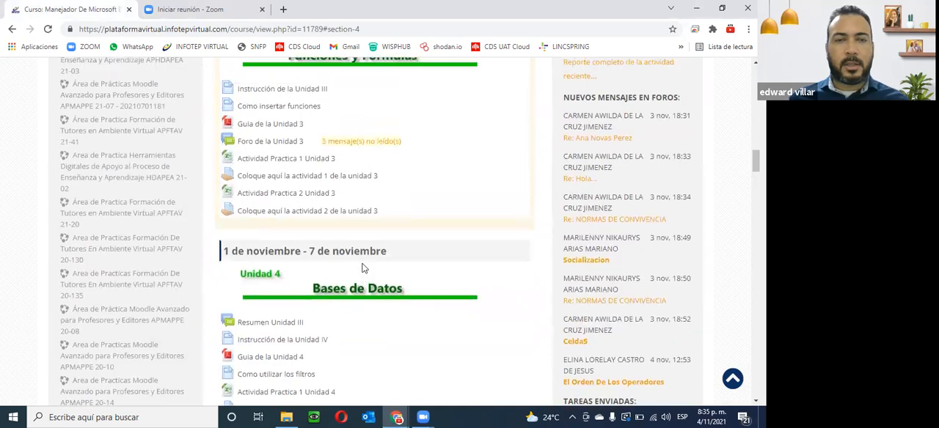
- Review the course page's Unidad 3 Funciones y Fórmulas and Unidad 4 Bases de Datos sections and their listed resources
{"action": "scroll", "coordinate": [361, 269], "scroll_direction": "up", "scroll_amount": 6}
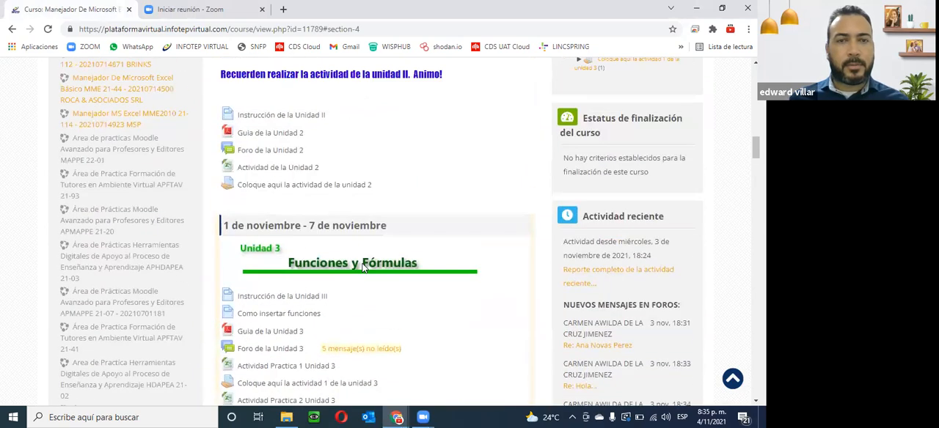
{"action": "scroll", "coordinate": [362, 269], "scroll_direction": "up", "scroll_amount": 4}
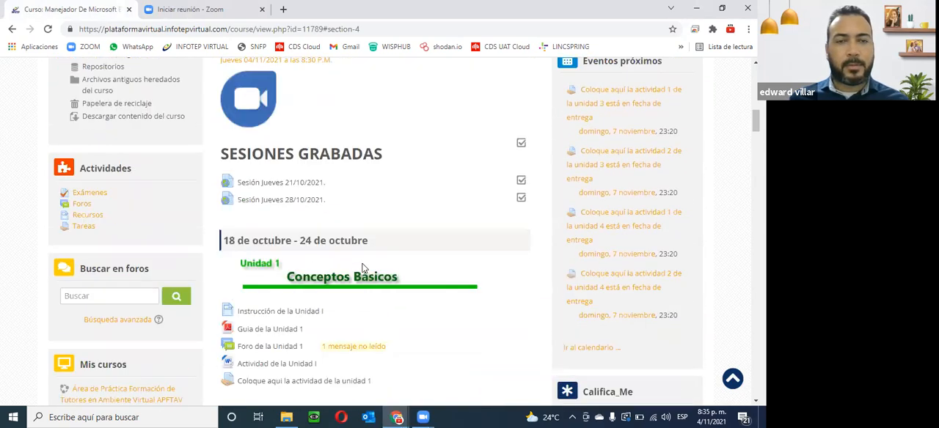
{"action": "scroll", "coordinate": [342, 347], "scroll_direction": "down", "scroll_amount": 8}
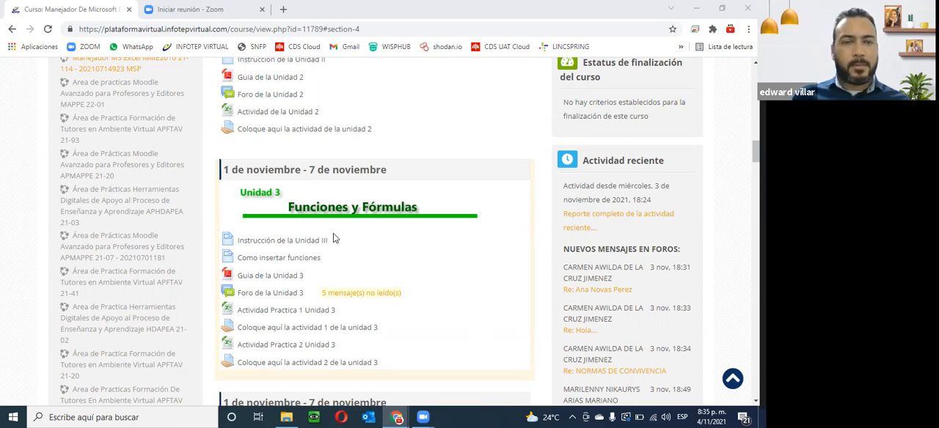
{"action": "scroll", "coordinate": [333, 238], "scroll_direction": "up", "scroll_amount": 3}
{"action": "scroll", "coordinate": [333, 238], "scroll_direction": "down", "scroll_amount": 2}
{"action": "scroll", "coordinate": [333, 239], "scroll_direction": "down", "scroll_amount": 3}
{"action": "scroll", "coordinate": [333, 238], "scroll_direction": "up", "scroll_amount": 1}
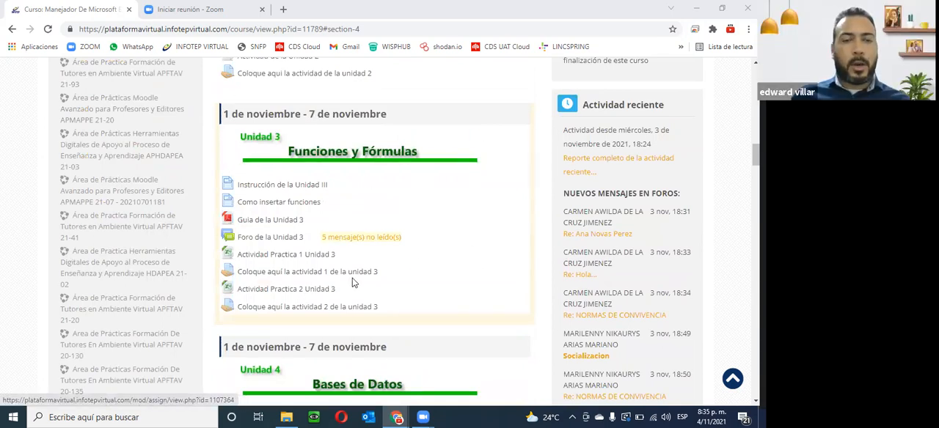
{"action": "scroll", "coordinate": [353, 283], "scroll_direction": "down", "scroll_amount": 1}
{"action": "scroll", "coordinate": [352, 282], "scroll_direction": "down", "scroll_amount": 2}
{"action": "scroll", "coordinate": [352, 282], "scroll_direction": "up", "scroll_amount": 3}
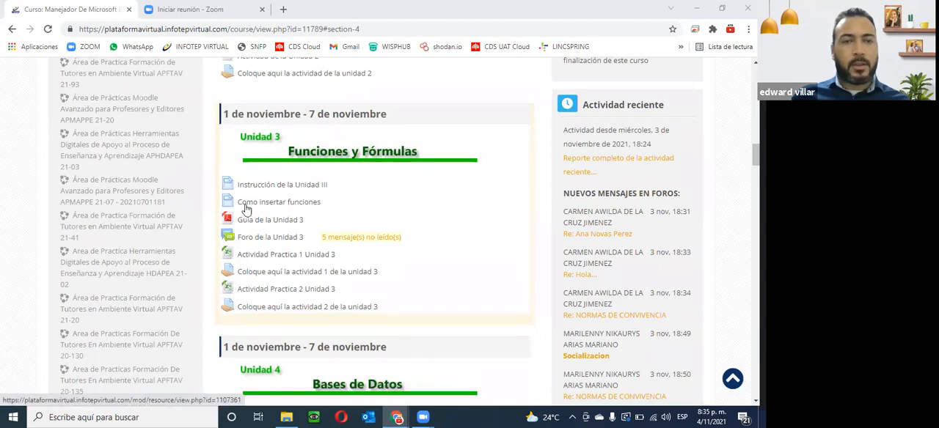
- Open the Guia de la Unidad 3 PDF in a new tab, signing in with the prefilled credentials
{"action": "right_click", "coordinate": [259, 204]}
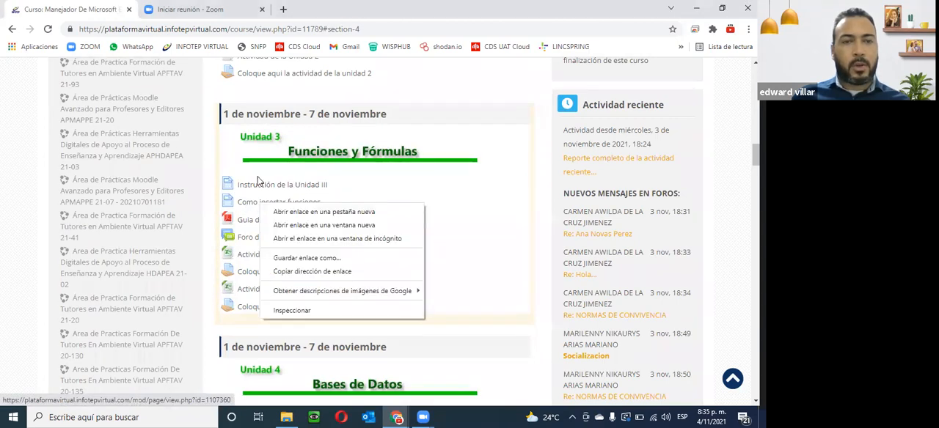
{"action": "left_click", "coordinate": [494, 176]}
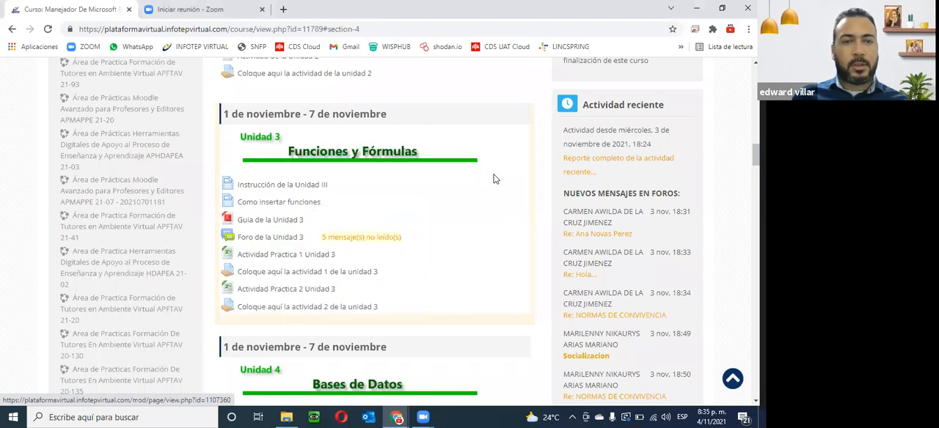
{"action": "right_click", "coordinate": [266, 222]}
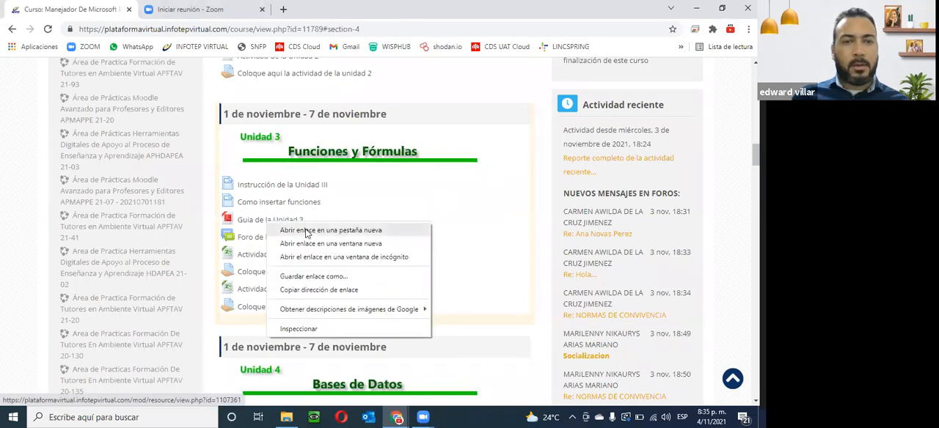
{"action": "left_click", "coordinate": [308, 228]}
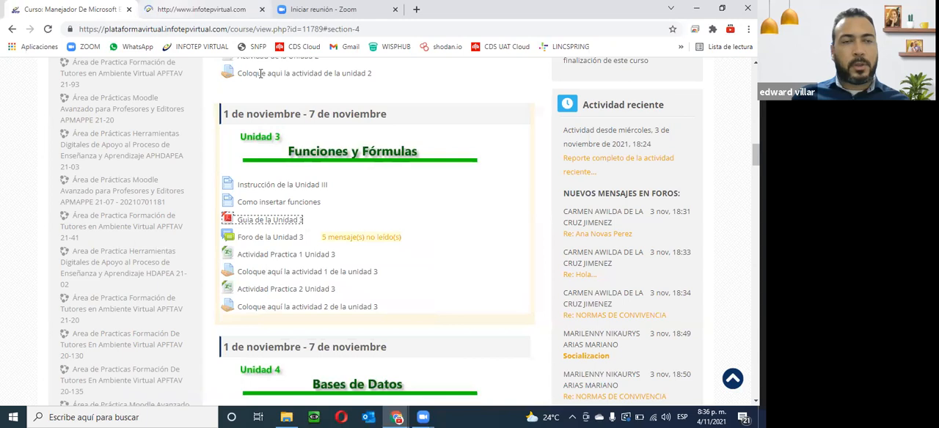
{"action": "left_click", "coordinate": [207, 10]}
{"action": "left_click", "coordinate": [165, 378]}
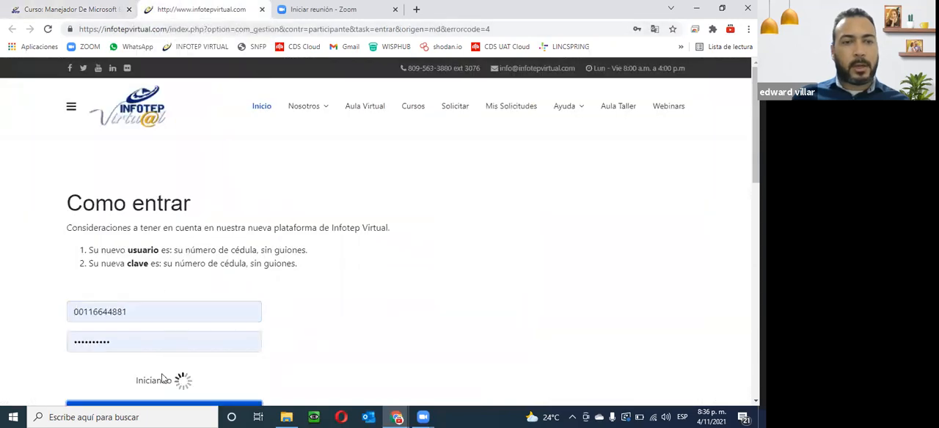
{"action": "left_click", "coordinate": [78, 8]}
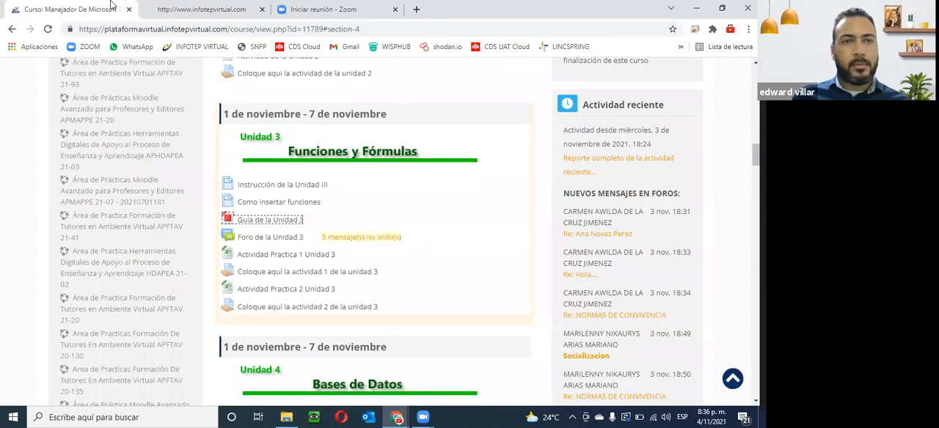
{"action": "left_click", "coordinate": [198, 9]}
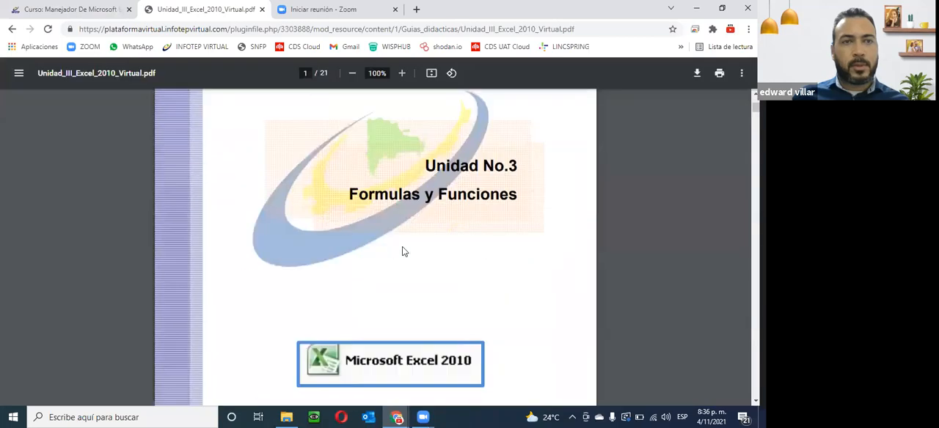
- Skim the Unidad 3 guide PDF as far as the order of operations section and close it
{"action": "scroll", "coordinate": [402, 252], "scroll_direction": "down", "scroll_amount": 10}
{"action": "scroll", "coordinate": [268, 198], "scroll_direction": "down", "scroll_amount": 15}
{"action": "scroll", "coordinate": [266, 201], "scroll_direction": "down", "scroll_amount": 10}
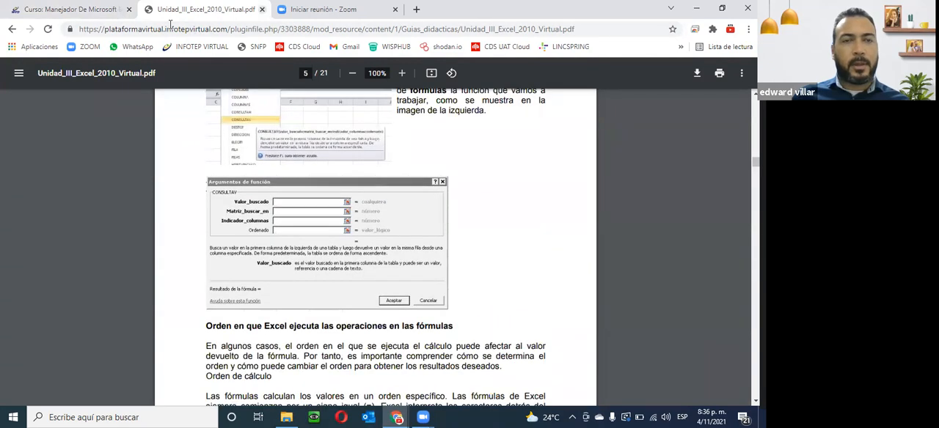
{"action": "key", "text": "ctrl+w"}
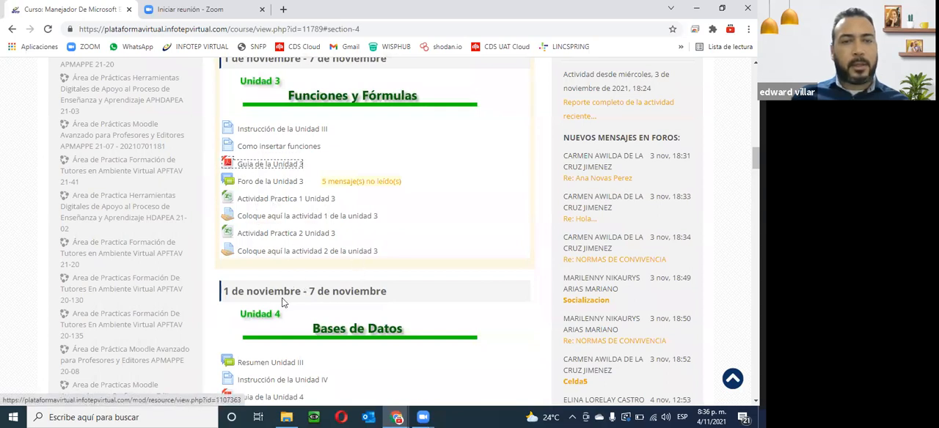
- Download the Actividad Practica 1 Unidad 3 workbook, open it in Excel in a maximized window, and enable editing
{"action": "scroll", "coordinate": [325, 360], "scroll_direction": "down", "scroll_amount": 3}
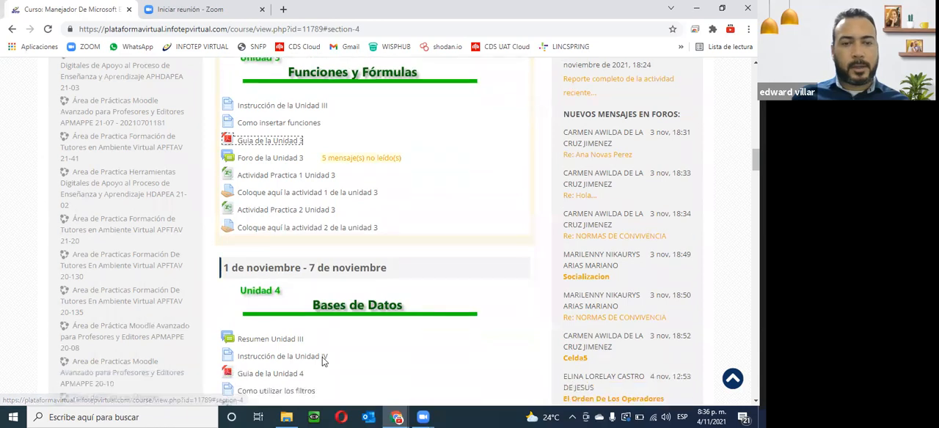
{"action": "scroll", "coordinate": [324, 305], "scroll_direction": "up", "scroll_amount": 1}
{"action": "scroll", "coordinate": [322, 290], "scroll_direction": "down", "scroll_amount": 1}
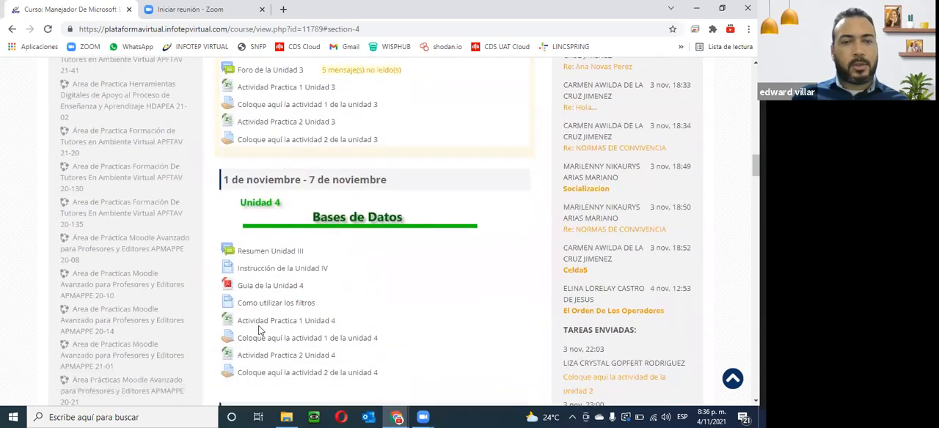
{"action": "scroll", "coordinate": [276, 347], "scroll_direction": "up", "scroll_amount": 1}
{"action": "scroll", "coordinate": [277, 347], "scroll_direction": "up", "scroll_amount": 2}
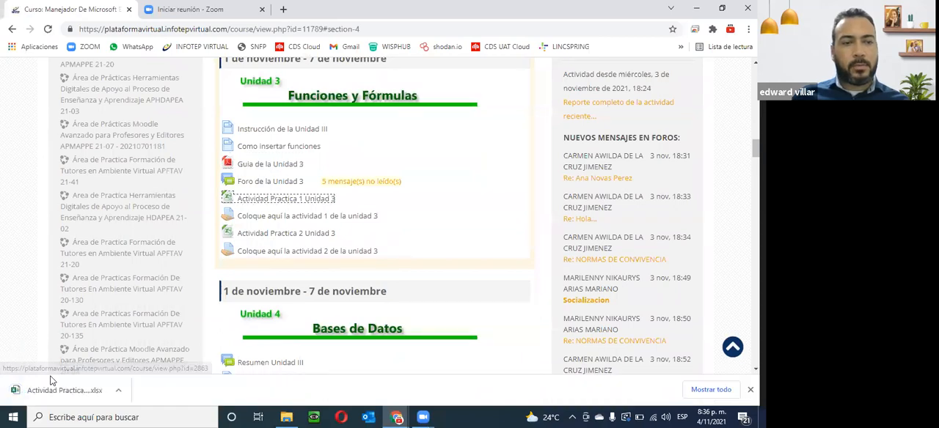
{"action": "left_click", "coordinate": [46, 391]}
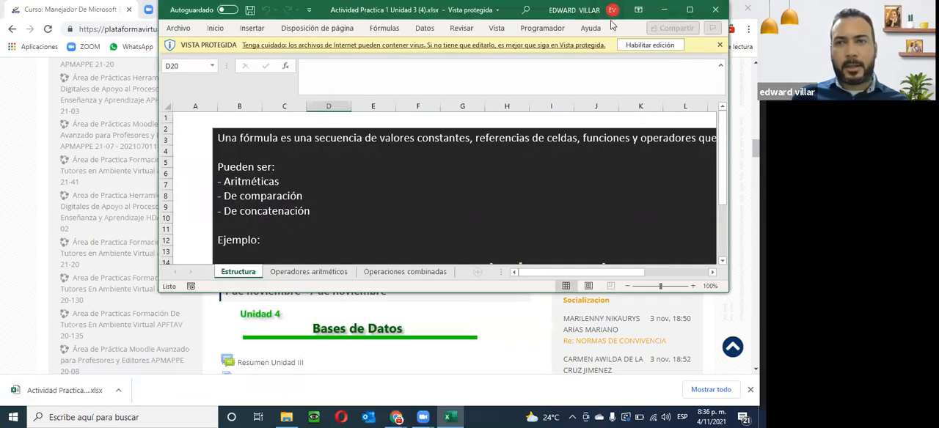
{"action": "left_click", "coordinate": [690, 9]}
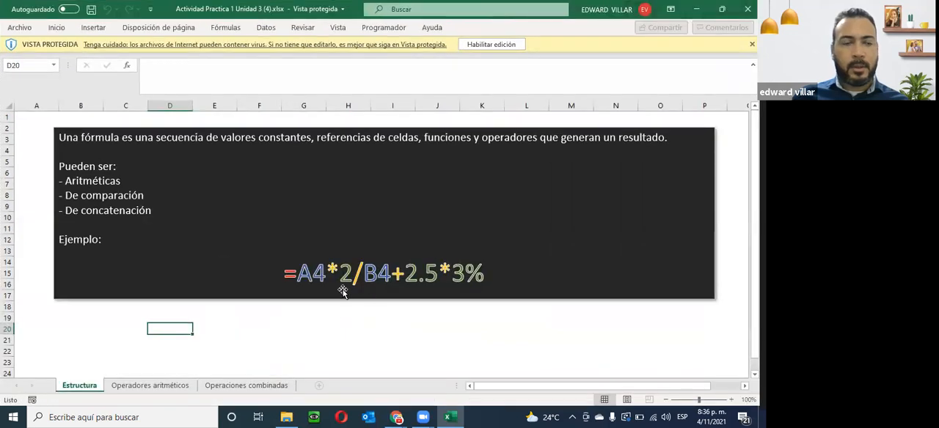
{"action": "left_click", "coordinate": [482, 45]}
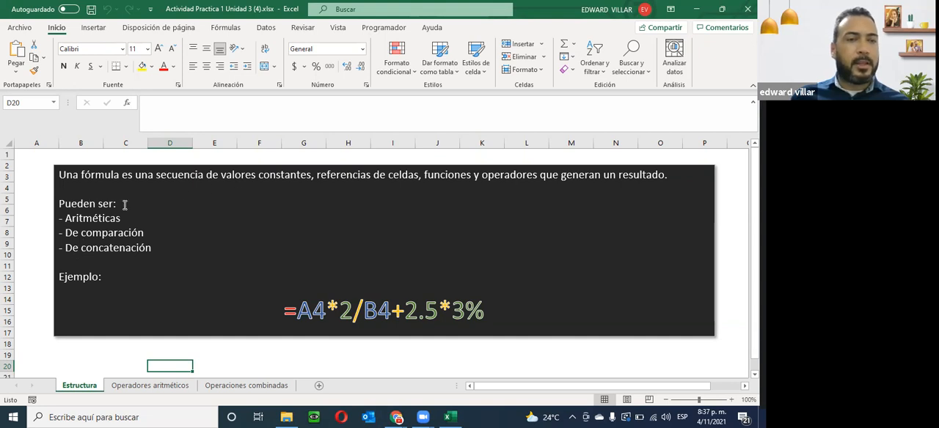
- Highlight the formula types Aritméticas, De comparación and De concatenación in turn in the Estructura sheet's text box
{"action": "left_click_drag", "start_coordinate": [66, 218], "coordinate": [149, 222]}
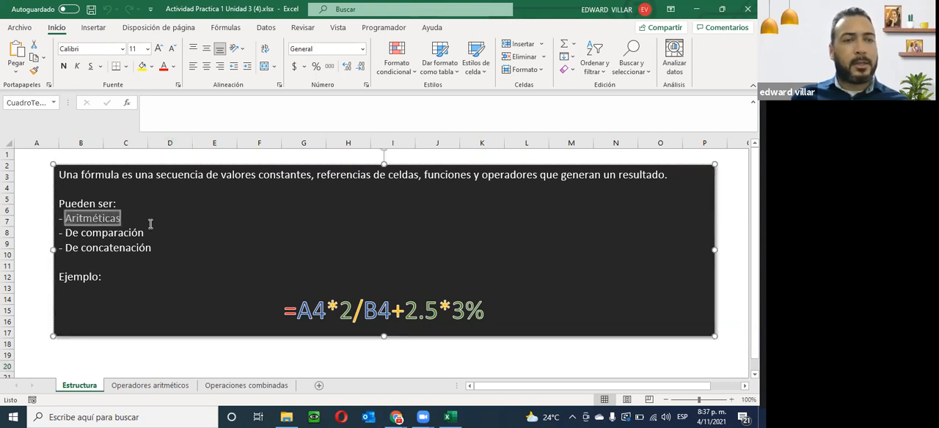
{"action": "left_click_drag", "start_coordinate": [65, 233], "coordinate": [128, 233]}
{"action": "left_click_drag", "start_coordinate": [66, 247], "coordinate": [172, 255]}
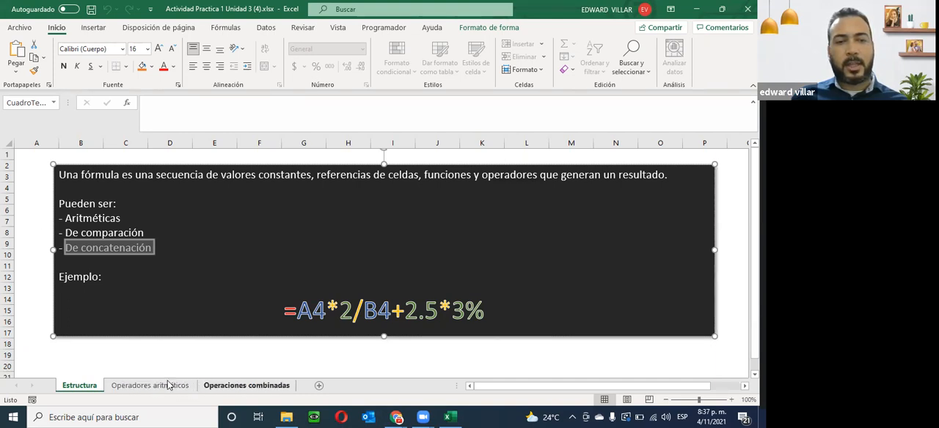
- Go to the Operadores aritméticos sheet and go through the symbols in its arithmetic operators table
{"action": "left_click", "coordinate": [135, 386]}
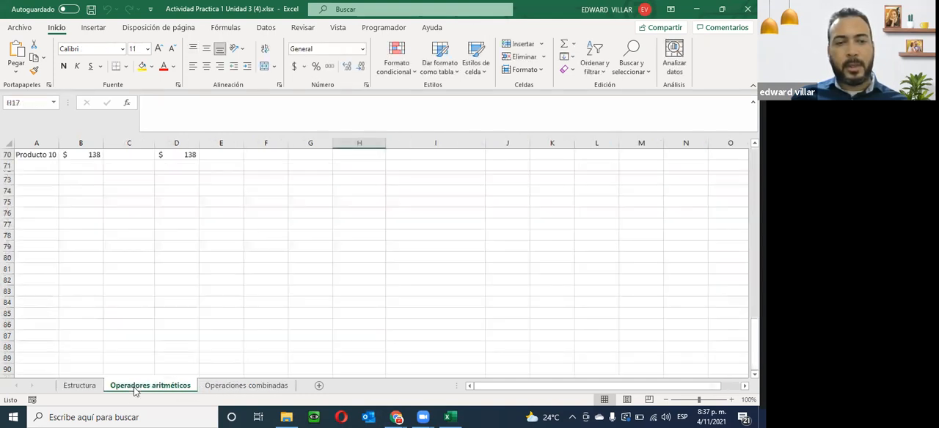
{"action": "scroll", "coordinate": [175, 356], "scroll_direction": "up", "scroll_amount": 10}
{"action": "scroll", "coordinate": [171, 356], "scroll_direction": "up", "scroll_amount": 13}
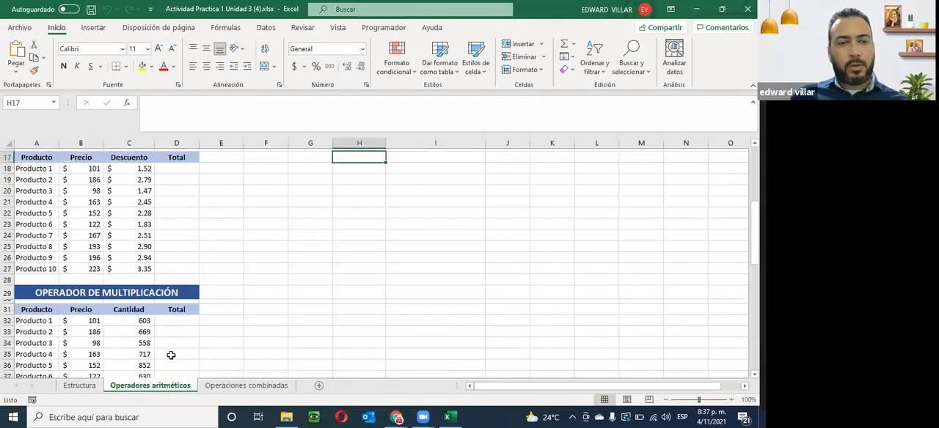
{"action": "left_click_drag", "start_coordinate": [352, 197], "coordinate": [356, 255]}
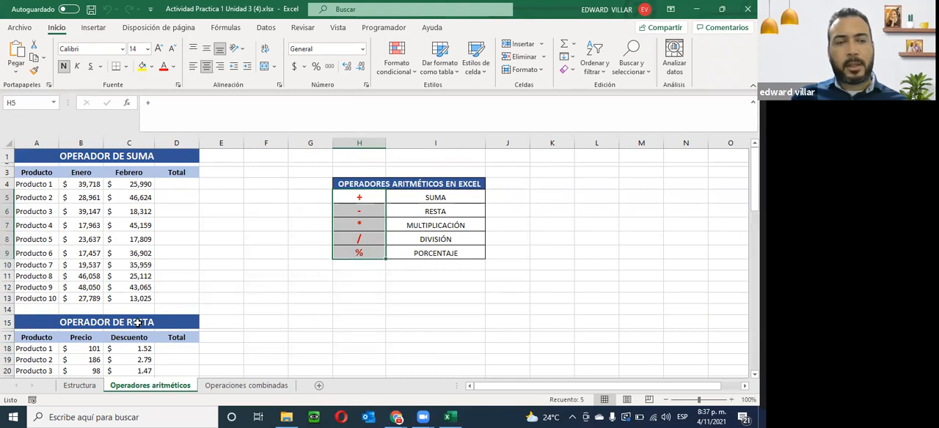
{"action": "left_click", "coordinate": [347, 198]}
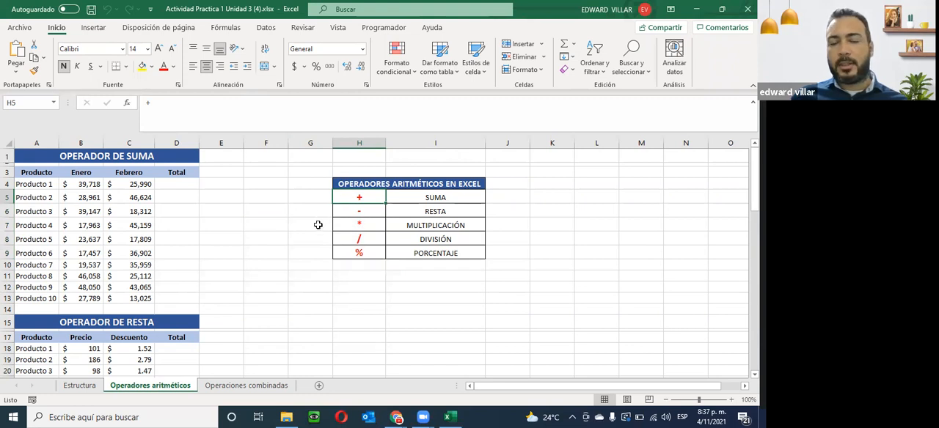
{"action": "left_click", "coordinate": [365, 211]}
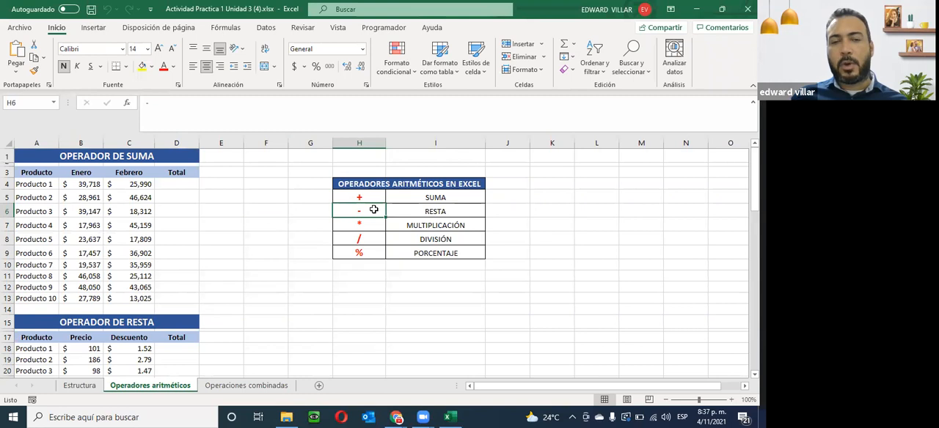
{"action": "left_click", "coordinate": [358, 253]}
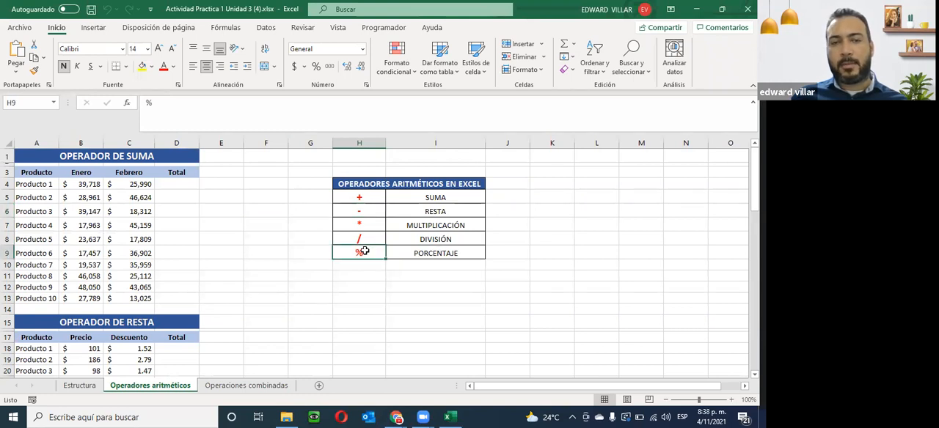
{"action": "left_click", "coordinate": [343, 225]}
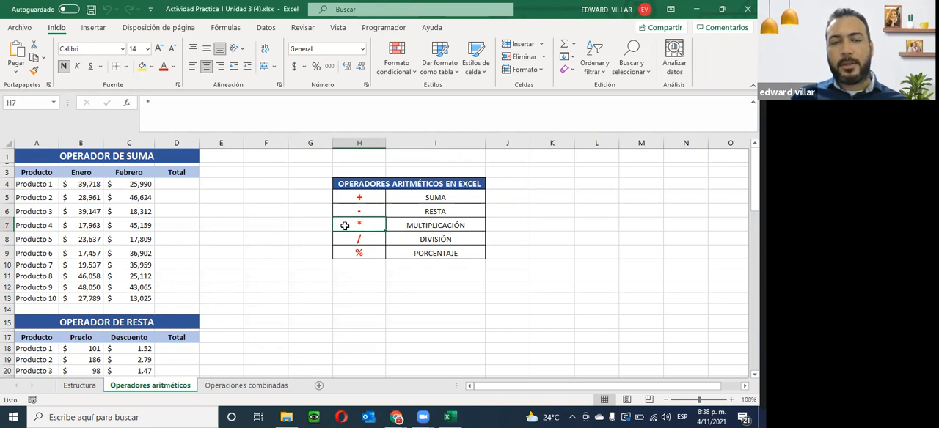
{"action": "left_click", "coordinate": [432, 240]}
{"action": "left_click", "coordinate": [341, 241]}
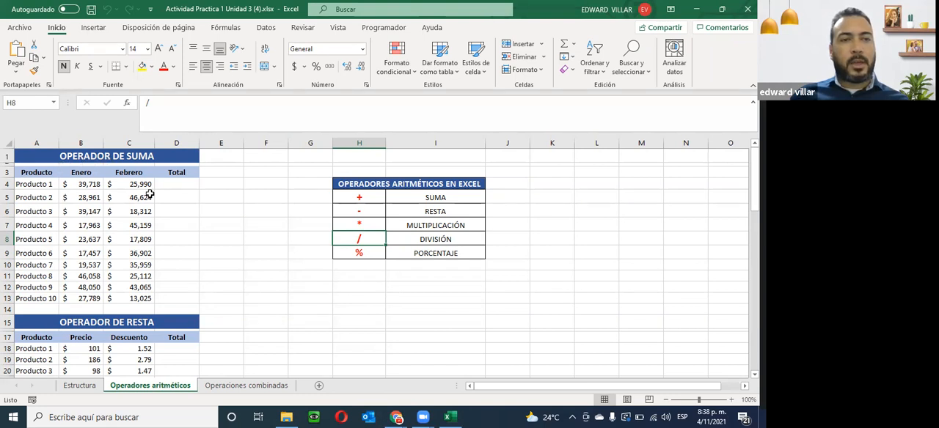
- Point out the OPERADOR DE SUMA table by selecting its product rows A4:D13 and its title
{"action": "left_click", "coordinate": [52, 186]}
{"action": "left_click_drag", "start_coordinate": [52, 186], "coordinate": [191, 300]}
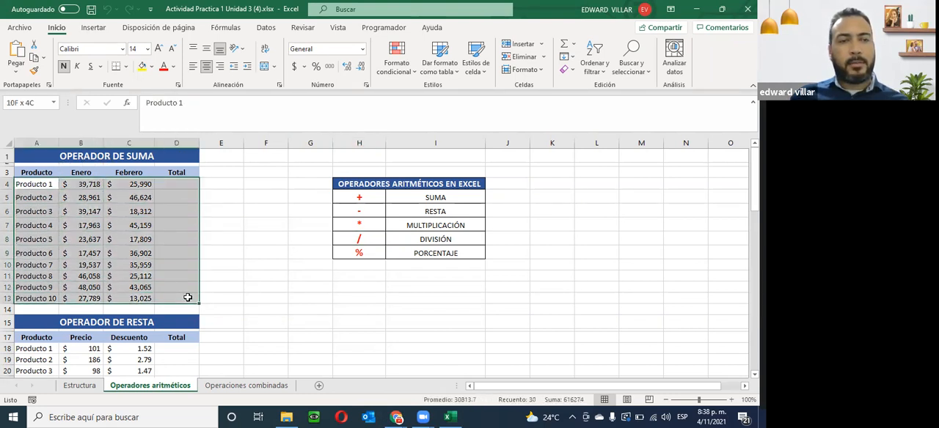
{"action": "left_click", "coordinate": [63, 157]}
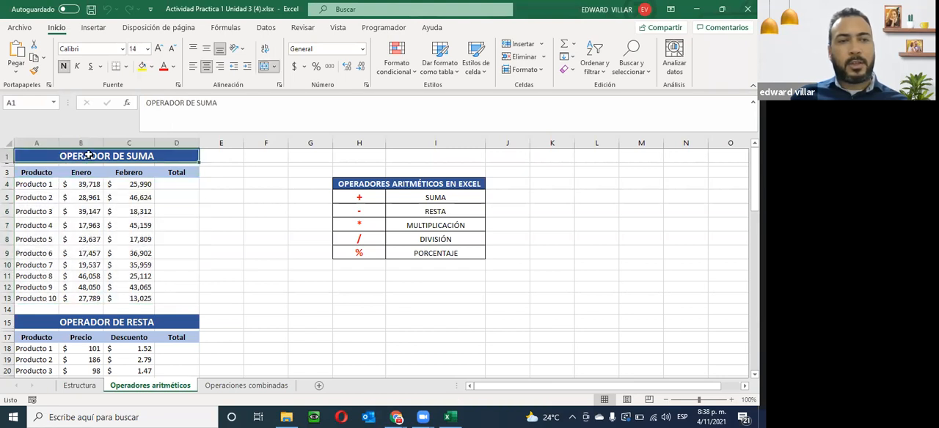
- Enter the formula =B4+C4 in D4 to total Producto 1's Enero and Febrero values
{"action": "left_click", "coordinate": [162, 187]}
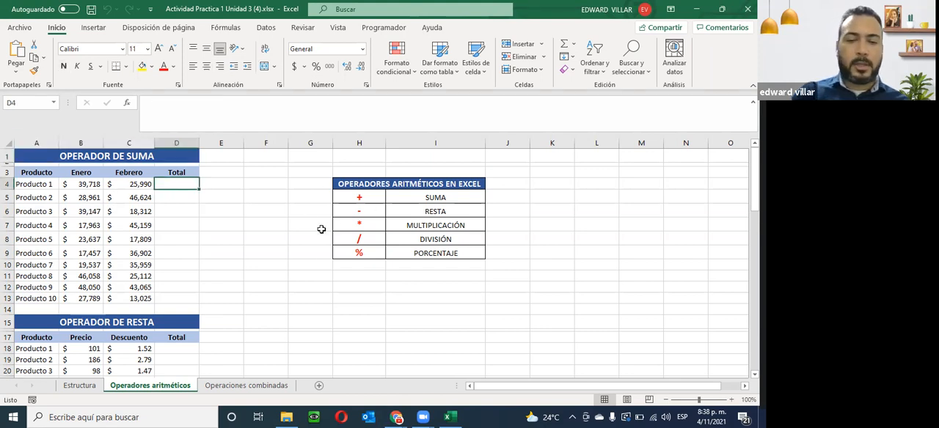
{"action": "type", "text": "="}
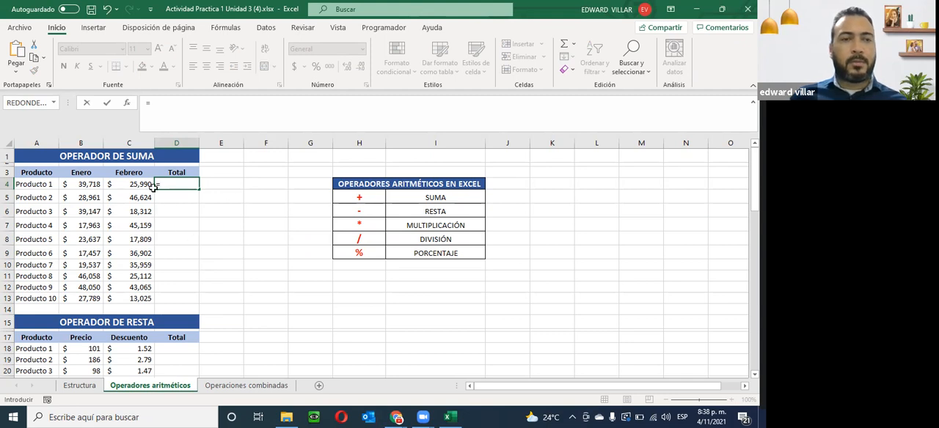
{"action": "left_click", "coordinate": [78, 184]}
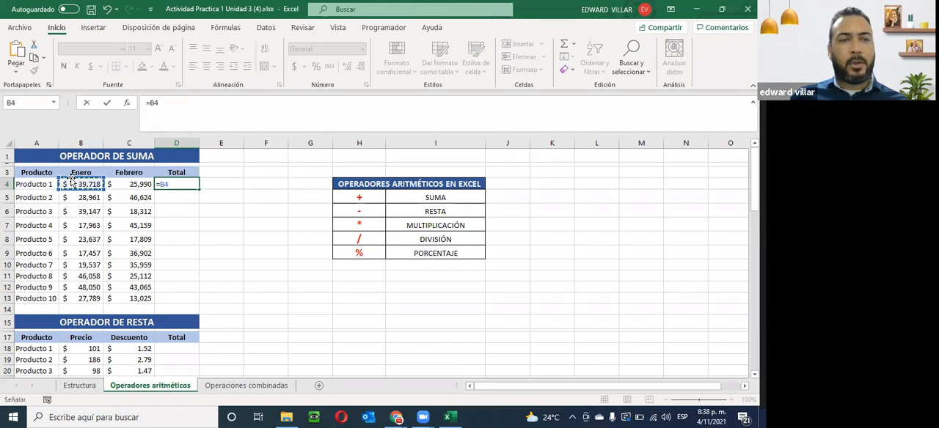
{"action": "type", "text": "+"}
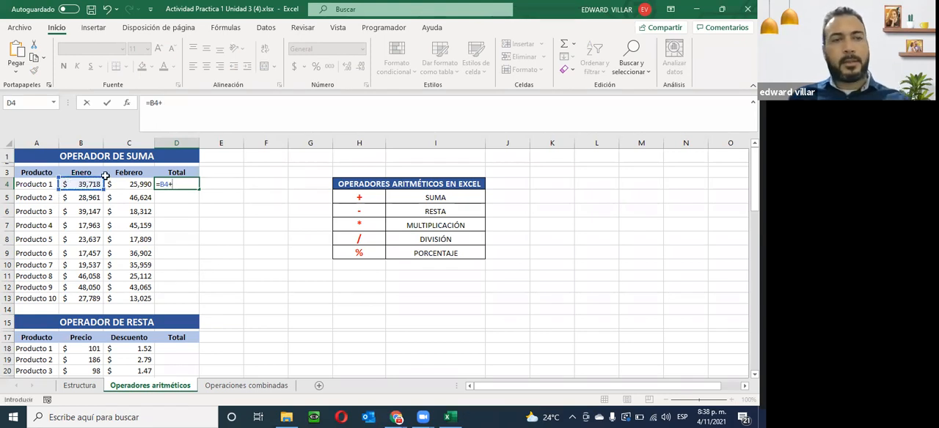
{"action": "left_click", "coordinate": [125, 185]}
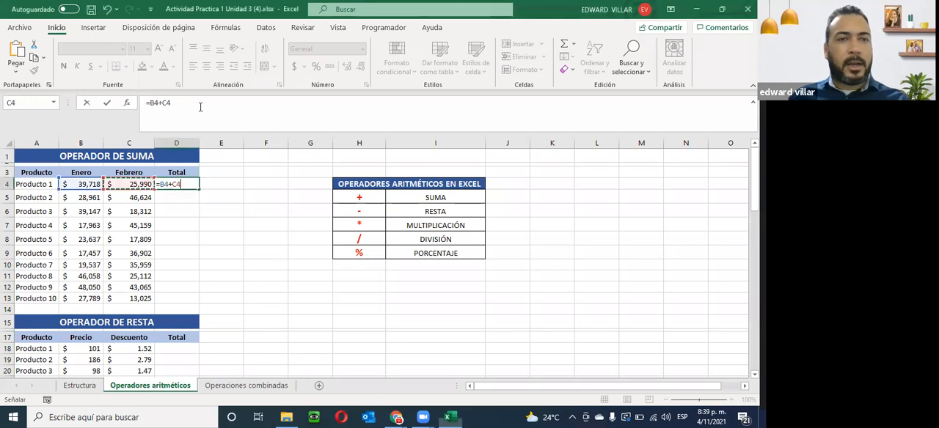
{"action": "key", "text": "Return"}
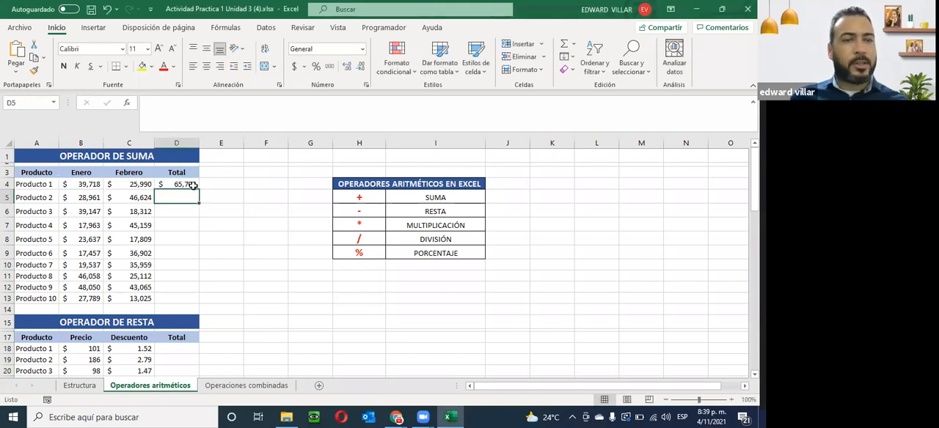
- Replace the second reference in D4's sum formula so that it reads =B4+C5
{"action": "left_click", "coordinate": [183, 184]}
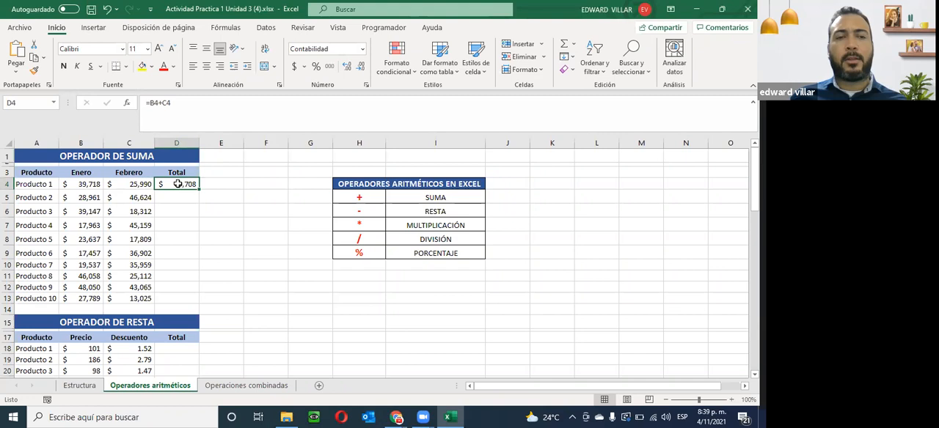
{"action": "double_click", "coordinate": [178, 184]}
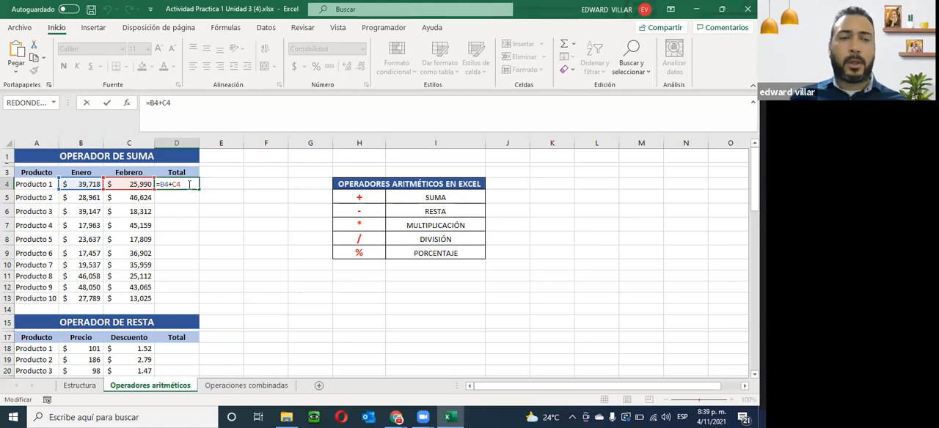
{"action": "key", "text": "BackSpace"}
{"action": "left_click", "coordinate": [122, 200]}
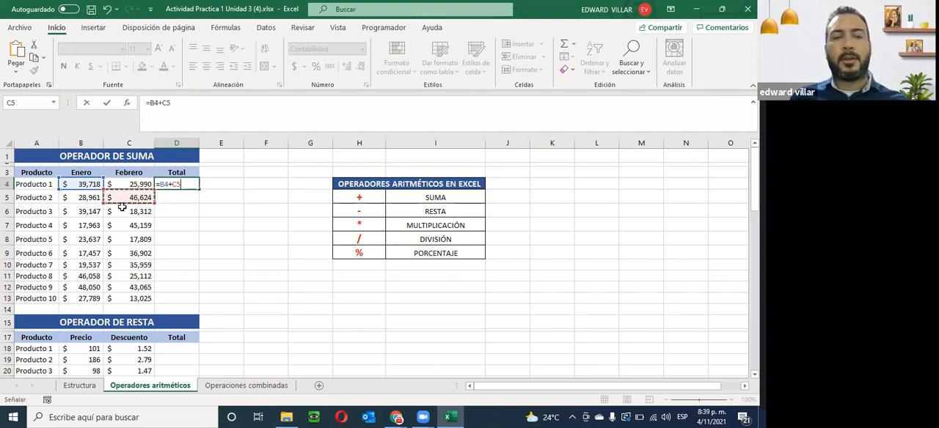
{"action": "key", "text": "Return"}
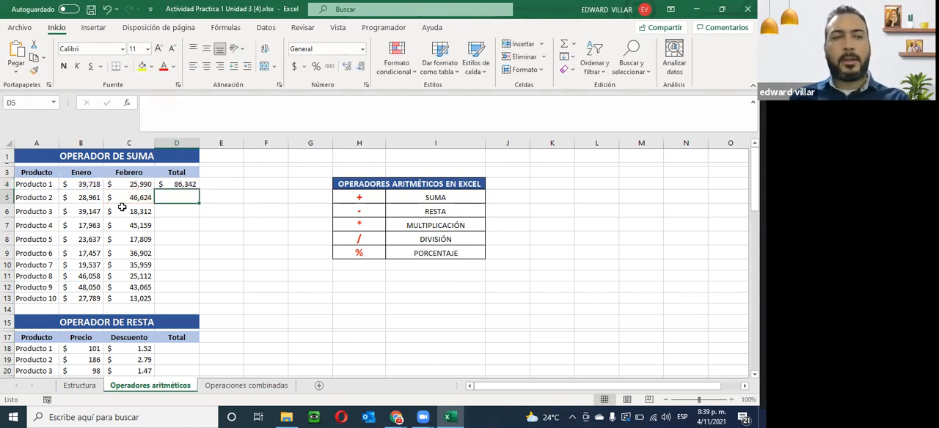
- Restore Producto 1's total formula in D4 to =B4+C4
{"action": "double_click", "coordinate": [190, 186]}
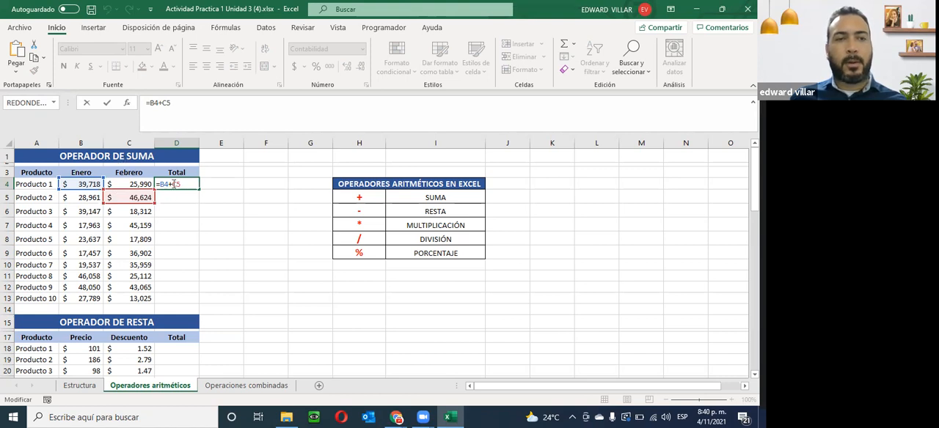
{"action": "left_click", "coordinate": [129, 186]}
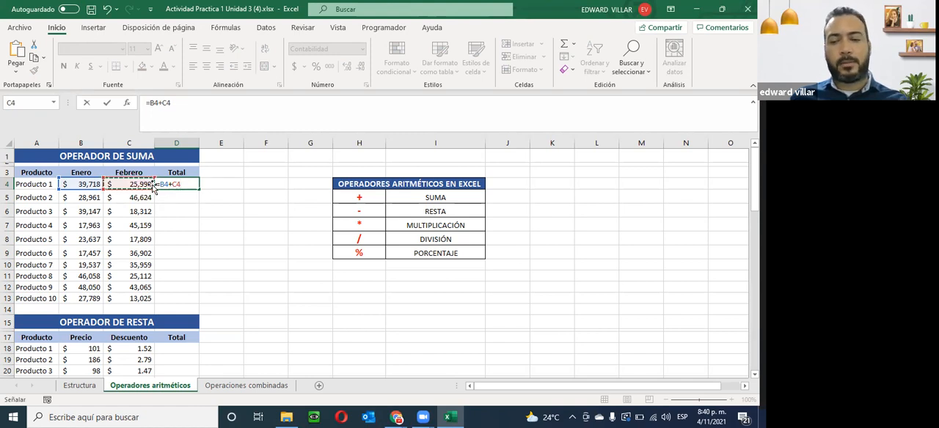
{"action": "key", "text": "Return"}
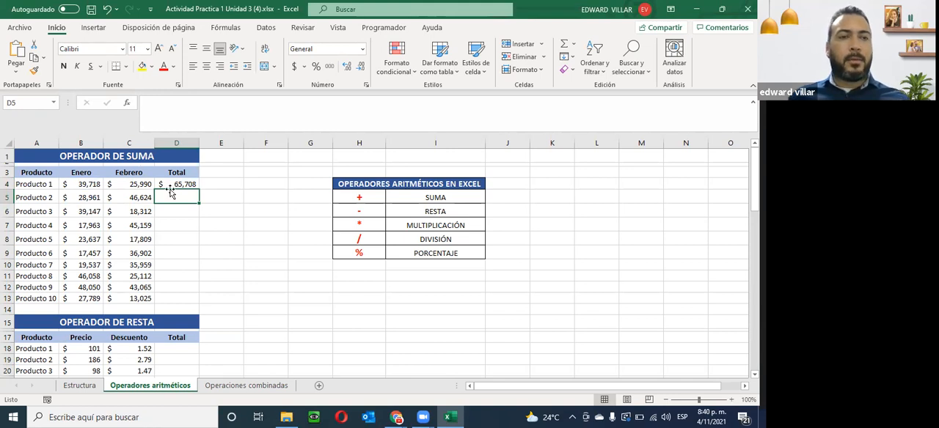
- Move Producto 1's total from D4 to F4 and back to D4
{"action": "left_click", "coordinate": [32, 184]}
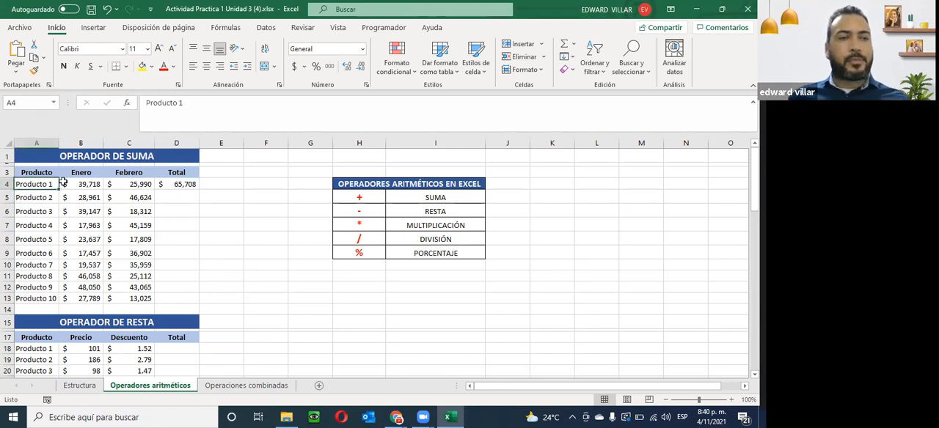
{"action": "left_click", "coordinate": [180, 174]}
{"action": "left_click", "coordinate": [169, 182]}
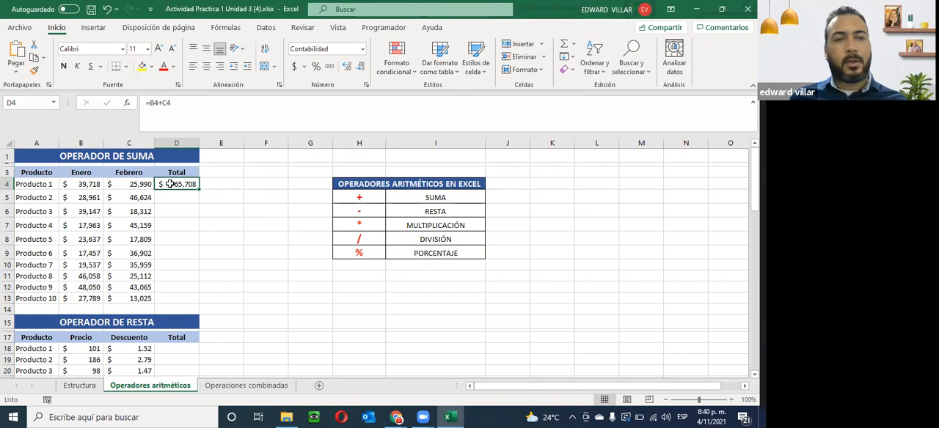
{"action": "left_click_drag", "start_coordinate": [169, 187], "coordinate": [265, 183]}
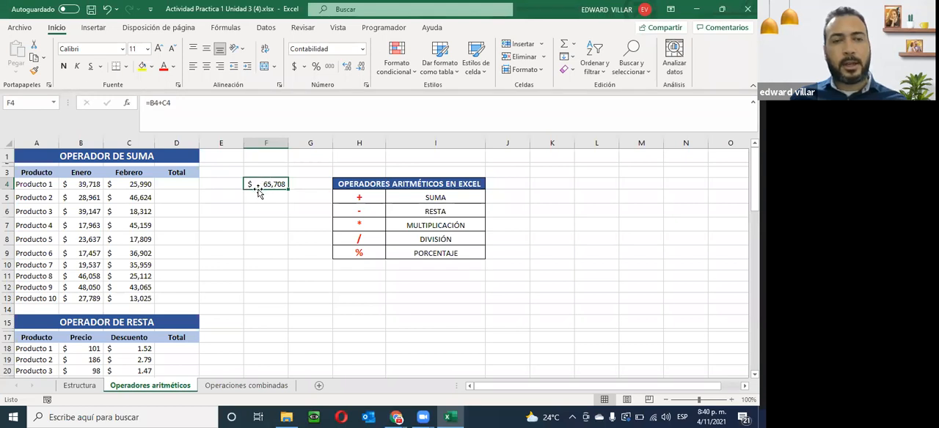
{"action": "left_click_drag", "start_coordinate": [259, 193], "coordinate": [183, 183]}
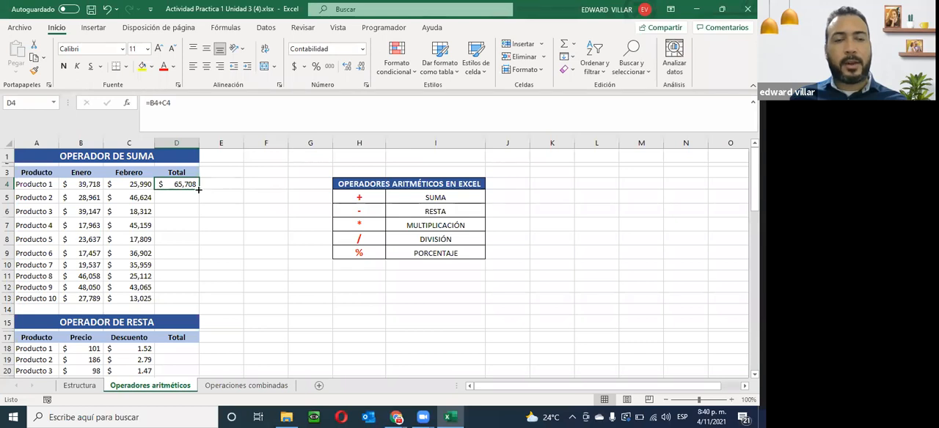
- Fill the sum formula from D4 down to D13 and check the copied formulas in D5, D6 and D7
{"action": "left_click_drag", "start_coordinate": [198, 190], "coordinate": [180, 307]}
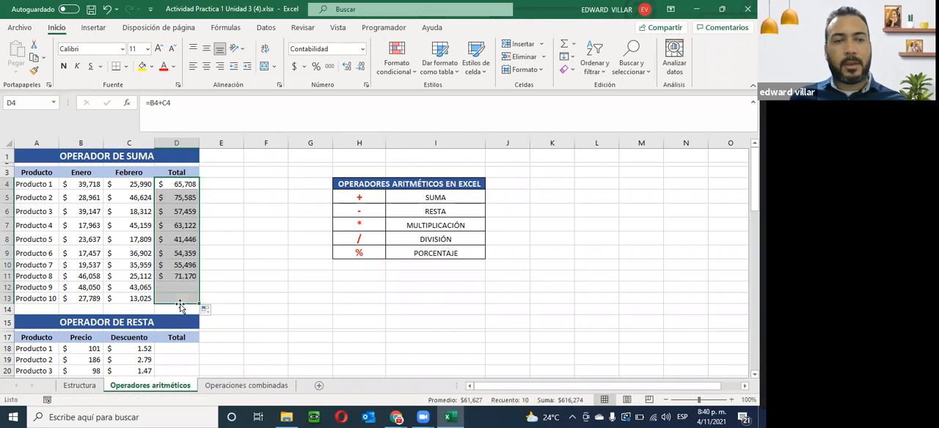
{"action": "double_click", "coordinate": [176, 197]}
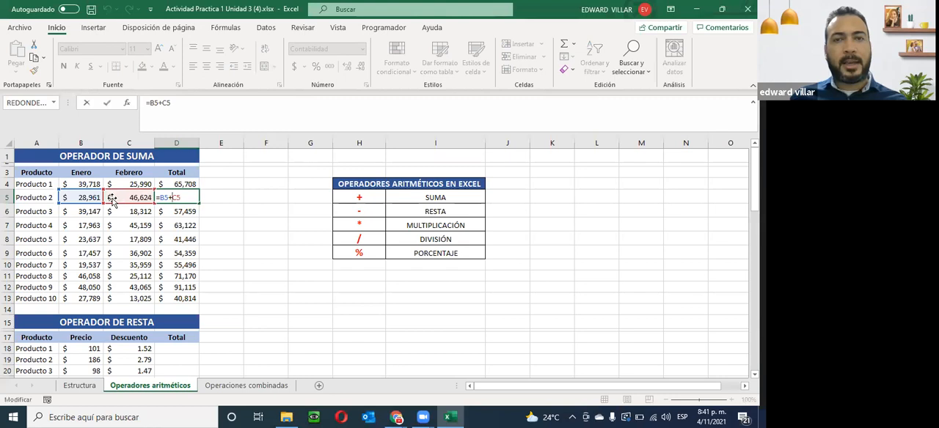
{"action": "key", "text": "Return"}
{"action": "double_click", "coordinate": [183, 213]}
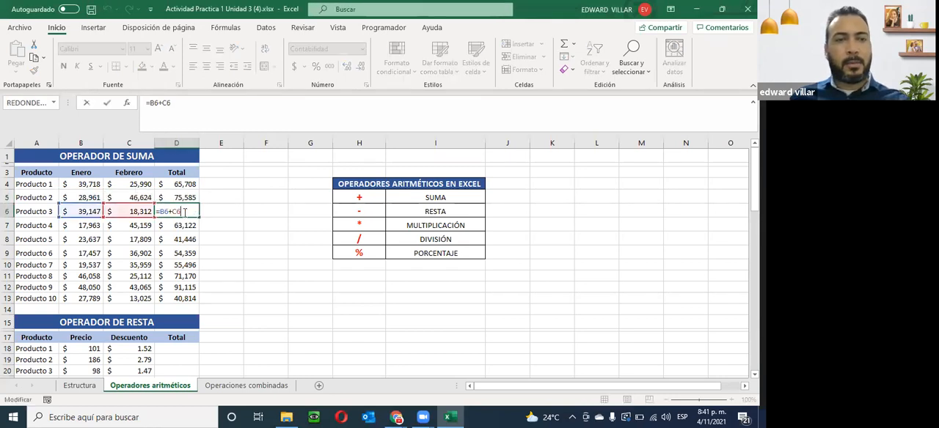
{"action": "double_click", "coordinate": [173, 223]}
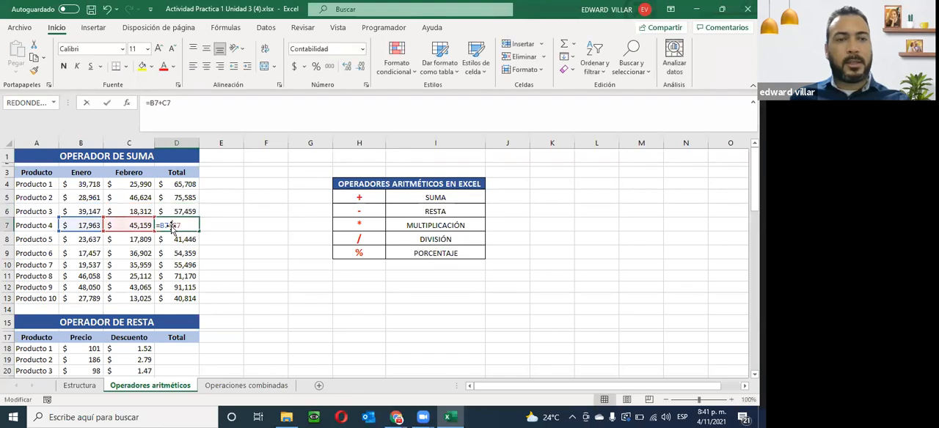
{"action": "key", "text": "Escape"}
- Clear the copied totals in D5:D13, keeping only the formula for Producto 1
{"action": "left_click_drag", "start_coordinate": [174, 199], "coordinate": [177, 295]}
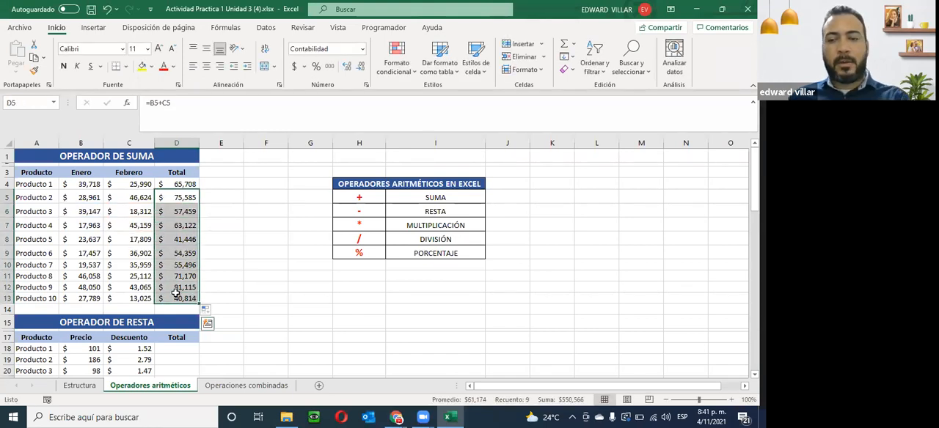
{"action": "key", "text": "Delete"}
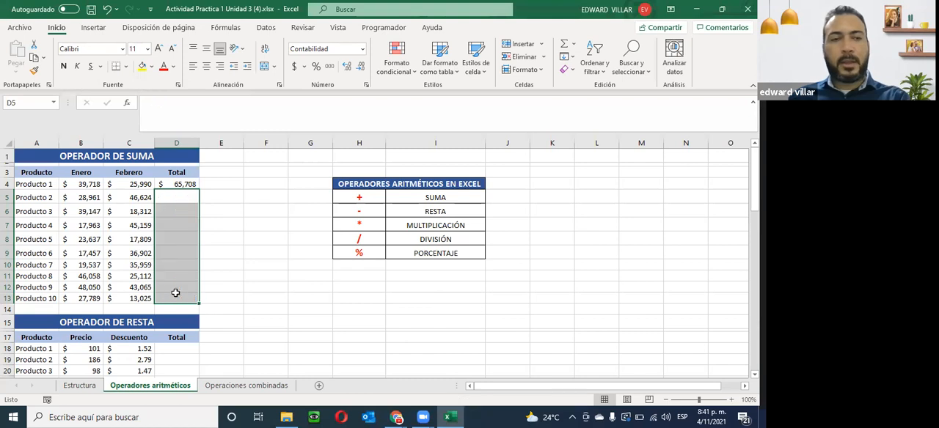
{"action": "left_click", "coordinate": [175, 184]}
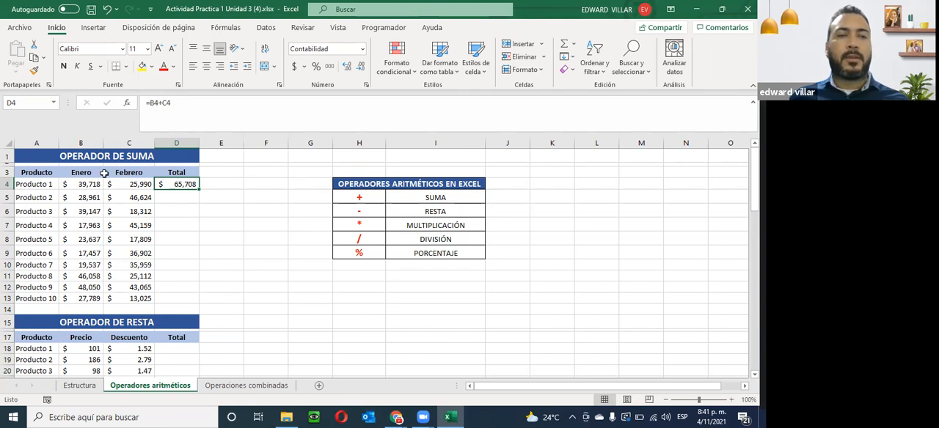
{"action": "left_click", "coordinate": [299, 173]}
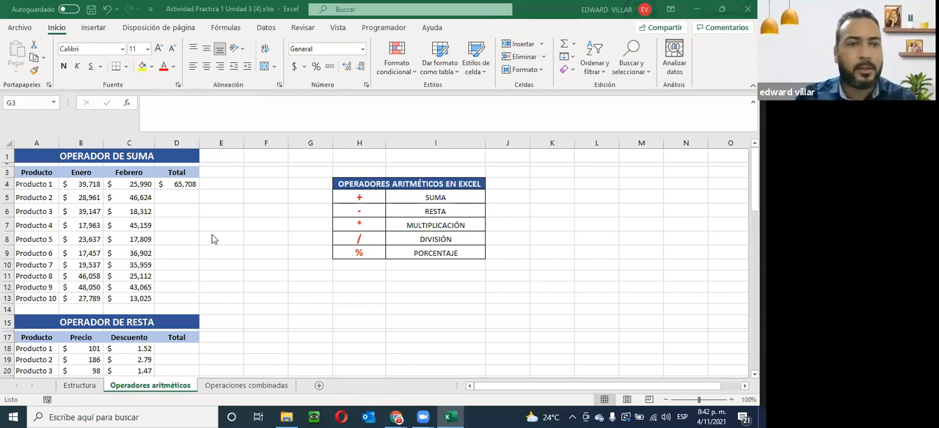
{"action": "left_click", "coordinate": [160, 188]}
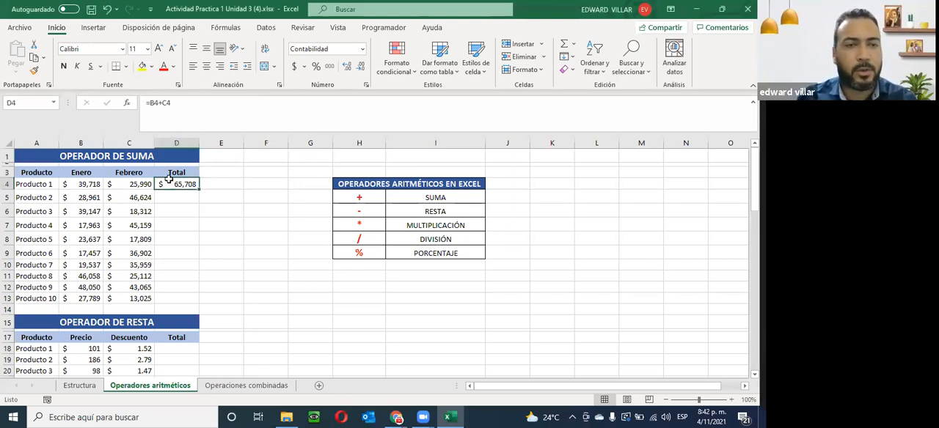
{"action": "left_click", "coordinate": [218, 185]}
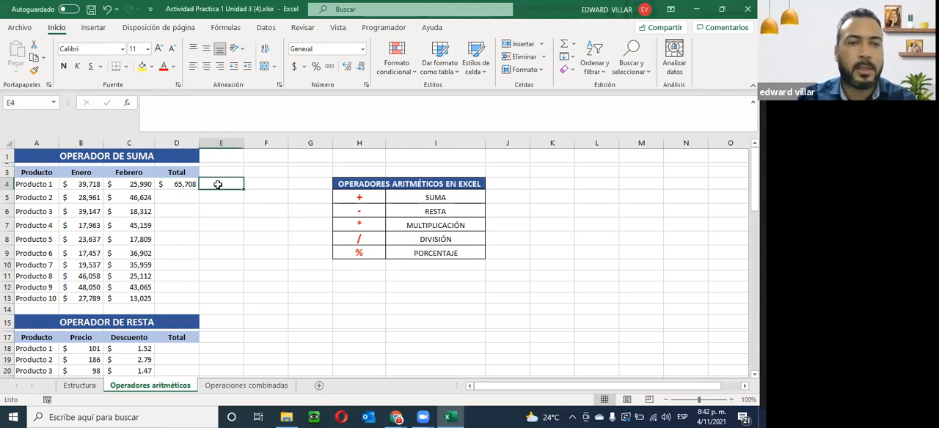
{"action": "left_click", "coordinate": [314, 174]}
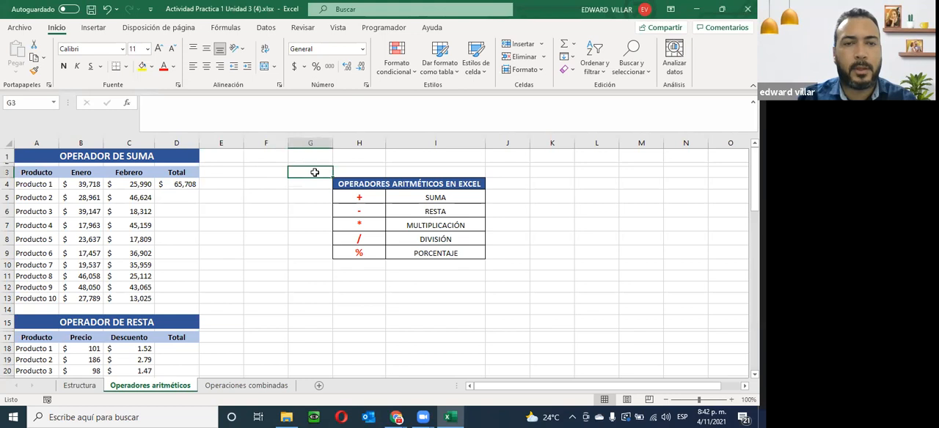
{"action": "left_click", "coordinate": [263, 184]}
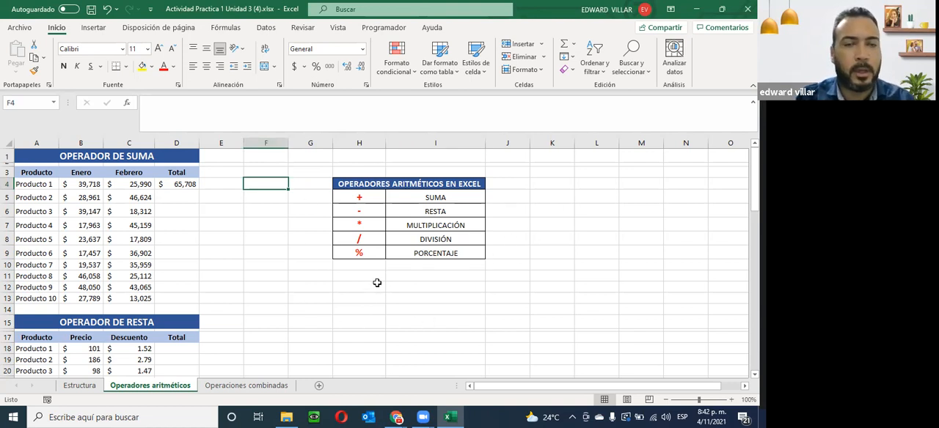
- Enter the value 18 in the empty cell F4 beside the sum table
{"action": "left_click", "coordinate": [216, 184]}
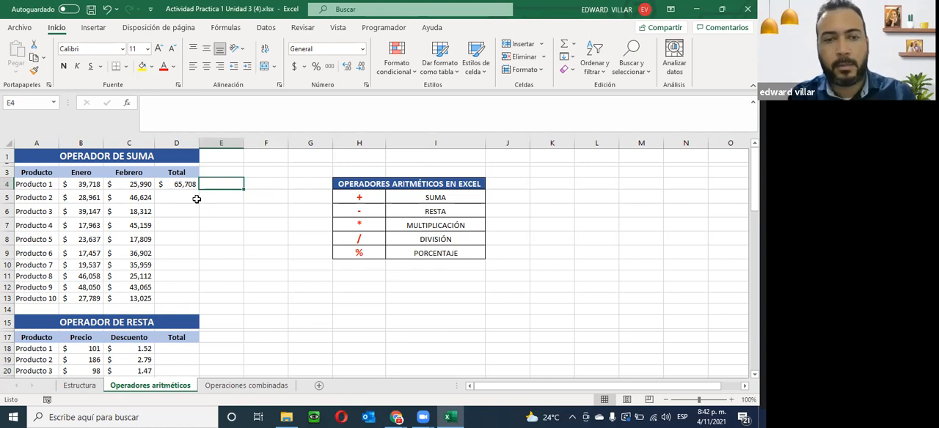
{"action": "key", "text": "Right"}
{"action": "type", "text": "18"}
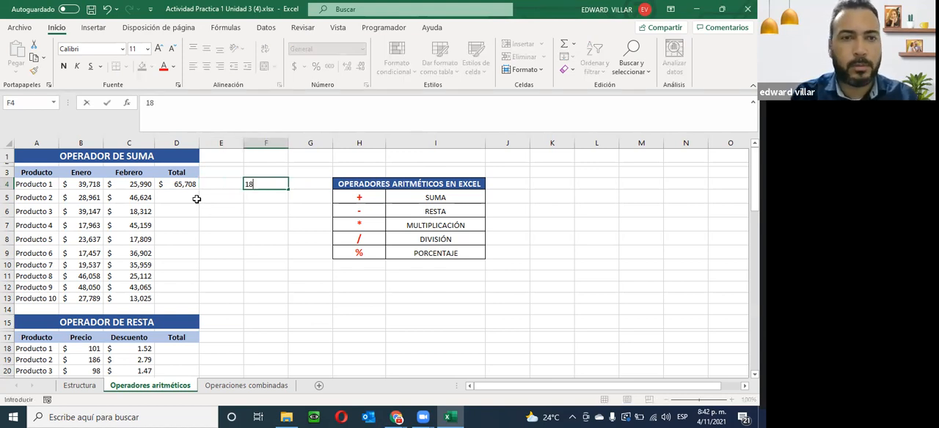
{"action": "left_click", "coordinate": [272, 197]}
- Format F4 as Porcentaje and reduce it to zero decimal places
{"action": "left_click", "coordinate": [286, 181]}
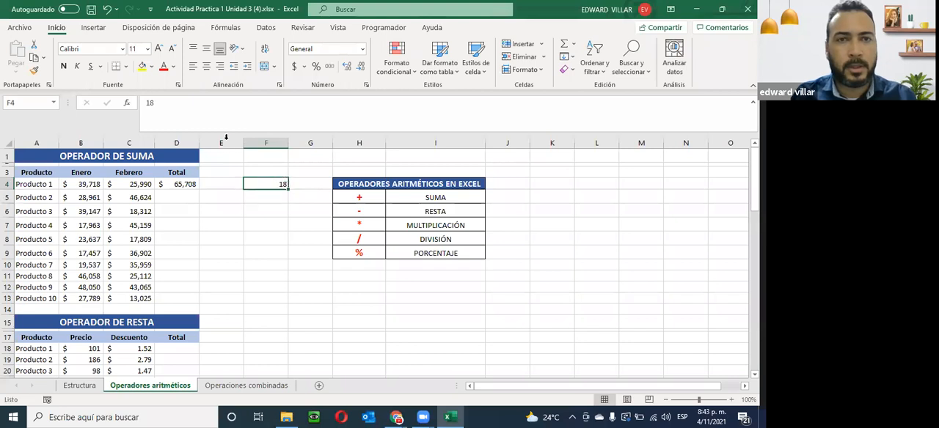
{"action": "left_click", "coordinate": [361, 50]}
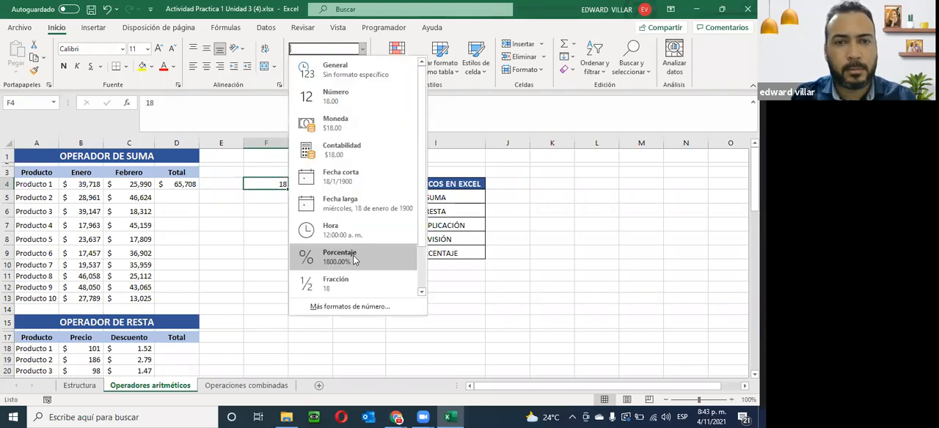
{"action": "left_click", "coordinate": [353, 253]}
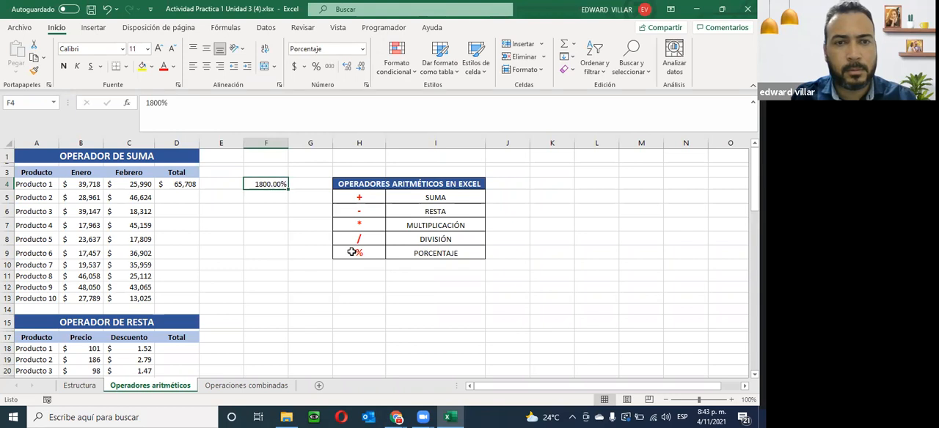
{"action": "left_click", "coordinate": [346, 66]}
{"action": "left_click", "coordinate": [360, 67]}
{"action": "left_click", "coordinate": [361, 67]}
{"action": "left_click", "coordinate": [360, 67]}
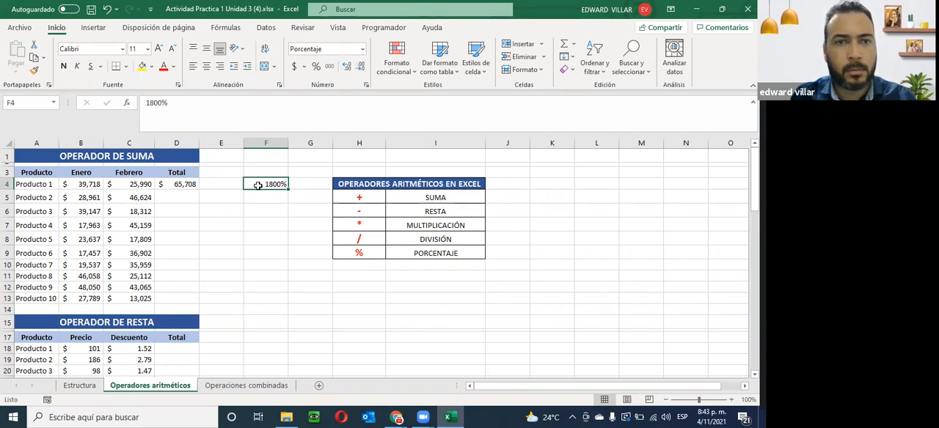
- Try the decimal entries 0.1 in F4 and 0.18 in F5
{"action": "type", "text": "0.1"}
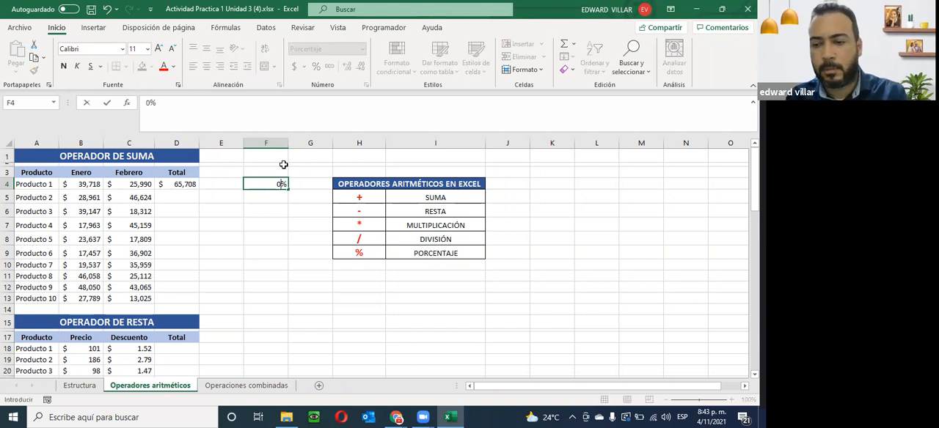
{"action": "key", "text": "Return"}
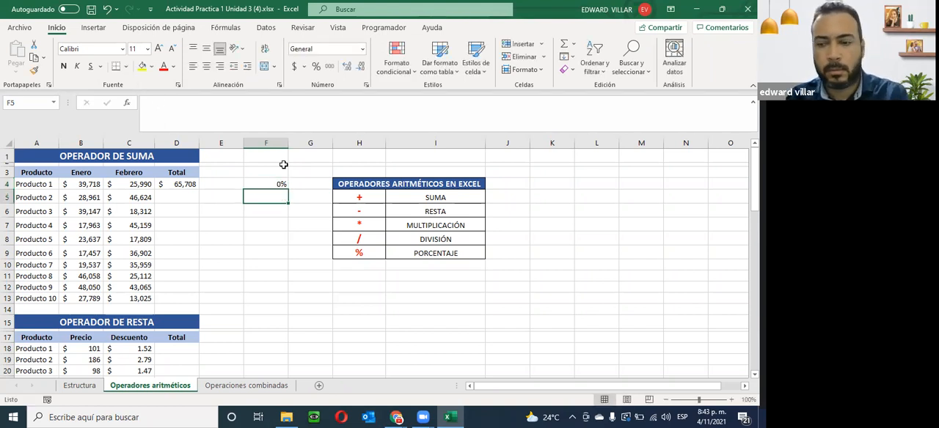
{"action": "type", "text": "0.18"}
{"action": "key", "text": "Return"}
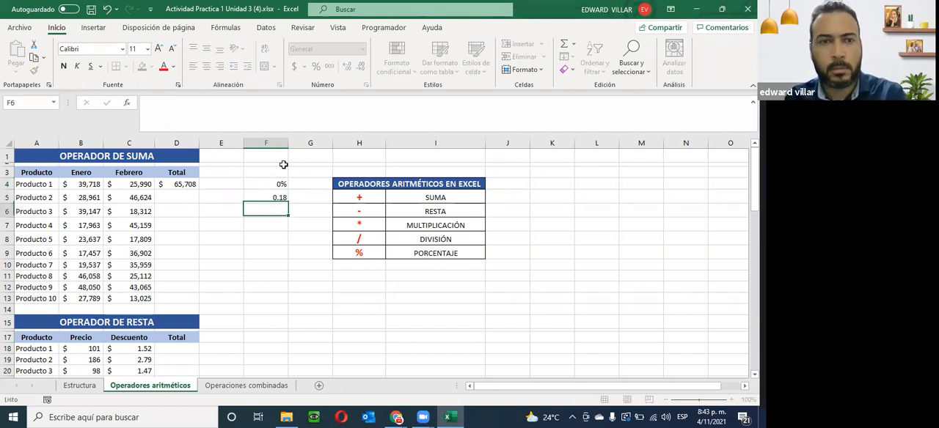
- Set F4 to 18% and clear the trial value in F5
{"action": "left_click", "coordinate": [270, 182]}
{"action": "type", "text": "18"}
{"action": "key", "text": "Return"}
{"action": "key", "text": "Delete"}
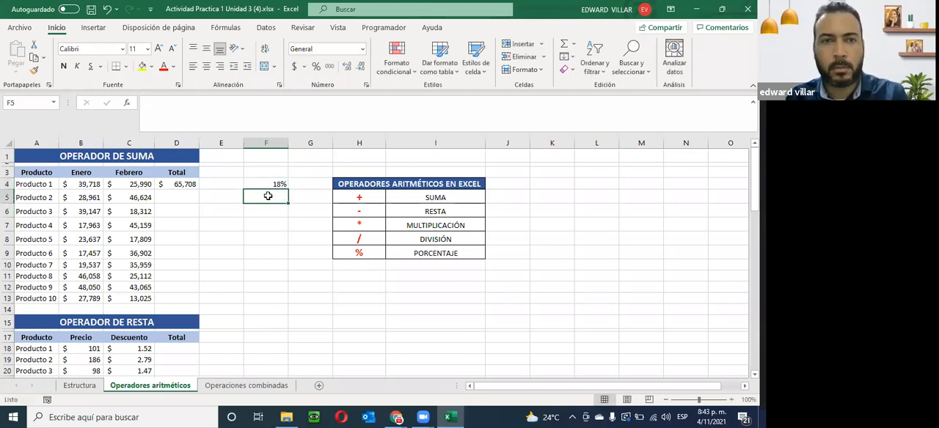
- Enter the formula =D4*F4 in E4 to calculate the percentage of Producto 1's total
{"action": "left_click", "coordinate": [211, 184]}
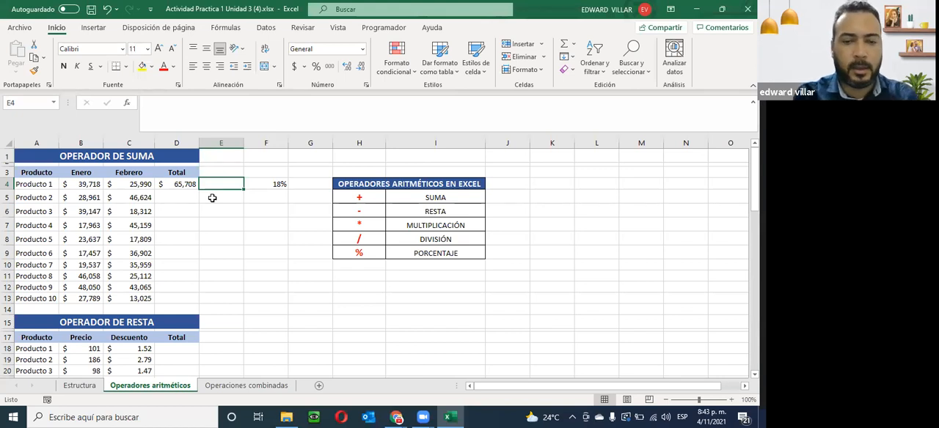
{"action": "type", "text": "="}
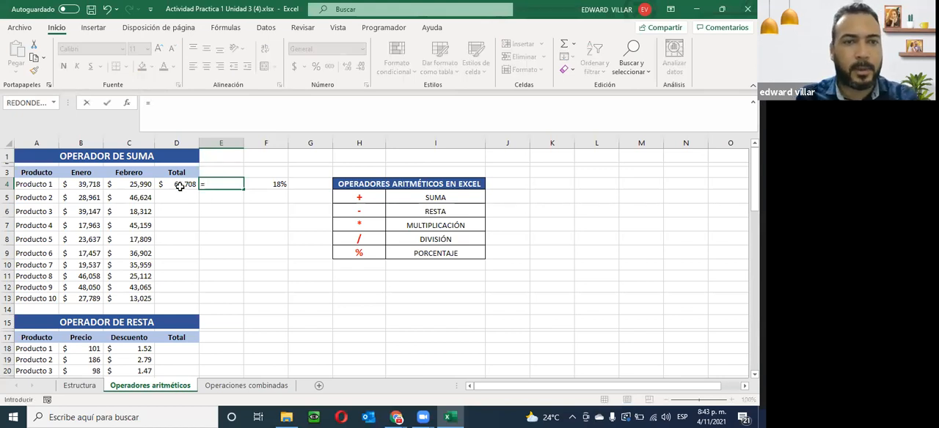
{"action": "left_click", "coordinate": [179, 184]}
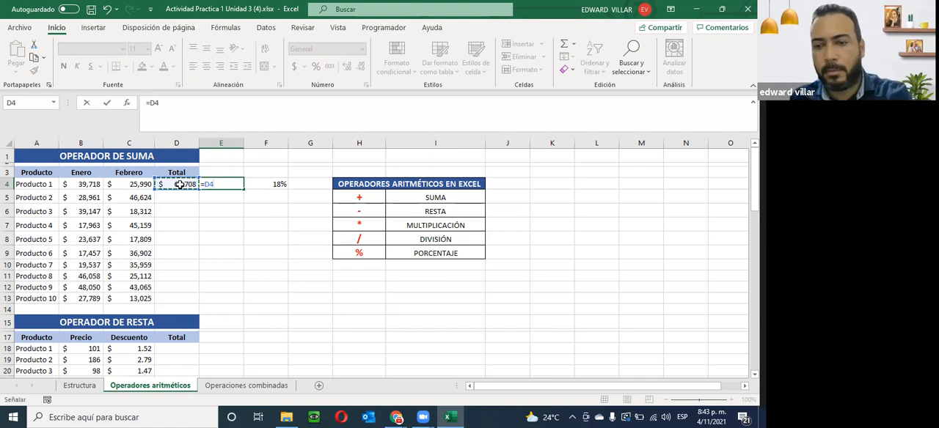
{"action": "type", "text": "*"}
{"action": "left_click", "coordinate": [271, 184]}
{"action": "key", "text": "Return"}
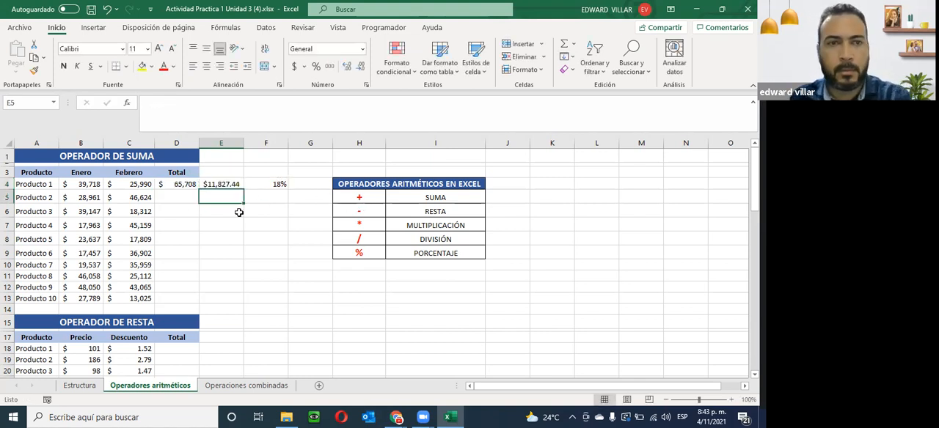
- Review which cells the E4 formula references, and fill the sum formula from D4 down to D13
{"action": "left_click", "coordinate": [176, 184]}
{"action": "left_click", "coordinate": [216, 184]}
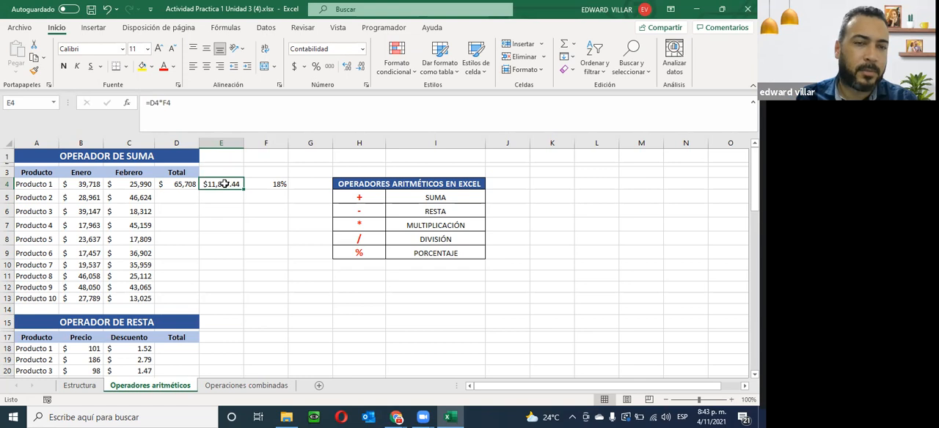
{"action": "left_click", "coordinate": [152, 103]}
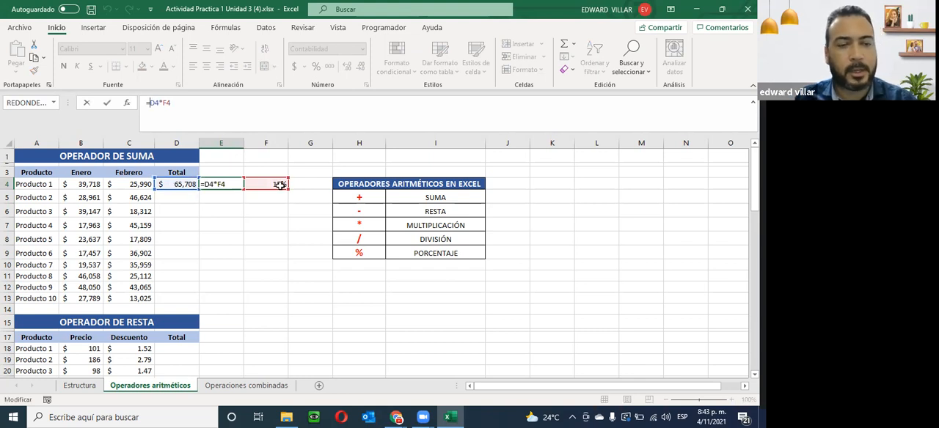
{"action": "key", "text": "ctrl+Return"}
{"action": "left_click", "coordinate": [180, 185]}
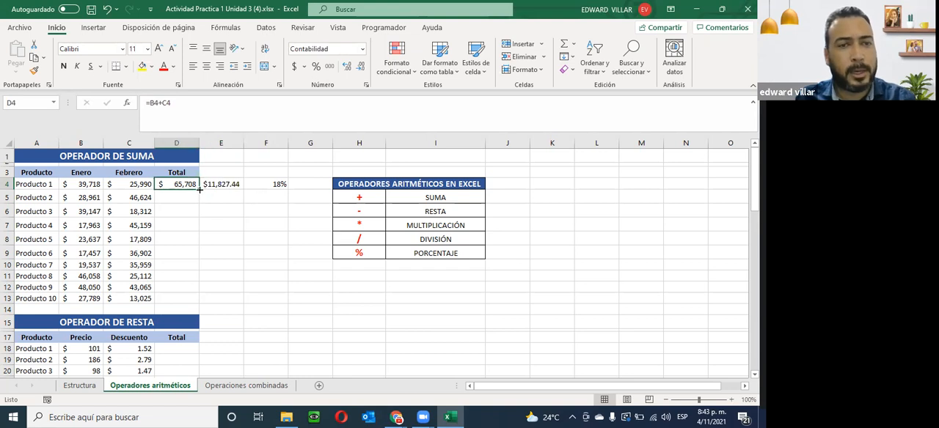
{"action": "double_click", "coordinate": [199, 189]}
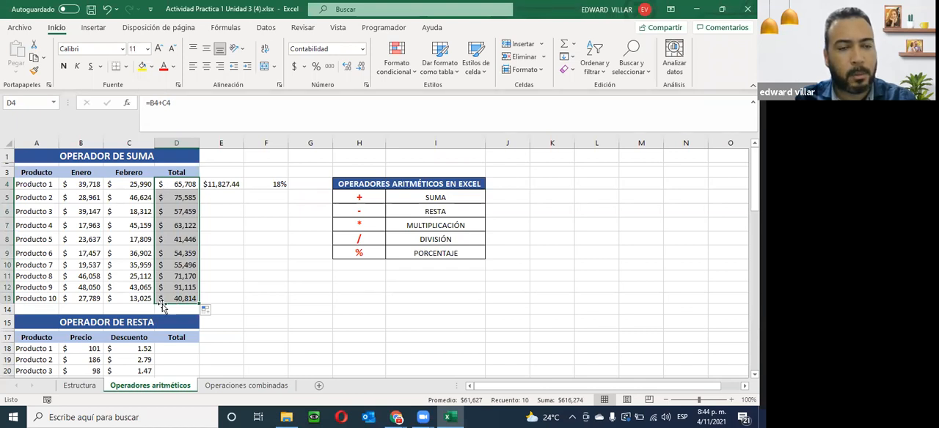
- Try filling the percentage formula from E4 down to E13, inspecting the copies in E5 and E6, and undo the fill
{"action": "left_click", "coordinate": [216, 187]}
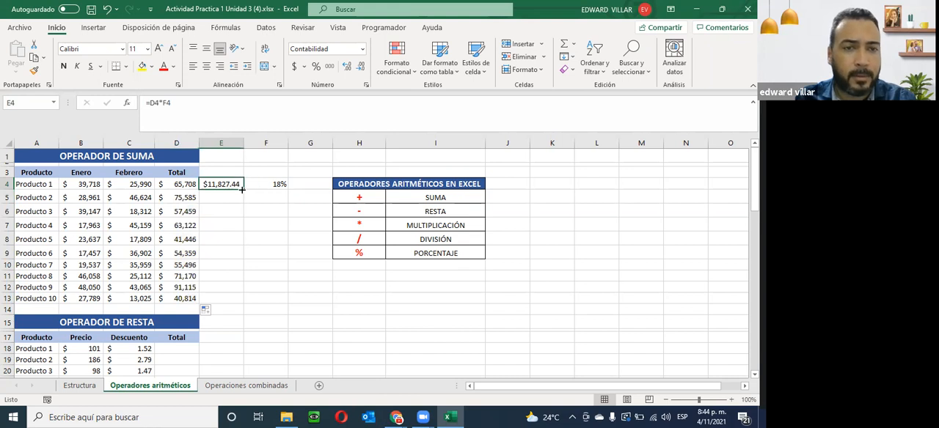
{"action": "double_click", "coordinate": [242, 190]}
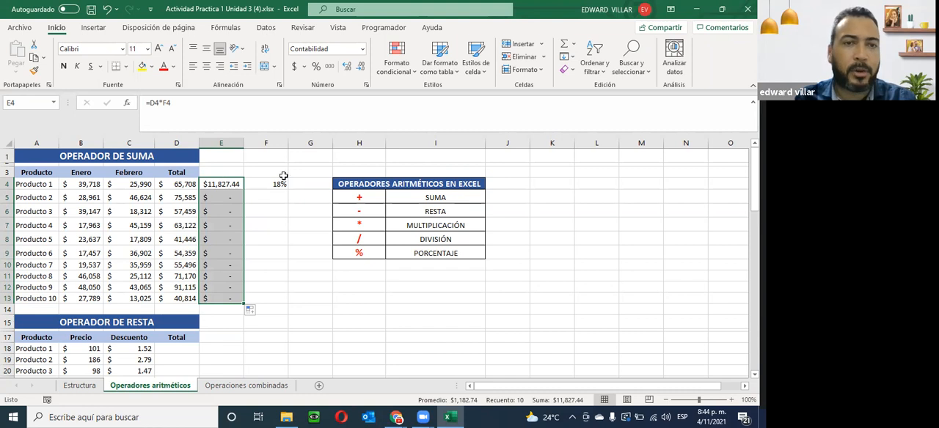
{"action": "double_click", "coordinate": [220, 198]}
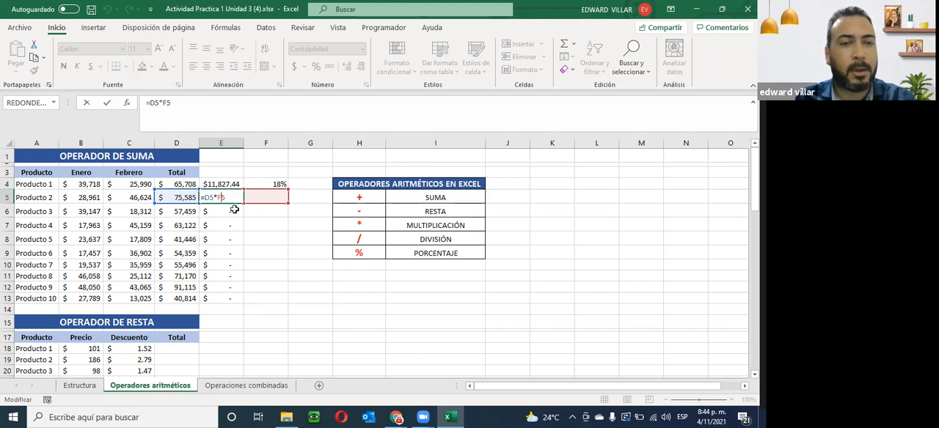
{"action": "key", "text": "Escape"}
{"action": "double_click", "coordinate": [223, 212]}
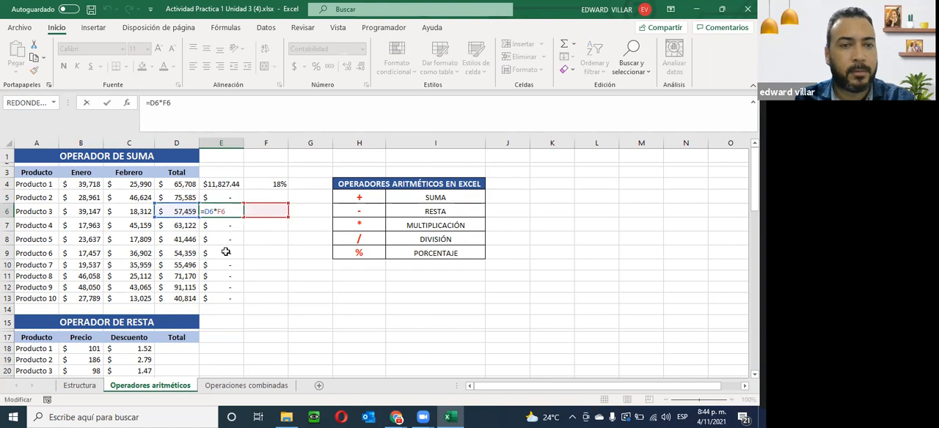
{"action": "key", "text": "Escape"}
{"action": "key", "text": "ctrl+z"}
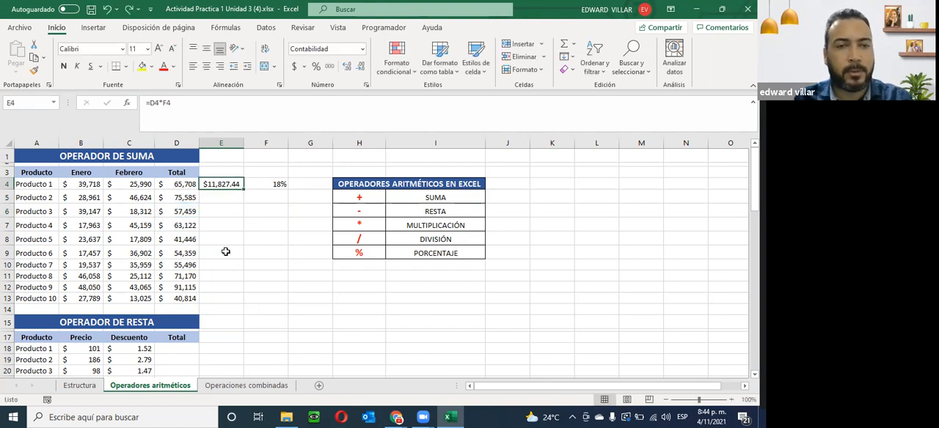
- Make the F4 reference absolute in the E4 formula so that it reads =D4*$F$4
{"action": "double_click", "coordinate": [218, 185]}
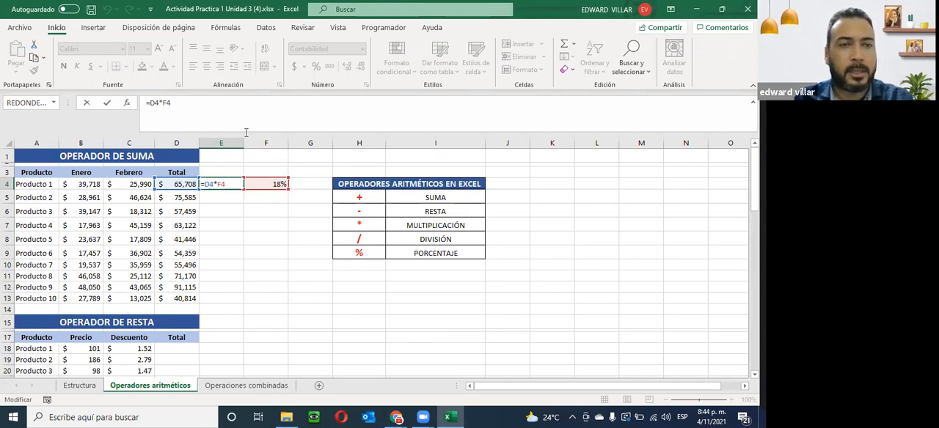
{"action": "left_click", "coordinate": [163, 107]}
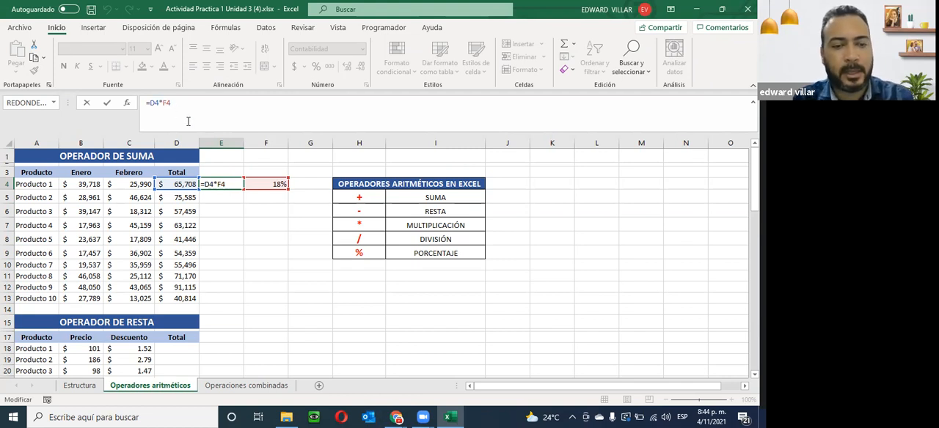
{"action": "type", "text": "$F"}
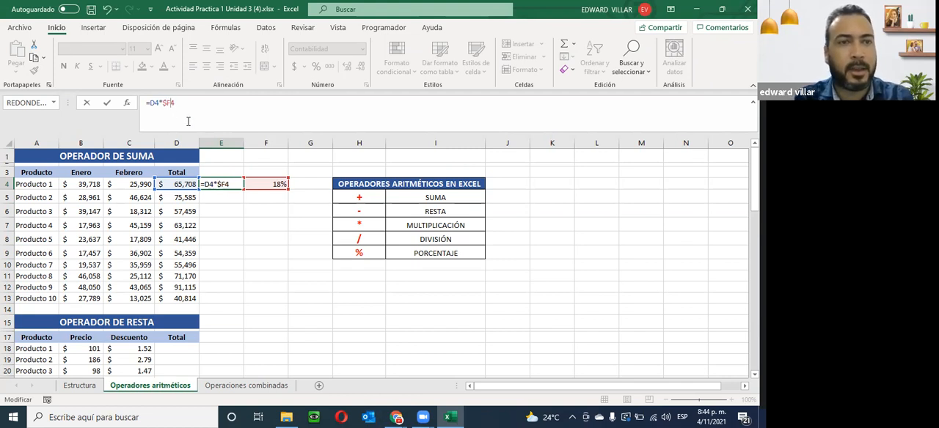
{"action": "type", "text": "$"}
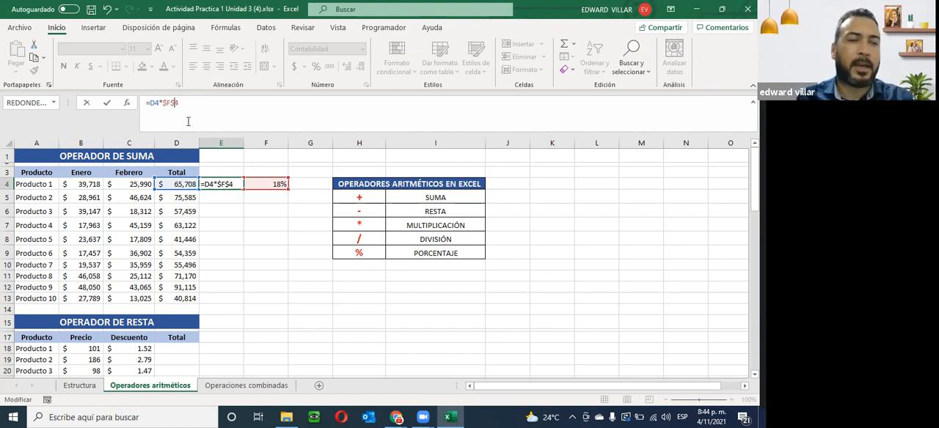
{"action": "left_click_drag", "start_coordinate": [163, 103], "coordinate": [176, 106]}
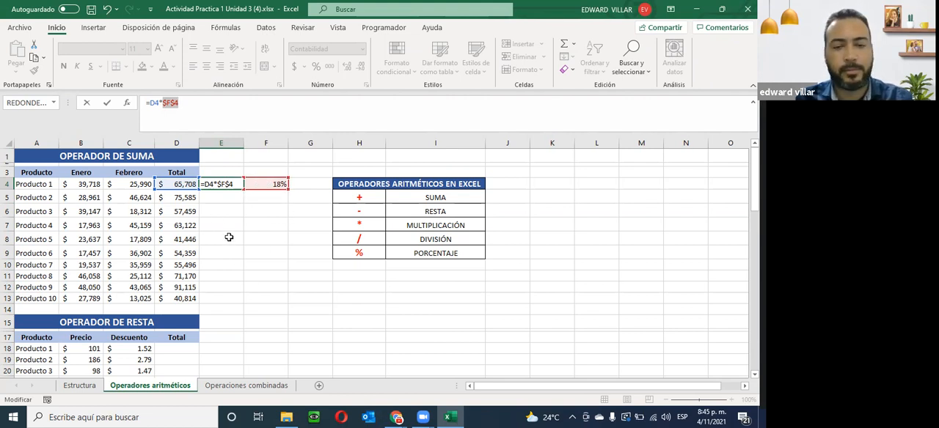
{"action": "key", "text": "Return"}
- Fill the absolute-reference formula from E4 down to E13 and check the copies in E5 and E13
{"action": "left_click", "coordinate": [236, 187]}
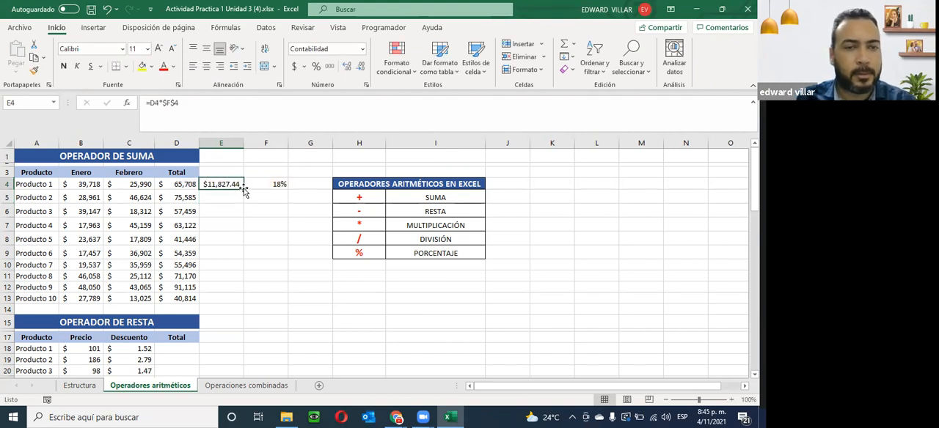
{"action": "double_click", "coordinate": [243, 190]}
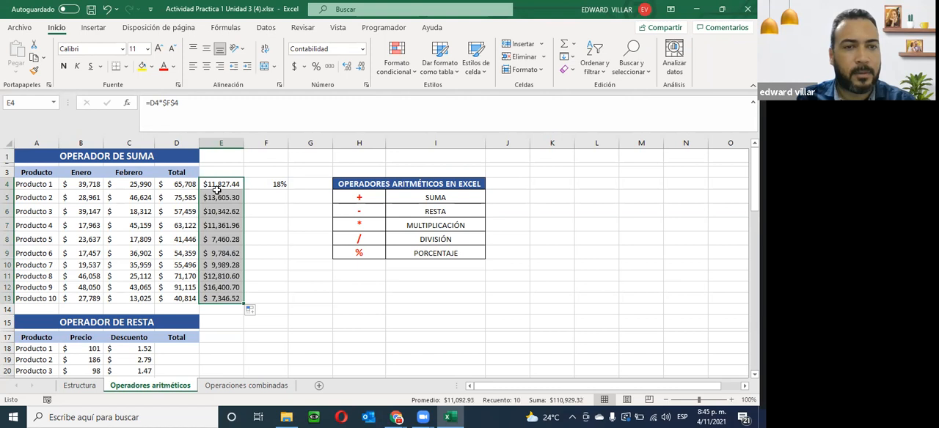
{"action": "left_click", "coordinate": [216, 200]}
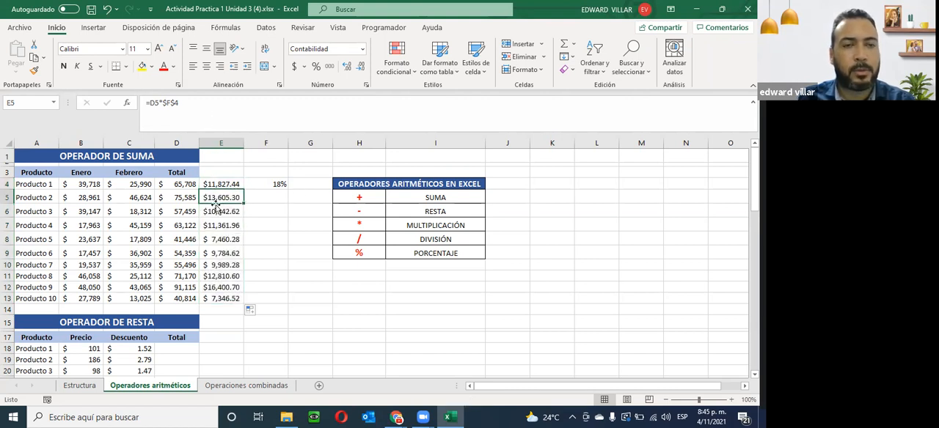
{"action": "double_click", "coordinate": [219, 198]}
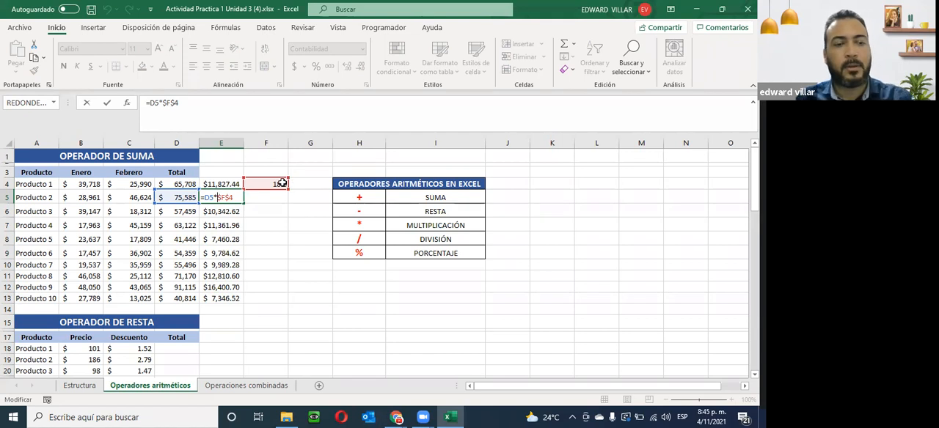
{"action": "key", "text": "Escape"}
{"action": "double_click", "coordinate": [212, 299]}
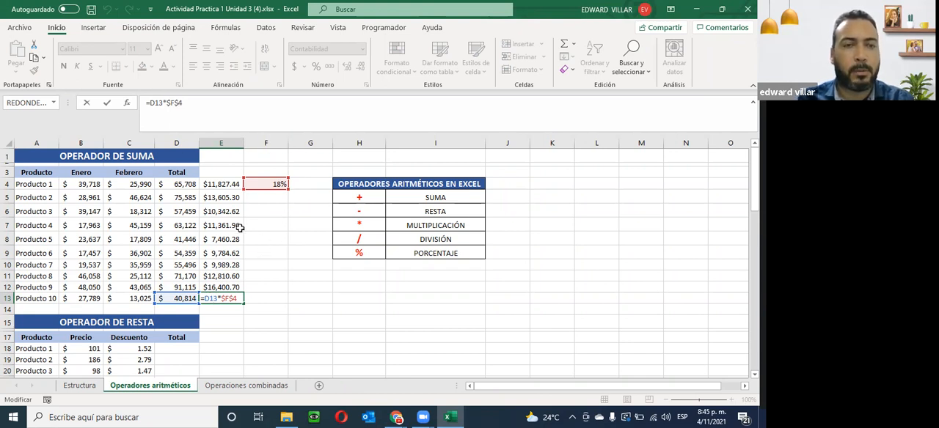
{"action": "key", "text": "ctrl+Return"}
- Clear the percentage calculations and the rate from E4:F13
{"action": "left_click_drag", "start_coordinate": [224, 187], "coordinate": [273, 295]}
{"action": "key", "text": "Delete"}
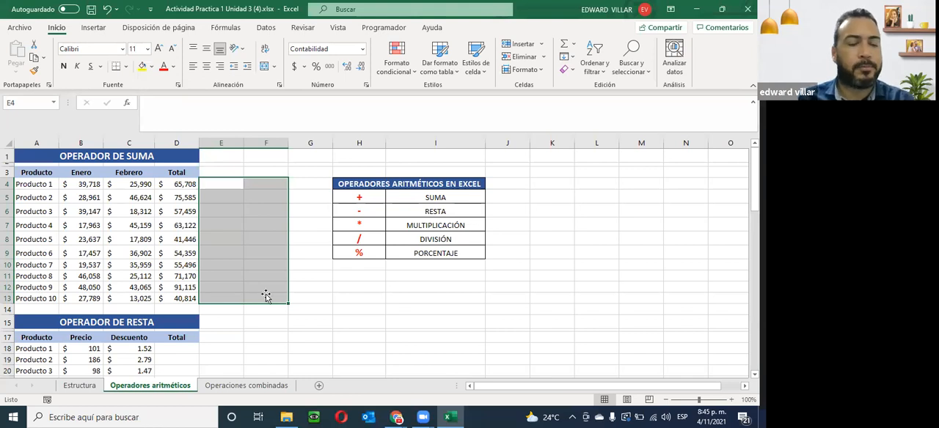
- Examine the Precio and Descuento values in the OPERADOR DE RESTA table
{"action": "scroll", "coordinate": [198, 303], "scroll_direction": "down", "scroll_amount": 2}
{"action": "scroll", "coordinate": [198, 302], "scroll_direction": "down", "scroll_amount": 1}
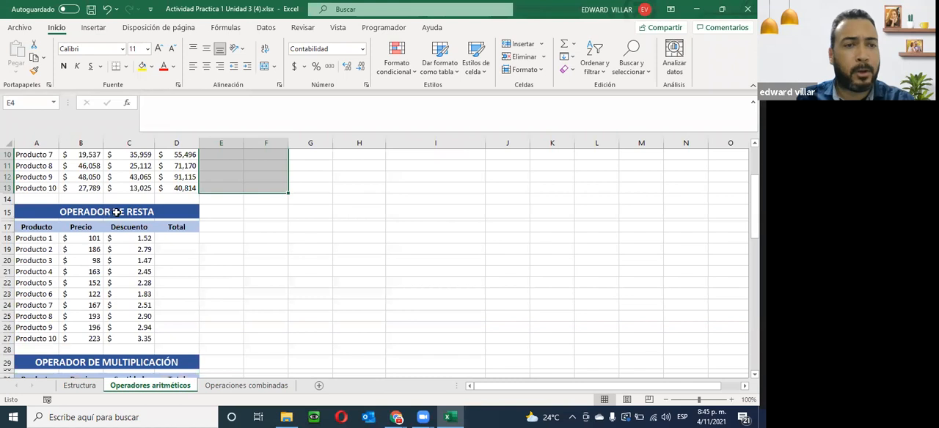
{"action": "left_click", "coordinate": [90, 242]}
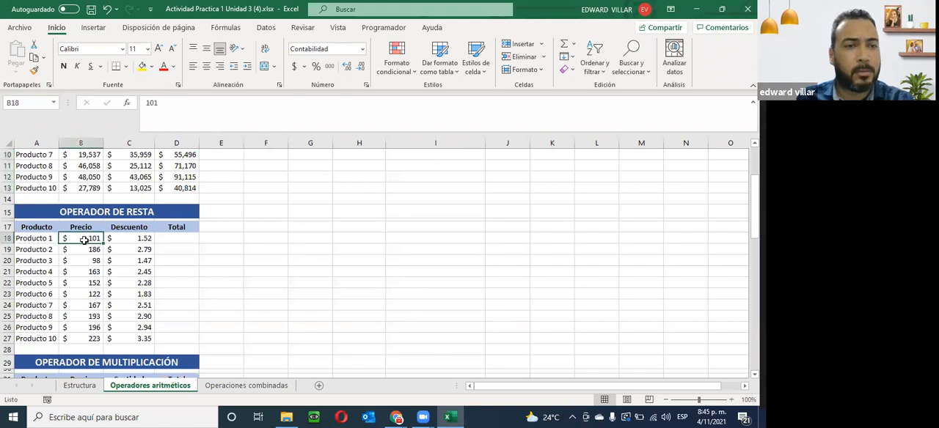
{"action": "left_click", "coordinate": [132, 243]}
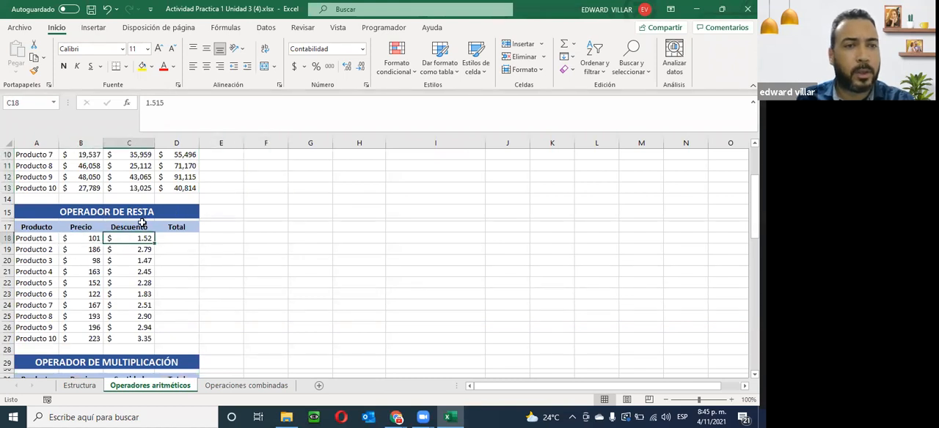
{"action": "left_click", "coordinate": [135, 251]}
{"action": "left_click", "coordinate": [127, 272]}
{"action": "left_click", "coordinate": [94, 243]}
{"action": "left_click", "coordinate": [143, 240]}
- Enter =B18-C18 as Producto 1's total in D18 and fill the subtraction formula down to D27
{"action": "left_click", "coordinate": [171, 240]}
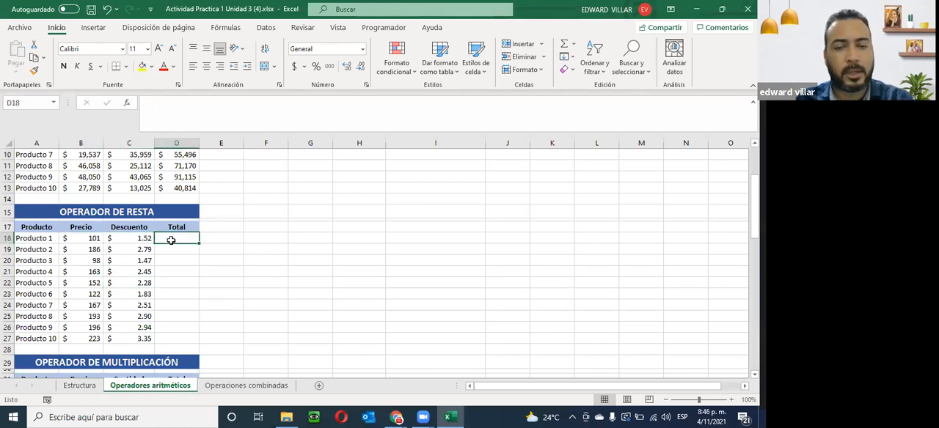
{"action": "type", "text": "="}
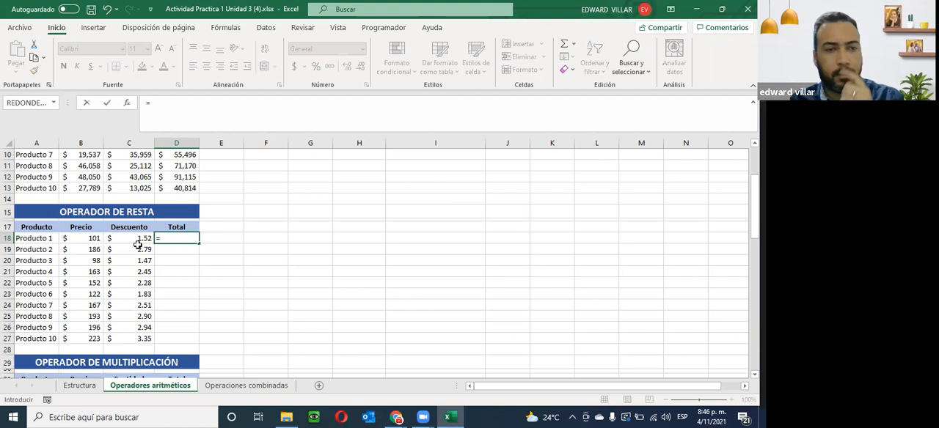
{"action": "left_click", "coordinate": [80, 242]}
{"action": "type", "text": "-"}
{"action": "left_click", "coordinate": [139, 239]}
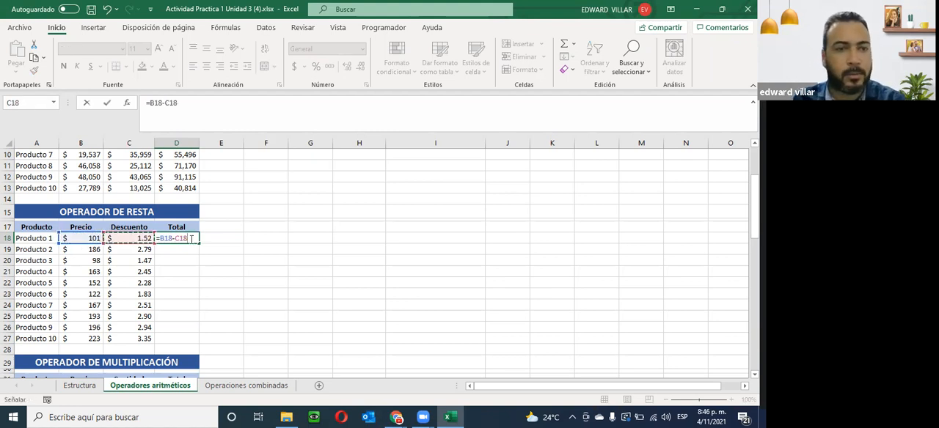
{"action": "key", "text": "Return"}
{"action": "left_click", "coordinate": [189, 239]}
{"action": "left_click_drag", "start_coordinate": [198, 242], "coordinate": [195, 341]}
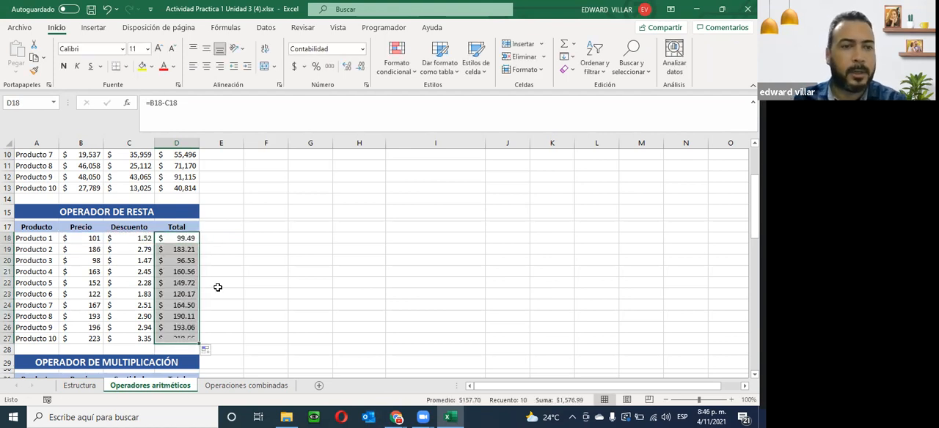
- Enter =B32*C32 as Producto 1's total in D32 of the OPERADOR DE MULTIPLICACIÓN table and fill the formula down to D41
{"action": "scroll", "coordinate": [119, 315], "scroll_direction": "down", "scroll_amount": 1}
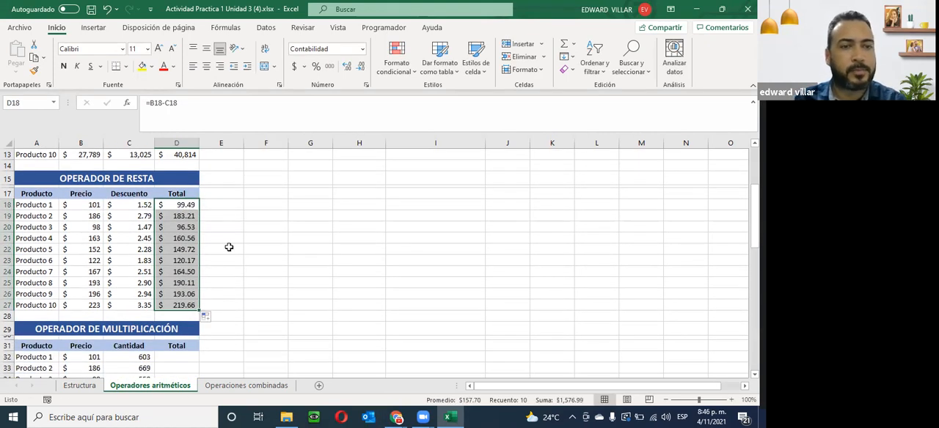
{"action": "scroll", "coordinate": [229, 247], "scroll_direction": "down", "scroll_amount": 2}
{"action": "scroll", "coordinate": [229, 247], "scroll_direction": "up", "scroll_amount": 1}
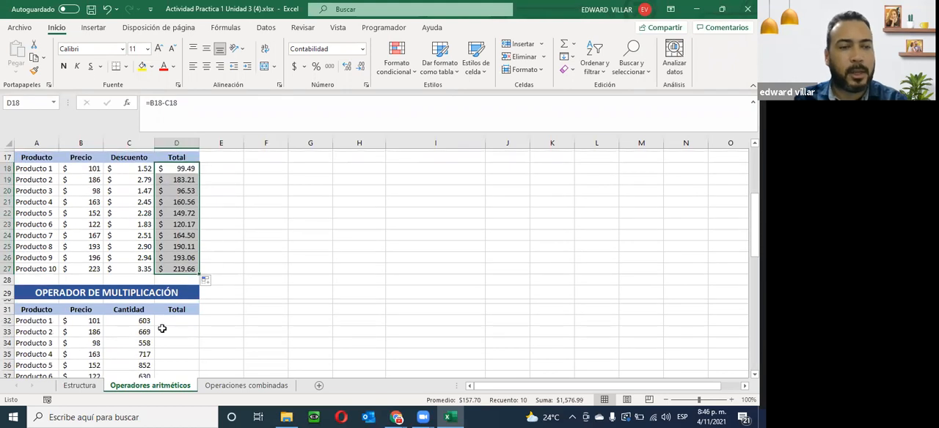
{"action": "scroll", "coordinate": [163, 328], "scroll_direction": "down", "scroll_amount": 2}
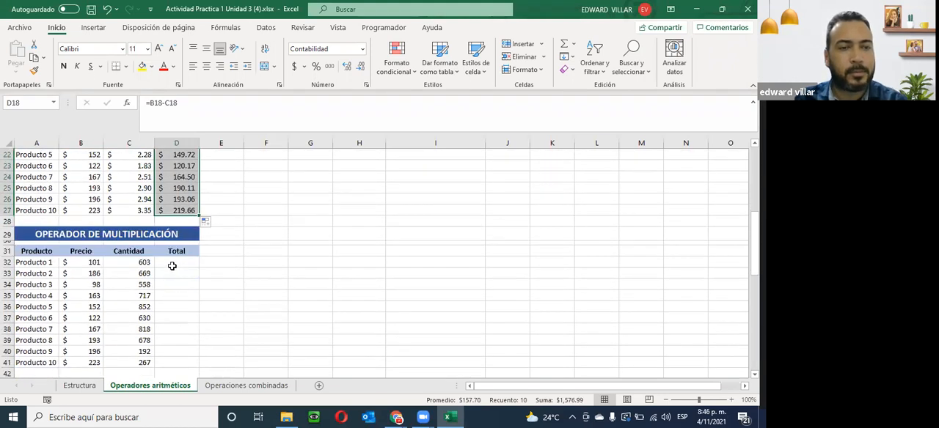
{"action": "left_click", "coordinate": [176, 266]}
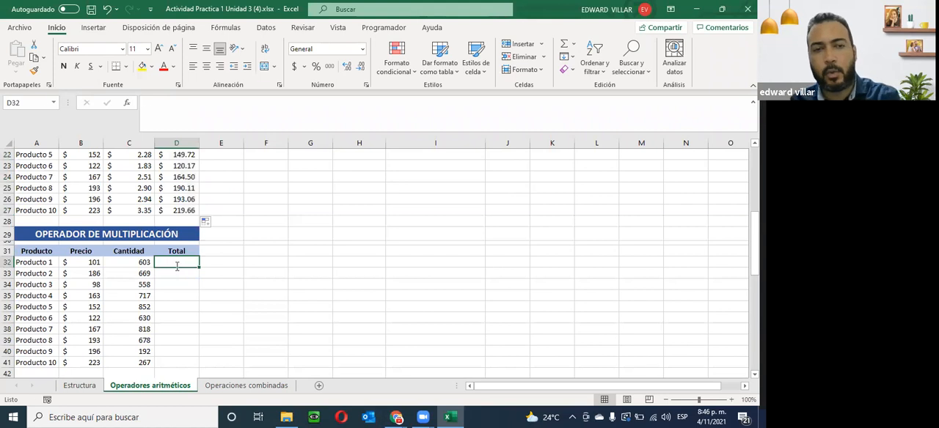
{"action": "type", "text": "="}
{"action": "left_click", "coordinate": [84, 262]}
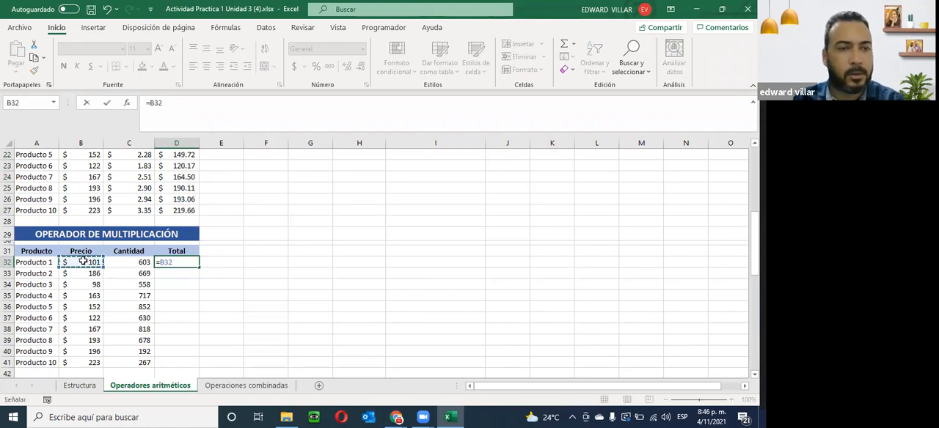
{"action": "type", "text": "*"}
{"action": "left_click", "coordinate": [122, 262]}
{"action": "key", "text": "Return"}
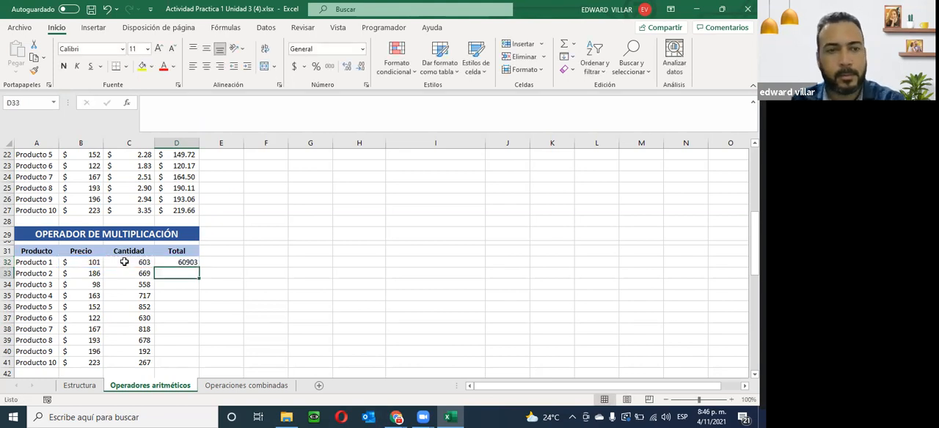
{"action": "left_click", "coordinate": [184, 263]}
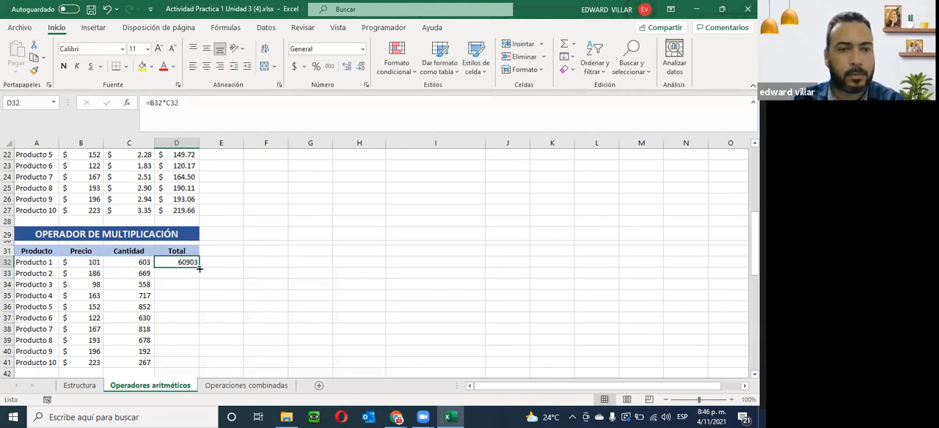
{"action": "double_click", "coordinate": [200, 269]}
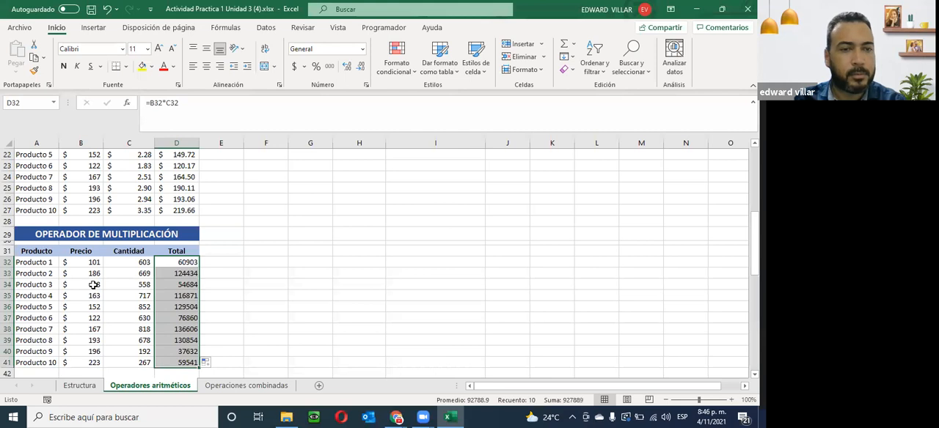
- Enter =B46/2 as Producto 1's Promedio mensual in C46 of the OPERADOR DE DIVISIÓN table and fill it down to C55
{"action": "scroll", "coordinate": [93, 285], "scroll_direction": "down", "scroll_amount": 6}
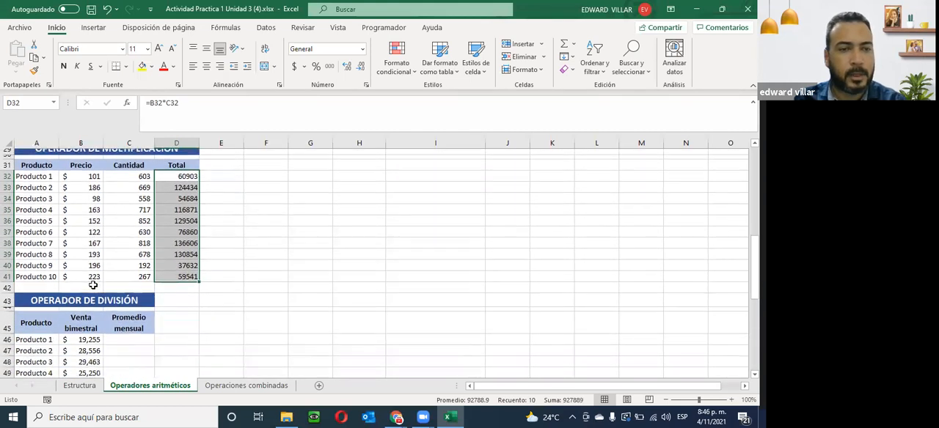
{"action": "scroll", "coordinate": [163, 267], "scroll_direction": "up", "scroll_amount": 1}
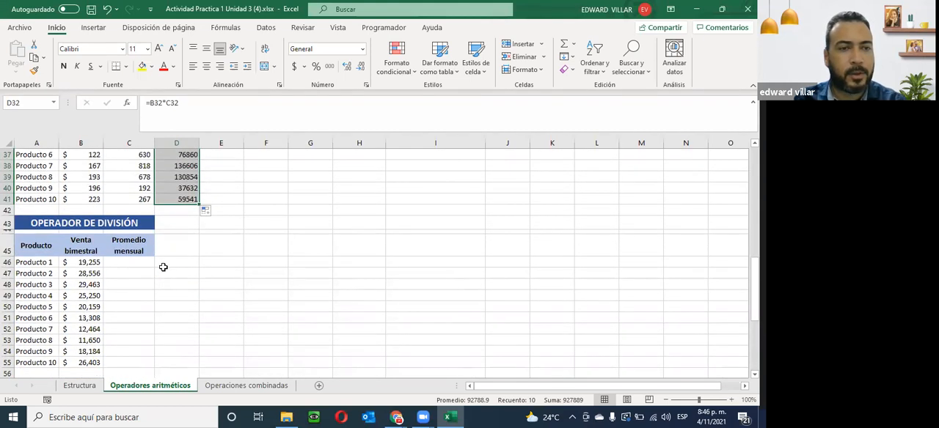
{"action": "left_click", "coordinate": [114, 264]}
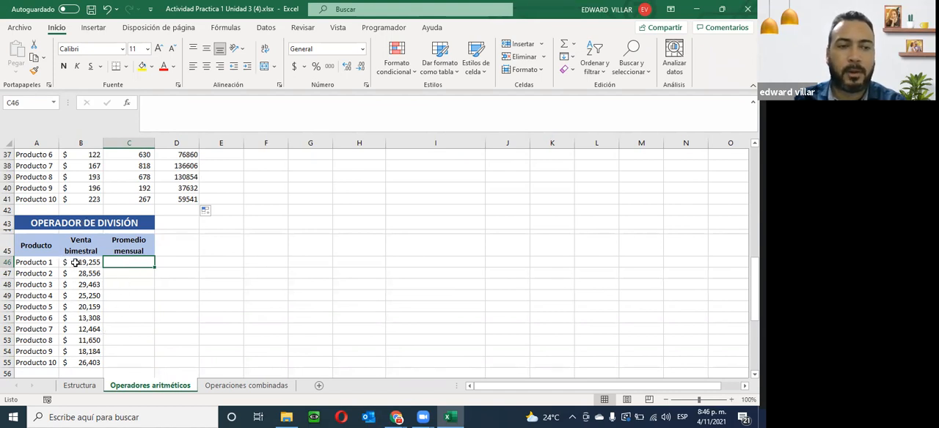
{"action": "type", "text": "="}
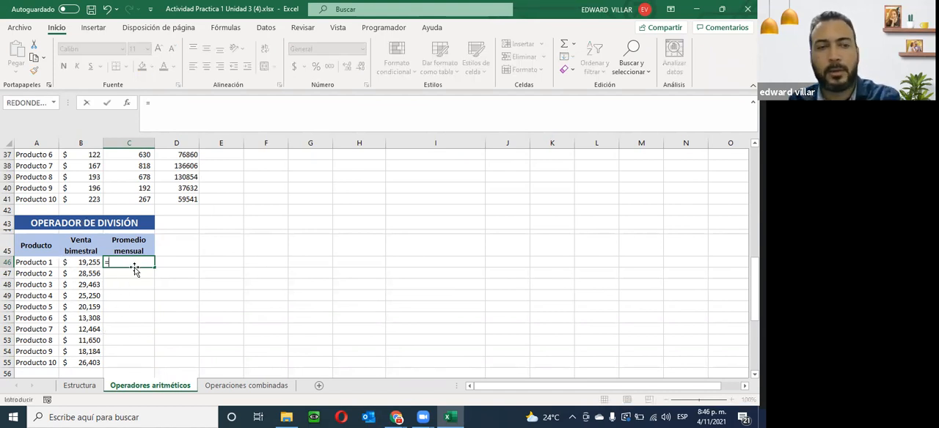
{"action": "left_click", "coordinate": [71, 262]}
{"action": "type", "text": "/2"}
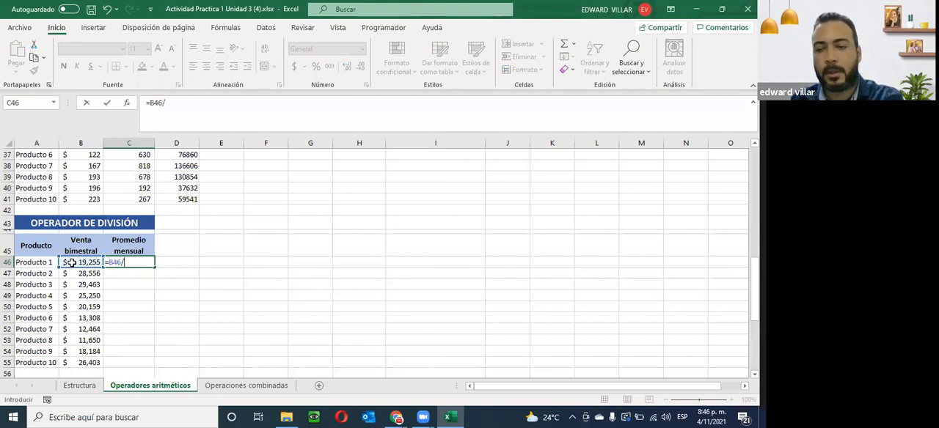
{"action": "key", "text": "Return"}
{"action": "left_click", "coordinate": [138, 262]}
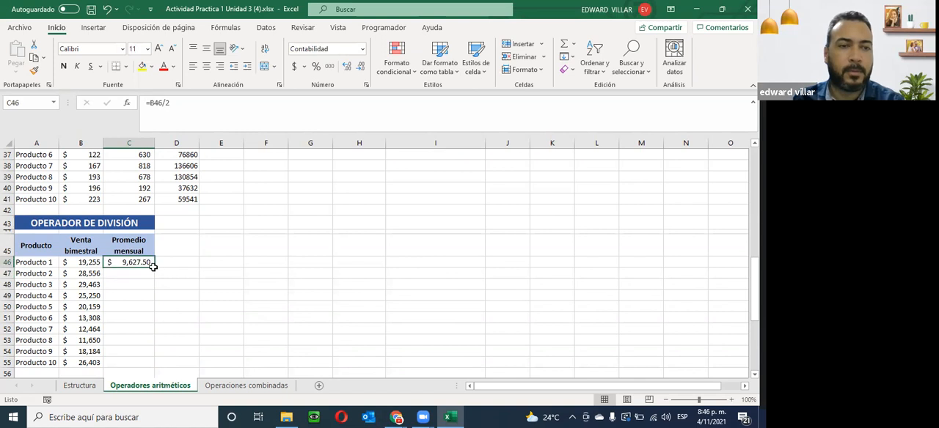
{"action": "double_click", "coordinate": [154, 267]}
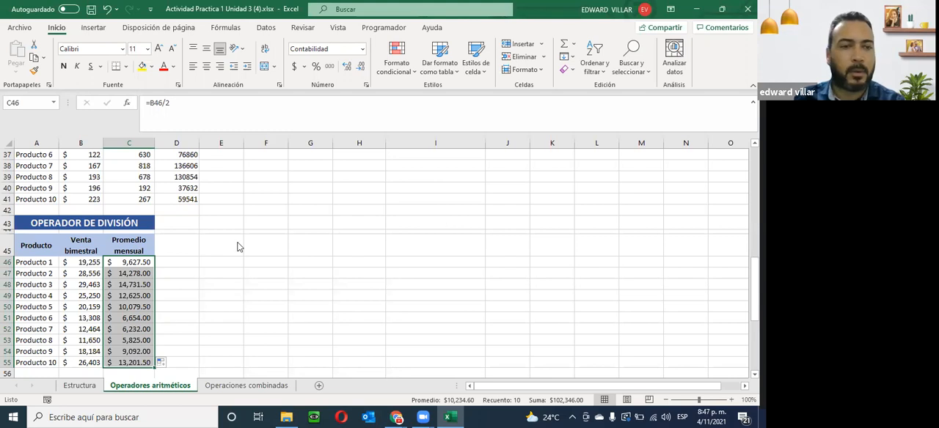
- Examine Producto 1's Precio, 5% Descuento and Total cells in the OPERADOR DE PORCENTAJE table, including the cells the Total formula references
{"action": "scroll", "coordinate": [237, 246], "scroll_direction": "down", "scroll_amount": 6}
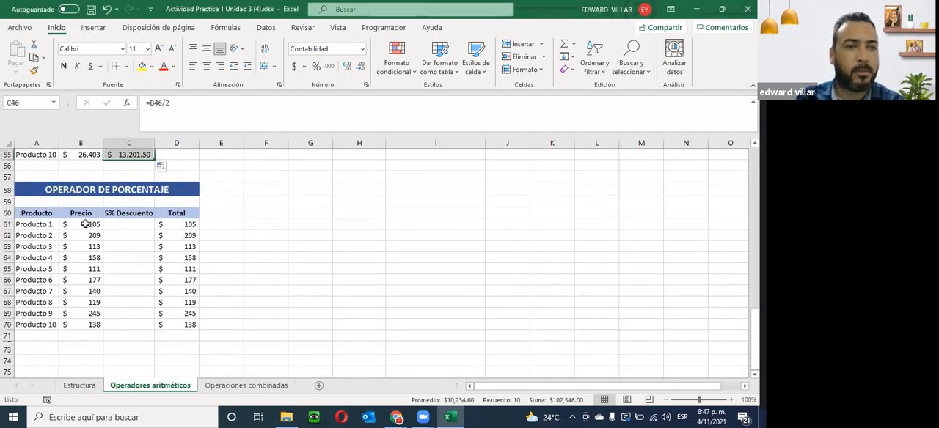
{"action": "left_click", "coordinate": [86, 223]}
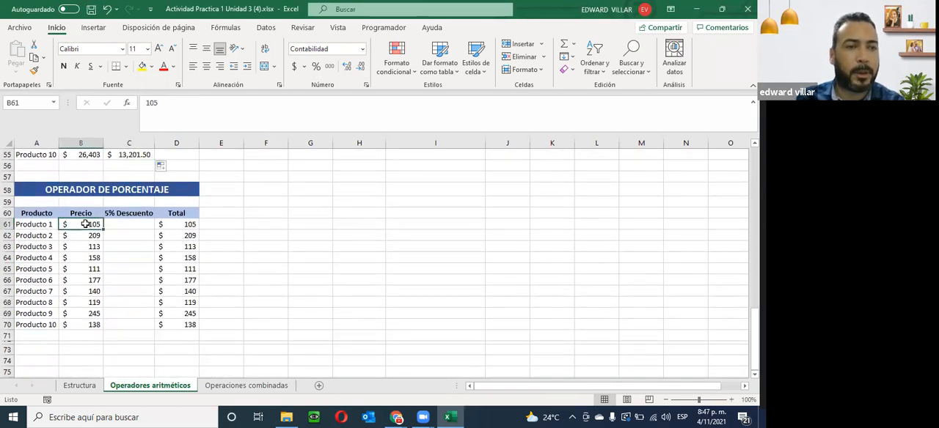
{"action": "left_click", "coordinate": [126, 226]}
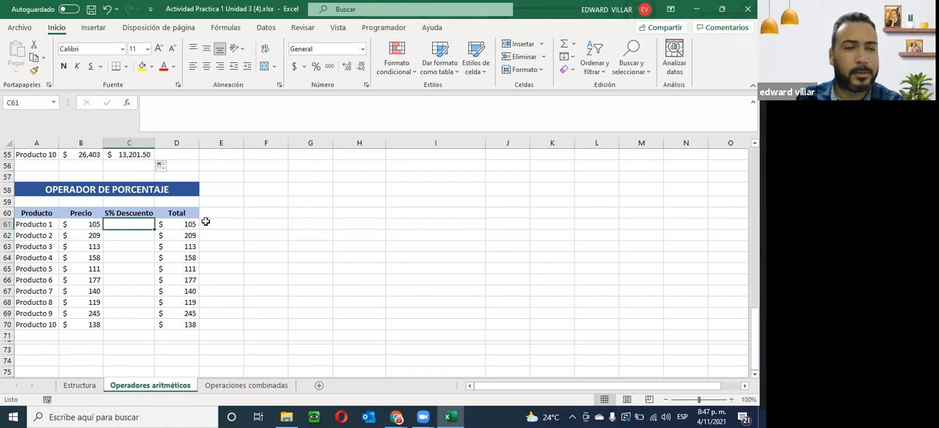
{"action": "left_click", "coordinate": [181, 225]}
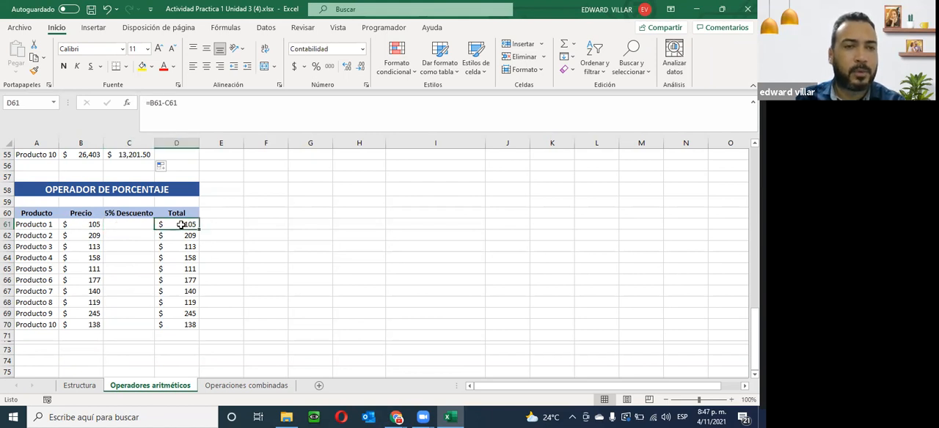
{"action": "double_click", "coordinate": [181, 225]}
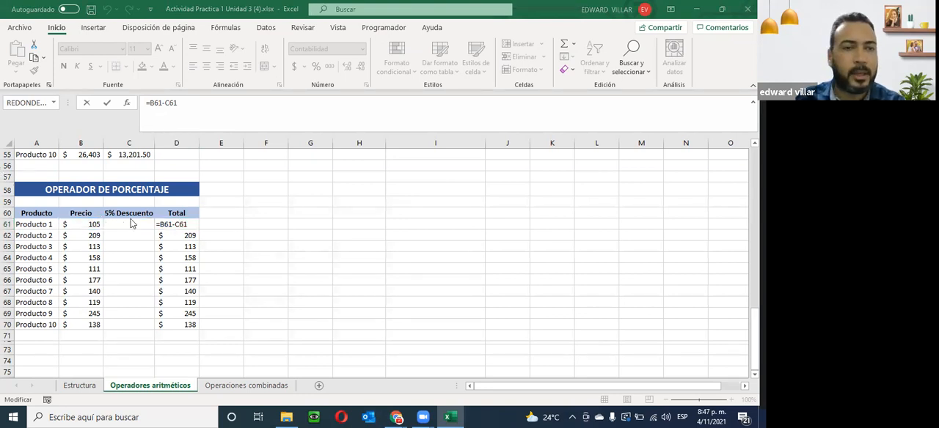
{"action": "left_click", "coordinate": [115, 225]}
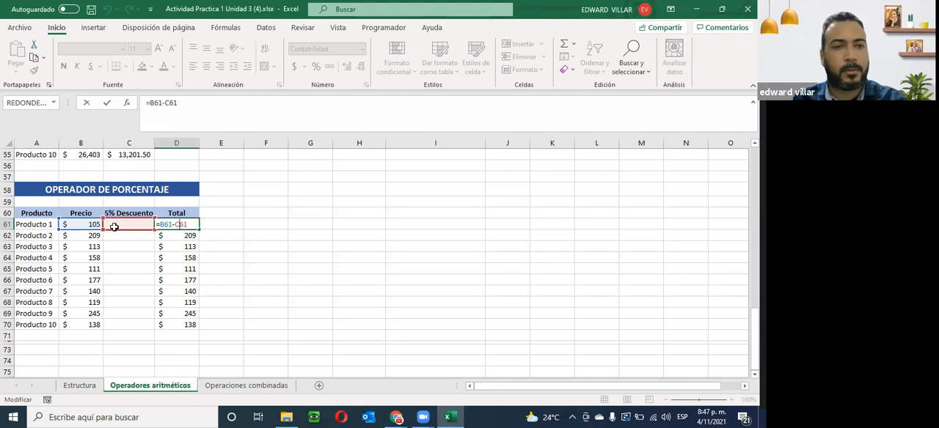
- Enter =B61*5% as Producto 1's discount in C61
{"action": "left_click", "coordinate": [114, 226]}
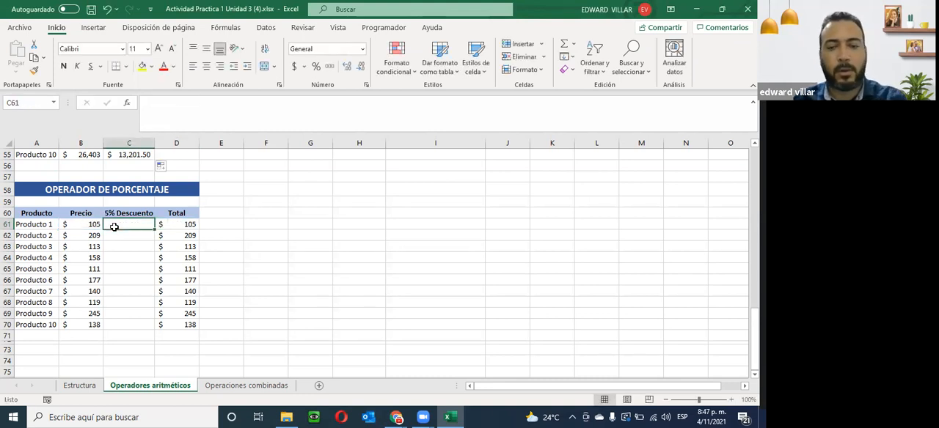
{"action": "type", "text": "="}
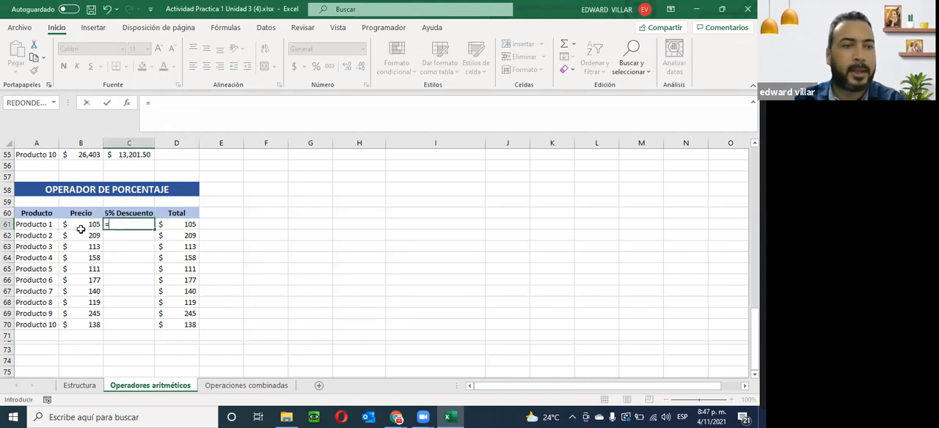
{"action": "left_click", "coordinate": [84, 225]}
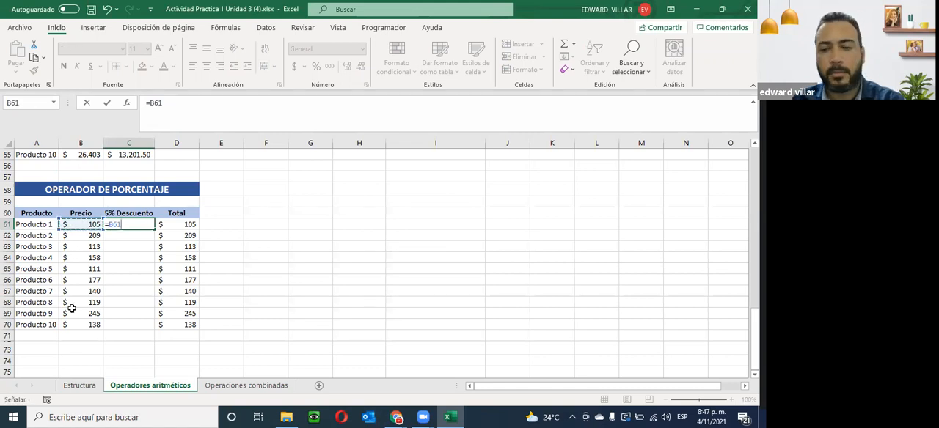
{"action": "type", "text": "*"}
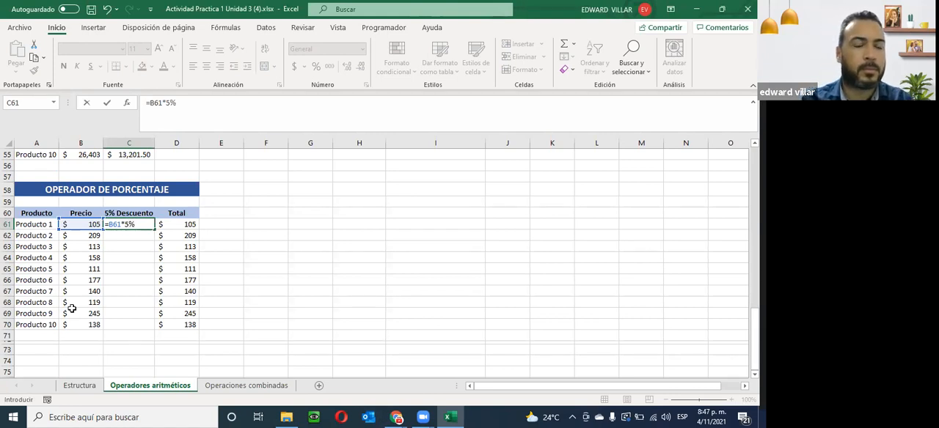
{"action": "key", "text": "Return"}
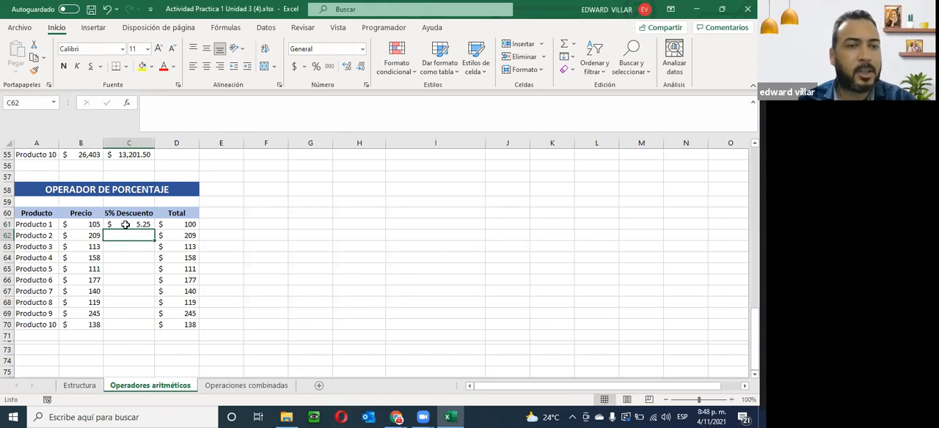
- Check Producto 1's price and total formula, and fill the 5% discount formula from C61 down to C70
{"action": "left_click", "coordinate": [74, 227]}
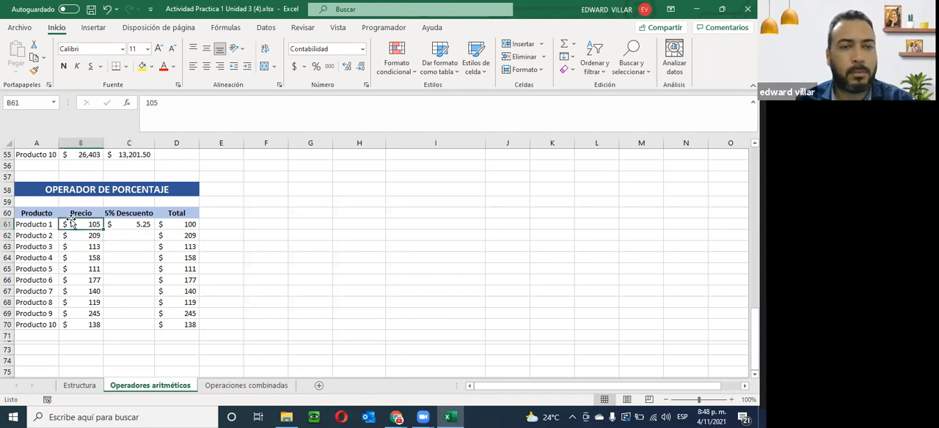
{"action": "left_click", "coordinate": [188, 226]}
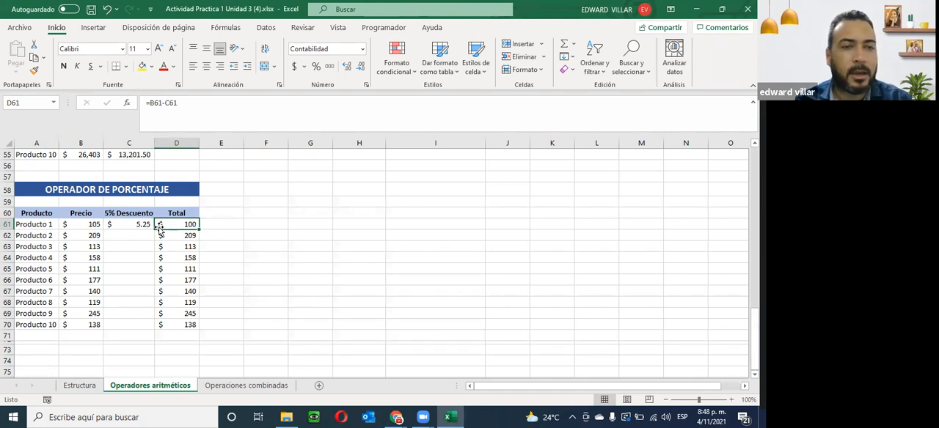
{"action": "left_click", "coordinate": [130, 224]}
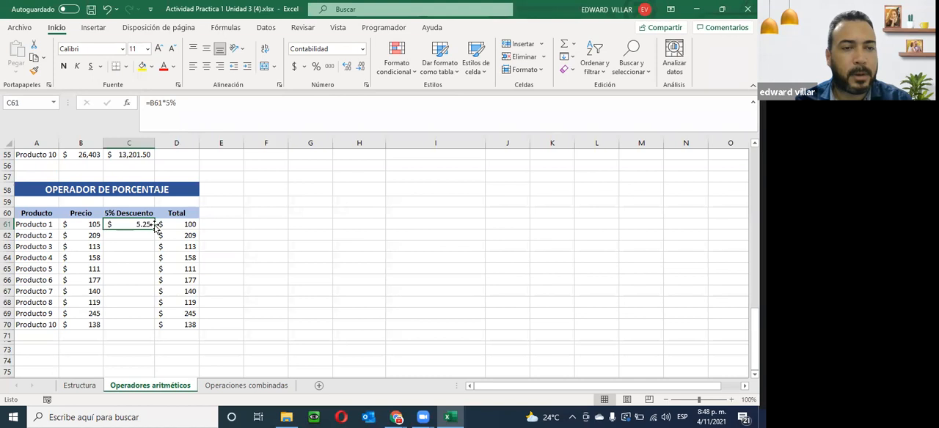
{"action": "double_click", "coordinate": [155, 229]}
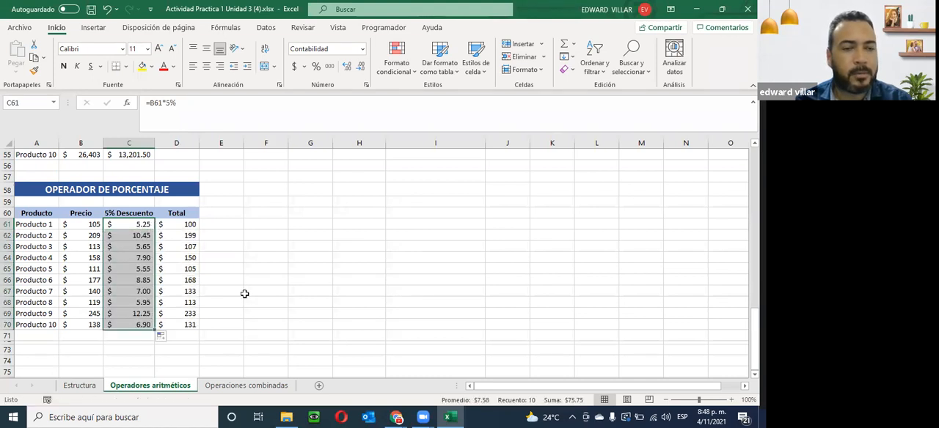
- Review the completed arithmetic operator tables and open the Operaciones combinadas sheet at its header row
{"action": "scroll", "coordinate": [136, 255], "scroll_direction": "up", "scroll_amount": 6}
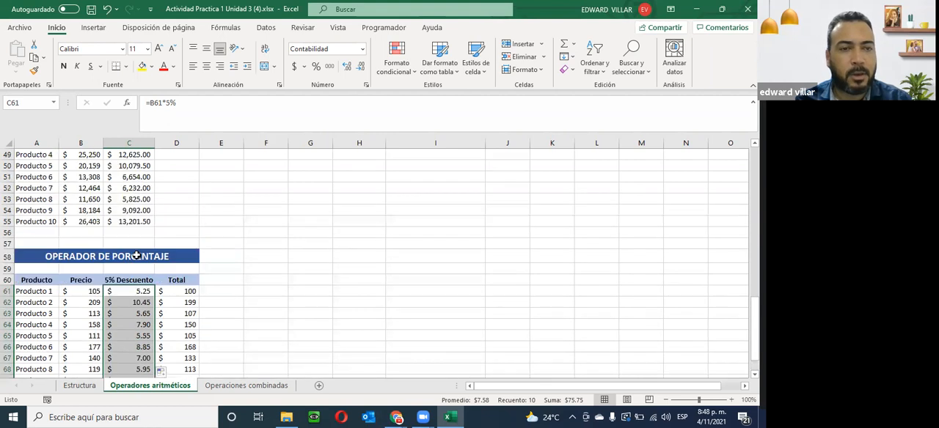
{"action": "scroll", "coordinate": [136, 256], "scroll_direction": "up", "scroll_amount": 12}
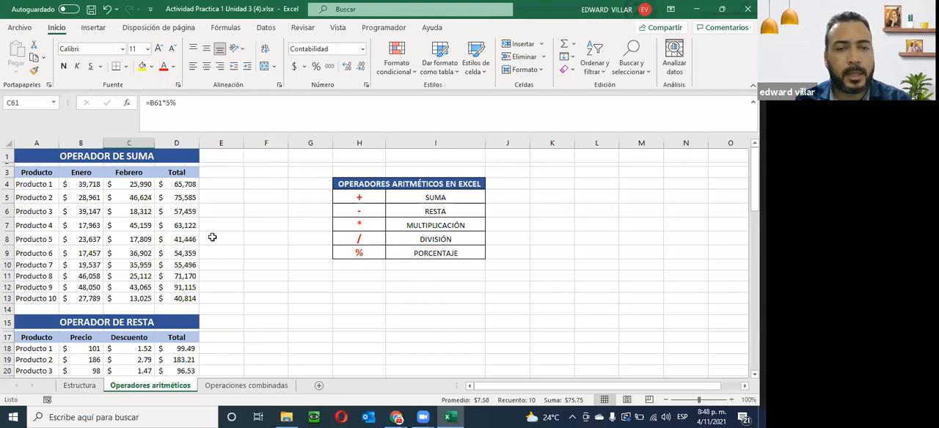
{"action": "scroll", "coordinate": [211, 237], "scroll_direction": "down", "scroll_amount": 13}
{"action": "scroll", "coordinate": [13, 336], "scroll_direction": "down", "scroll_amount": 7}
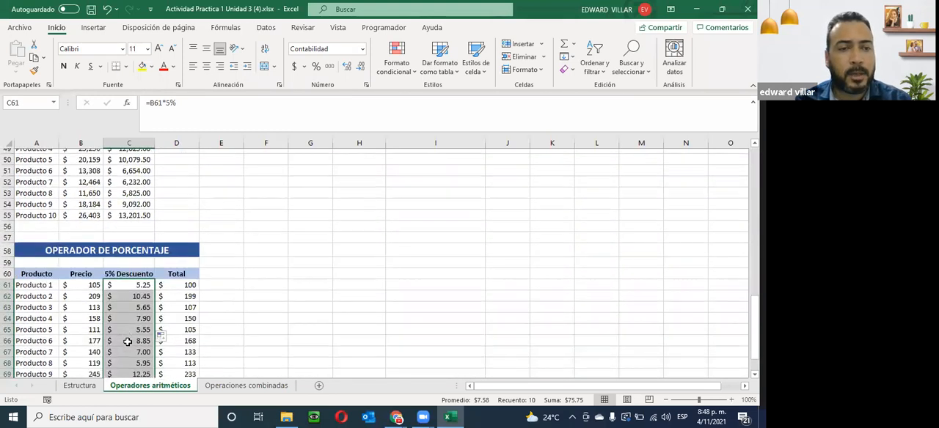
{"action": "left_click", "coordinate": [242, 386]}
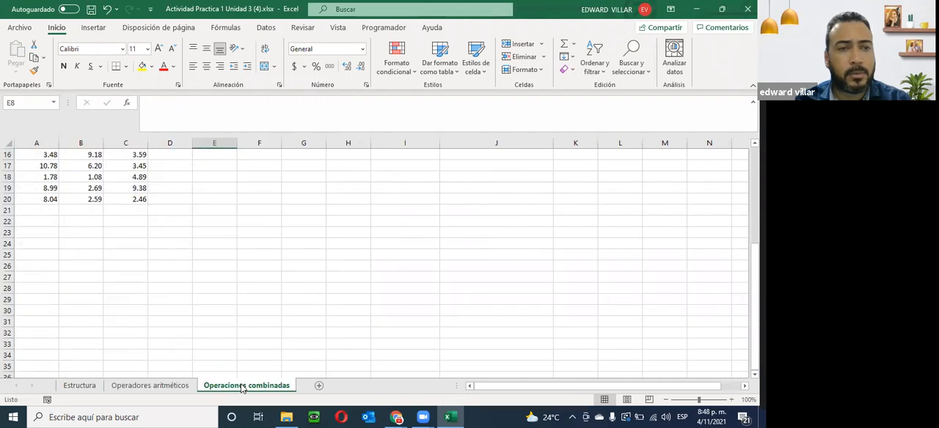
{"action": "scroll", "coordinate": [249, 389], "scroll_direction": "up", "scroll_amount": 5}
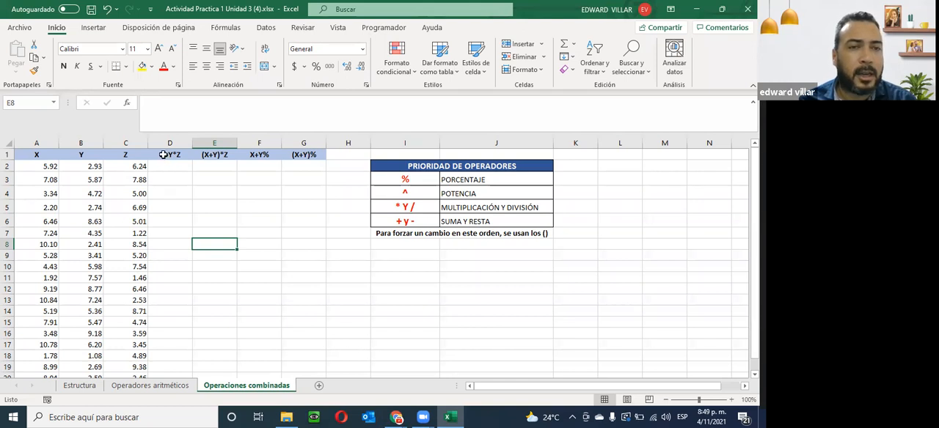
- Enter the formula =A2+B2*C2 in D2 under the X+Y*Z header
{"action": "left_click", "coordinate": [160, 166]}
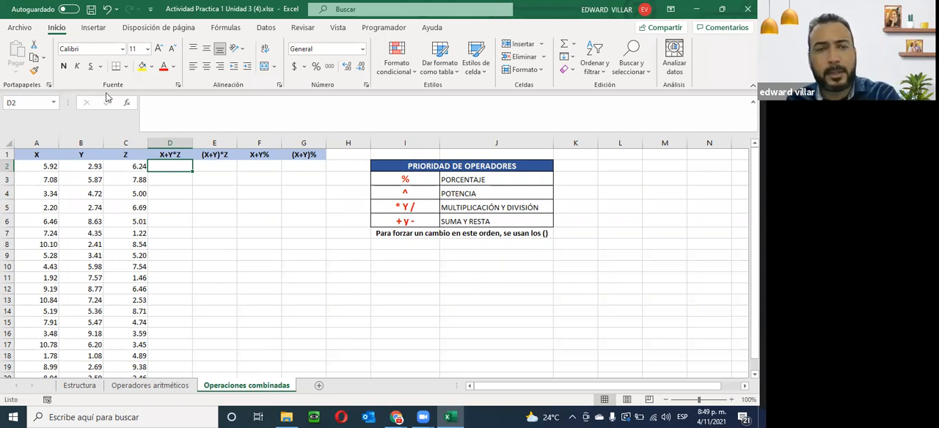
{"action": "type", "text": "="}
{"action": "left_click", "coordinate": [48, 167]}
{"action": "type", "text": "+"}
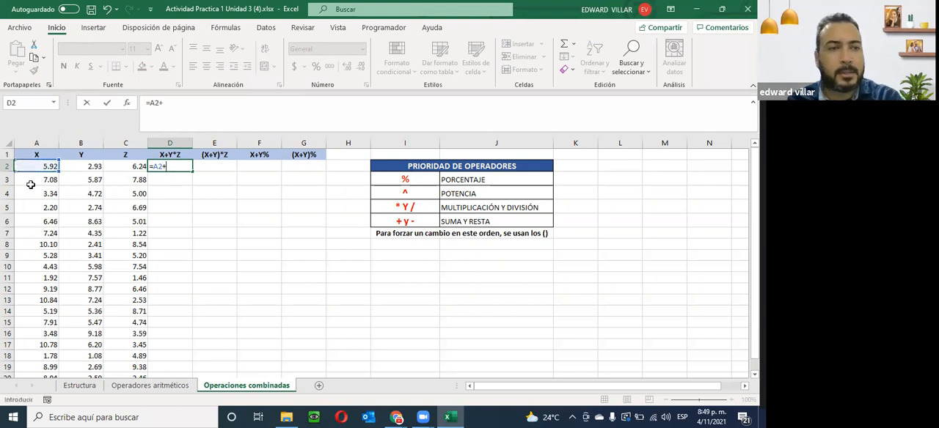
{"action": "left_click", "coordinate": [71, 167]}
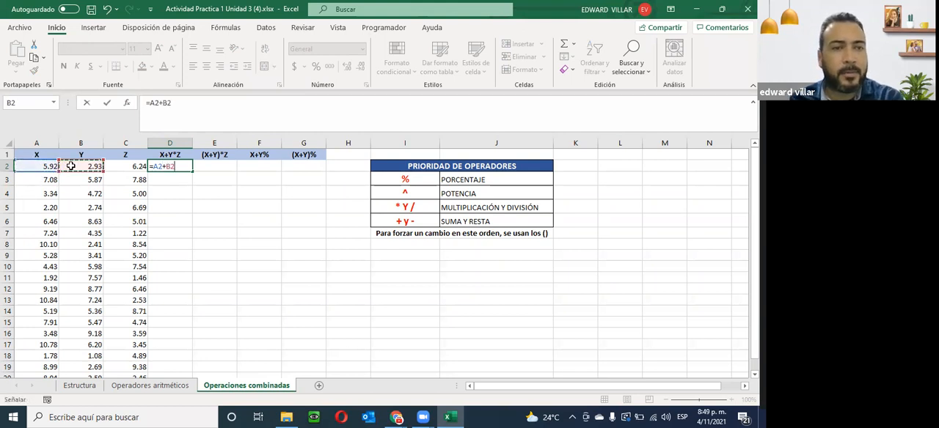
{"action": "type", "text": "*"}
{"action": "left_click", "coordinate": [142, 167]}
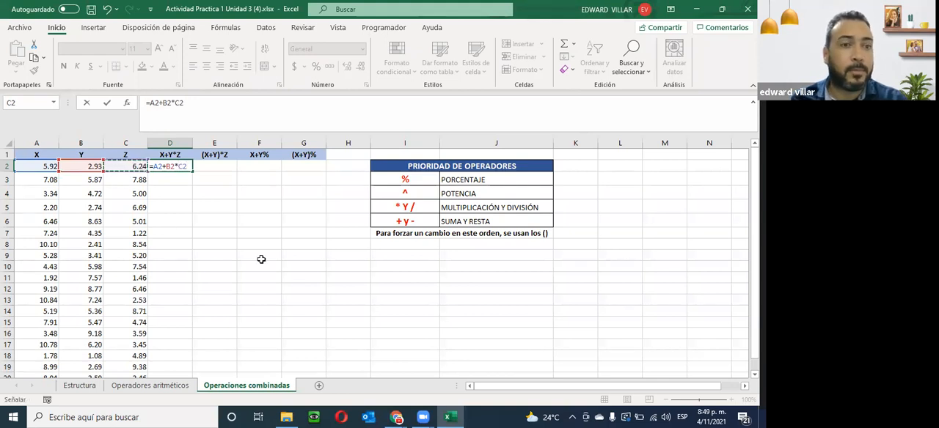
{"action": "key", "text": "Return"}
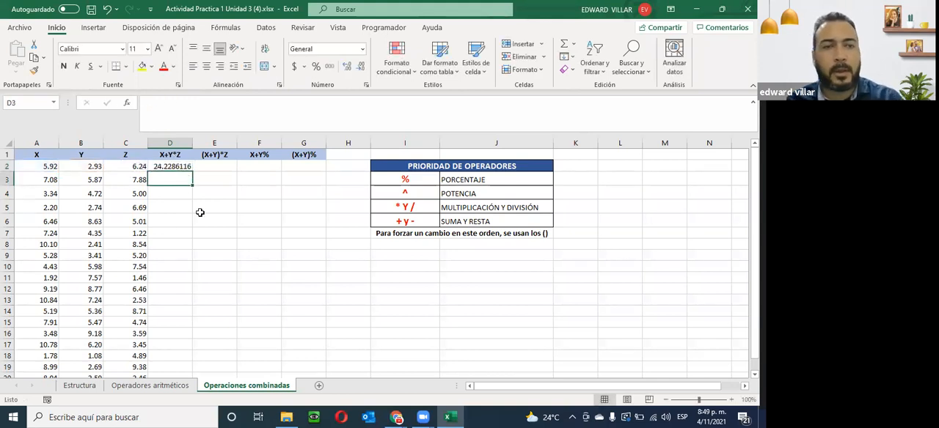
- Fill the X+Y*Z formula from D2 down to D20 and check the filled rows
{"action": "left_click", "coordinate": [189, 168]}
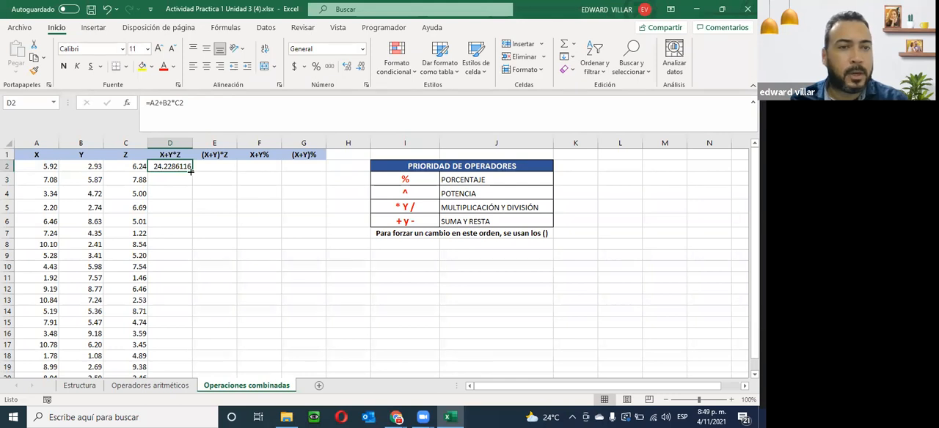
{"action": "double_click", "coordinate": [191, 171]}
{"action": "scroll", "coordinate": [176, 194], "scroll_direction": "down", "scroll_amount": 2}
{"action": "scroll", "coordinate": [171, 197], "scroll_direction": "up", "scroll_amount": 2}
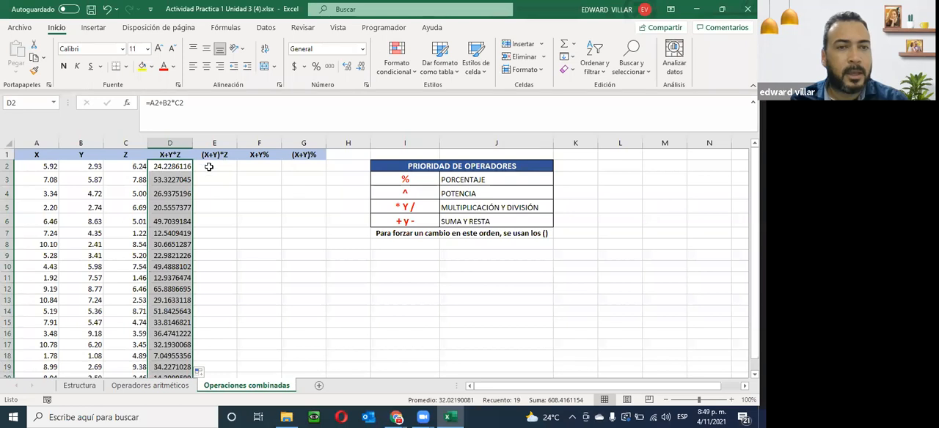
- Enter the formula =(A2+B2)*C2 in E2 under the (X+Y)*Z header
{"action": "left_click", "coordinate": [209, 168]}
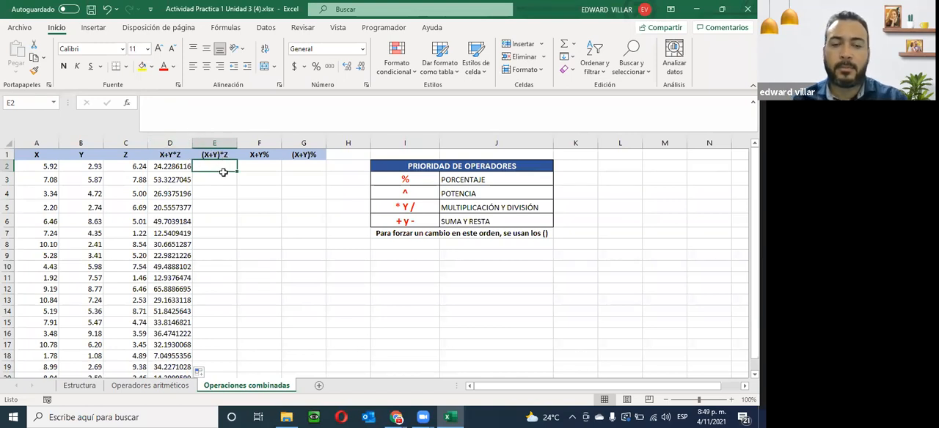
{"action": "type", "text": "=("}
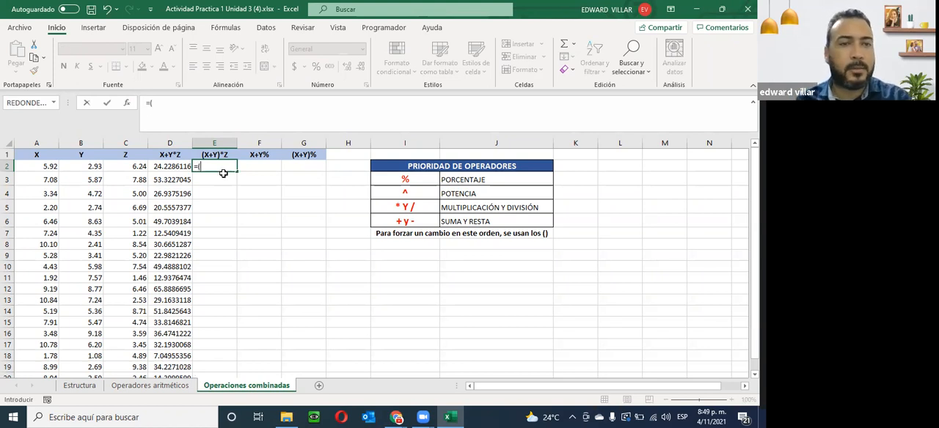
{"action": "left_click", "coordinate": [46, 167]}
{"action": "type", "text": "+"}
{"action": "left_click", "coordinate": [81, 166]}
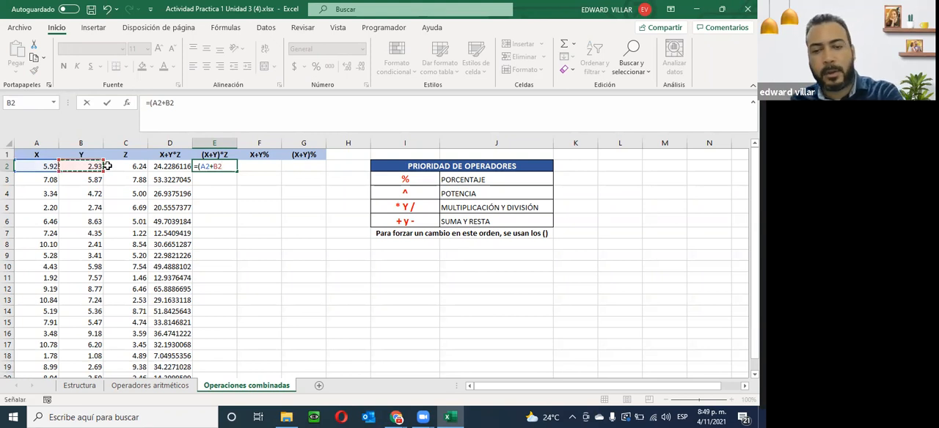
{"action": "type", "text": ")*"}
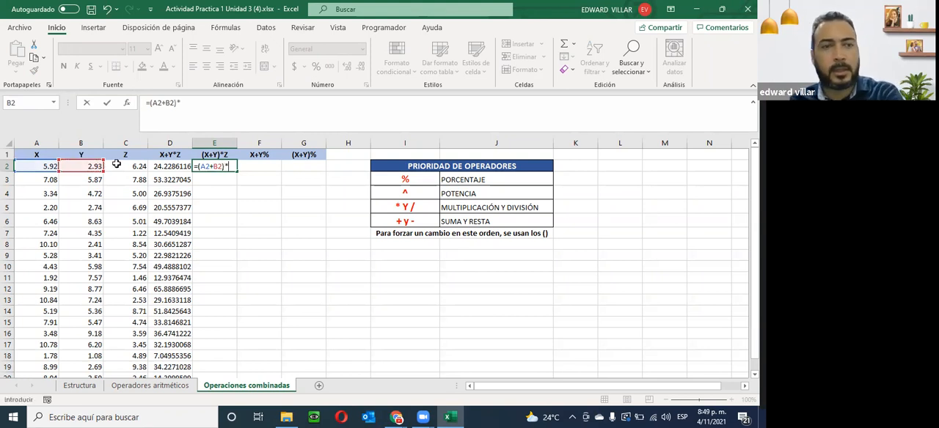
{"action": "left_click", "coordinate": [132, 169]}
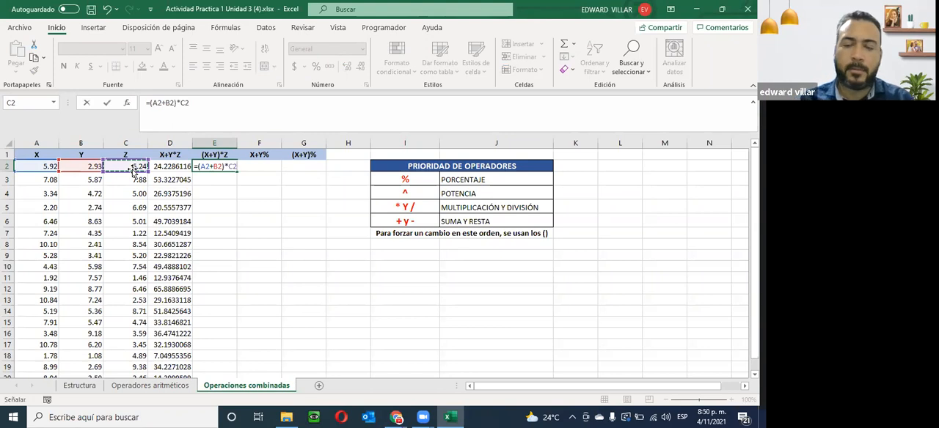
{"action": "key", "text": "Return"}
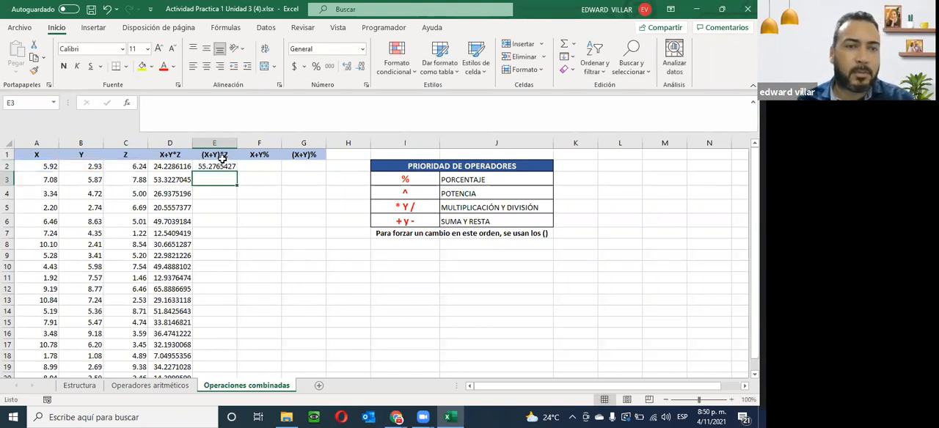
- Fill the (X+Y)*Z formula from E2 down to E20 and check the filled rows
{"action": "left_click", "coordinate": [224, 168]}
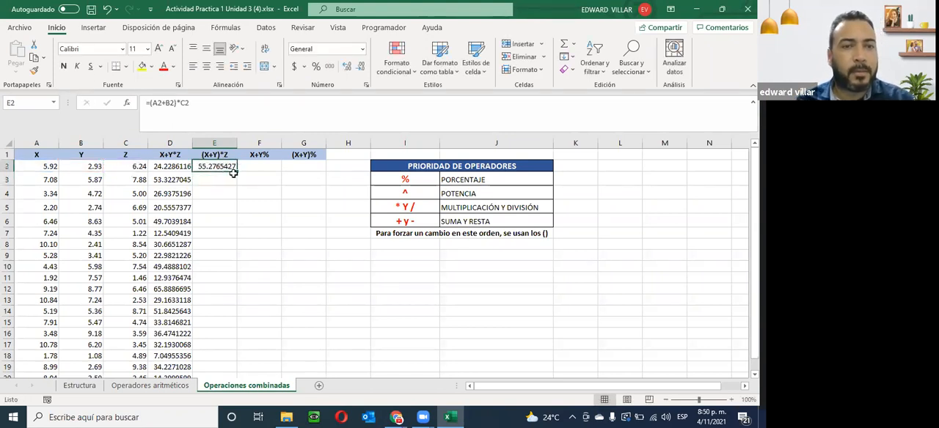
{"action": "double_click", "coordinate": [237, 173]}
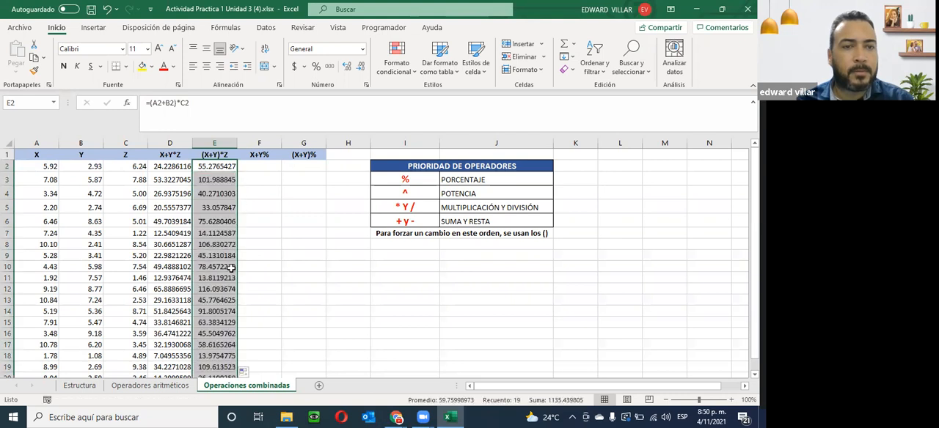
{"action": "scroll", "coordinate": [231, 269], "scroll_direction": "down", "scroll_amount": 2}
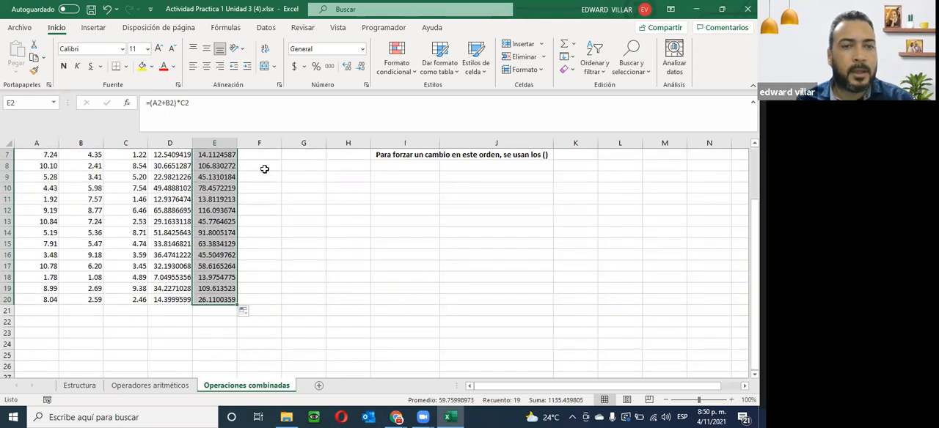
{"action": "scroll", "coordinate": [265, 170], "scroll_direction": "up", "scroll_amount": 2}
- Enter the formula =A2+B2% in F2 under the X+Y% header
{"action": "left_click", "coordinate": [259, 167]}
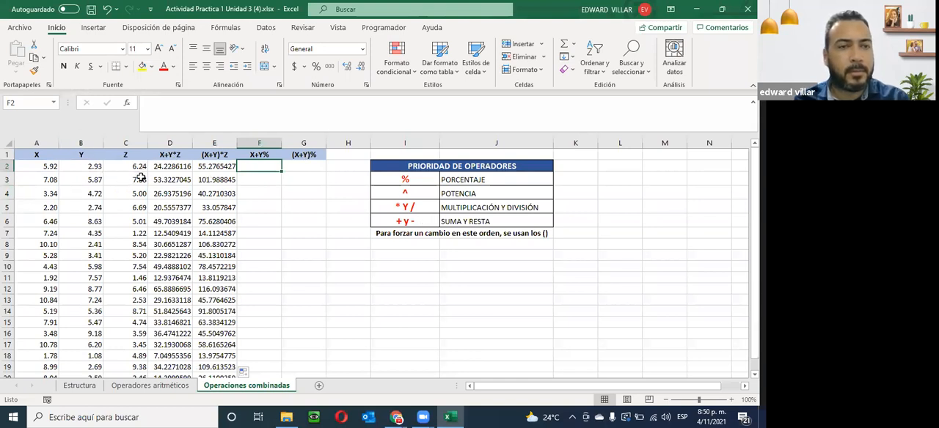
{"action": "left_click", "coordinate": [122, 167]}
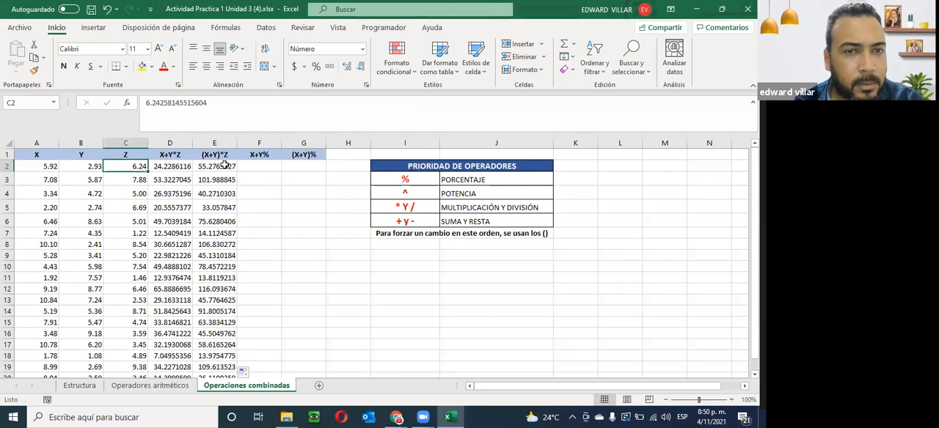
{"action": "left_click", "coordinate": [277, 166]}
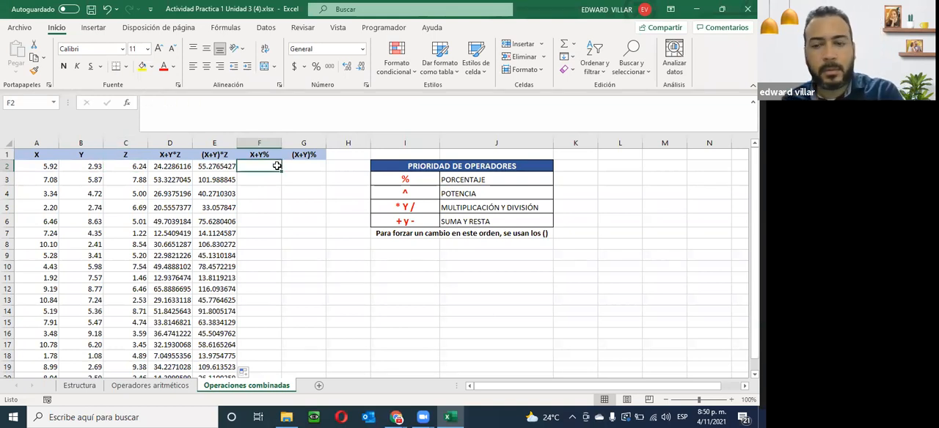
{"action": "type", "text": "="}
{"action": "left_click", "coordinate": [49, 167]}
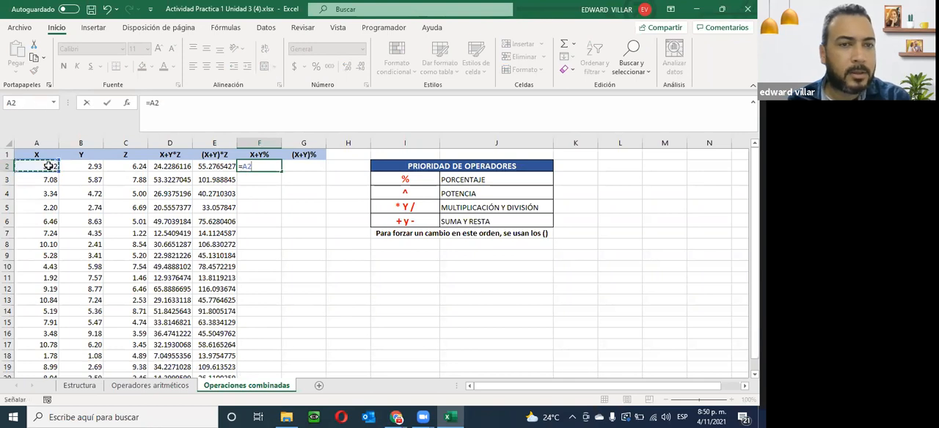
{"action": "type", "text": "+"}
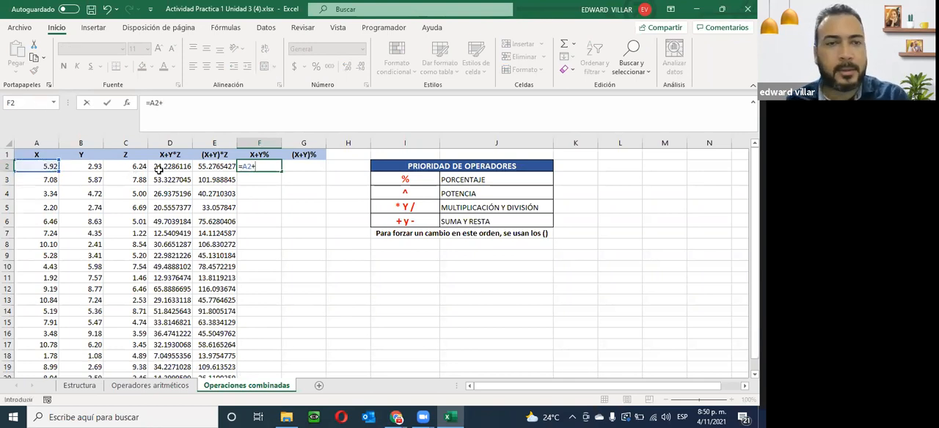
{"action": "left_click", "coordinate": [86, 167]}
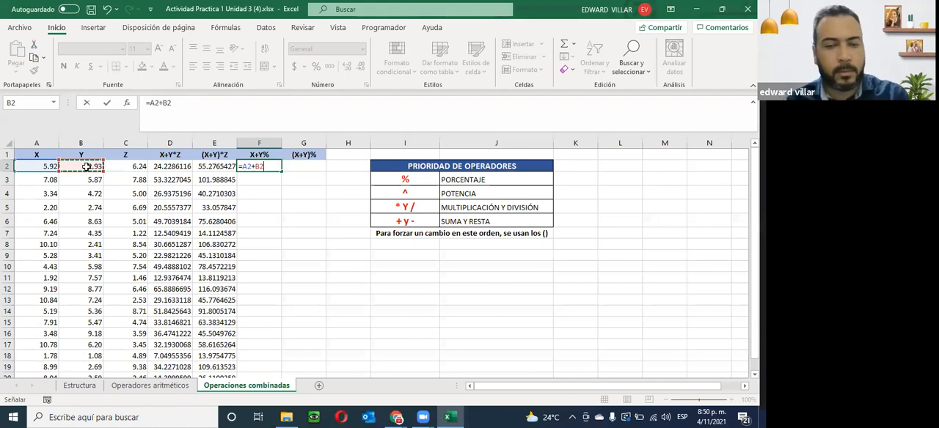
{"action": "type", "text": "%"}
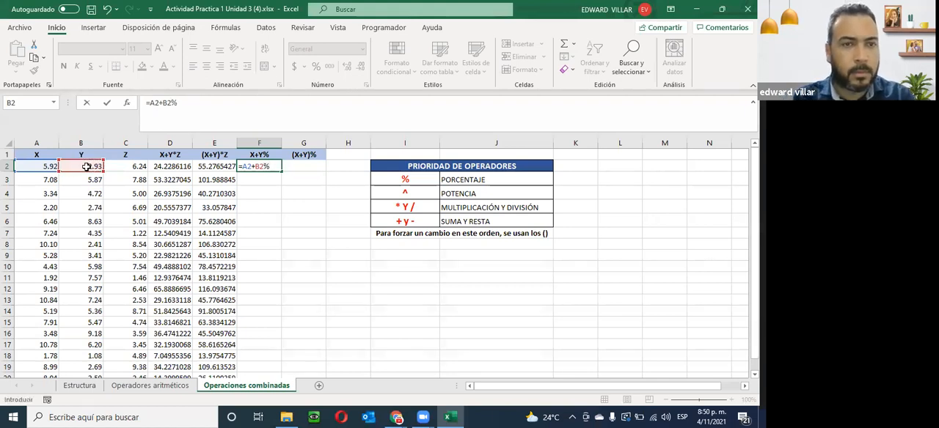
{"action": "key", "text": "Return"}
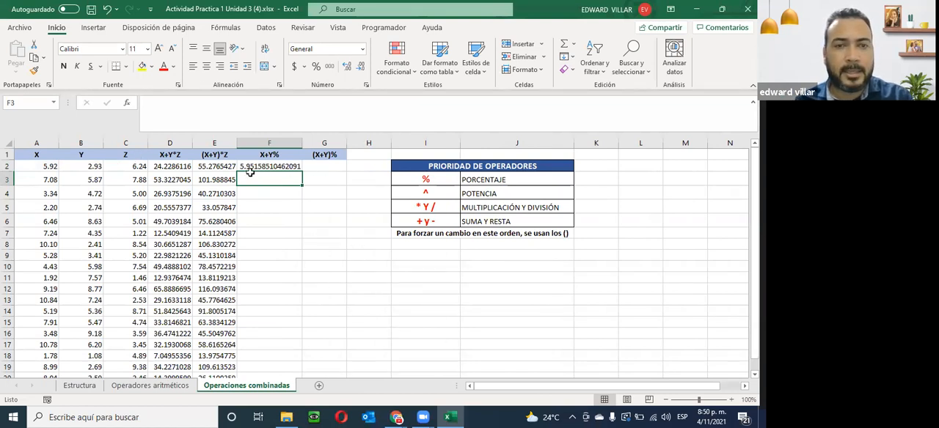
- Switch to the Calculadora app, place it beside the data columns, and divide 2.93 by 100
{"action": "left_click", "coordinate": [10, 416]}
{"action": "type", "text": "ca"}
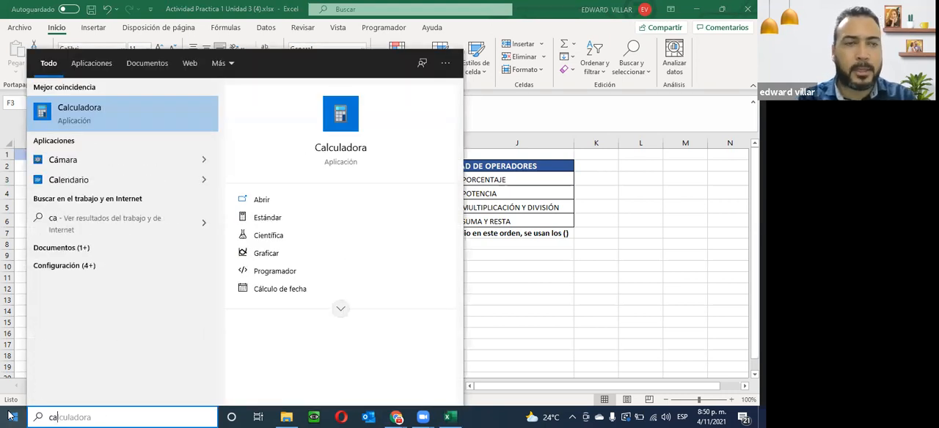
{"action": "key", "text": "Return"}
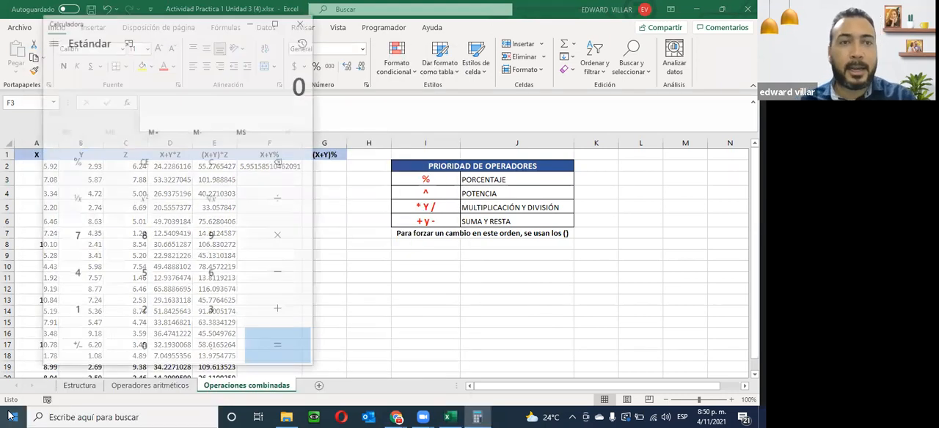
{"action": "left_click_drag", "start_coordinate": [216, 27], "coordinate": [562, 33]}
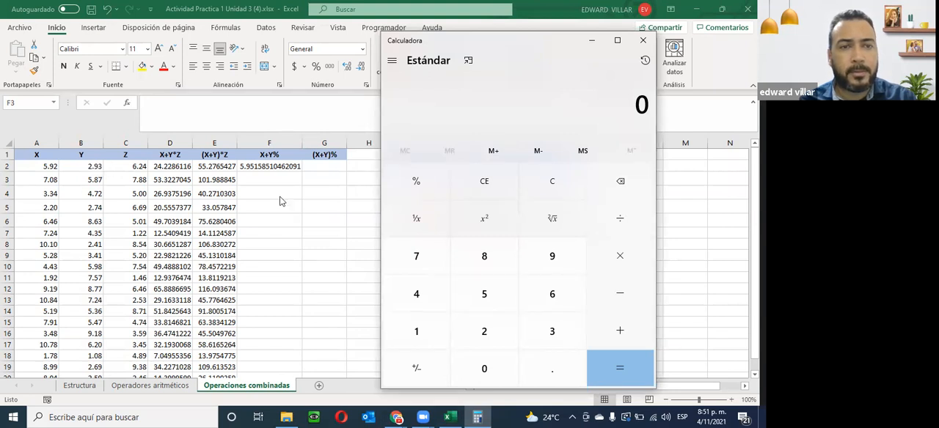
{"action": "left_click", "coordinate": [516, 314]}
{"action": "key", "text": "period"}
{"action": "key", "text": "9"}
{"action": "key", "text": "3"}
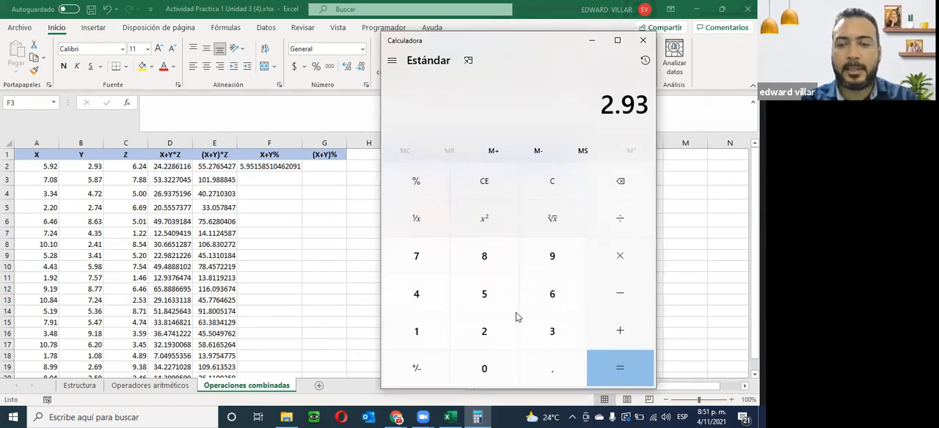
{"action": "type", "text": "100"}
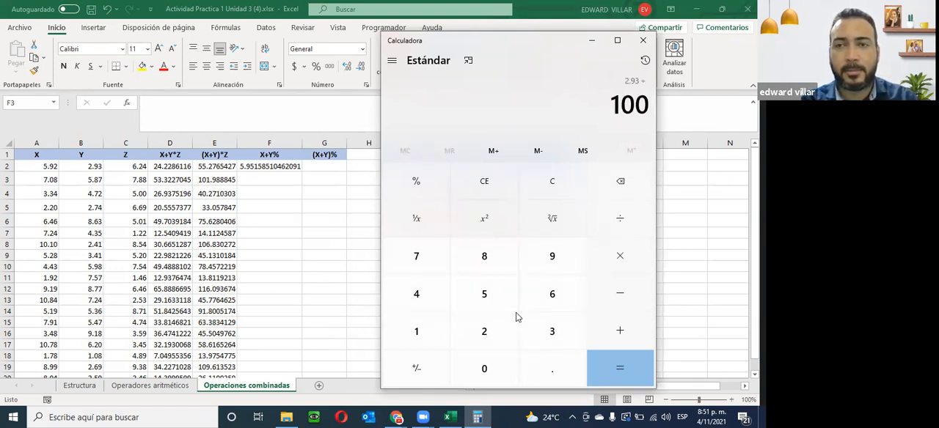
{"action": "key", "text": "Return"}
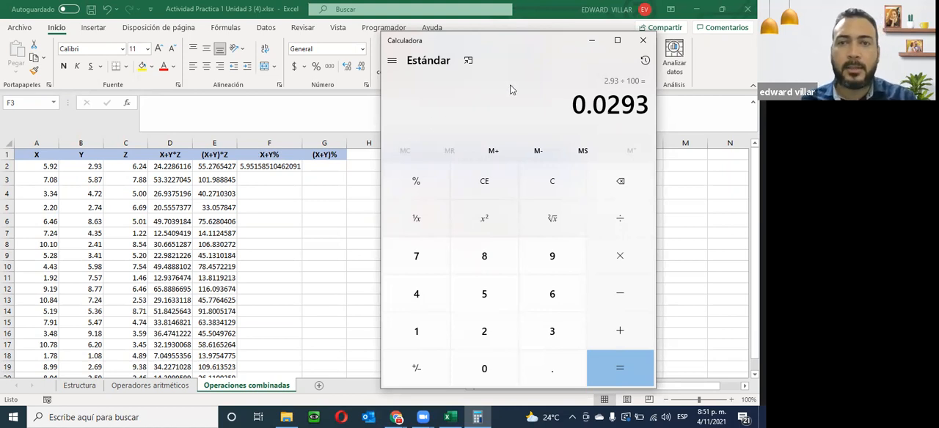
- Add 5.92 to the quotient to check the X+Y% result, and close the calculator
{"action": "key", "text": "plus"}
{"action": "type", "text": "5.92"}
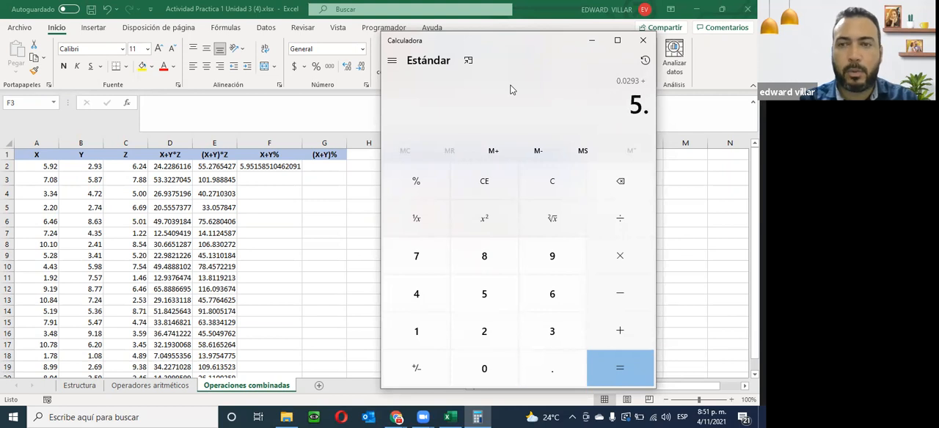
{"action": "key", "text": "Return"}
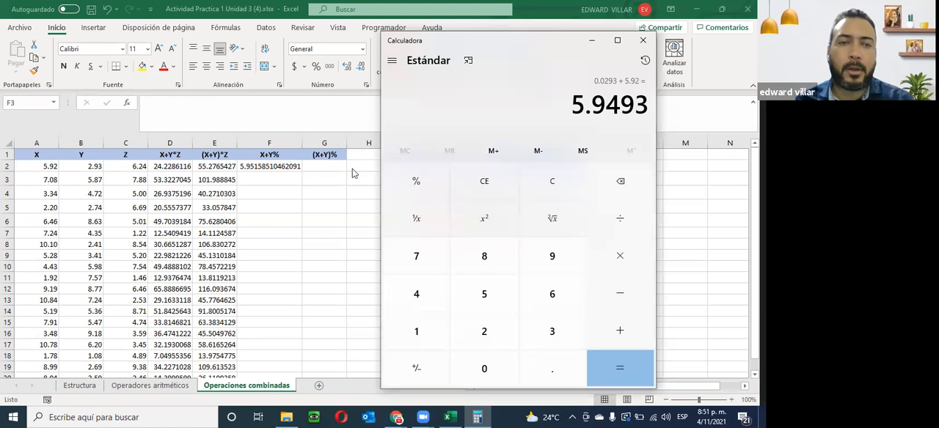
{"action": "left_click", "coordinate": [648, 43]}
- Fill the X+Y% formula from F2 down to F20 and auto-fit column F's width to its values
{"action": "left_click", "coordinate": [292, 167]}
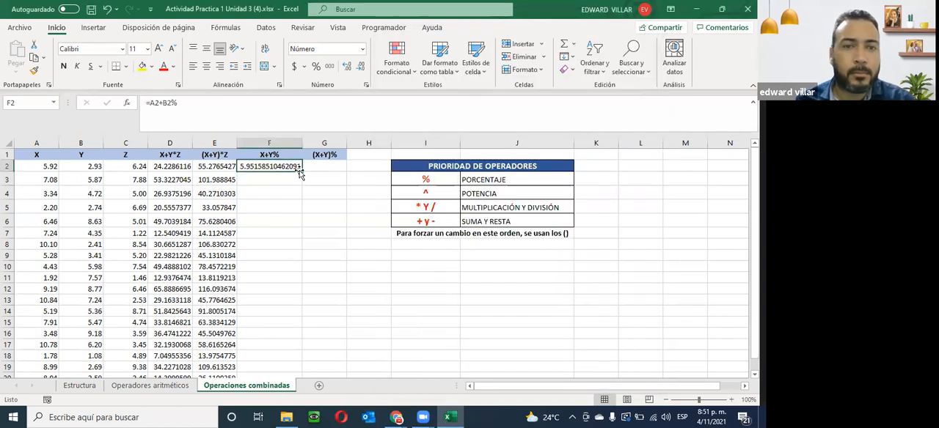
{"action": "double_click", "coordinate": [300, 172]}
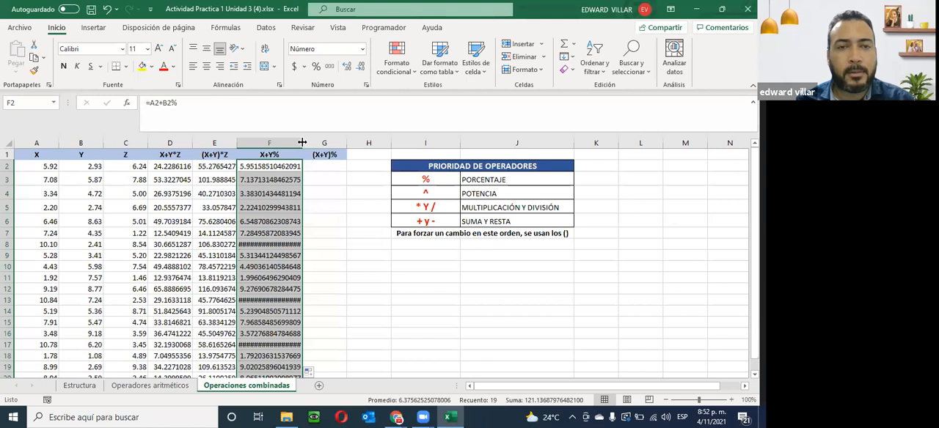
{"action": "double_click", "coordinate": [301, 142]}
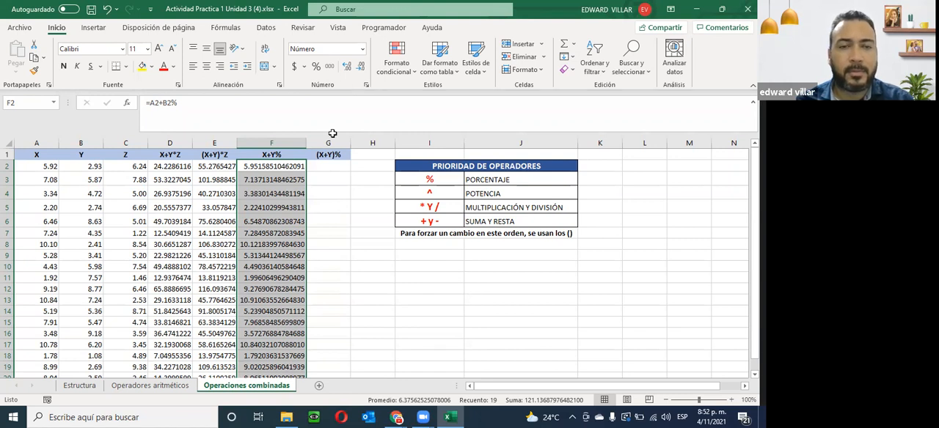
- Enter the formula =(A2+B2)% in G2 under the (X+Y)% header
{"action": "left_click", "coordinate": [326, 166]}
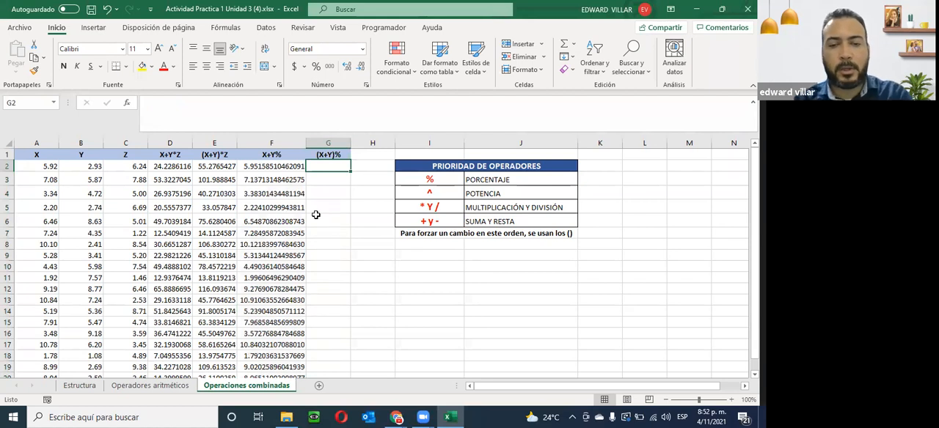
{"action": "type", "text": "=("}
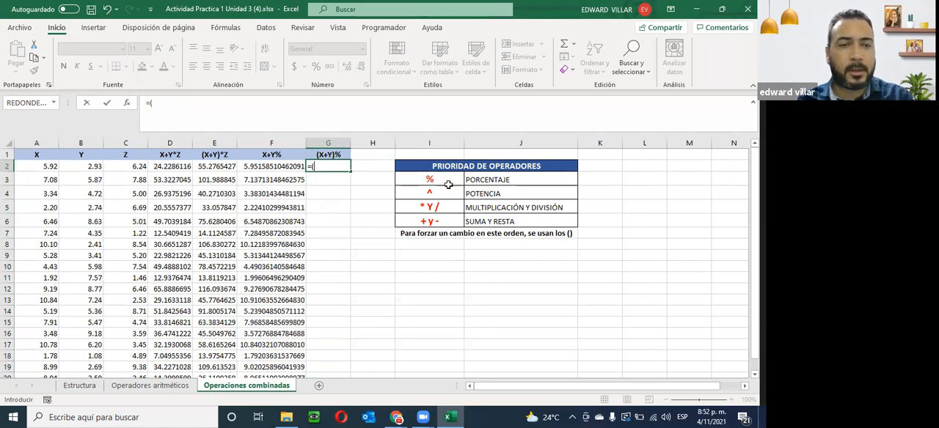
{"action": "left_click", "coordinate": [52, 166]}
{"action": "type", "text": "+"}
{"action": "left_click", "coordinate": [72, 166]}
{"action": "type", "text": ")%"}
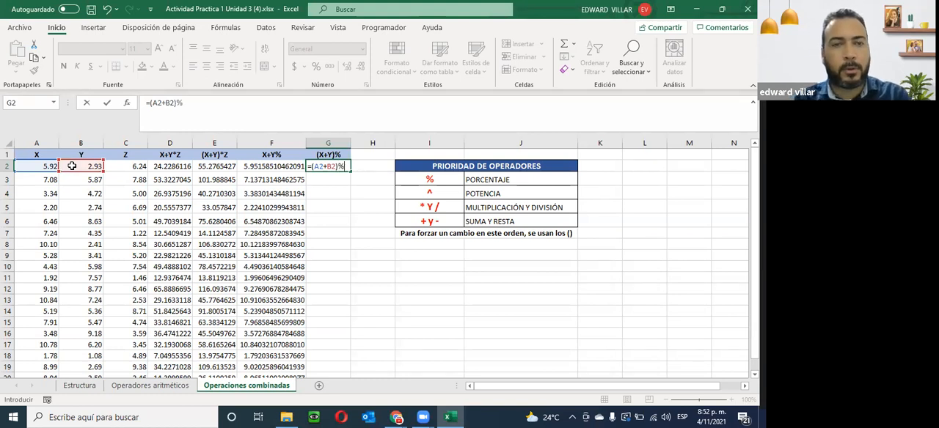
{"action": "key", "text": "Return"}
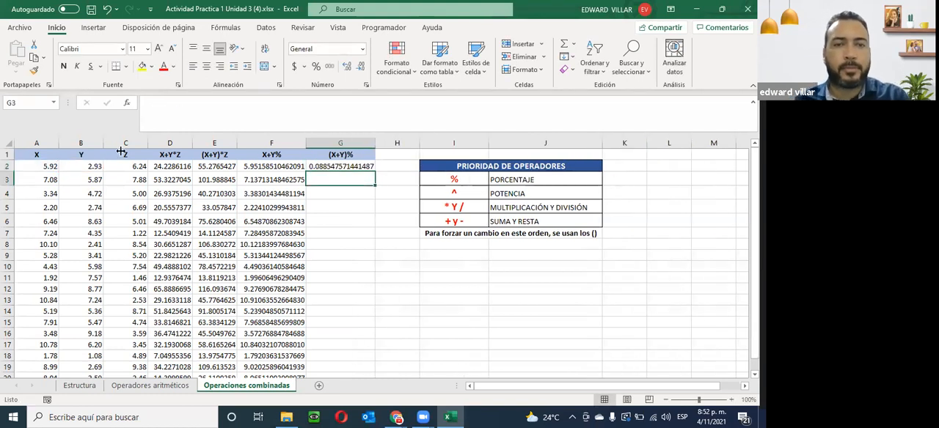
- Fill the (X+Y)% formula from G2 down to G20
{"action": "left_click", "coordinate": [367, 167]}
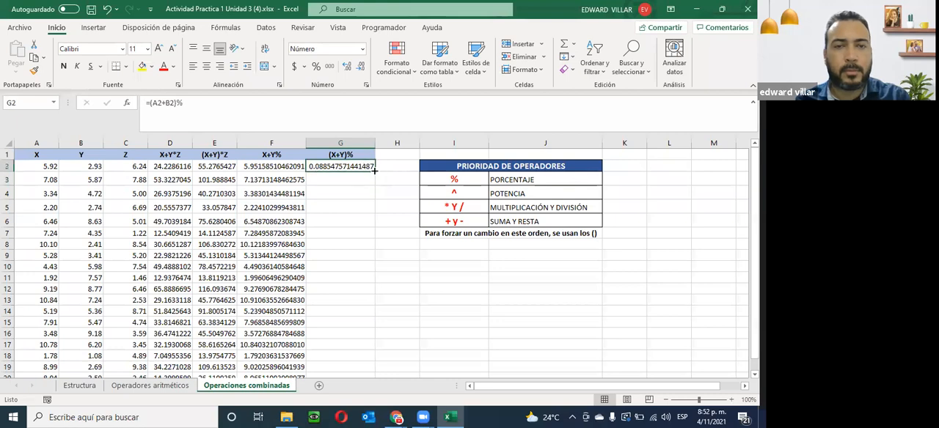
{"action": "double_click", "coordinate": [375, 169]}
{"action": "scroll", "coordinate": [334, 254], "scroll_direction": "down", "scroll_amount": 3}
{"action": "scroll", "coordinate": [335, 253], "scroll_direction": "up", "scroll_amount": 2}
{"action": "scroll", "coordinate": [334, 253], "scroll_direction": "up", "scroll_amount": 1}
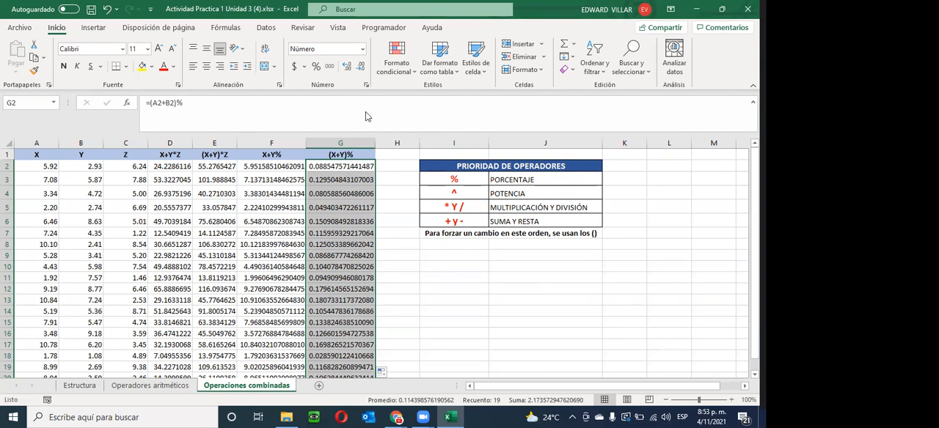
- Close the Activity 1 workbook, download Actividad Practica 2 Unidad 3 from the course page in Chrome, and open it in Excel
{"action": "left_click", "coordinate": [748, 9]}
{"action": "left_click", "coordinate": [330, 229]}
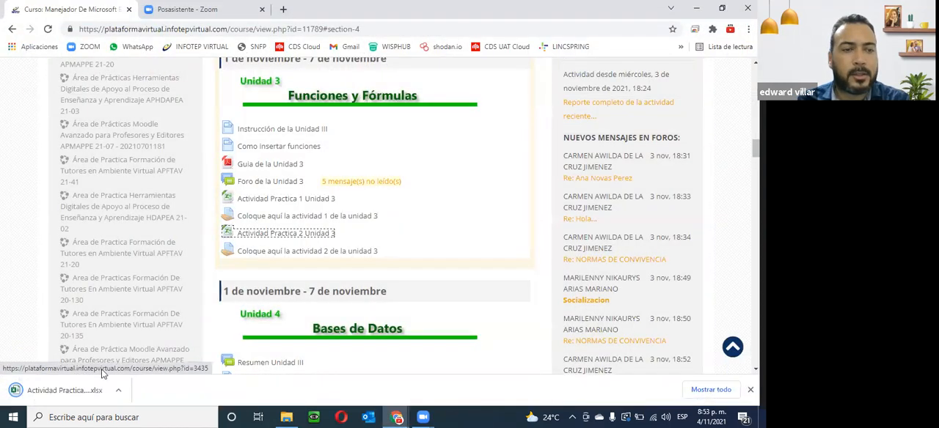
{"action": "left_click", "coordinate": [99, 391]}
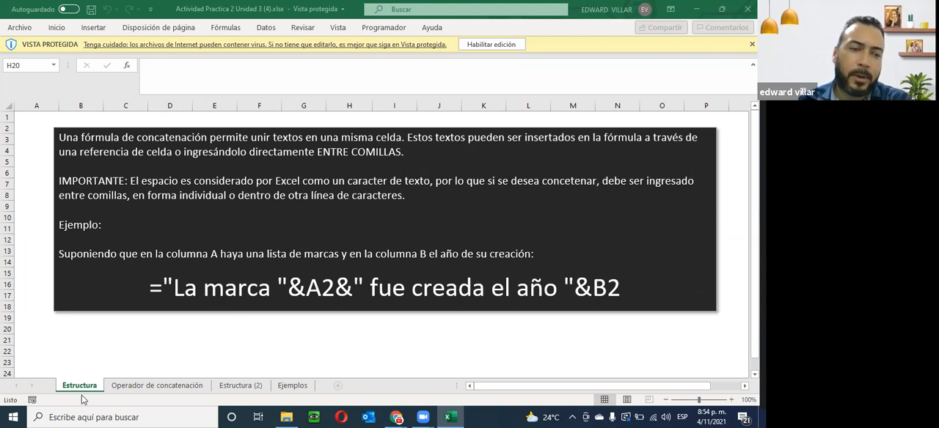
- Show the Operador de concatenación sheet and enable editing of the protected workbook
{"action": "left_click", "coordinate": [120, 387]}
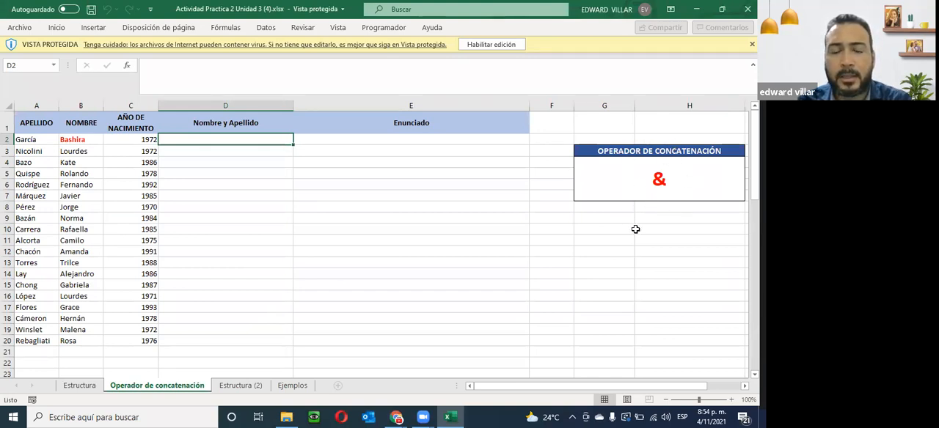
{"action": "left_click", "coordinate": [496, 45]}
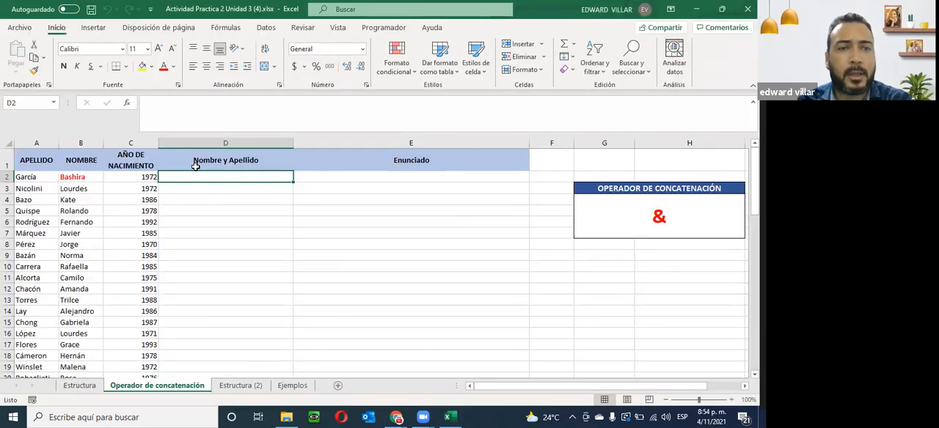
{"action": "left_click", "coordinate": [20, 177]}
{"action": "left_click", "coordinate": [72, 177]}
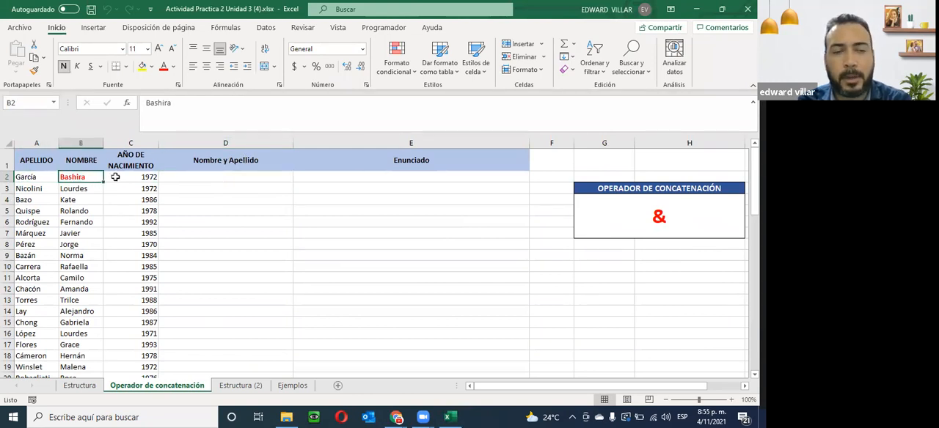
- Enter the formula =B2&A2 in D2 under Nombre y Apellido and centre the cell's contents
{"action": "left_click", "coordinate": [200, 179]}
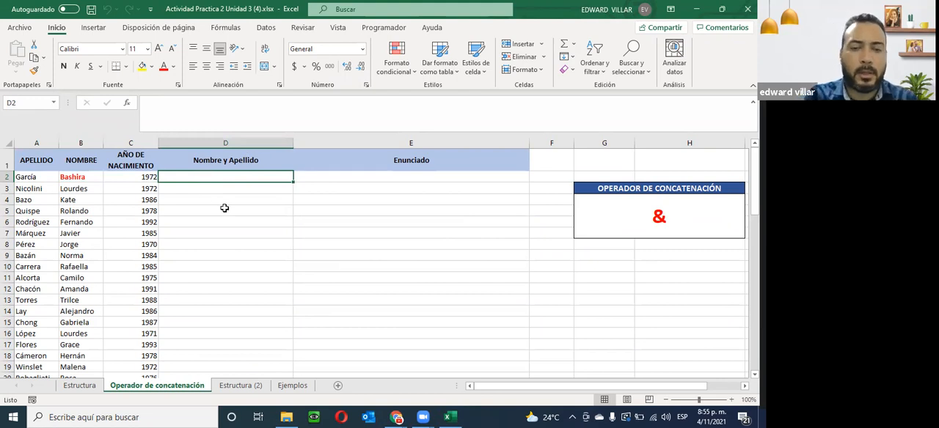
{"action": "type", "text": "="}
{"action": "left_click", "coordinate": [84, 176]}
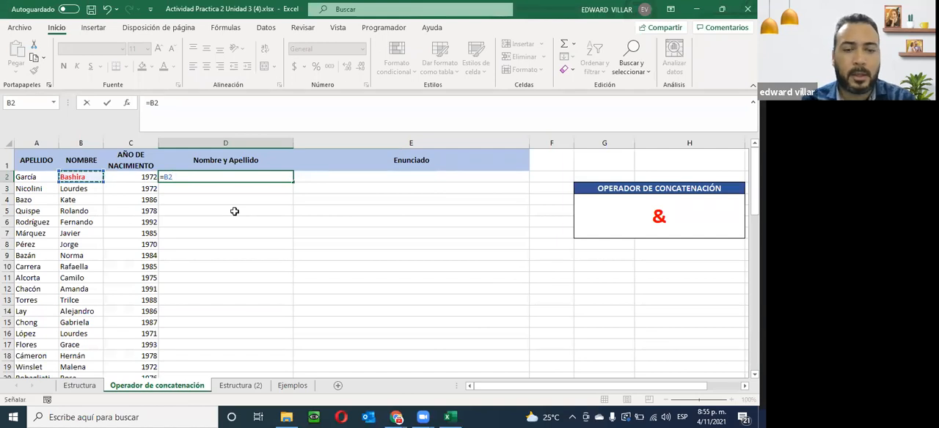
{"action": "type", "text": "&"}
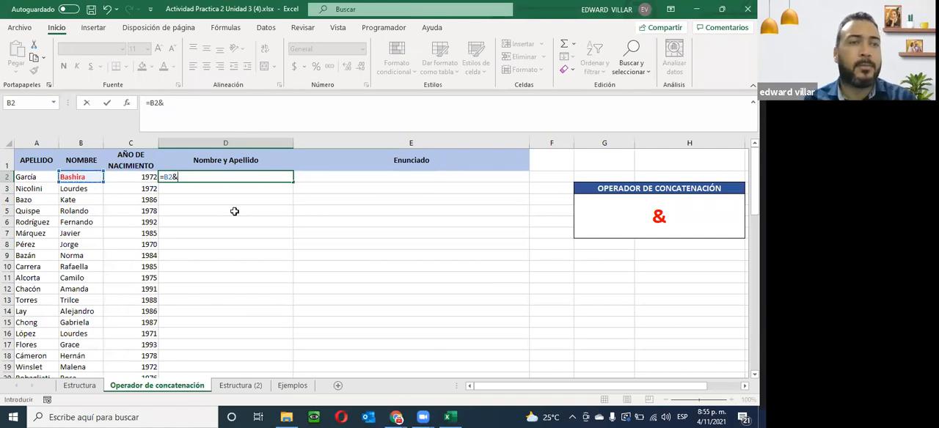
{"action": "left_click", "coordinate": [24, 178]}
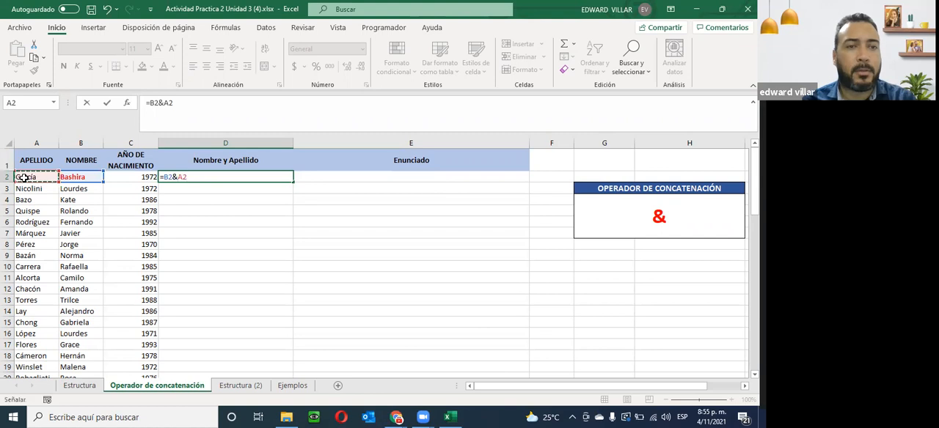
{"action": "key", "text": "Return"}
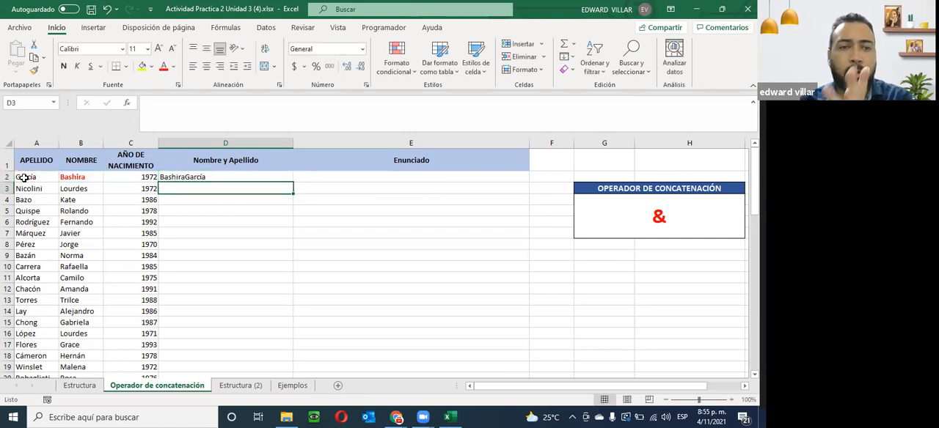
{"action": "left_click", "coordinate": [185, 179]}
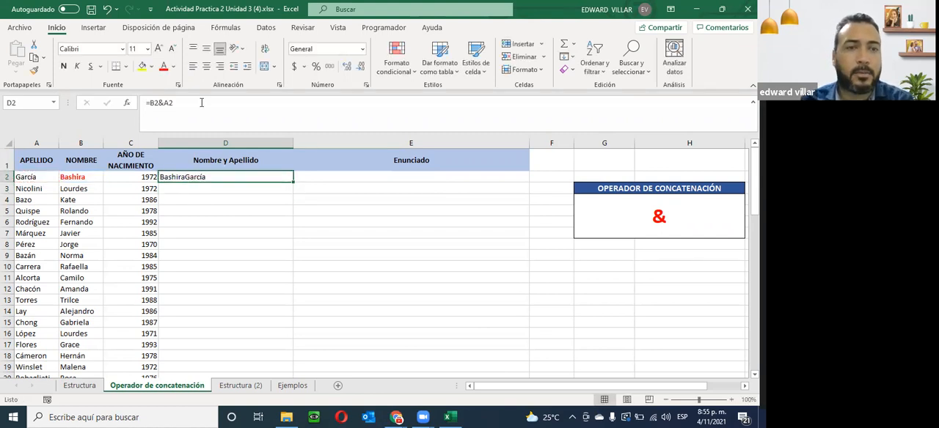
{"action": "left_click", "coordinate": [206, 67]}
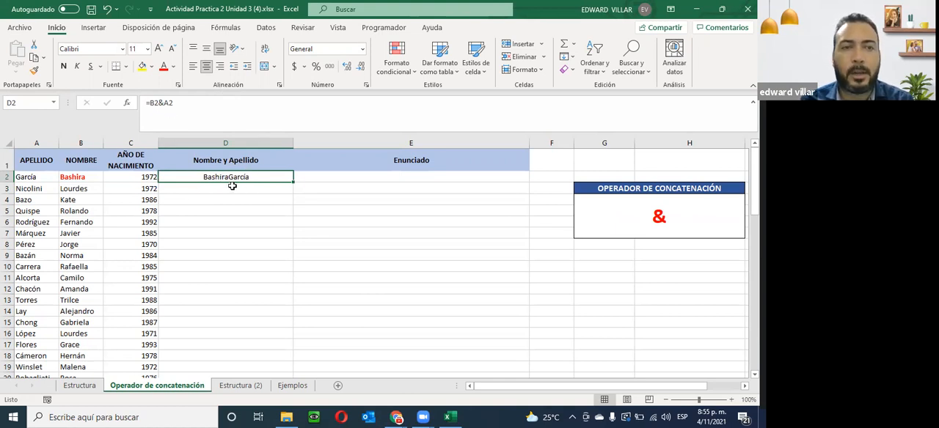
- Try to separate first name and surname by adding plain spaces around the & operator in D2's formula
{"action": "left_click", "coordinate": [155, 105]}
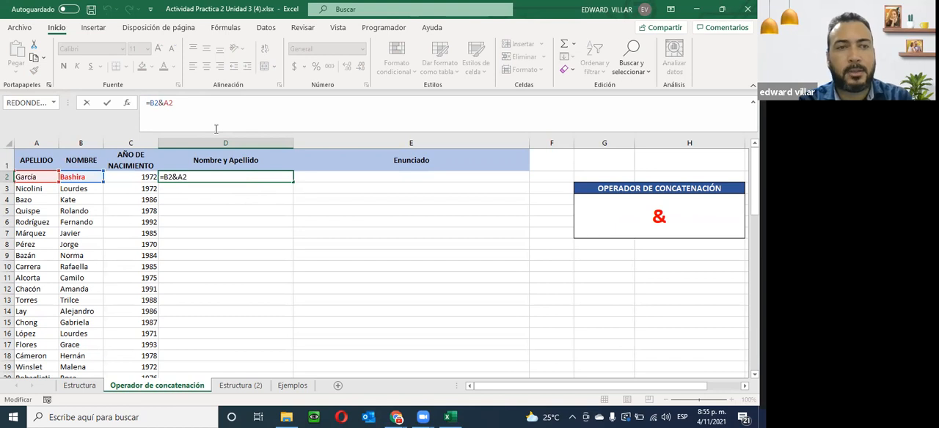
{"action": "key", "text": "Left"}
{"action": "key", "text": "Left"}
{"action": "key", "text": "Left"}
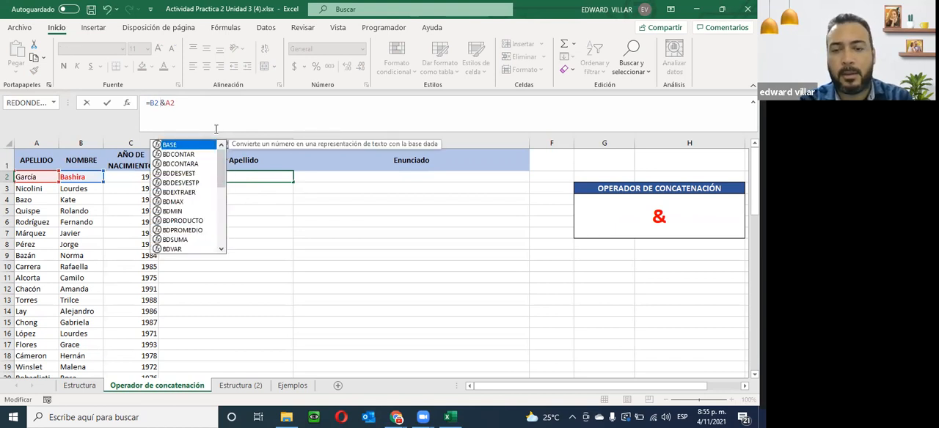
{"action": "key", "text": "Return"}
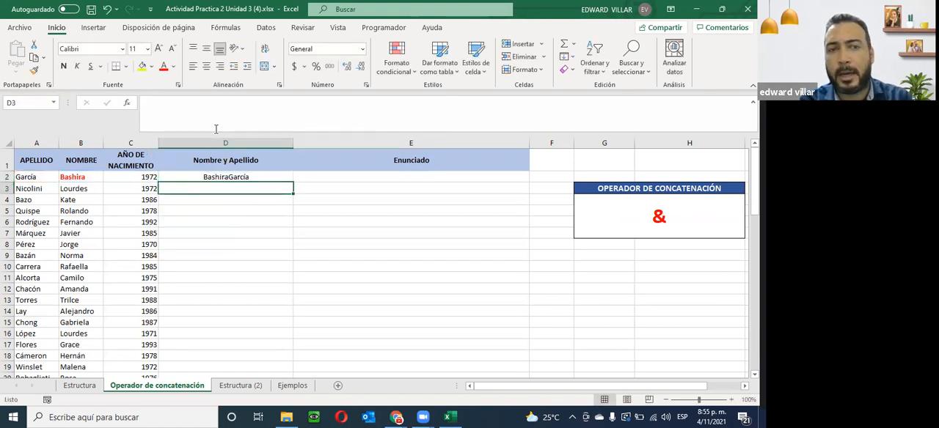
{"action": "left_click", "coordinate": [217, 178]}
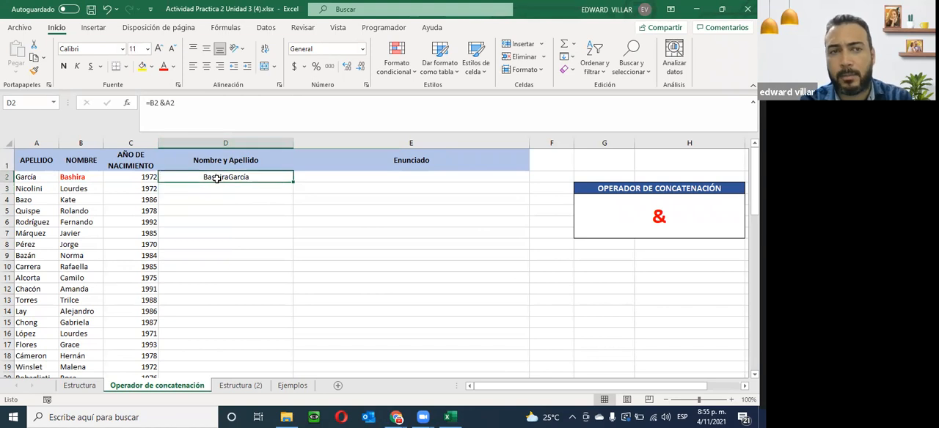
{"action": "left_click", "coordinate": [166, 104]}
{"action": "key", "text": "Return"}
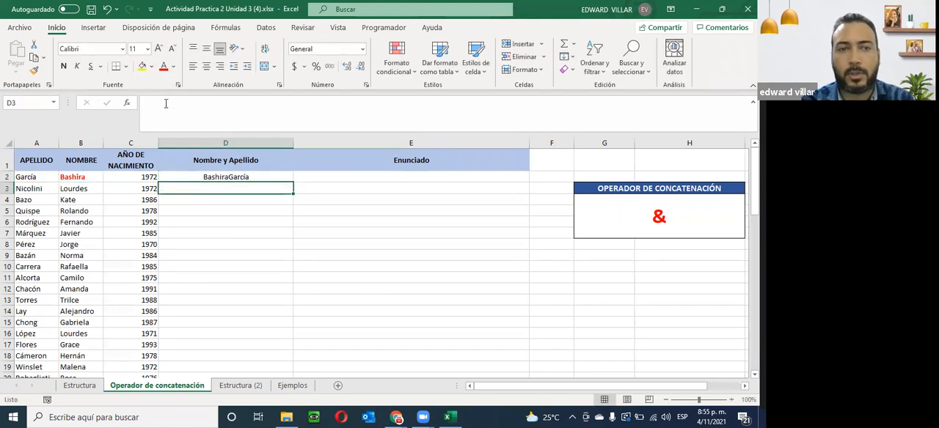
- Change D2's formula to =B2&" "&A2, removing the loose spaces and joining a quoted space between the names
{"action": "left_click", "coordinate": [182, 180]}
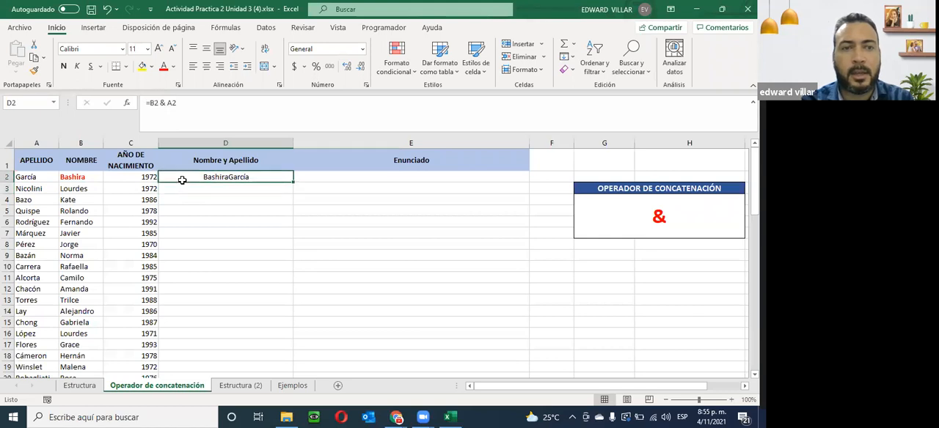
{"action": "left_click", "coordinate": [160, 104]}
{"action": "key", "text": "BackSpace"}
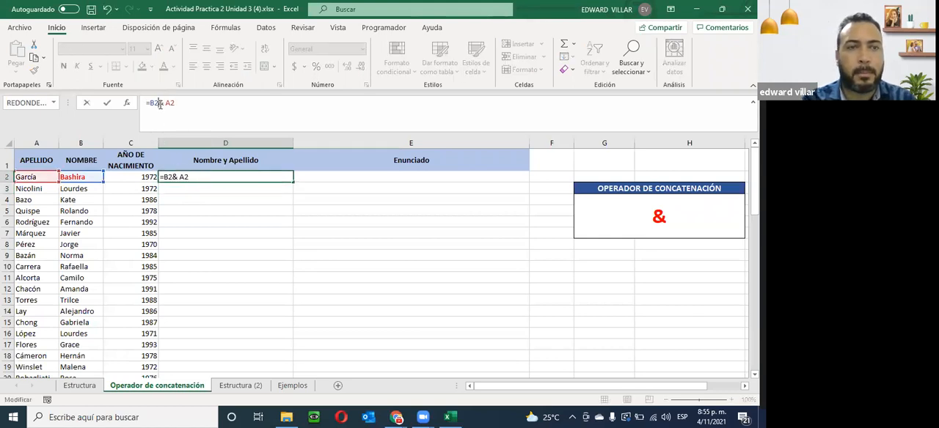
{"action": "key", "text": "BackSpace"}
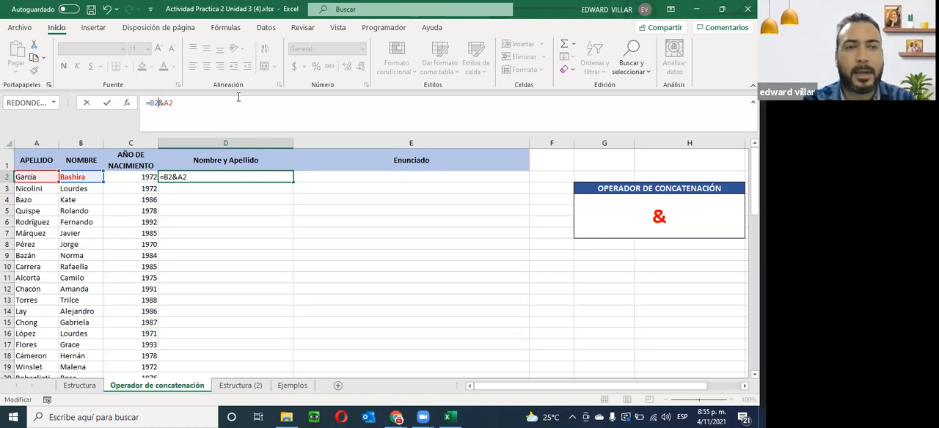
{"action": "type", "text": "&\" \"&"}
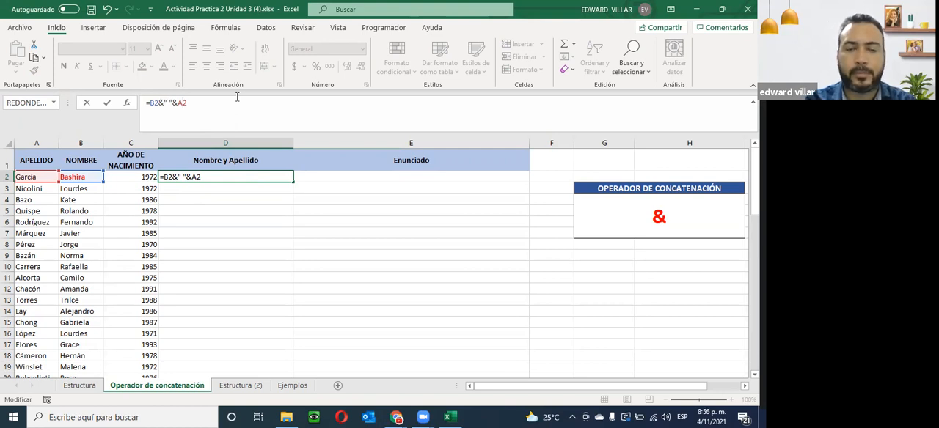
{"action": "key", "text": "Return"}
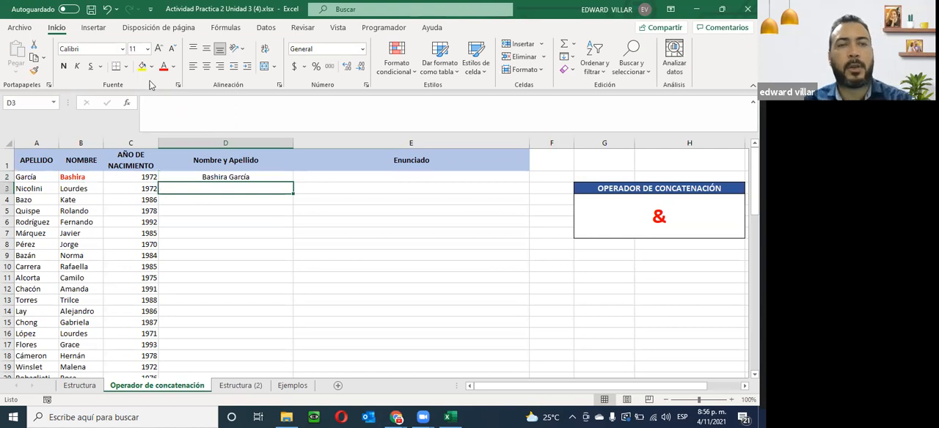
- Fill the Nombre y Apellido formula from D2 down to D20
{"action": "left_click", "coordinate": [222, 177]}
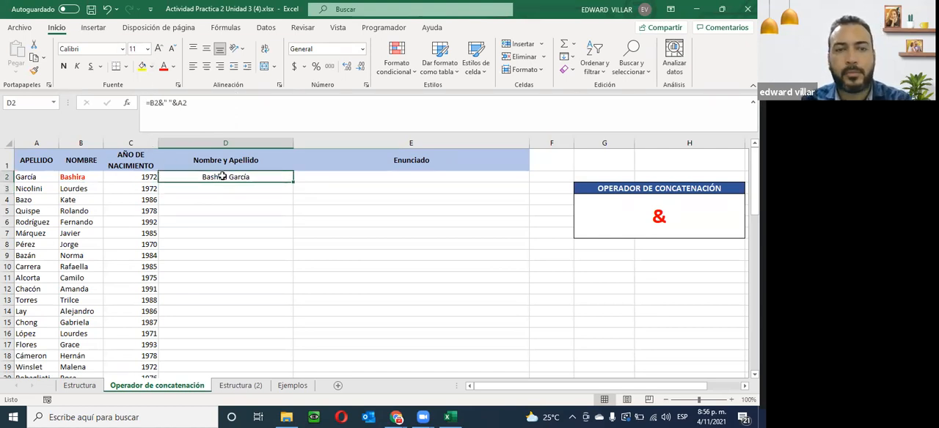
{"action": "double_click", "coordinate": [290, 180]}
{"action": "scroll", "coordinate": [206, 219], "scroll_direction": "down", "scroll_amount": 3}
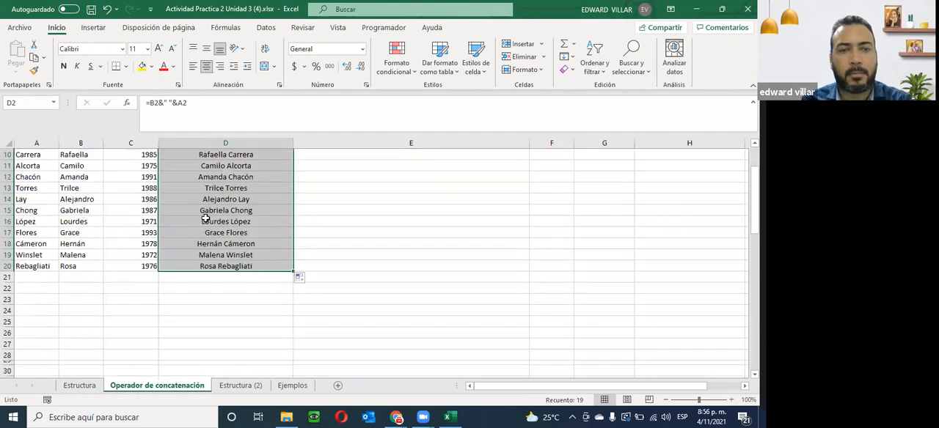
{"action": "scroll", "coordinate": [236, 287], "scroll_direction": "up", "scroll_amount": 2}
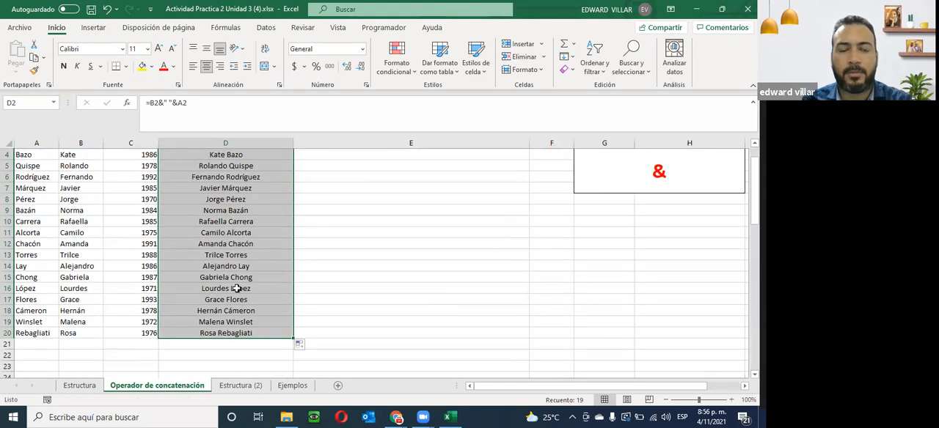
{"action": "scroll", "coordinate": [236, 287], "scroll_direction": "up", "scroll_amount": 1}
{"action": "scroll", "coordinate": [237, 287], "scroll_direction": "down", "scroll_amount": 1}
{"action": "scroll", "coordinate": [238, 282], "scroll_direction": "up", "scroll_amount": 1}
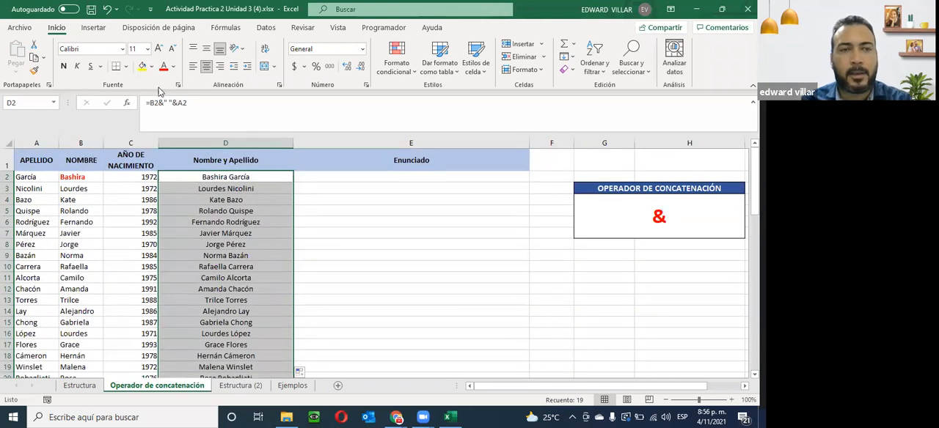
- Look up the function concatenar in the Insert Function dialog and read its description, leaving the formula in D2 as it is
{"action": "left_click", "coordinate": [129, 103]}
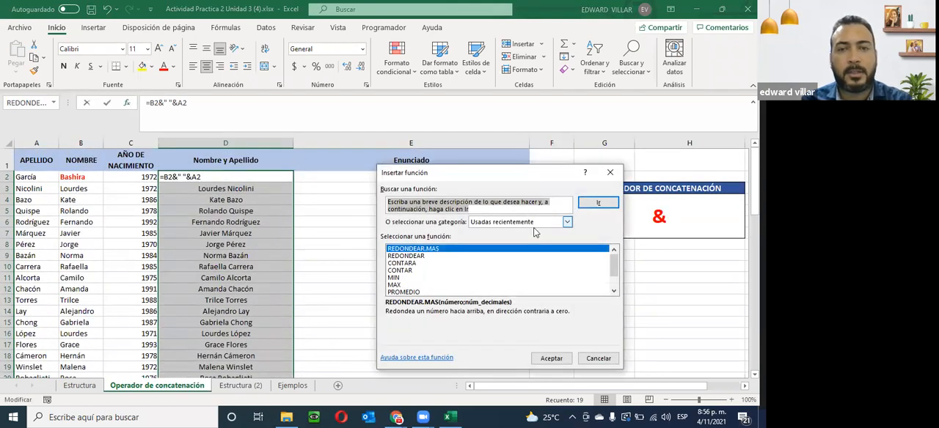
{"action": "type", "text": "concatenar"}
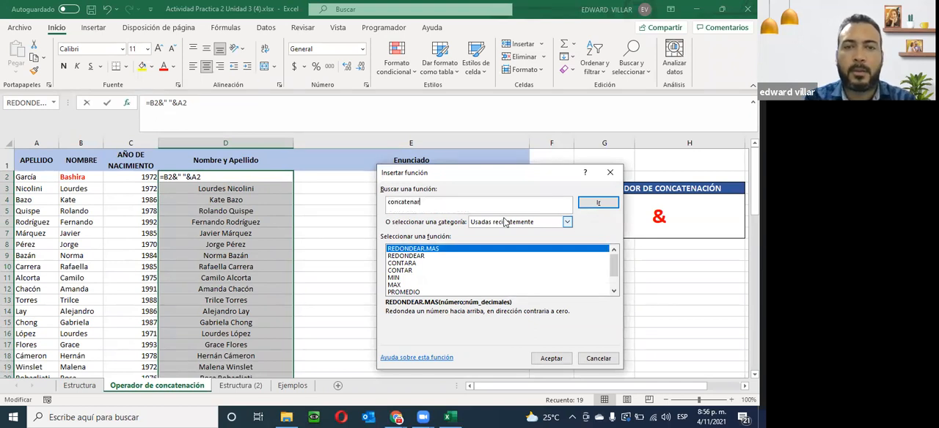
{"action": "left_click", "coordinate": [579, 205]}
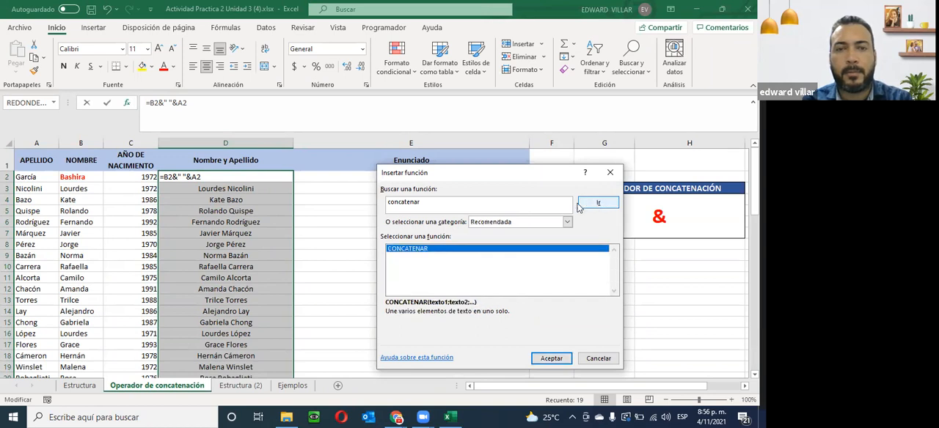
{"action": "left_click", "coordinate": [597, 359]}
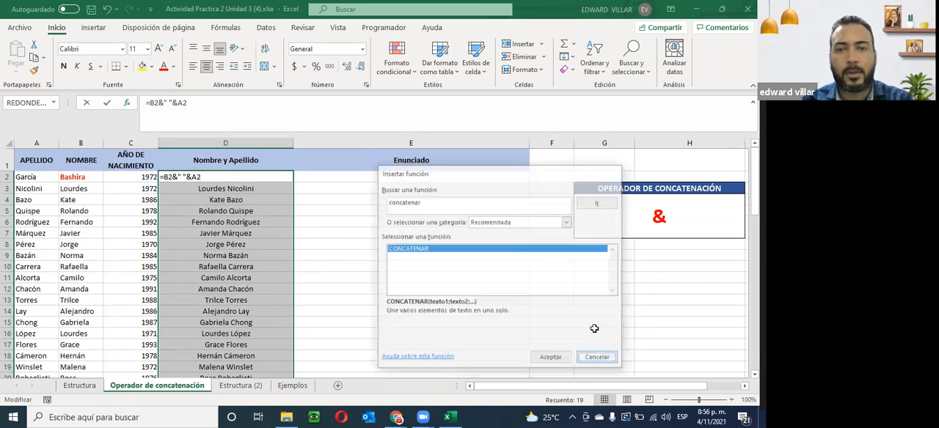
{"action": "left_click", "coordinate": [341, 223]}
- Browse the function lists for D2 under the categories Usadas recientemente and Todo, returning to Usadas recientemente
{"action": "left_click", "coordinate": [217, 178]}
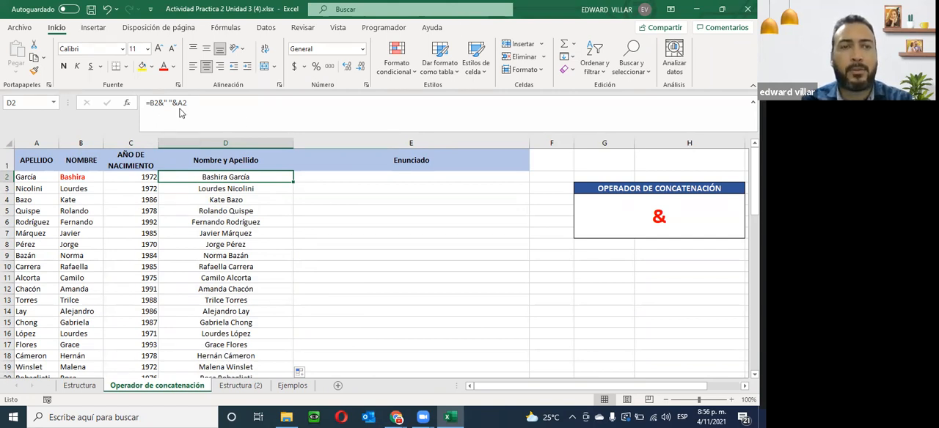
{"action": "left_click", "coordinate": [126, 107]}
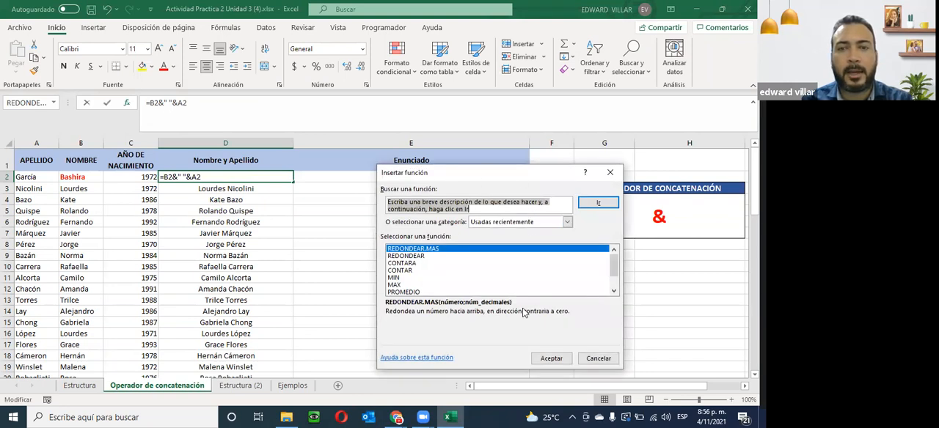
{"action": "left_click", "coordinate": [614, 291]}
{"action": "left_click", "coordinate": [614, 291]}
{"action": "left_click", "coordinate": [614, 291]}
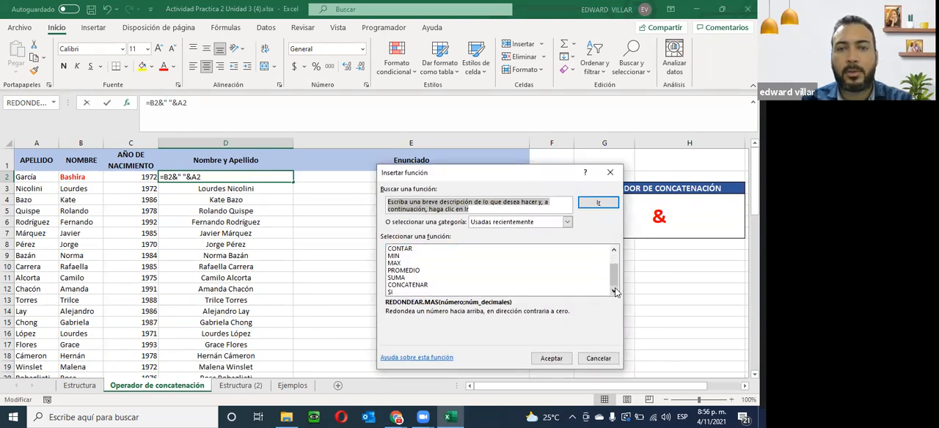
{"action": "left_click", "coordinate": [567, 222]}
{"action": "left_click", "coordinate": [520, 238]}
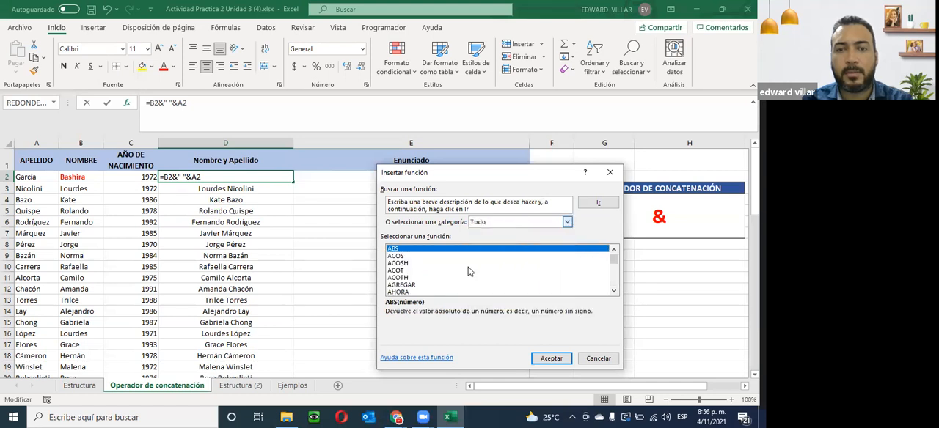
{"action": "left_click", "coordinate": [614, 291]}
{"action": "left_click", "coordinate": [614, 291]}
{"action": "left_click", "coordinate": [614, 292]}
{"action": "scroll", "coordinate": [614, 292], "scroll_direction": "down", "scroll_amount": 3}
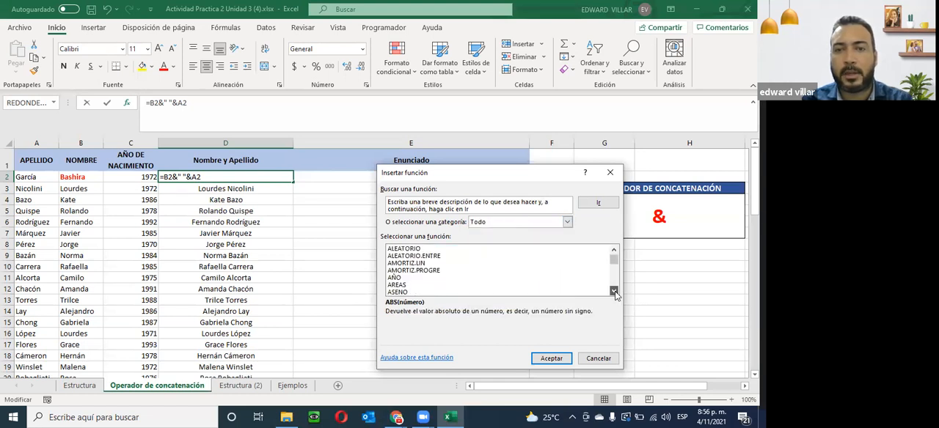
{"action": "left_click", "coordinate": [567, 222]}
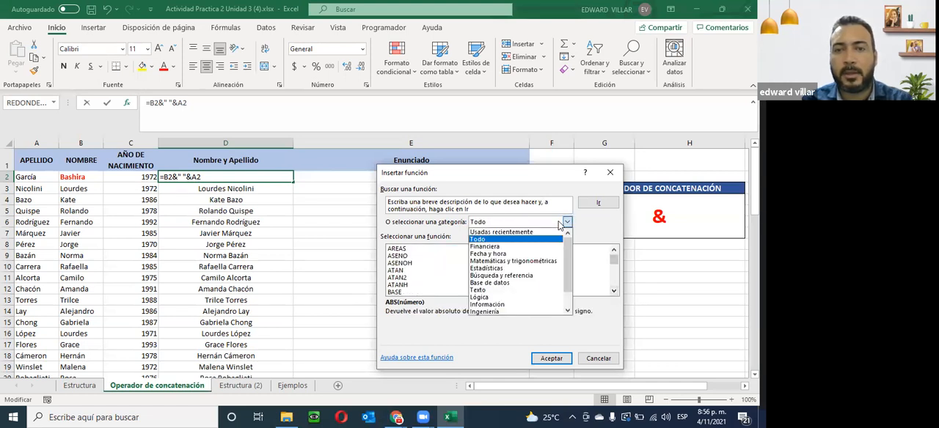
{"action": "left_click", "coordinate": [515, 231]}
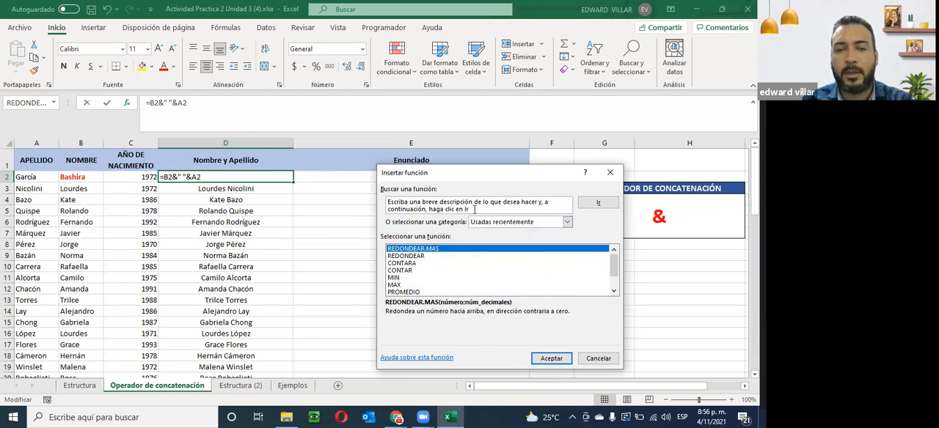
- Search the available functions for suma and read the descriptions of SUMA.CUADRADOS and SUMA
{"action": "left_click_drag", "start_coordinate": [476, 209], "coordinate": [388, 200]}
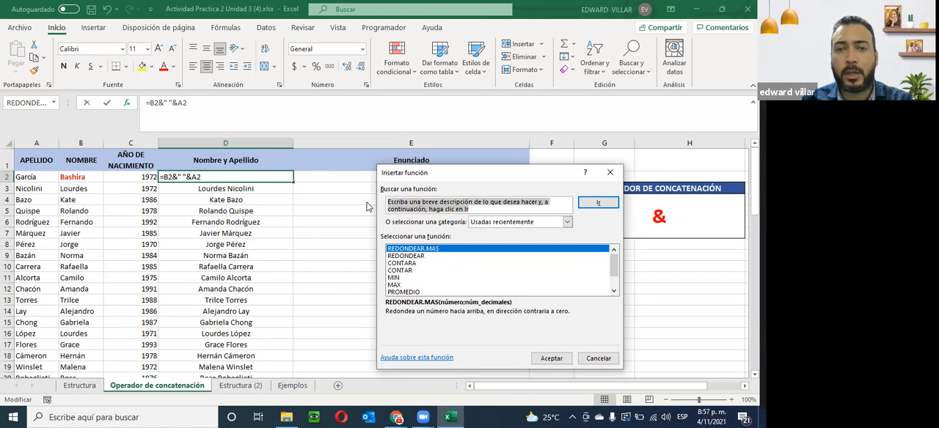
{"action": "type", "text": "c"}
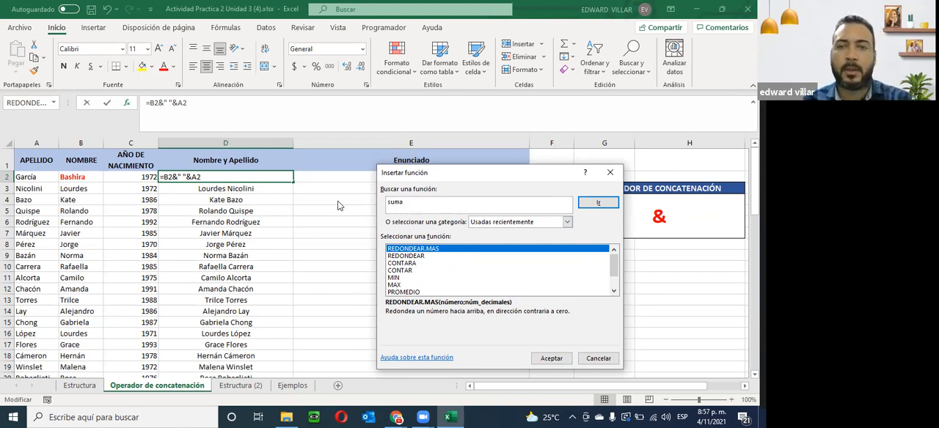
{"action": "left_click", "coordinate": [593, 203]}
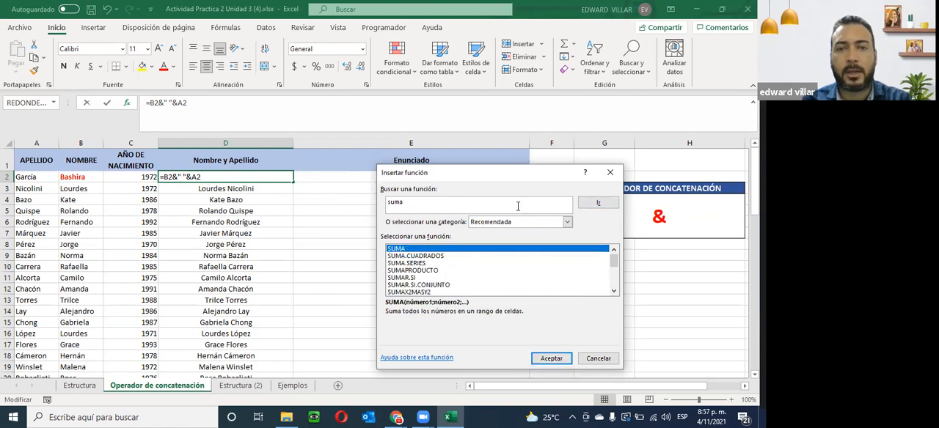
{"action": "scroll", "coordinate": [434, 252], "scroll_direction": "down", "scroll_amount": 2}
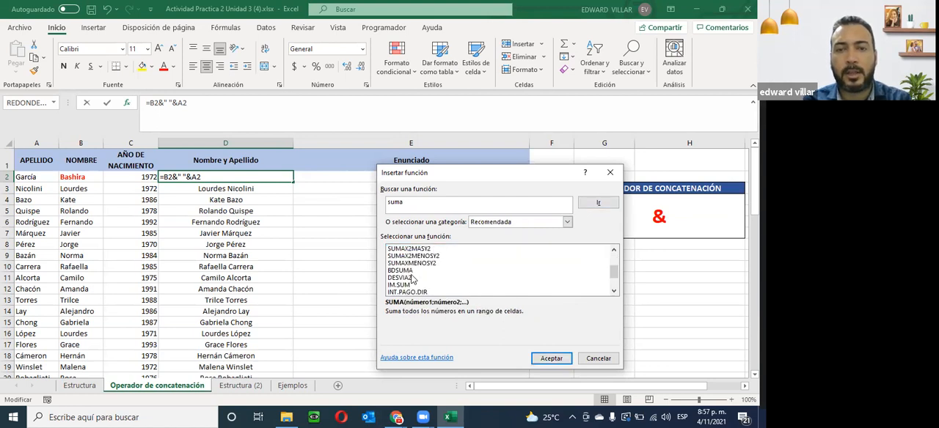
{"action": "scroll", "coordinate": [412, 279], "scroll_direction": "down", "scroll_amount": 2}
{"action": "scroll", "coordinate": [412, 280], "scroll_direction": "up", "scroll_amount": 3}
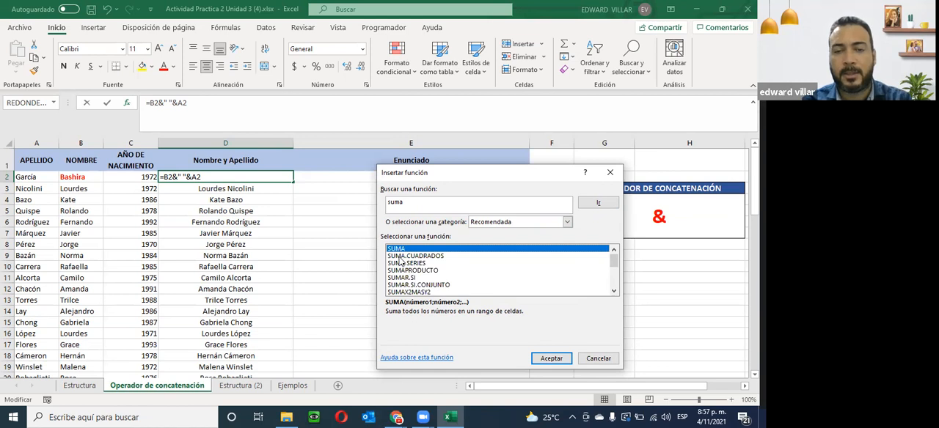
{"action": "left_click", "coordinate": [398, 258]}
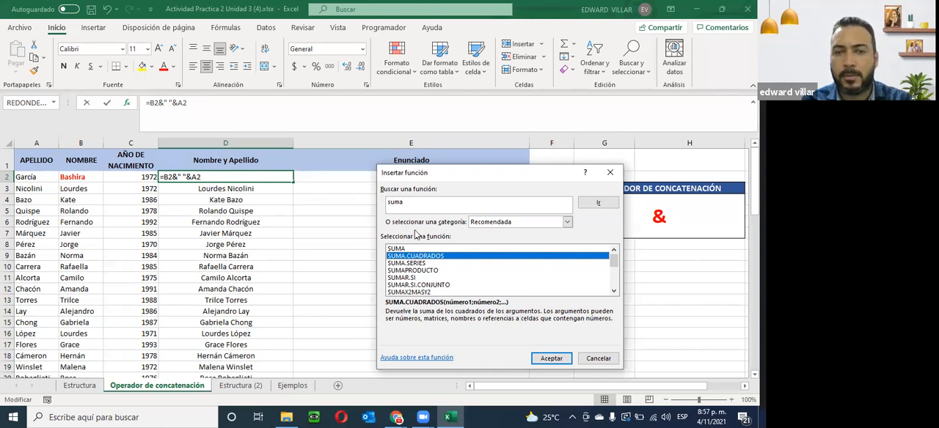
{"action": "left_click", "coordinate": [403, 249]}
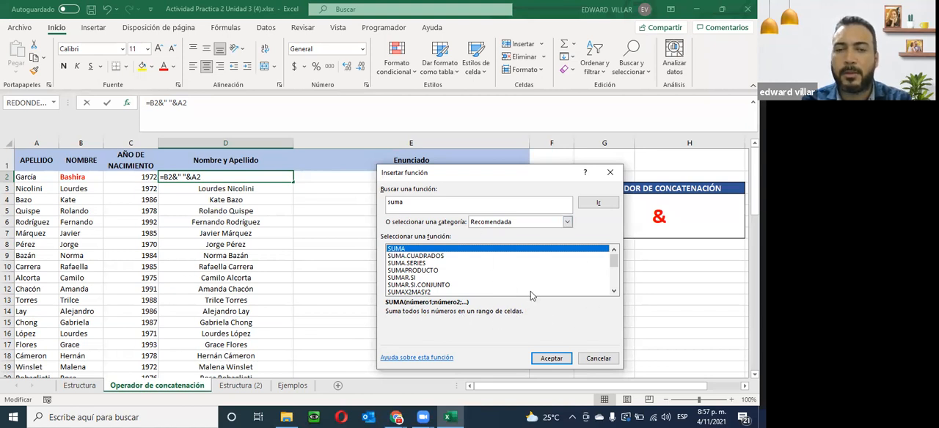
- Browse the full Todo function list as far as BIT.DESPLDCHA, read its description, and close the function dialog without inserting anything
{"action": "left_click", "coordinate": [566, 223]}
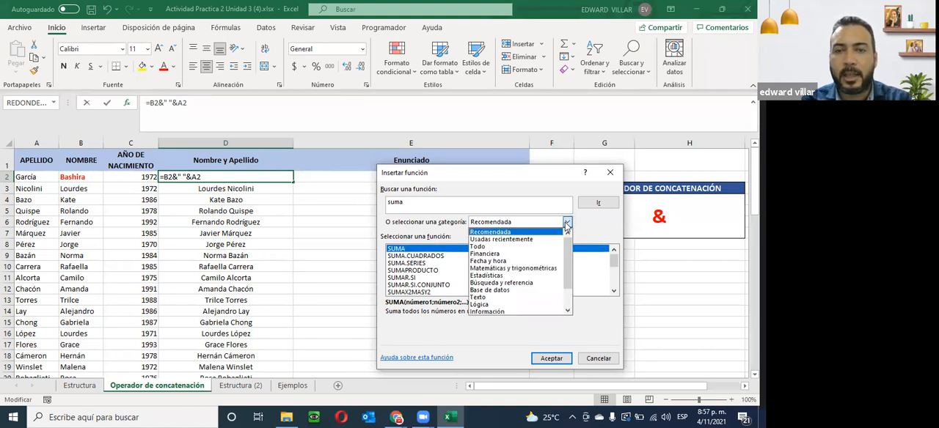
{"action": "left_click", "coordinate": [474, 248]}
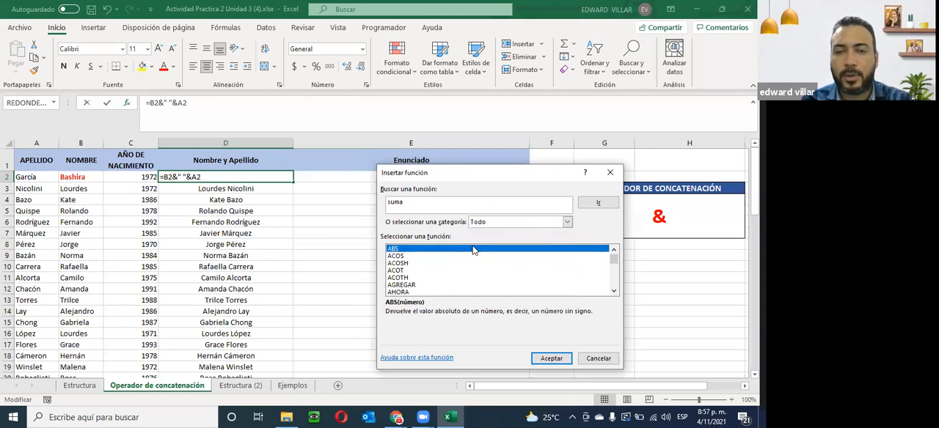
{"action": "left_click", "coordinate": [614, 292]}
{"action": "left_click", "coordinate": [614, 291]}
{"action": "left_click", "coordinate": [614, 291]}
{"action": "left_click", "coordinate": [614, 291]}
{"action": "left_click", "coordinate": [614, 291]}
{"action": "left_click", "coordinate": [614, 291]}
{"action": "left_click", "coordinate": [614, 291]}
{"action": "left_click", "coordinate": [614, 291]}
{"action": "left_click", "coordinate": [614, 291]}
{"action": "left_click", "coordinate": [614, 291]}
{"action": "left_click", "coordinate": [614, 291]}
{"action": "left_click", "coordinate": [614, 291]}
{"action": "left_click", "coordinate": [614, 291]}
{"action": "left_click", "coordinate": [394, 286]}
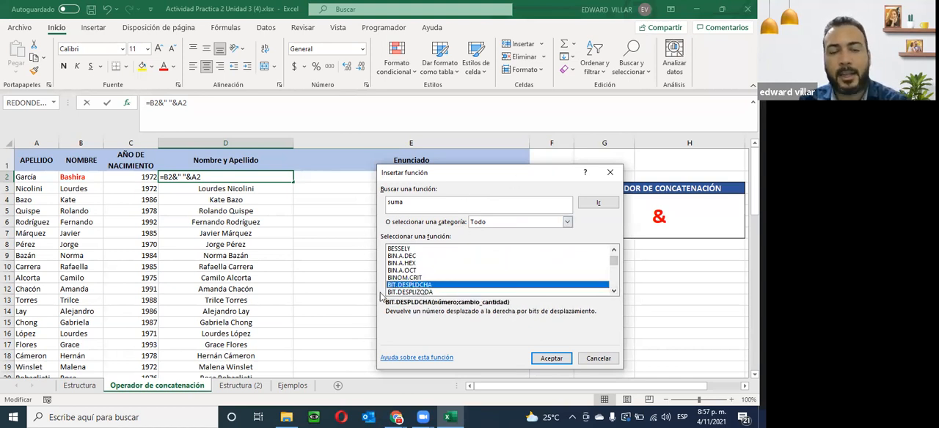
{"action": "left_click", "coordinate": [599, 360]}
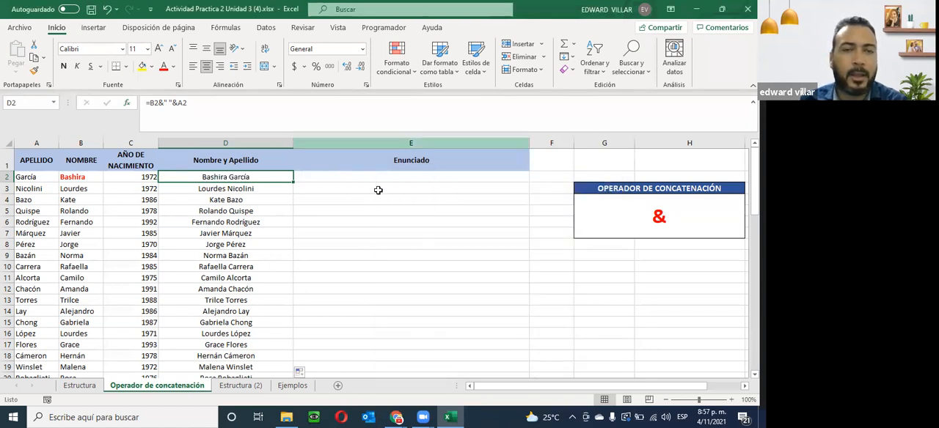
- Enter the text formula ="El " in E2 under Enunciado
{"action": "left_click", "coordinate": [314, 178]}
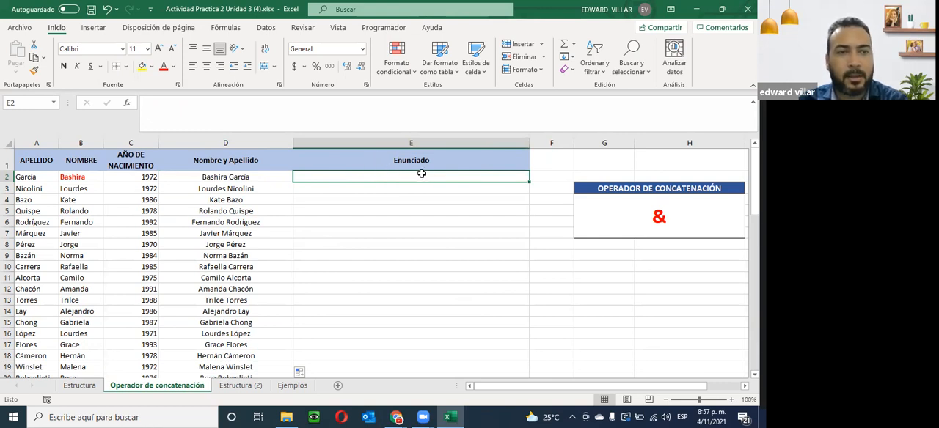
{"action": "left_click", "coordinate": [205, 177]}
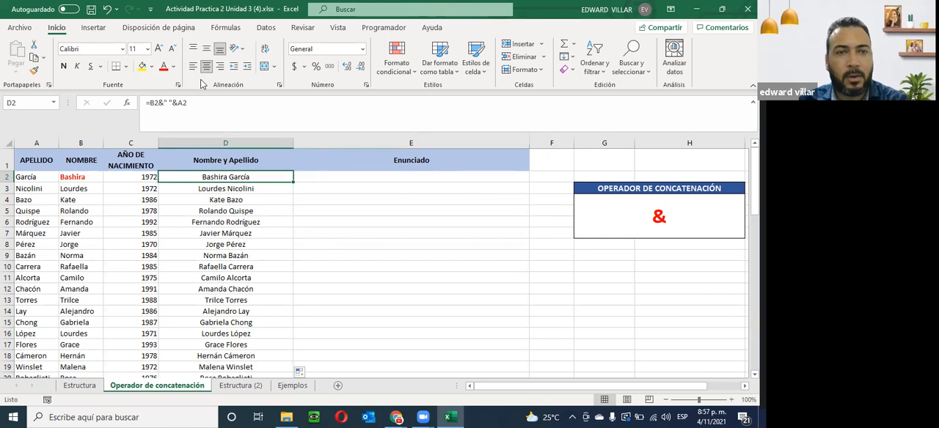
{"action": "left_click", "coordinate": [378, 178]}
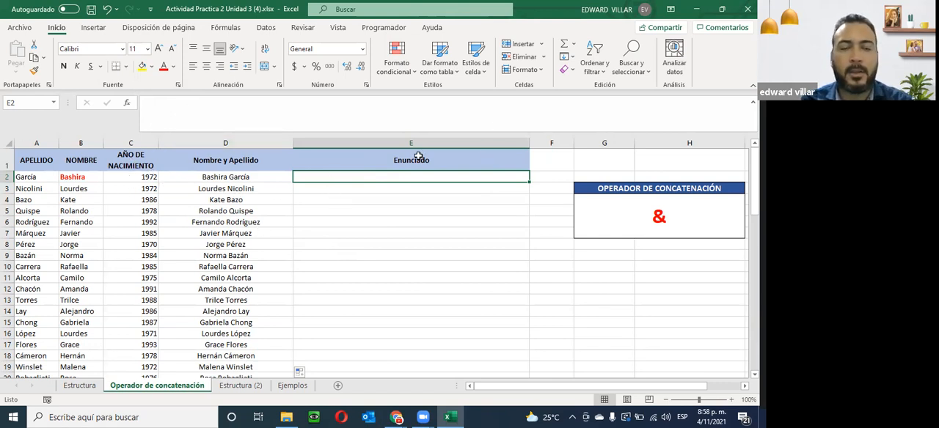
{"action": "type", "text": "=o"}
{"action": "key", "text": "BackSpace"}
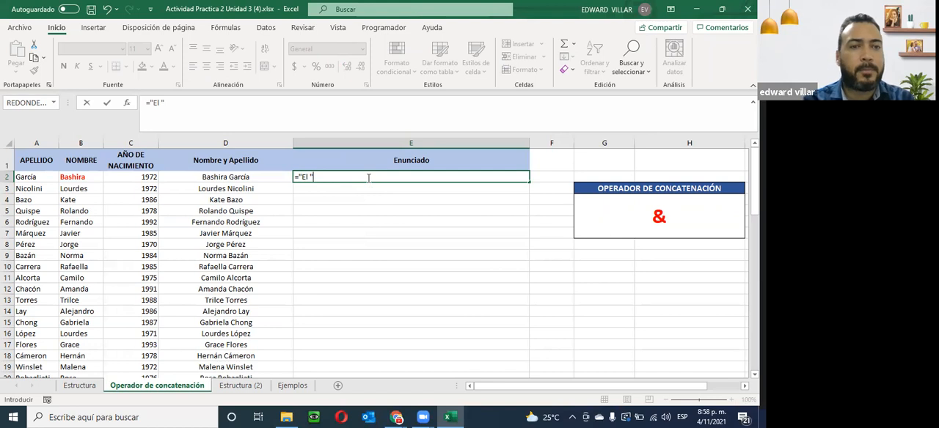
{"action": "key", "text": "Left"}
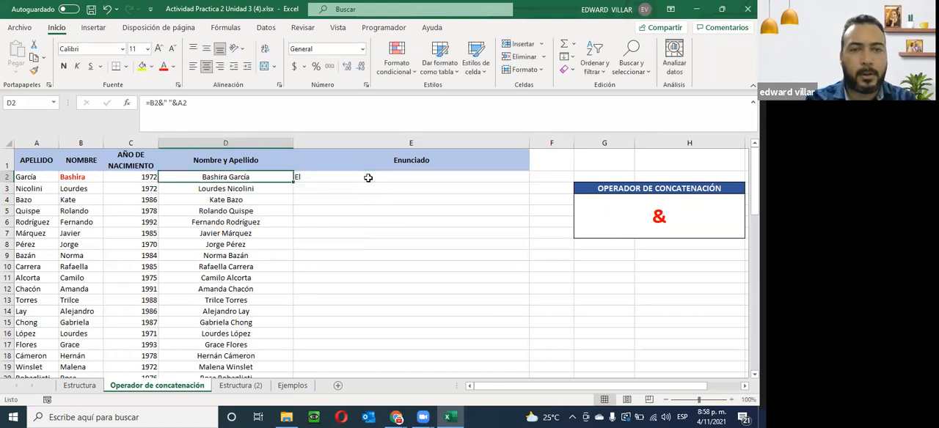
- Extend the quoted text in E2's formula to "El año de nacimiento de "
{"action": "left_click", "coordinate": [369, 178]}
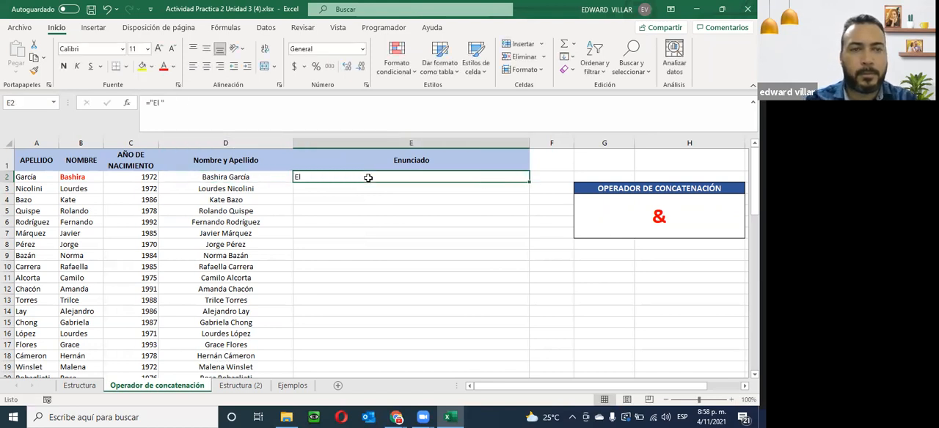
{"action": "left_click", "coordinate": [162, 104]}
{"action": "type", "text": "año de nacimiento de"}
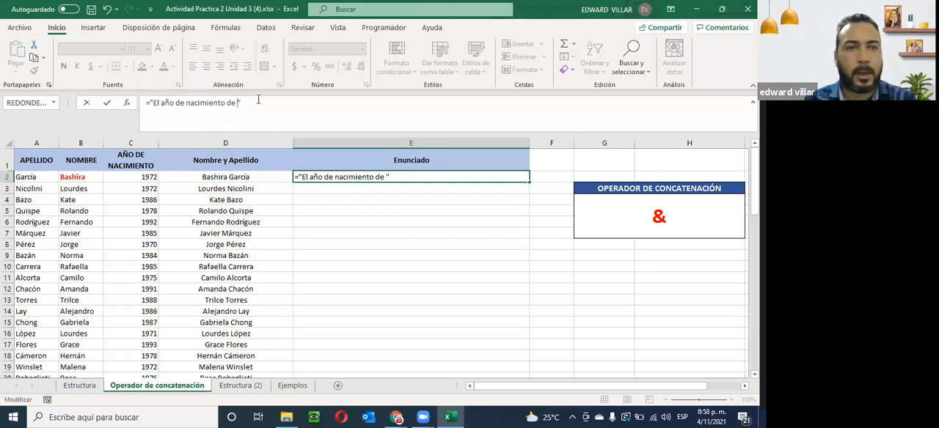
{"action": "type", "text": " \"&"}
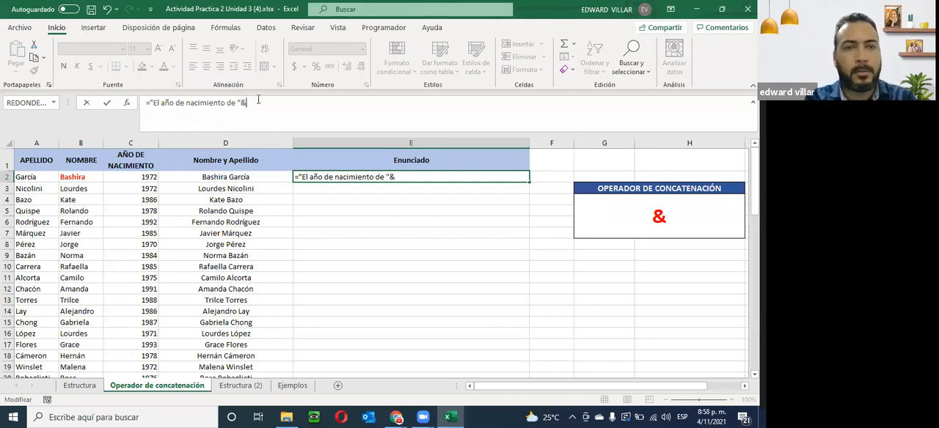
- Join the first name in B2 to E2's sentence formula with &, add a quoted space " ", and try to enter it
{"action": "left_click", "coordinate": [66, 178]}
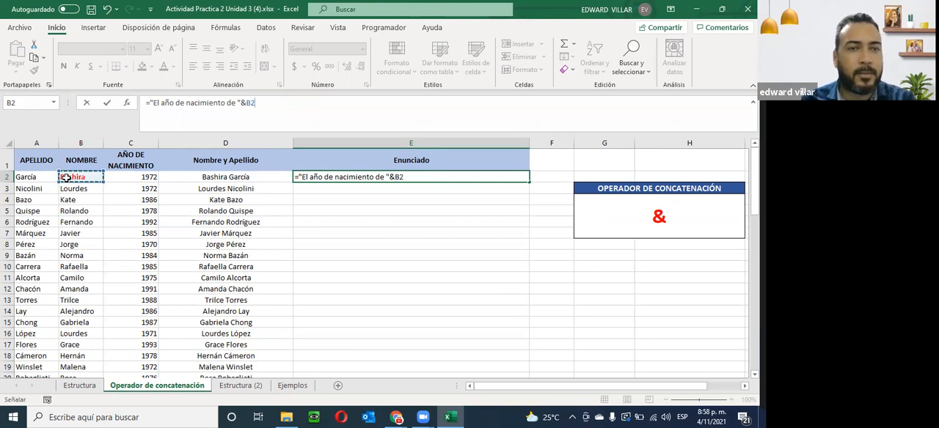
{"action": "type", "text": "\""}
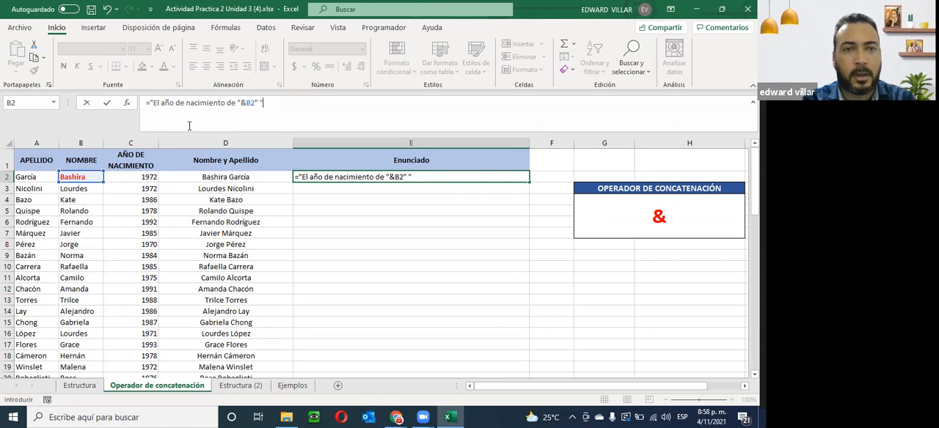
{"action": "key", "text": "Return"}
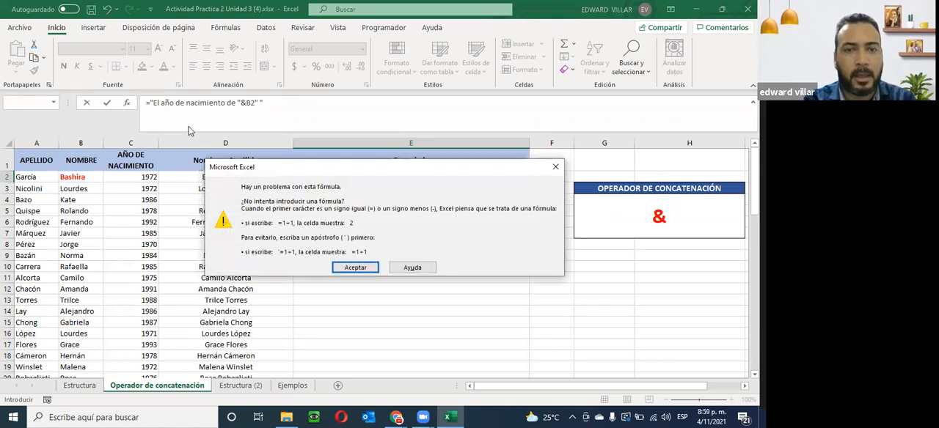
{"action": "key", "text": "Return"}
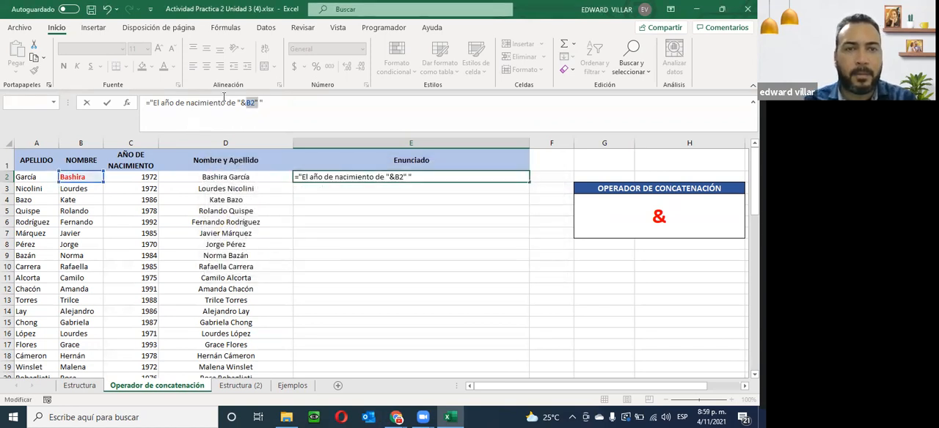
- Insert the missing & between B2 and the quoted space in E2's formula, and append &A2 for the surname
{"action": "left_click", "coordinate": [253, 103]}
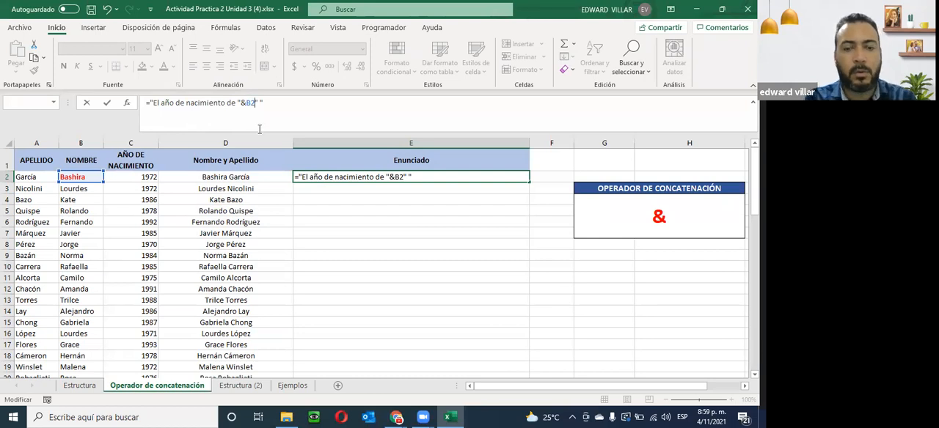
{"action": "type", "text": "&"}
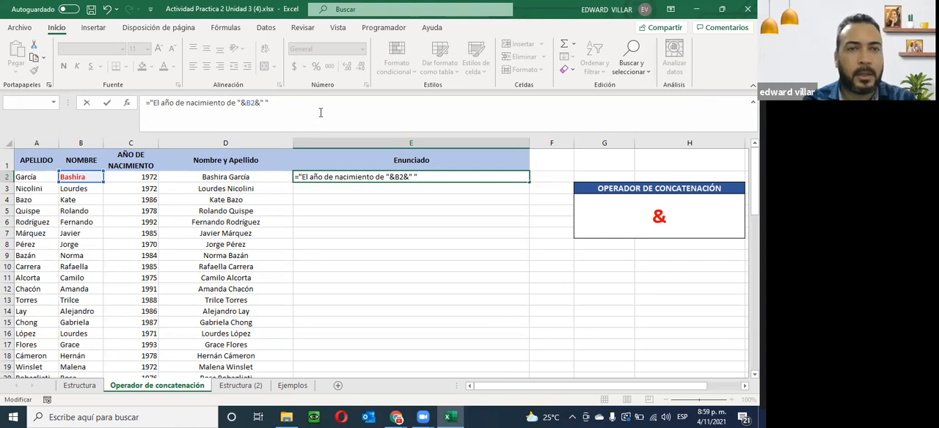
{"action": "type", "text": "&"}
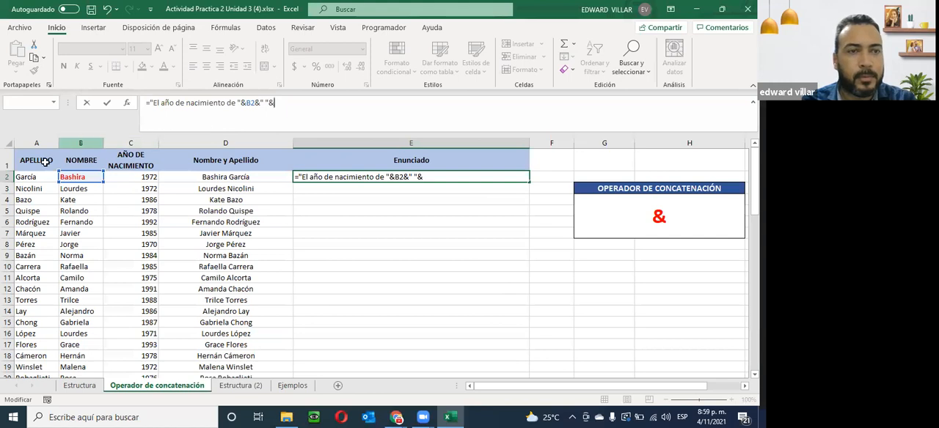
{"action": "left_click", "coordinate": [26, 178]}
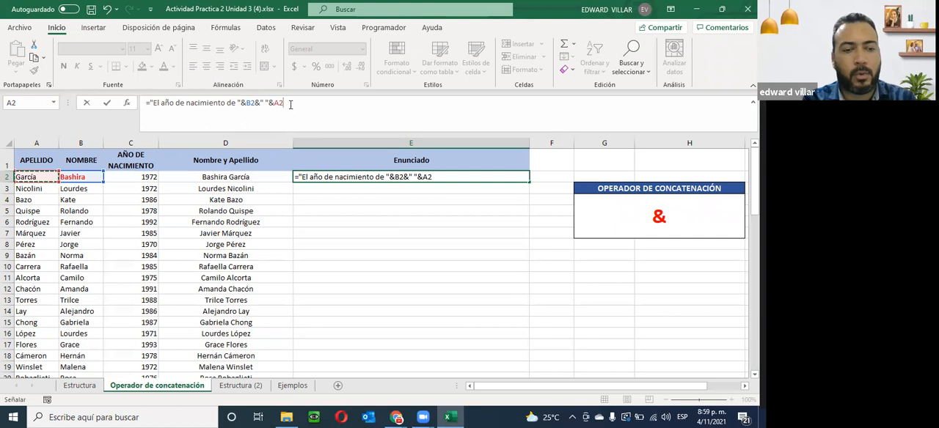
- Append &"es "&C2 to E2's formula so the sentence ends with the birth year
{"action": "type", "text": "\""}
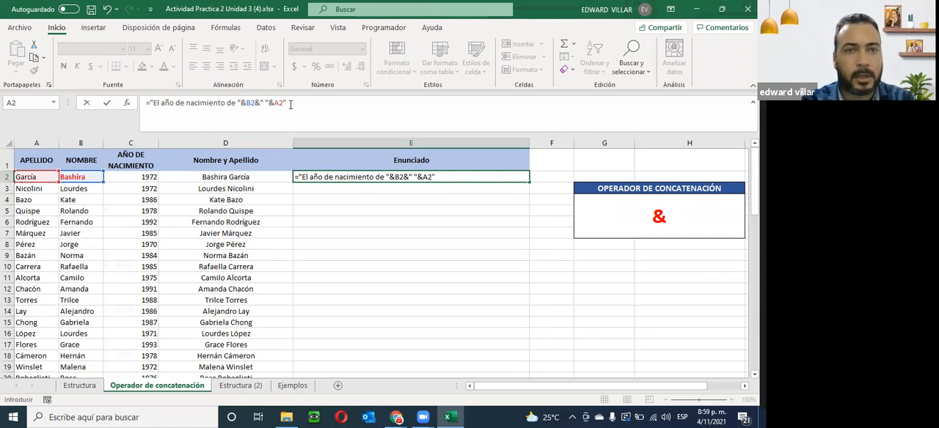
{"action": "type", "text": "&A2&"}
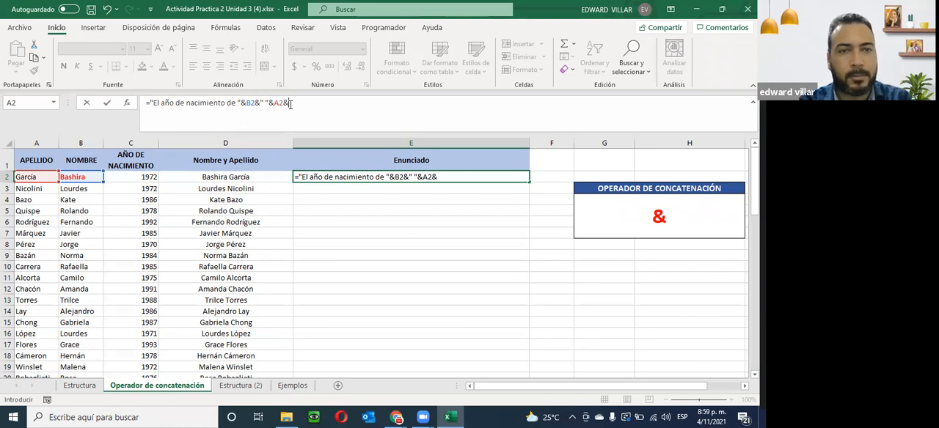
{"action": "type", "text": "\"es"}
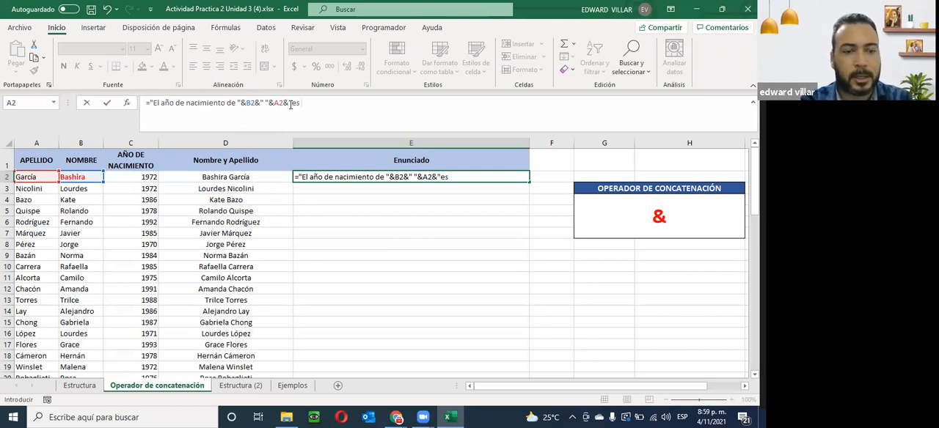
{"action": "type", "text": " \"&"}
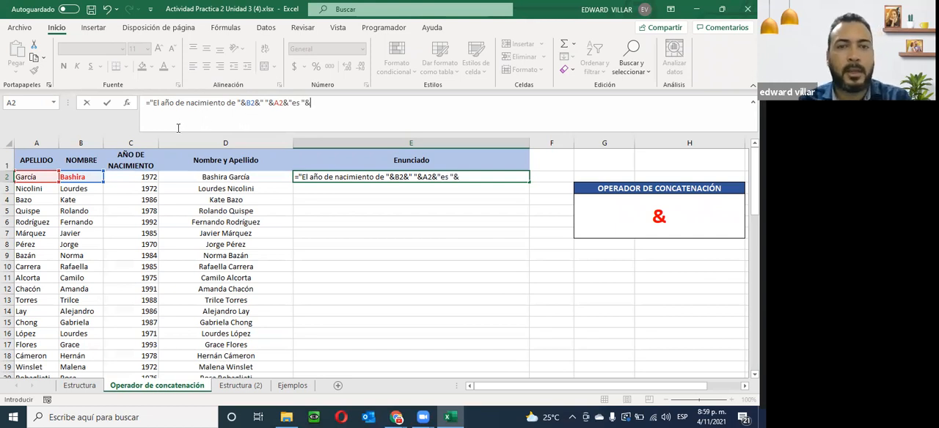
{"action": "left_click", "coordinate": [132, 177]}
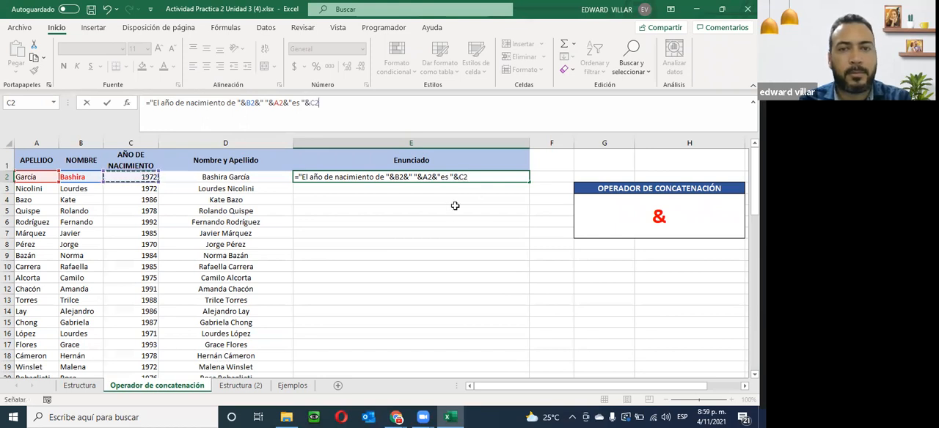
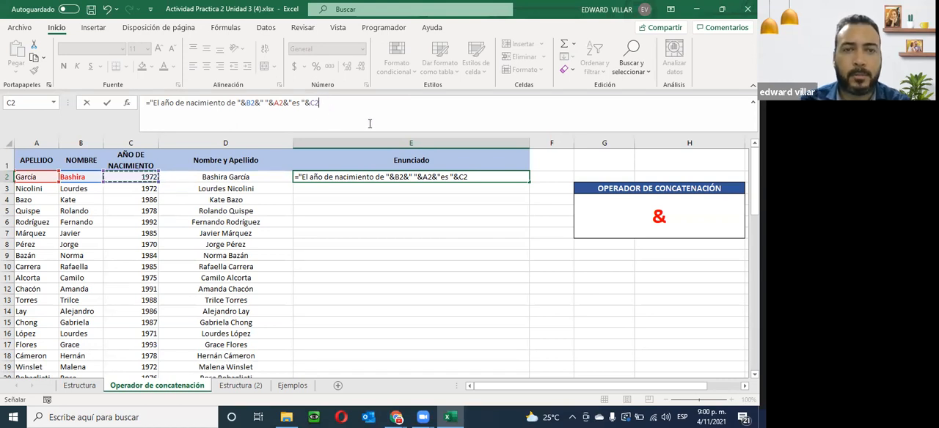
- Enter the Enunciado sentence formula in E2 and center the cell's contents
{"action": "key", "text": "Return"}
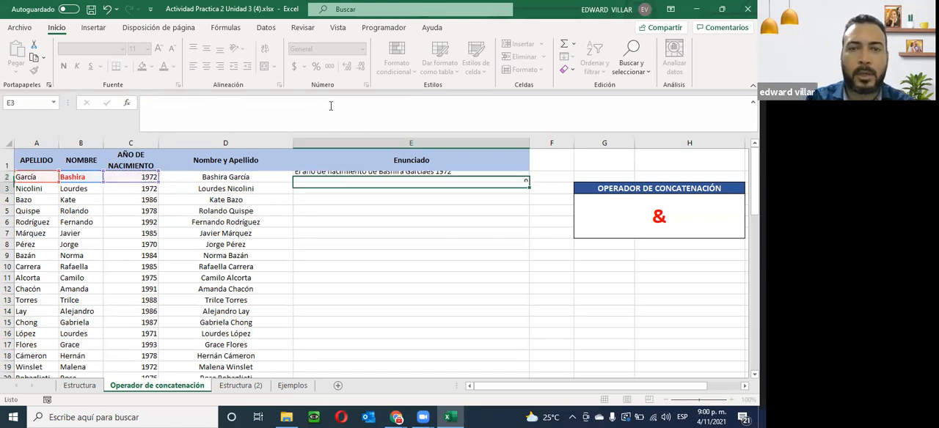
{"action": "left_click", "coordinate": [314, 176]}
{"action": "left_click", "coordinate": [208, 67]}
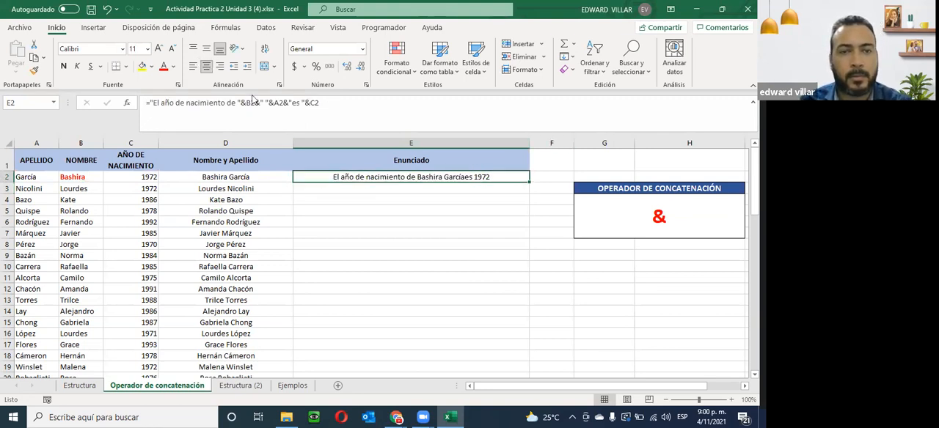
{"action": "left_click", "coordinate": [396, 220]}
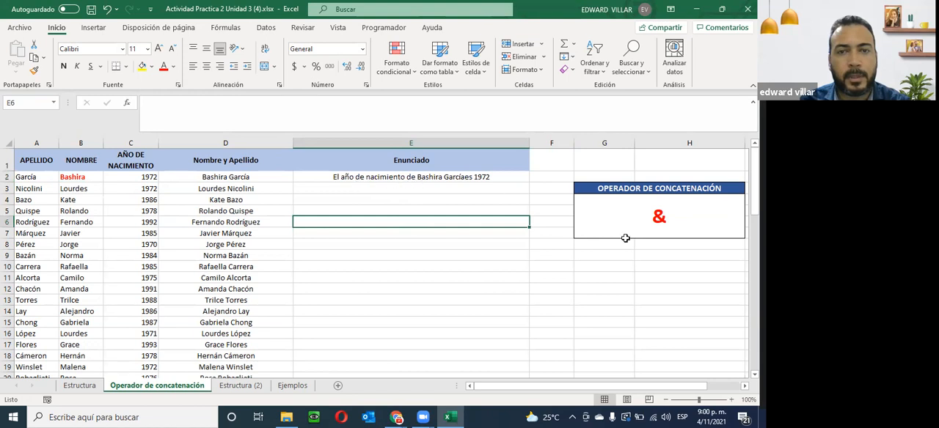
- Fill the sentence formula from E2 down the Enunciado column to row 20 and check the filled rows
{"action": "left_click", "coordinate": [458, 177]}
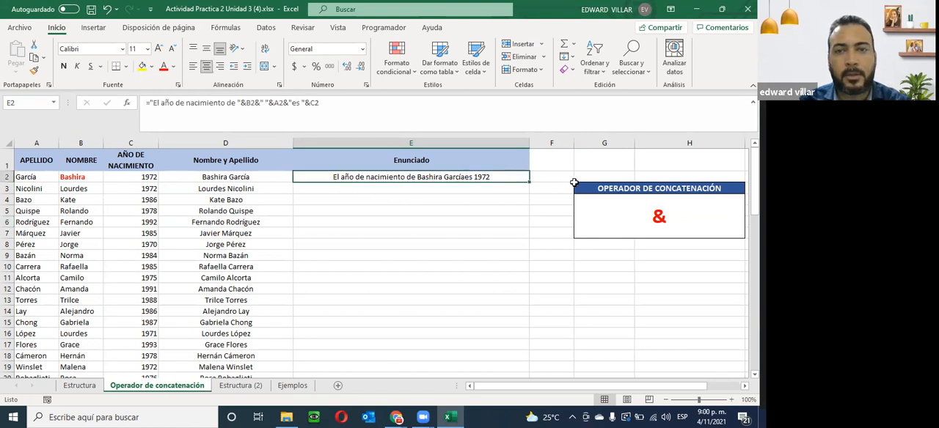
{"action": "double_click", "coordinate": [526, 179]}
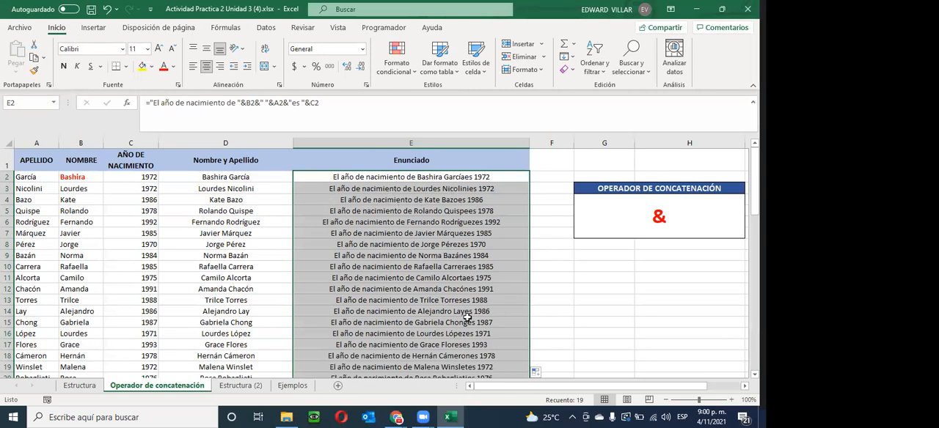
{"action": "scroll", "coordinate": [470, 302], "scroll_direction": "down", "scroll_amount": 1}
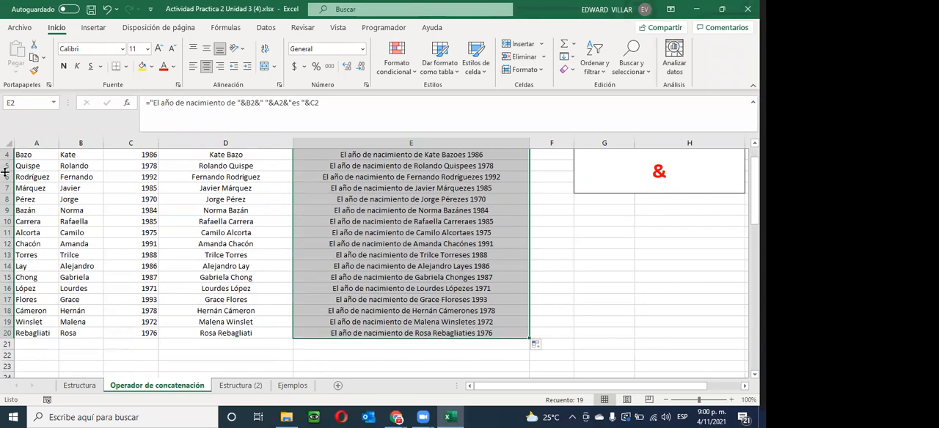
{"action": "scroll", "coordinate": [467, 288], "scroll_direction": "up", "scroll_amount": 1}
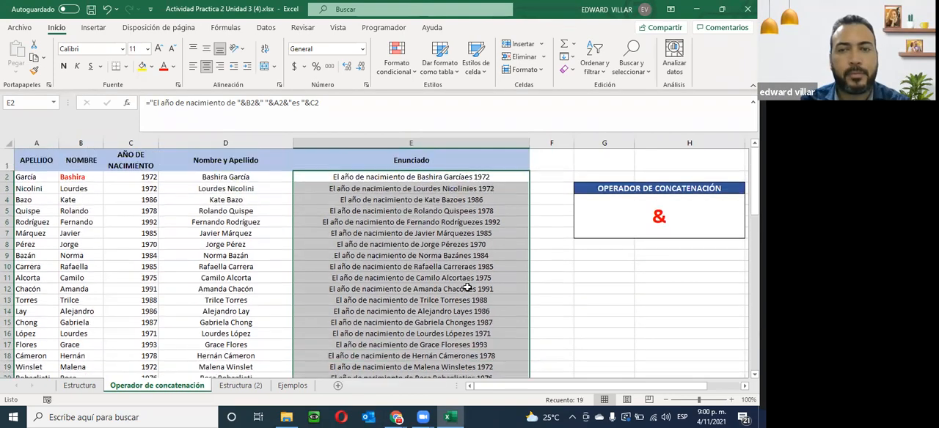
{"action": "scroll", "coordinate": [547, 273], "scroll_direction": "down", "scroll_amount": 2}
{"action": "scroll", "coordinate": [546, 273], "scroll_direction": "up", "scroll_amount": 2}
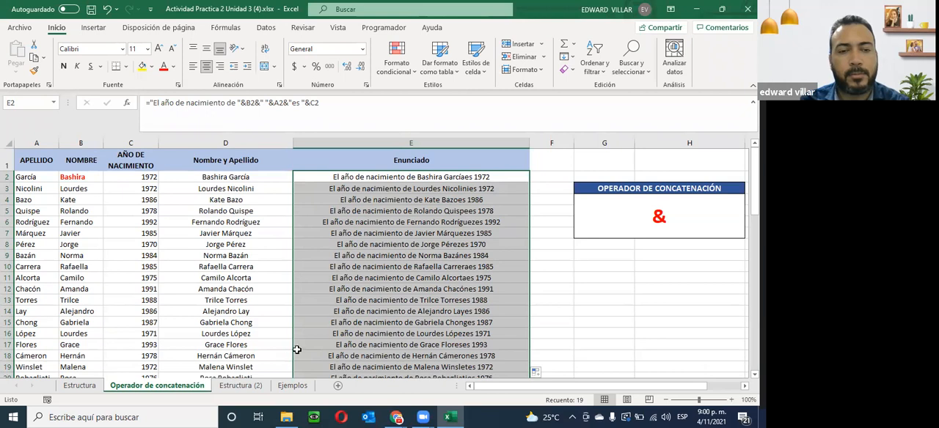
- Read the function syntax explanation on the Estructura (2) sheet and open the Ejemplos sheet
{"action": "left_click", "coordinate": [237, 386]}
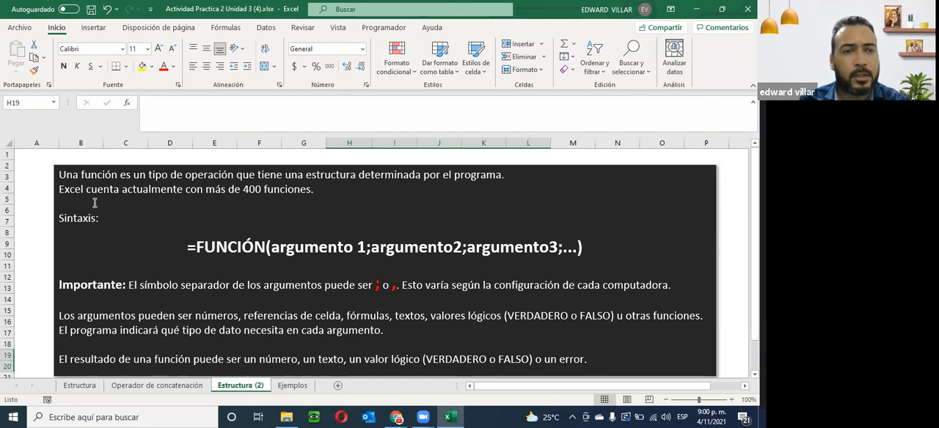
{"action": "scroll", "coordinate": [95, 203], "scroll_direction": "down", "scroll_amount": 1}
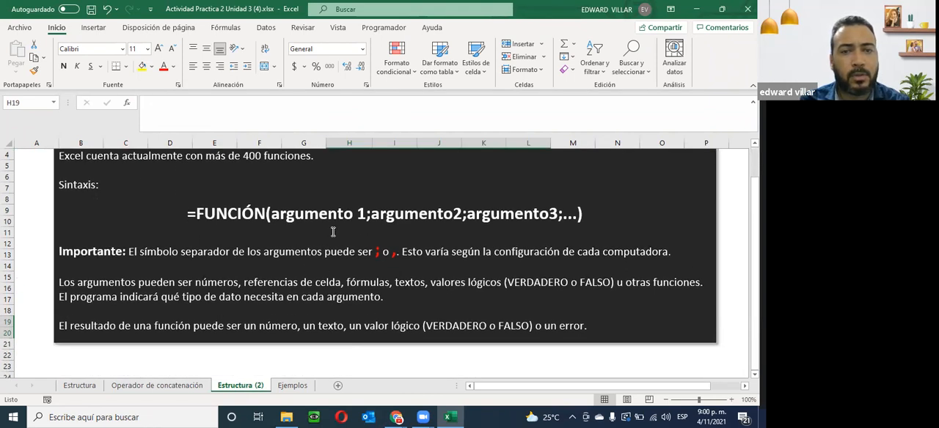
{"action": "scroll", "coordinate": [183, 203], "scroll_direction": "up", "scroll_amount": 1}
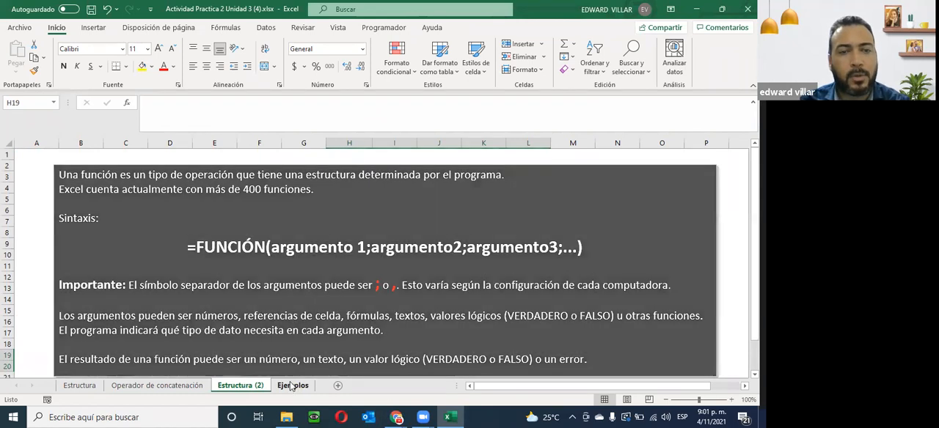
{"action": "left_click", "coordinate": [292, 385]}
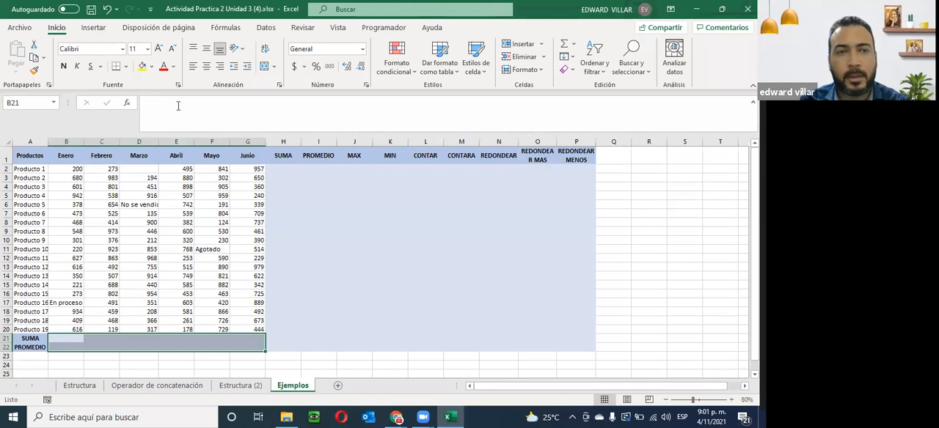
- Search the function list for suma, try SUMA over B2:G2 in cell B21, and clear the result
{"action": "left_click", "coordinate": [126, 104]}
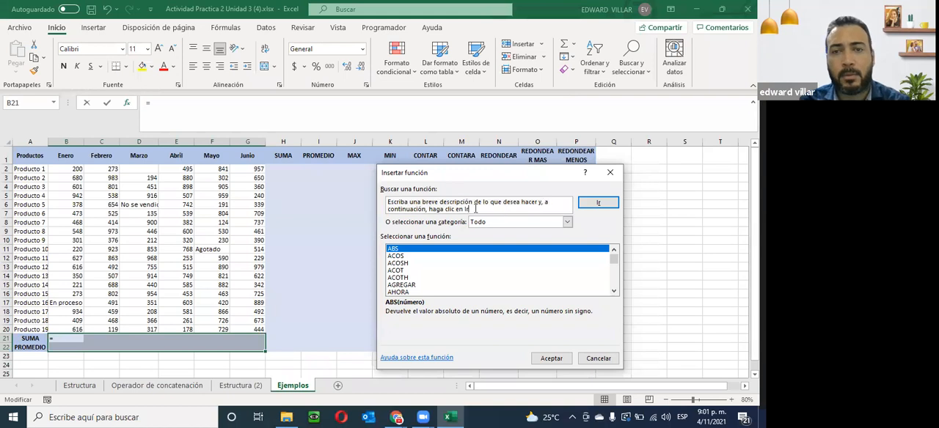
{"action": "type", "text": "su"}
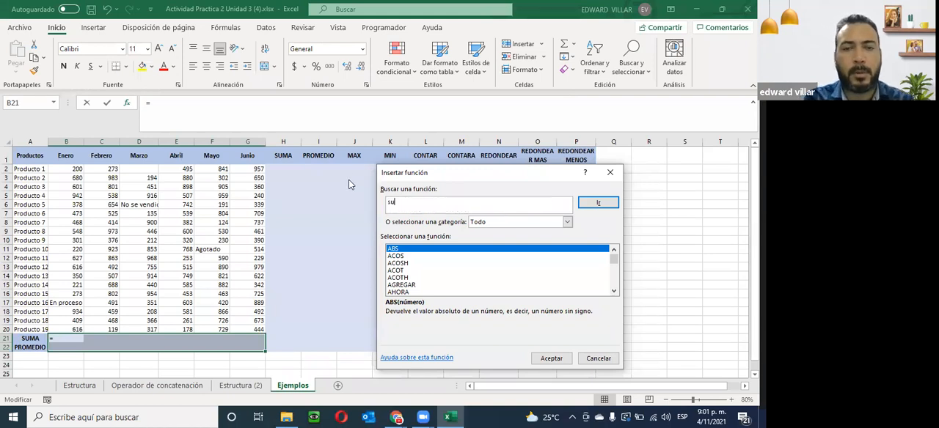
{"action": "type", "text": "ma"}
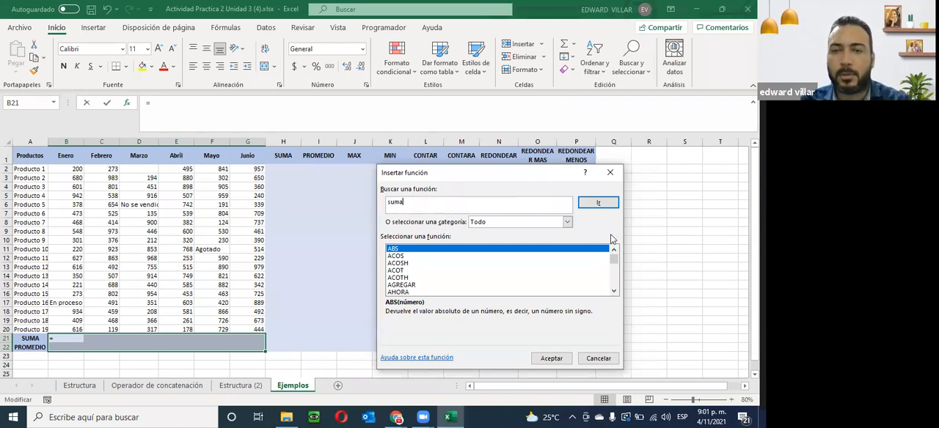
{"action": "left_click", "coordinate": [598, 205]}
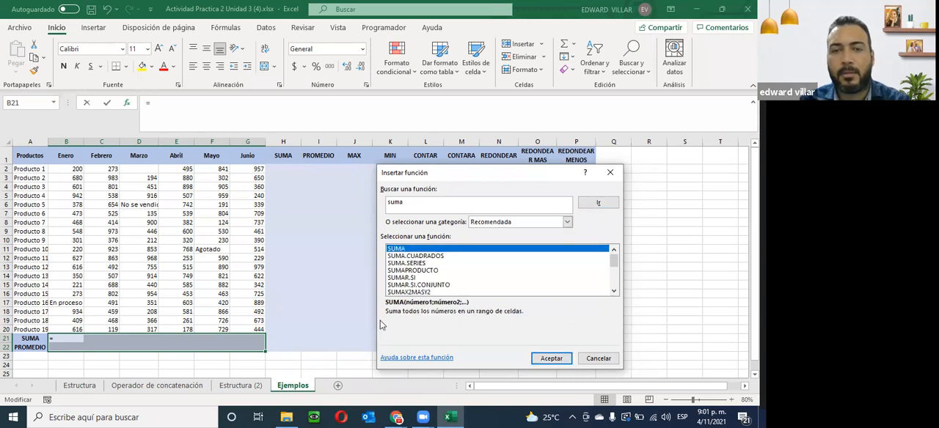
{"action": "left_click", "coordinate": [550, 358]}
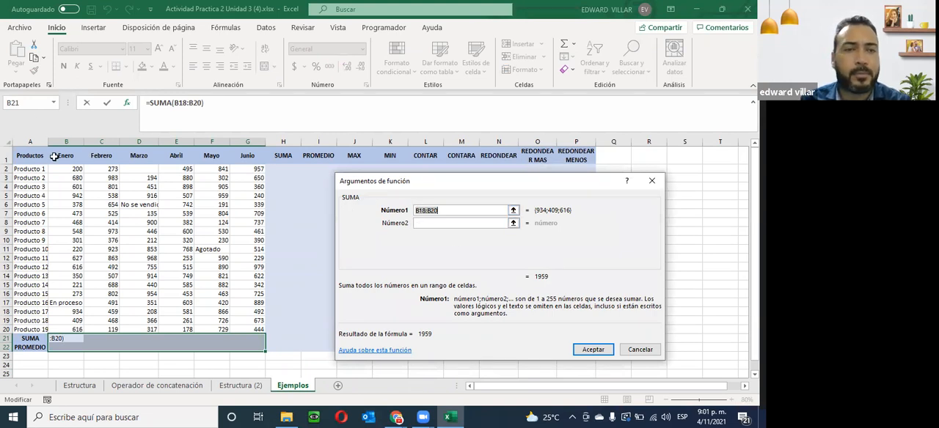
{"action": "left_click_drag", "start_coordinate": [62, 169], "coordinate": [248, 170]}
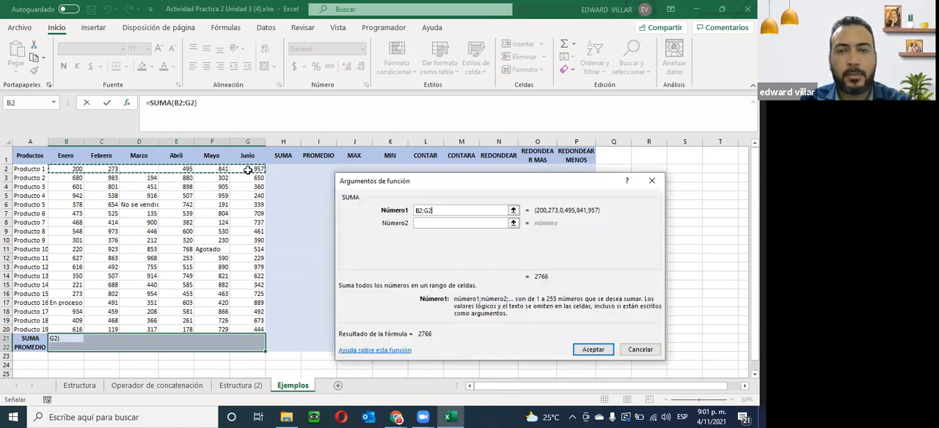
{"action": "left_click", "coordinate": [595, 348]}
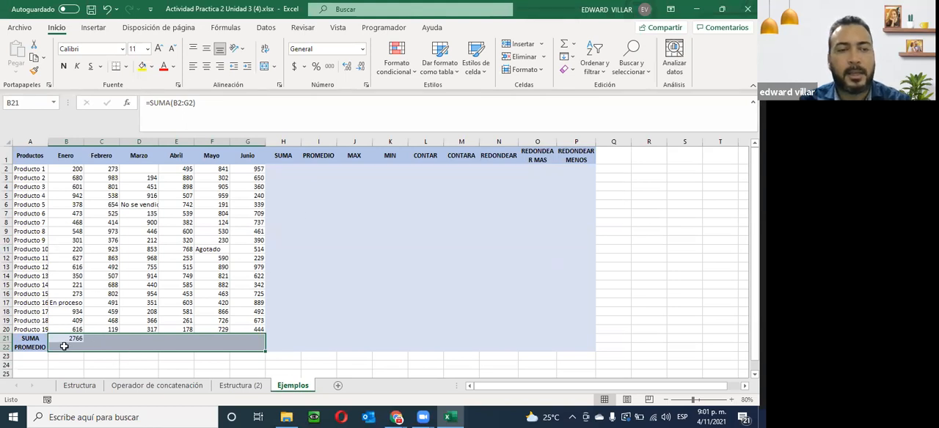
{"action": "key", "text": "Delete"}
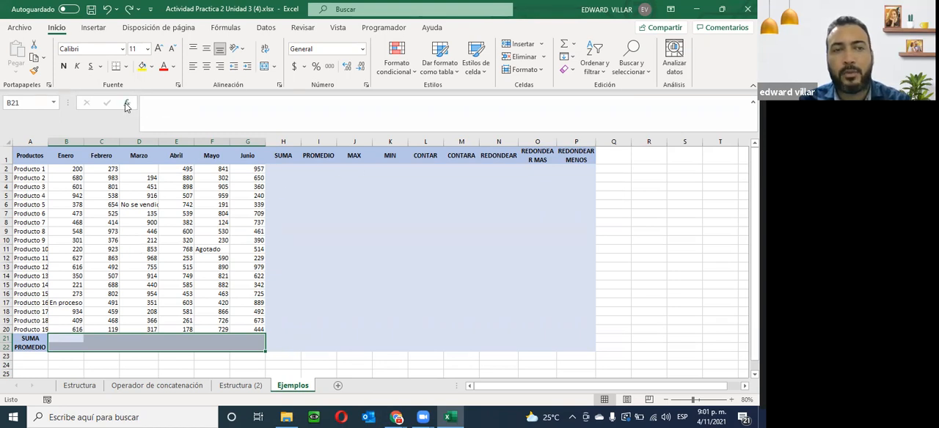
- Insert the SUMA function over B2:G2 in H2 and fill it down the SUMA column to row 22
{"action": "left_click", "coordinate": [283, 169]}
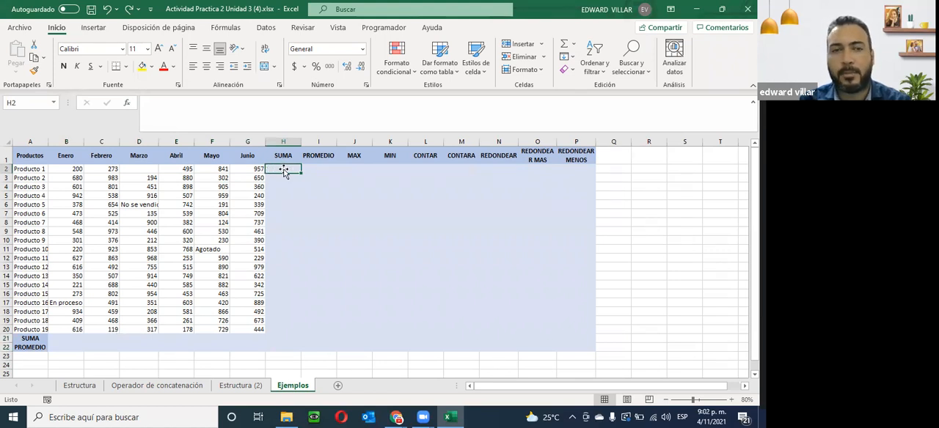
{"action": "left_click", "coordinate": [65, 341]}
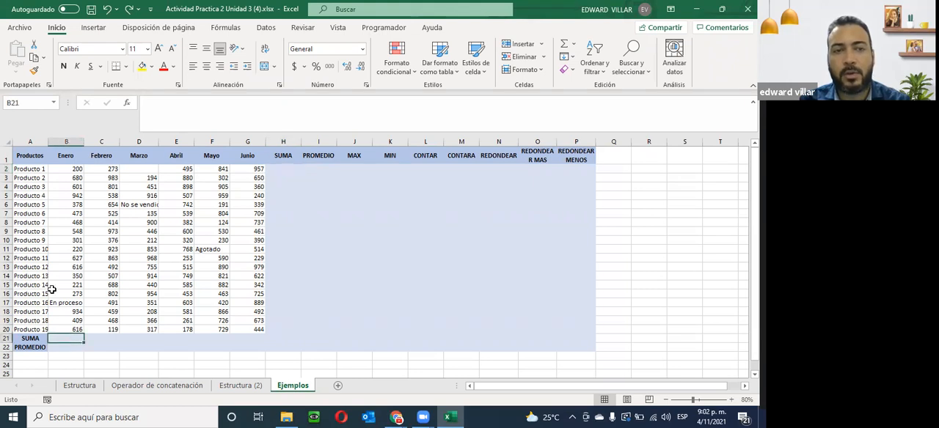
{"action": "left_click", "coordinate": [276, 169]}
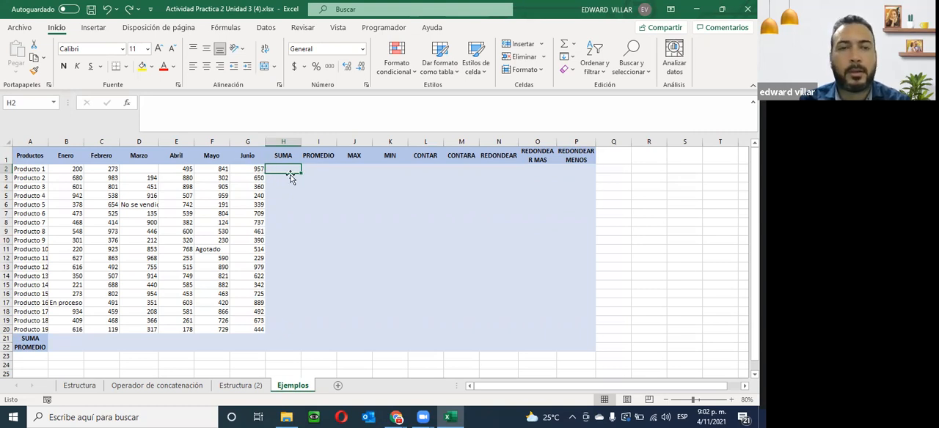
{"action": "left_click", "coordinate": [126, 103]}
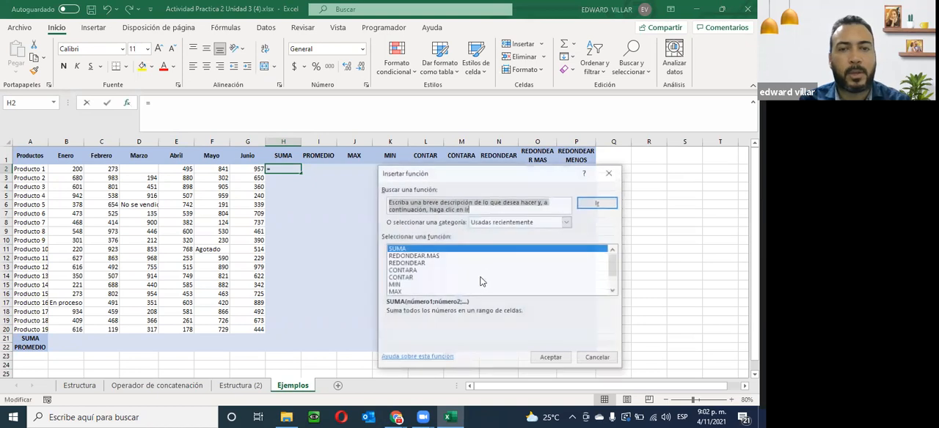
{"action": "left_click", "coordinate": [549, 359]}
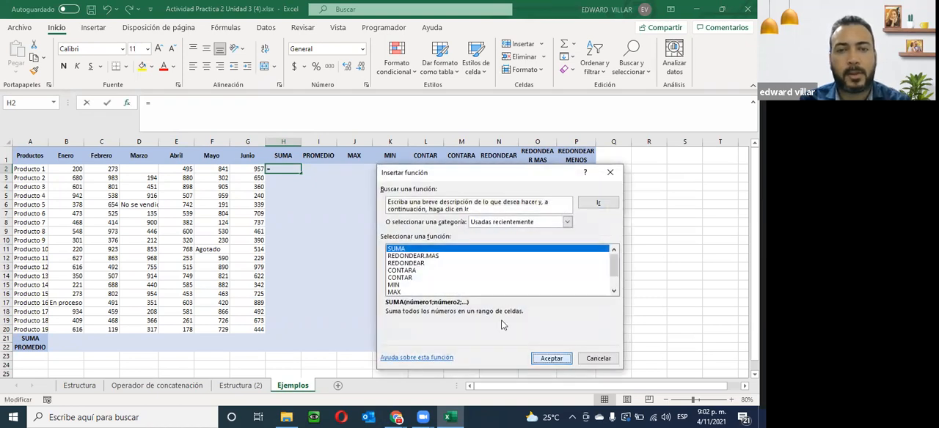
{"action": "left_click_drag", "start_coordinate": [50, 170], "coordinate": [258, 170]}
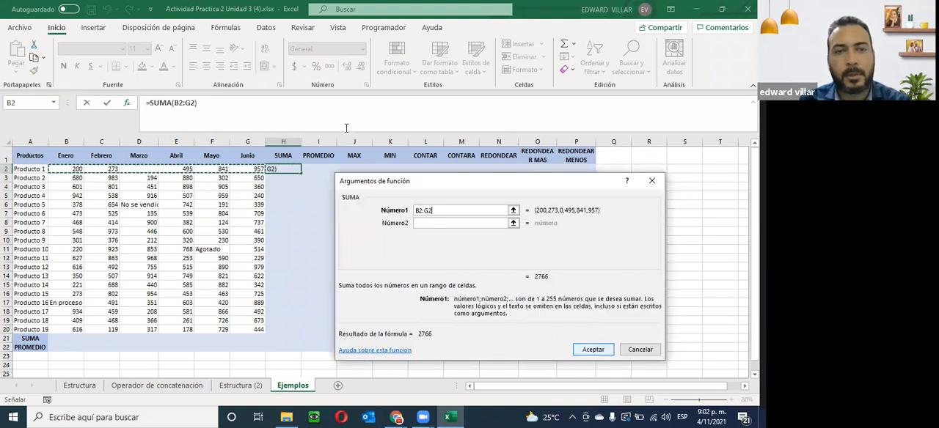
{"action": "left_click", "coordinate": [591, 350]}
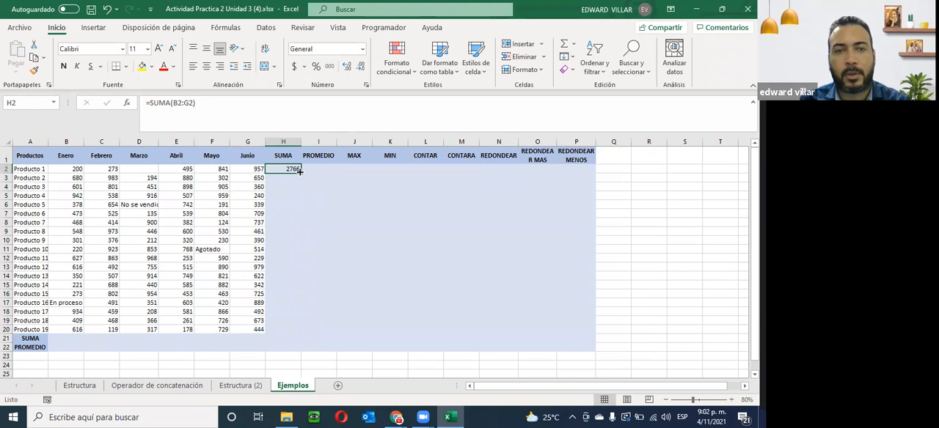
{"action": "double_click", "coordinate": [299, 171]}
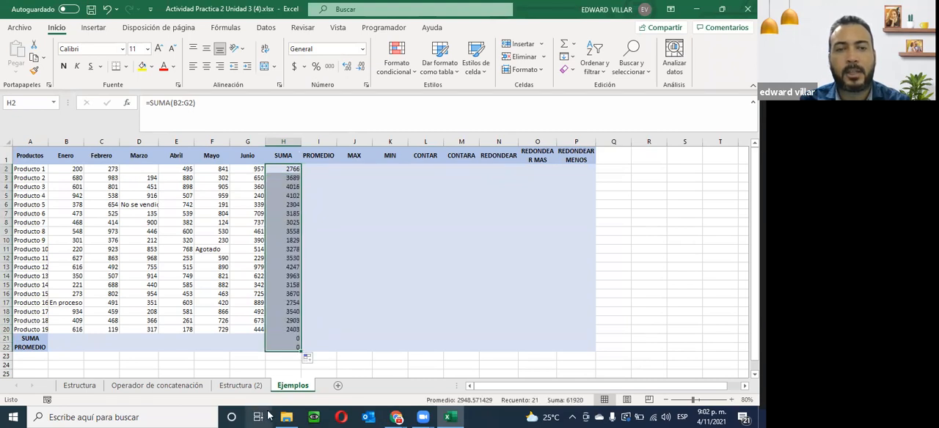
- Search the function list for promedio and insert PROMEDIO over B2:G2 in I2
{"action": "left_click", "coordinate": [316, 169]}
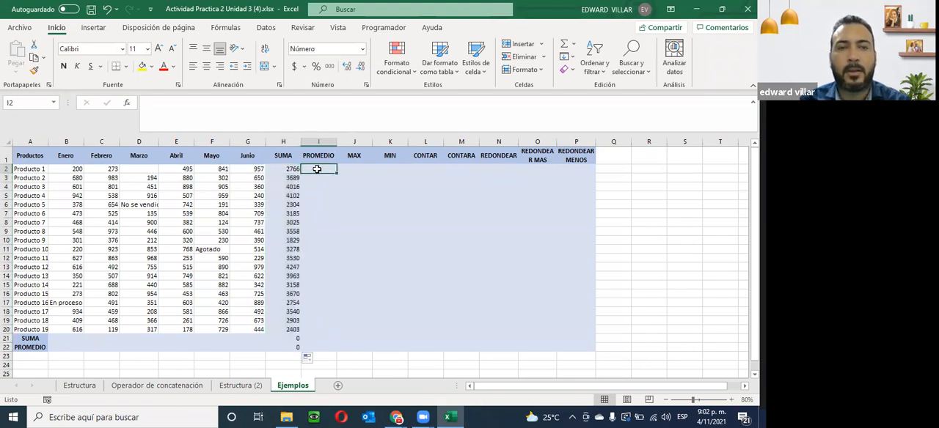
{"action": "left_click", "coordinate": [126, 106]}
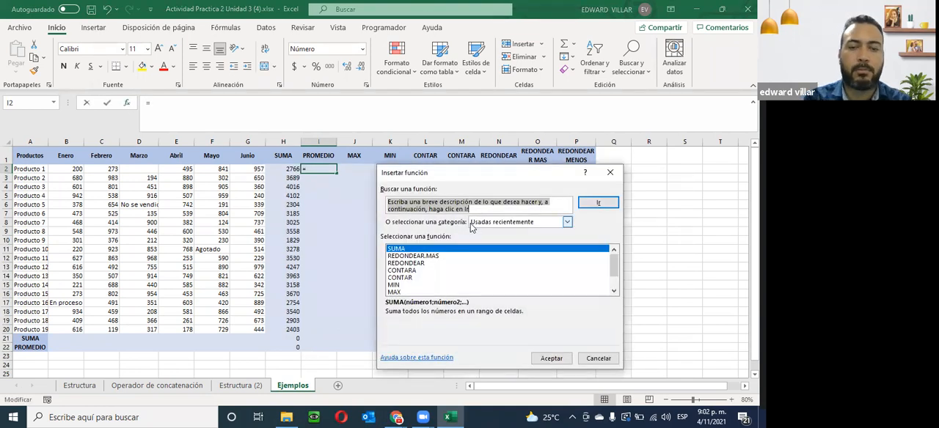
{"action": "type", "text": "p"}
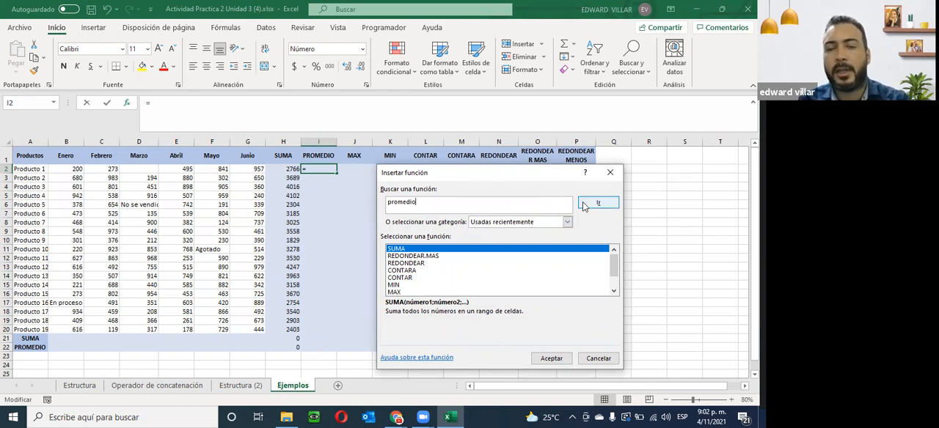
{"action": "type", "text": "romedio"}
{"action": "left_click", "coordinate": [585, 205]}
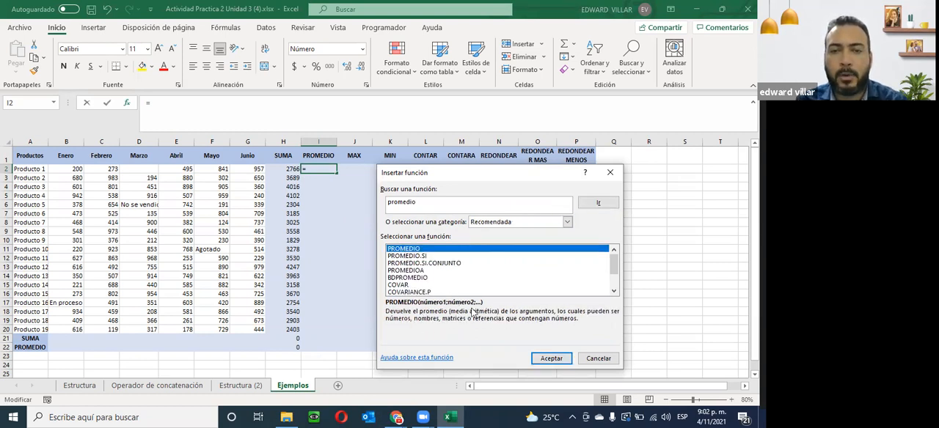
{"action": "left_click", "coordinate": [546, 361]}
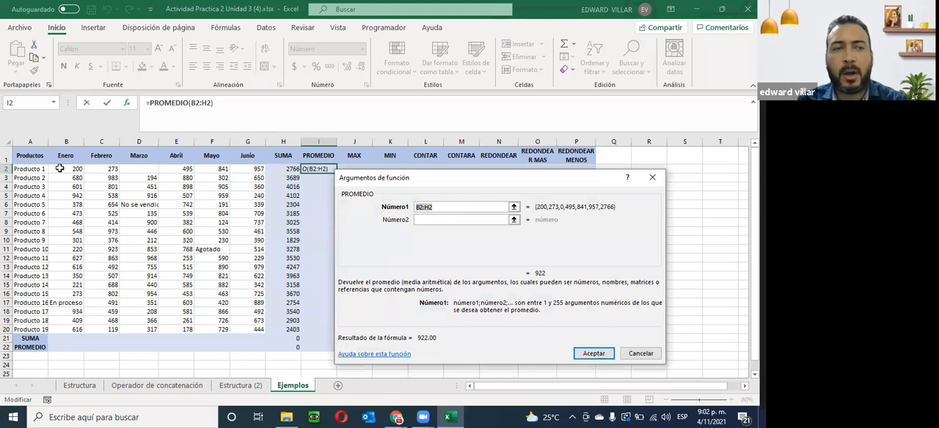
{"action": "left_click_drag", "start_coordinate": [61, 169], "coordinate": [250, 171]}
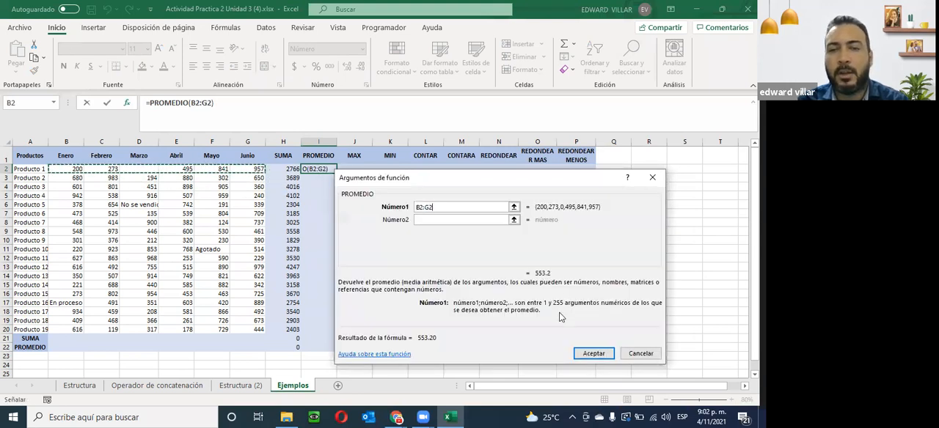
{"action": "left_click", "coordinate": [594, 354]}
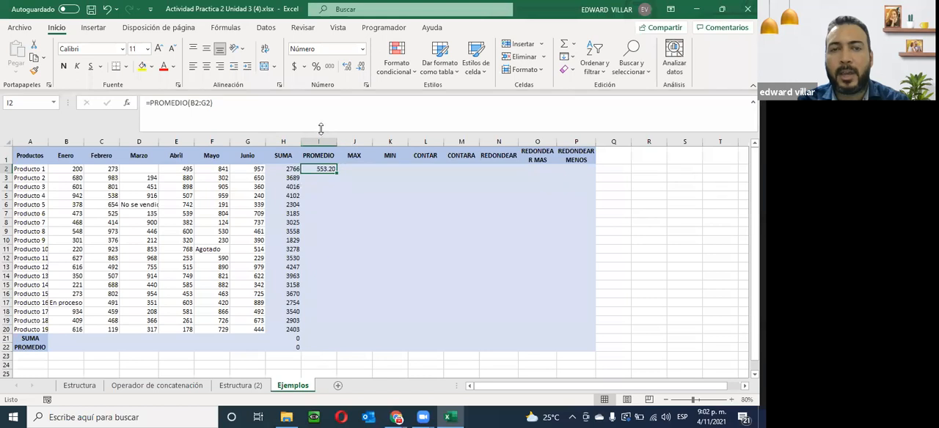
- Fill the PROMEDIO formula from I2 down its column to row 22
{"action": "double_click", "coordinate": [337, 172]}
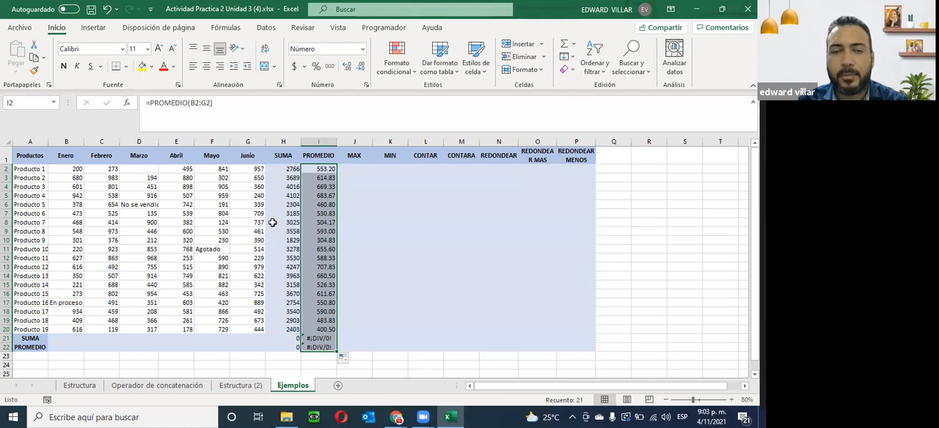
- Insert the MAX function over B2:G2 in J2 and fill it down the MAX column to row 22
{"action": "left_click", "coordinate": [354, 168]}
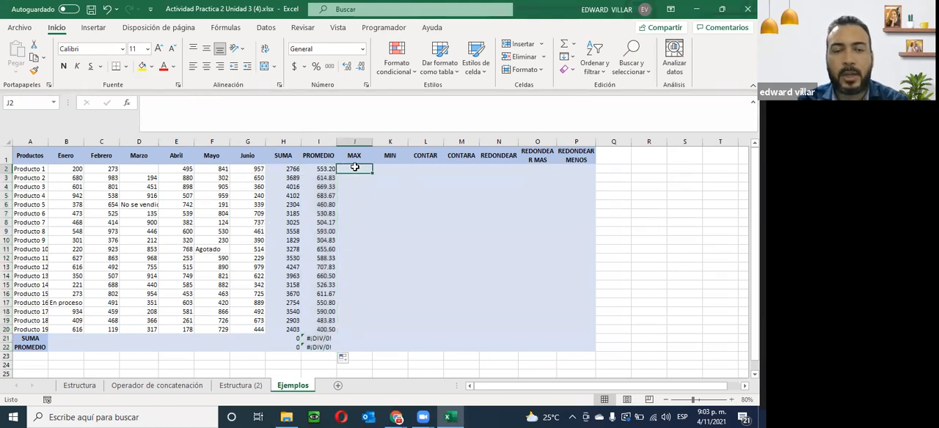
{"action": "left_click", "coordinate": [126, 103]}
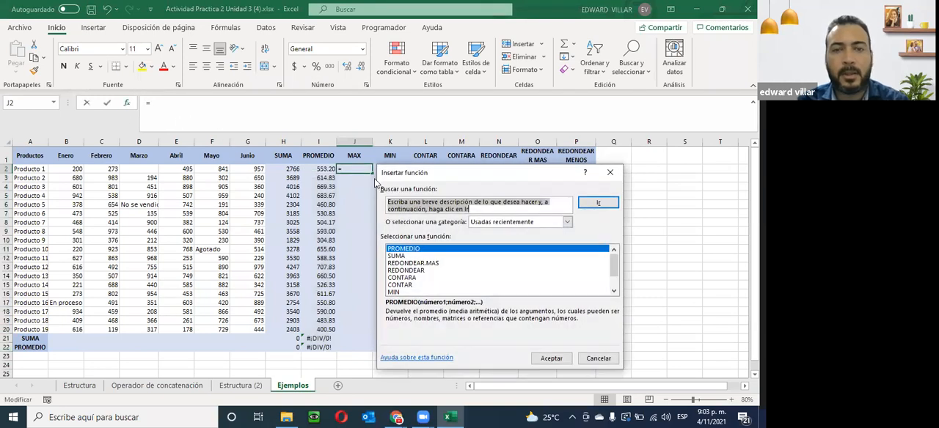
{"action": "left_click", "coordinate": [614, 291]}
{"action": "left_click", "coordinate": [388, 292]}
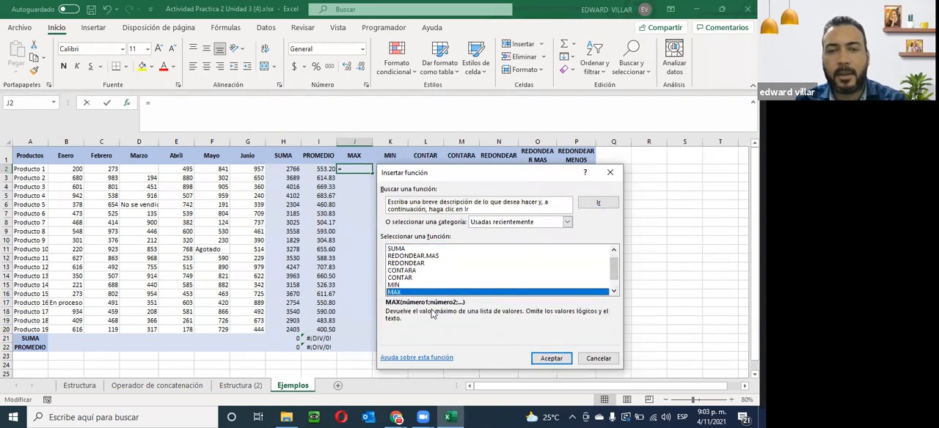
{"action": "left_click", "coordinate": [550, 359]}
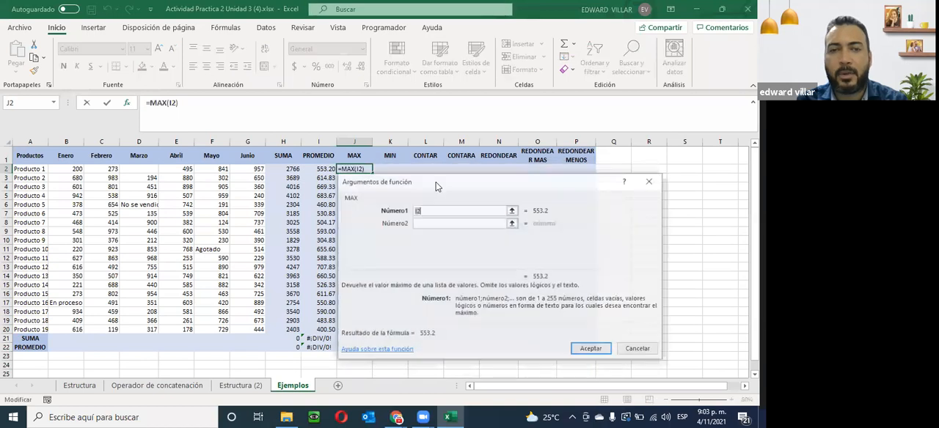
{"action": "left_click_drag", "start_coordinate": [76, 169], "coordinate": [249, 170]}
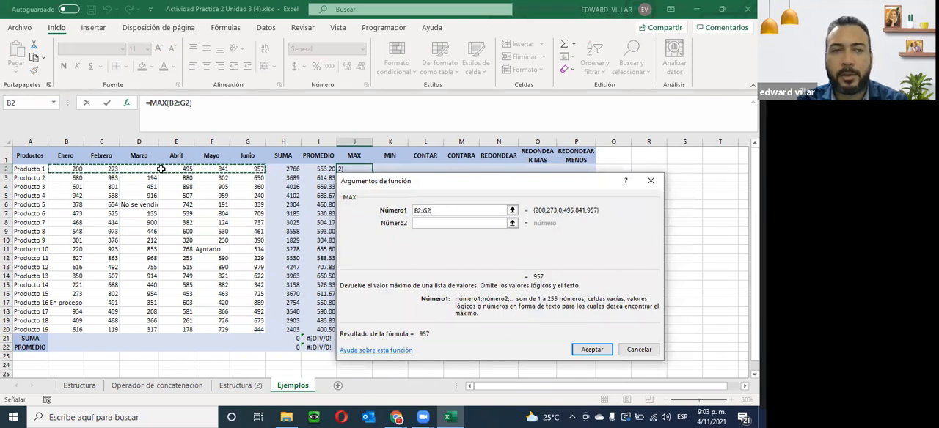
{"action": "left_click", "coordinate": [591, 350]}
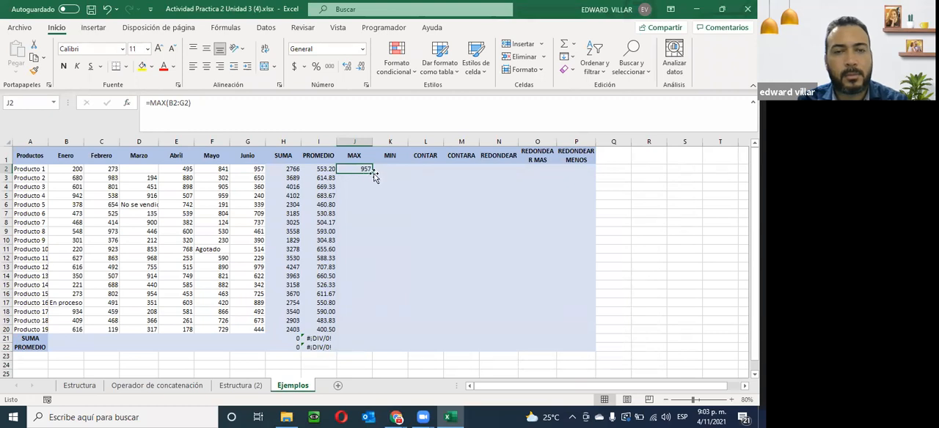
{"action": "double_click", "coordinate": [373, 174]}
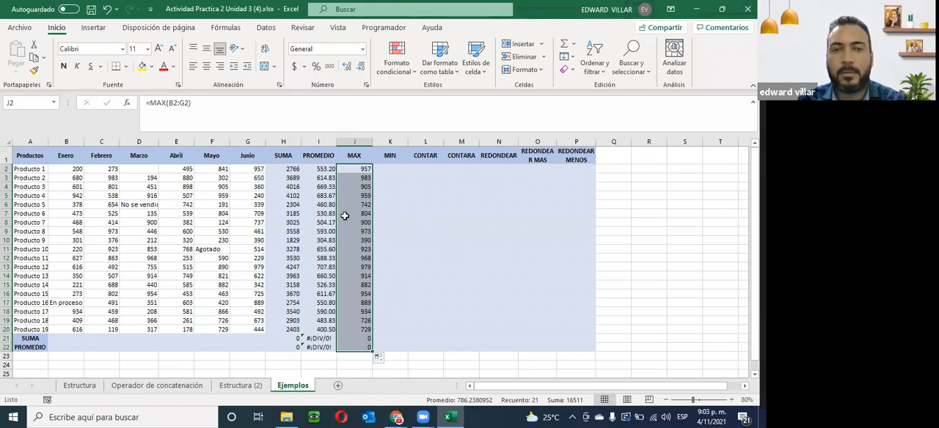
- Insert the MIN function over B2:G2 in K2 and fill it down the MIN column to row 22
{"action": "left_click", "coordinate": [395, 170]}
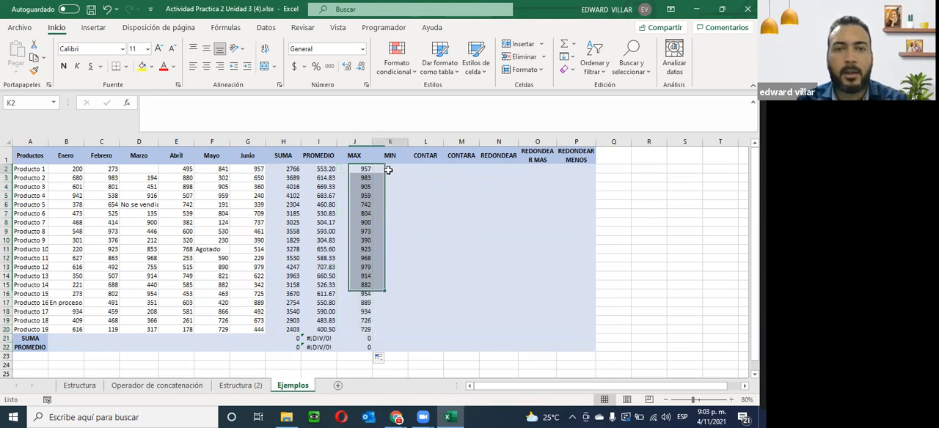
{"action": "left_click", "coordinate": [127, 104]}
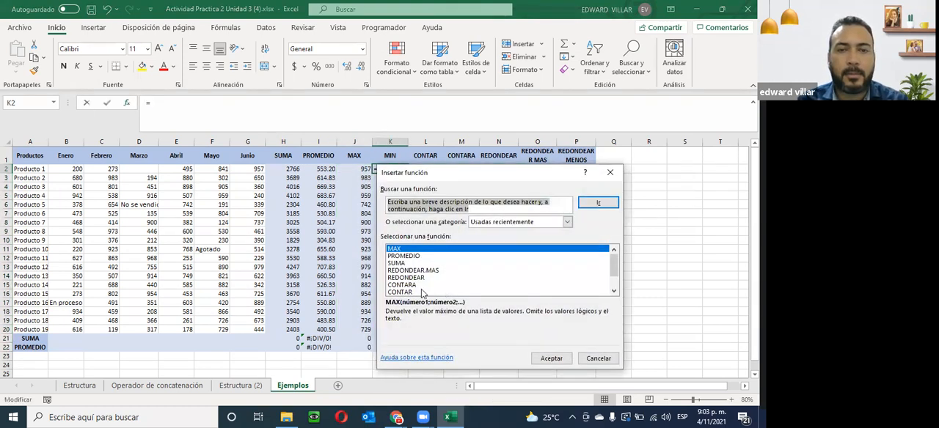
{"action": "scroll", "coordinate": [402, 280], "scroll_direction": "down", "scroll_amount": 1}
{"action": "left_click", "coordinate": [396, 278]}
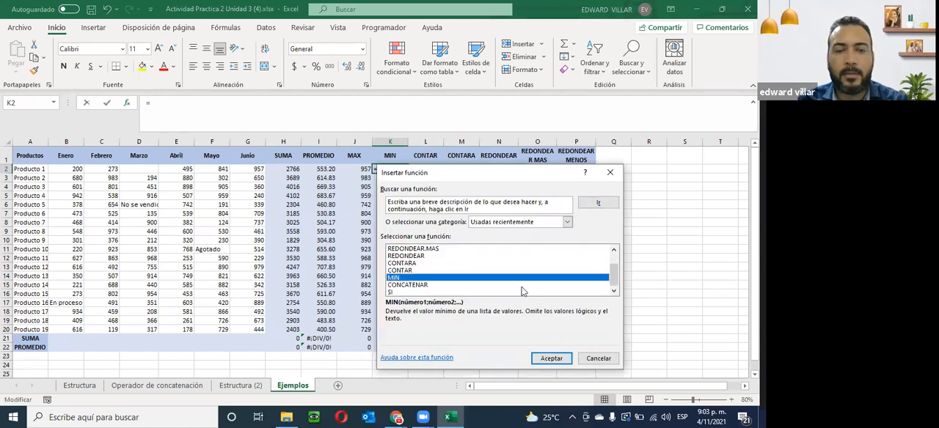
{"action": "left_click", "coordinate": [551, 359]}
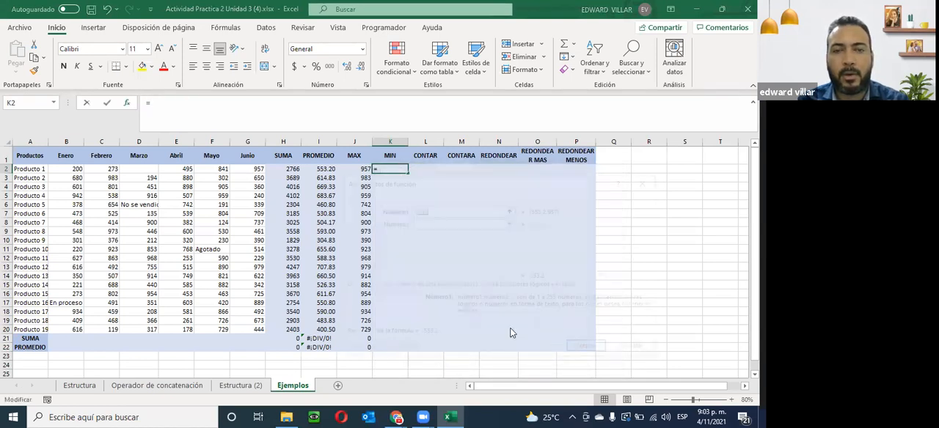
{"action": "left_click_drag", "start_coordinate": [70, 171], "coordinate": [250, 170]}
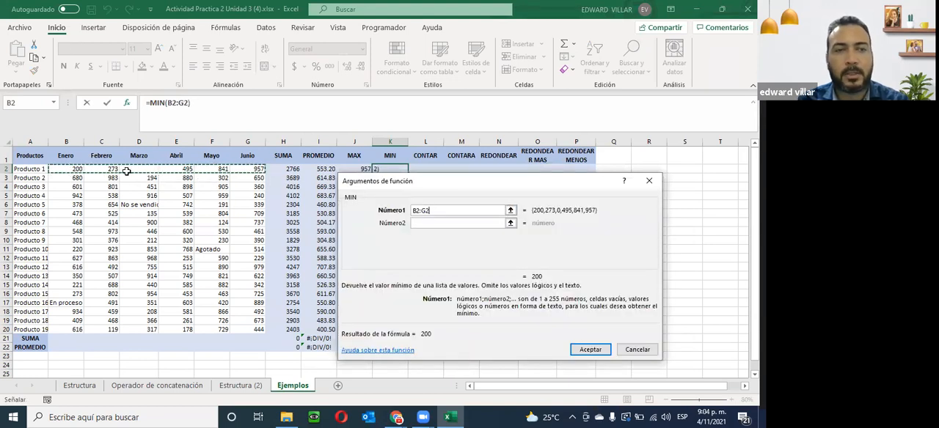
{"action": "left_click", "coordinate": [590, 349]}
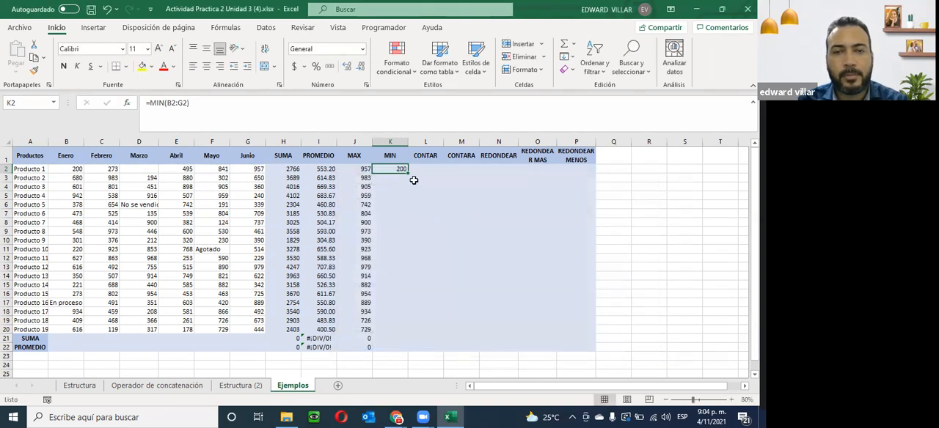
{"action": "double_click", "coordinate": [407, 175]}
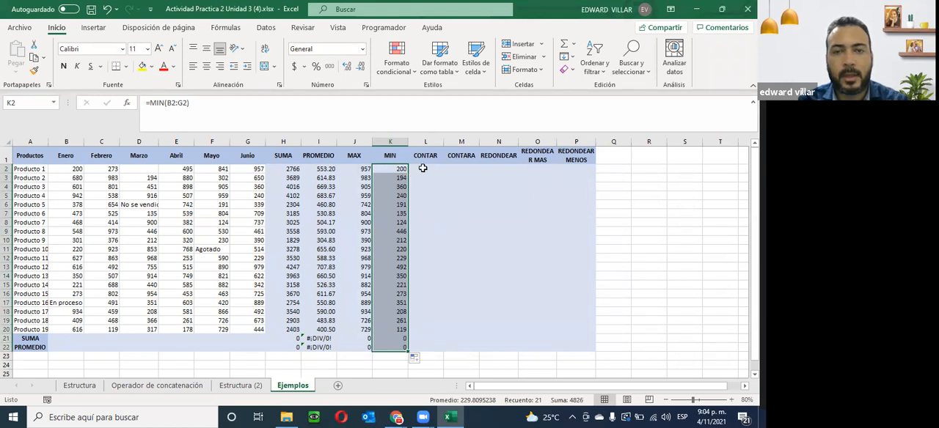
- Insert the CONTAR function over B2:G2 in cell L2
{"action": "left_click", "coordinate": [423, 169]}
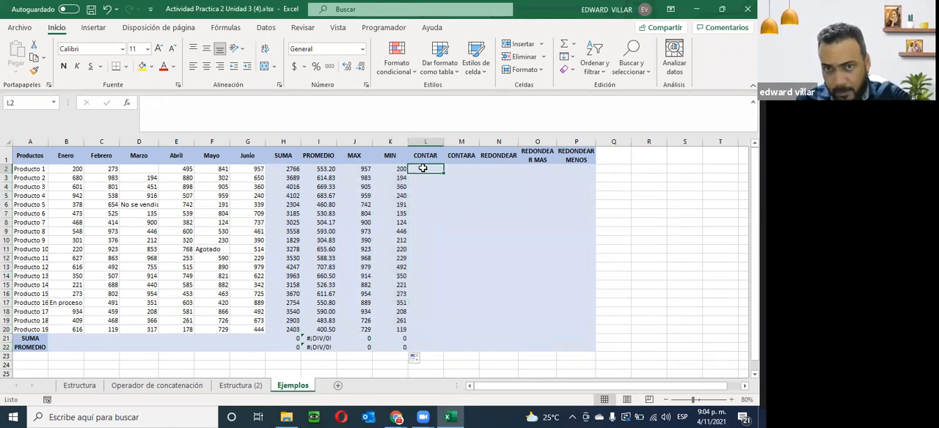
{"action": "left_click", "coordinate": [127, 104]}
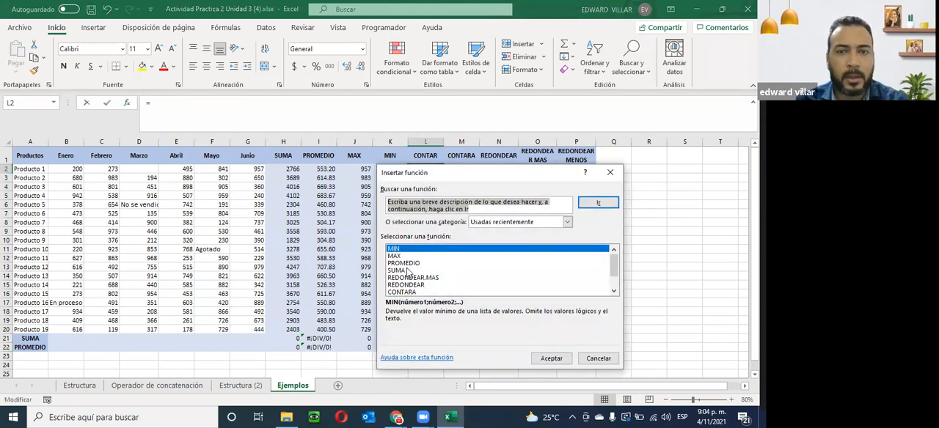
{"action": "scroll", "coordinate": [416, 292], "scroll_direction": "down", "scroll_amount": 1}
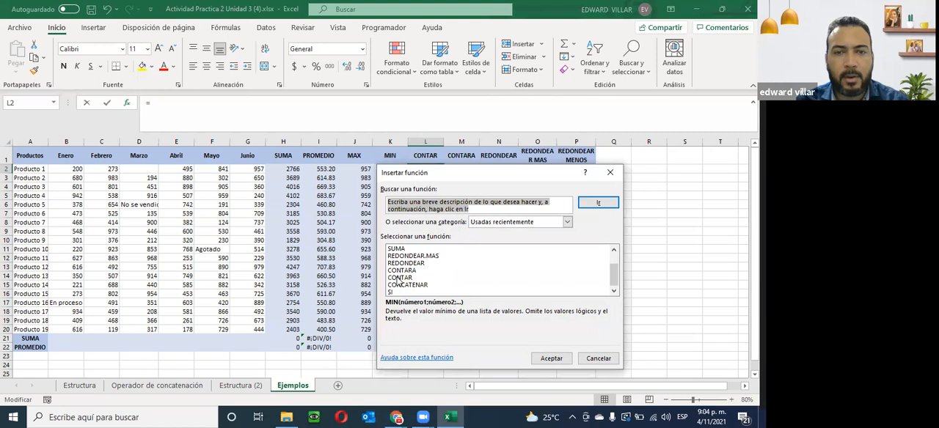
{"action": "left_click", "coordinate": [399, 278]}
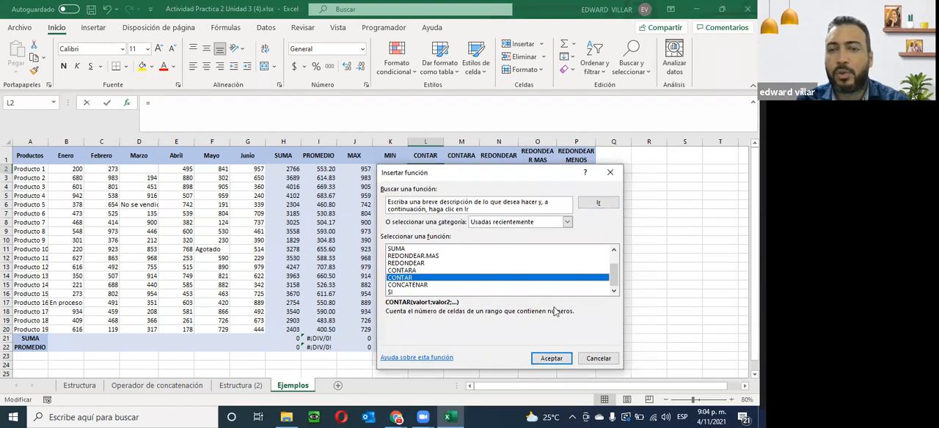
{"action": "left_click", "coordinate": [552, 359]}
{"action": "left_click_drag", "start_coordinate": [68, 169], "coordinate": [249, 169]}
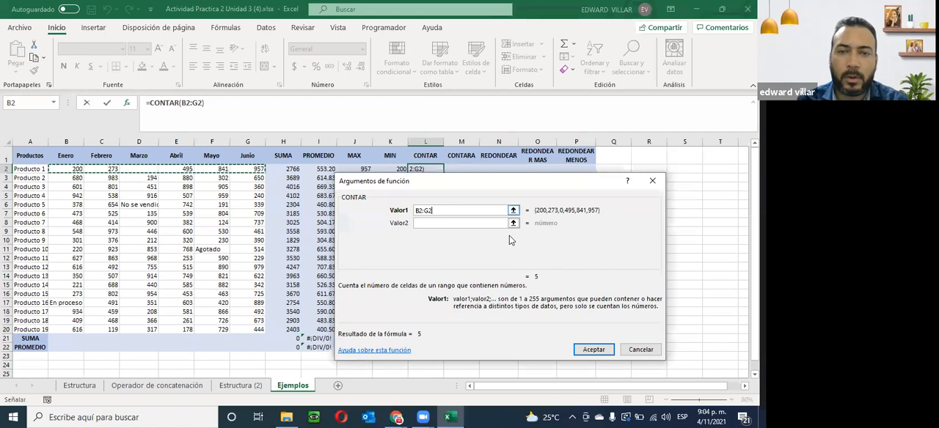
{"action": "left_click", "coordinate": [579, 350]}
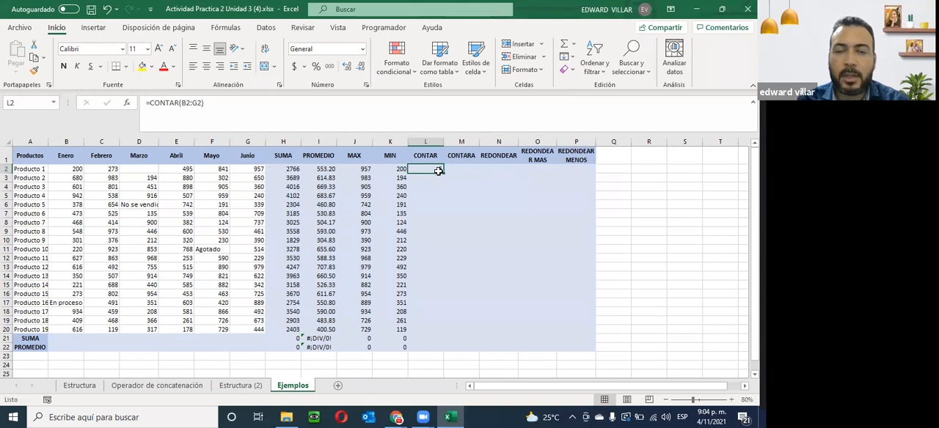
- Test how CONTAR reacts by entering 2 and the text "ed" in the empty cell D2, and clear the cell again
{"action": "left_click", "coordinate": [131, 172]}
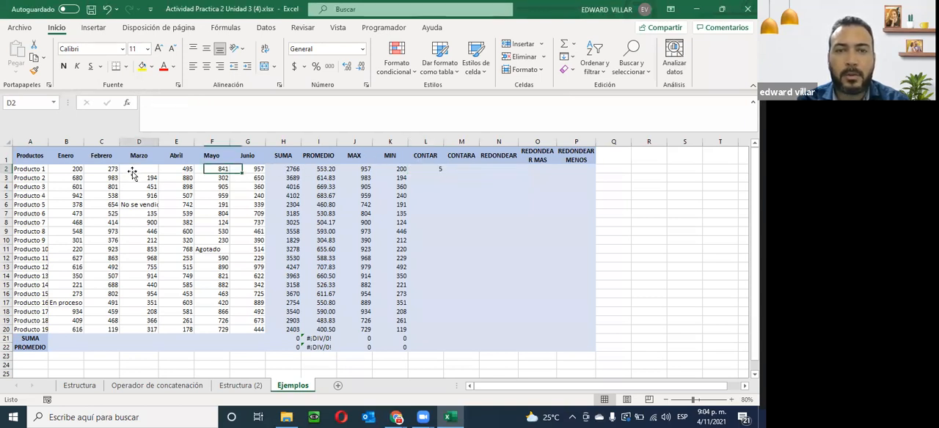
{"action": "type", "text": "2"}
{"action": "key", "text": "Return"}
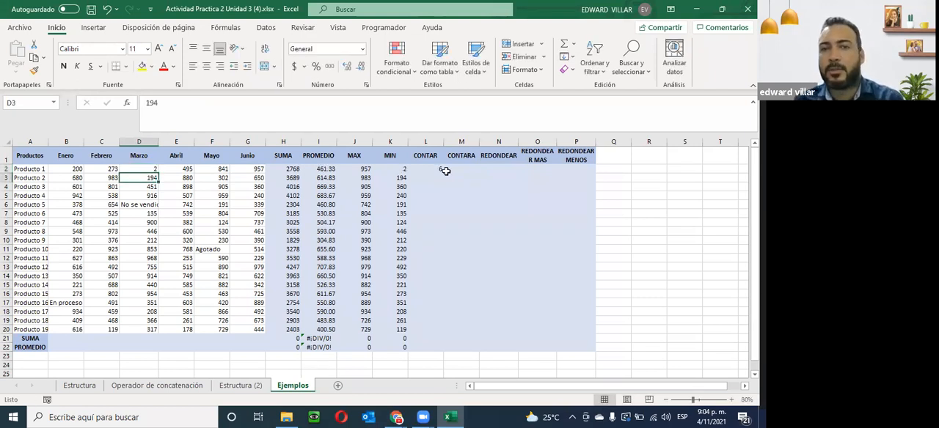
{"action": "left_click", "coordinate": [126, 169]}
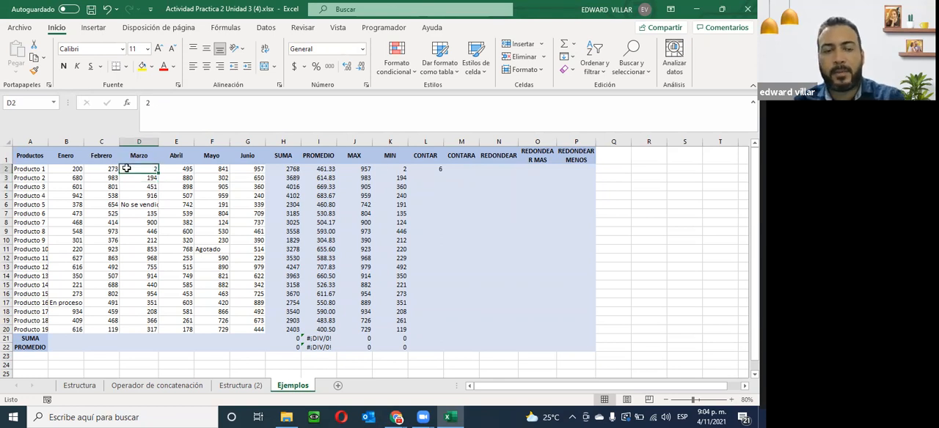
{"action": "type", "text": "ed"}
{"action": "key", "text": "Return"}
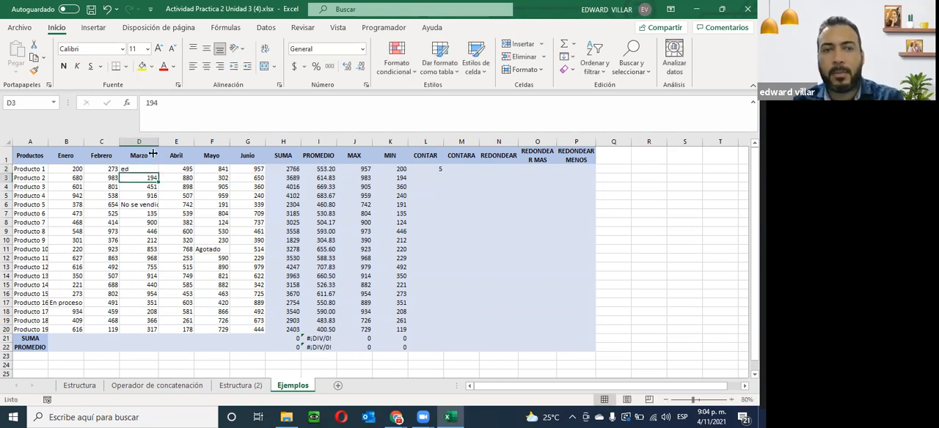
{"action": "left_click", "coordinate": [145, 169]}
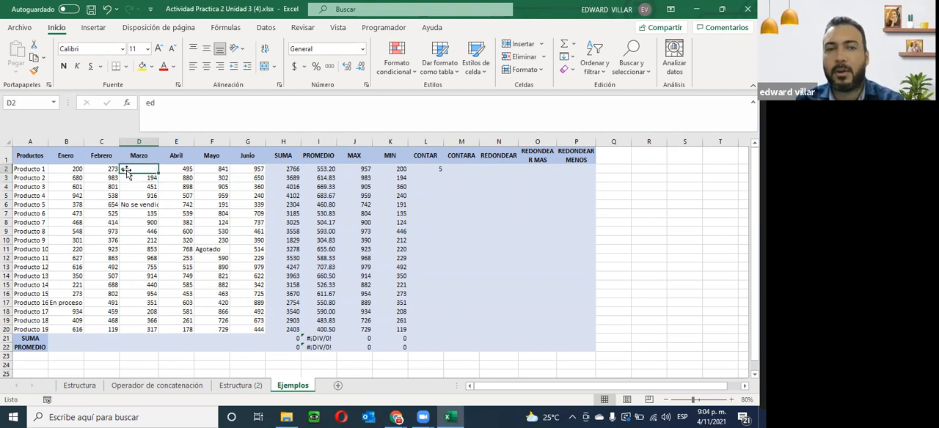
{"action": "key", "text": "Delete"}
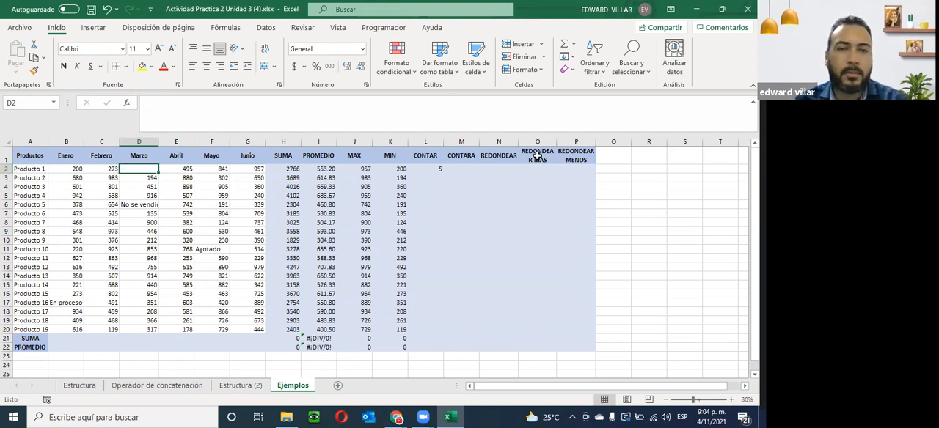
- Fill the CONTAR formula from L2 down its column to row 22
{"action": "left_click", "coordinate": [439, 169]}
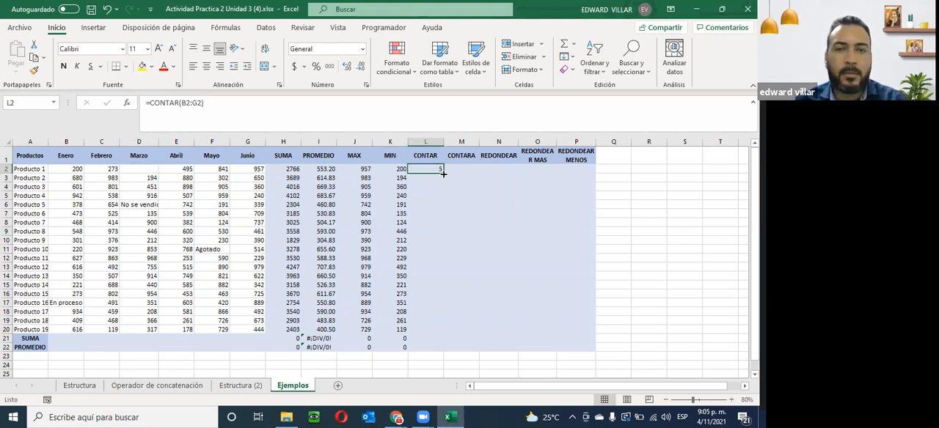
{"action": "double_click", "coordinate": [443, 173]}
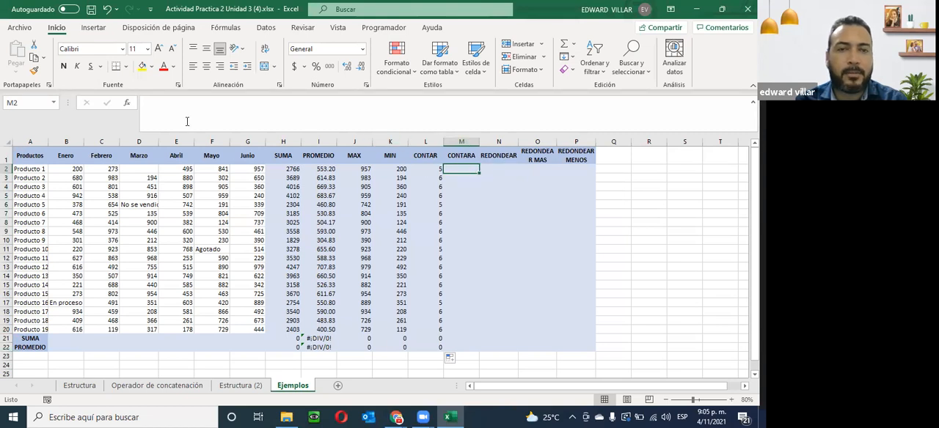
- Insert the CONTARA function over B2:G2 in cell M2
{"action": "left_click", "coordinate": [126, 104]}
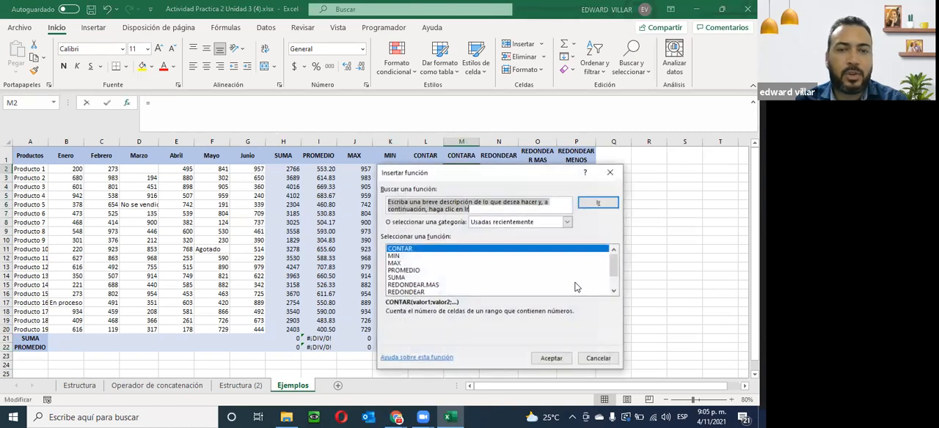
{"action": "scroll", "coordinate": [458, 273], "scroll_direction": "down", "scroll_amount": 1}
{"action": "double_click", "coordinate": [396, 280]}
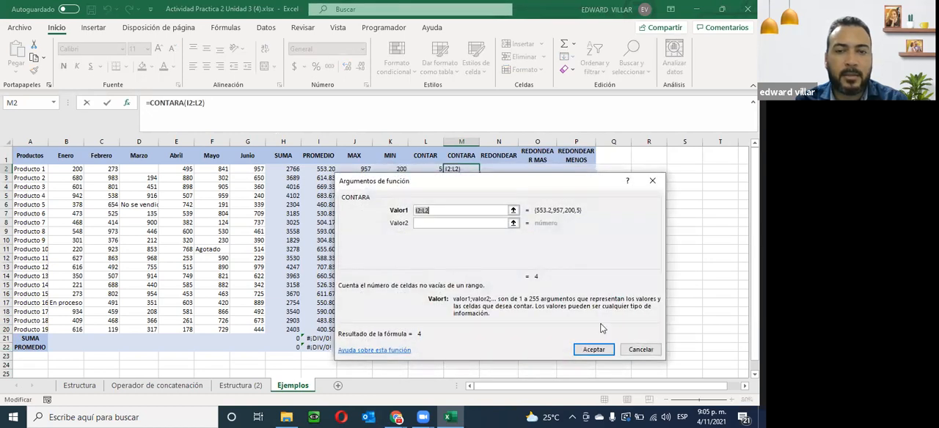
{"action": "left_click_drag", "start_coordinate": [445, 198], "coordinate": [598, 166]}
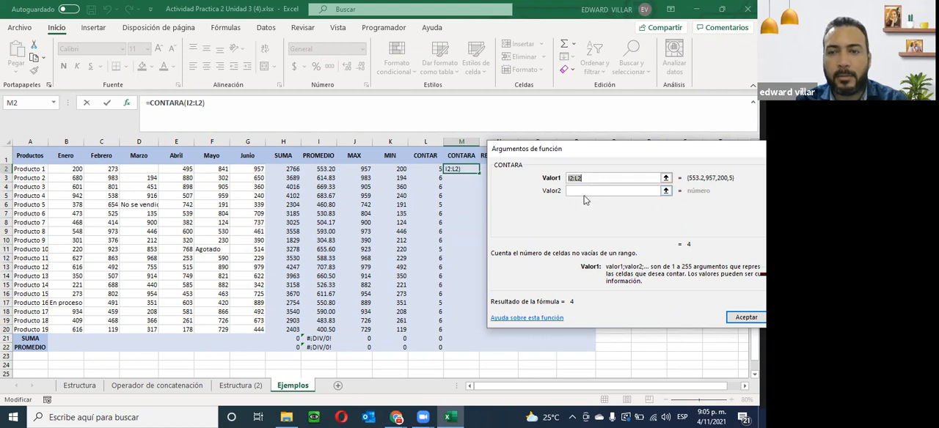
{"action": "left_click_drag", "start_coordinate": [72, 167], "coordinate": [253, 169]}
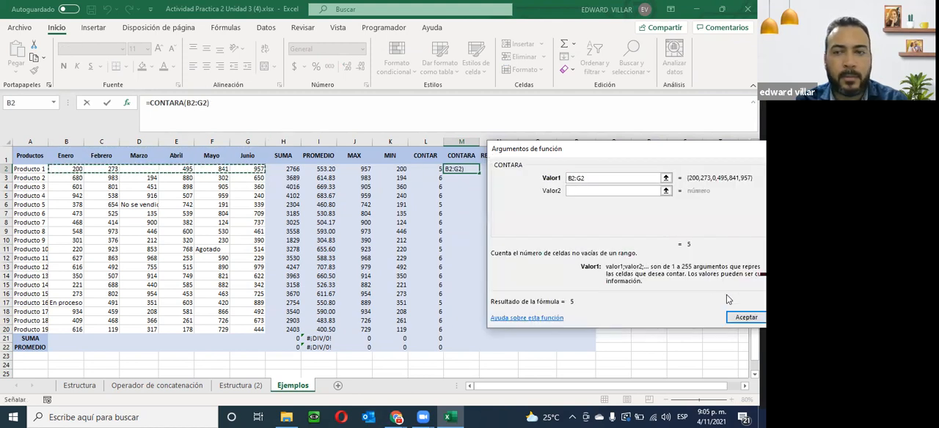
{"action": "left_click", "coordinate": [746, 317]}
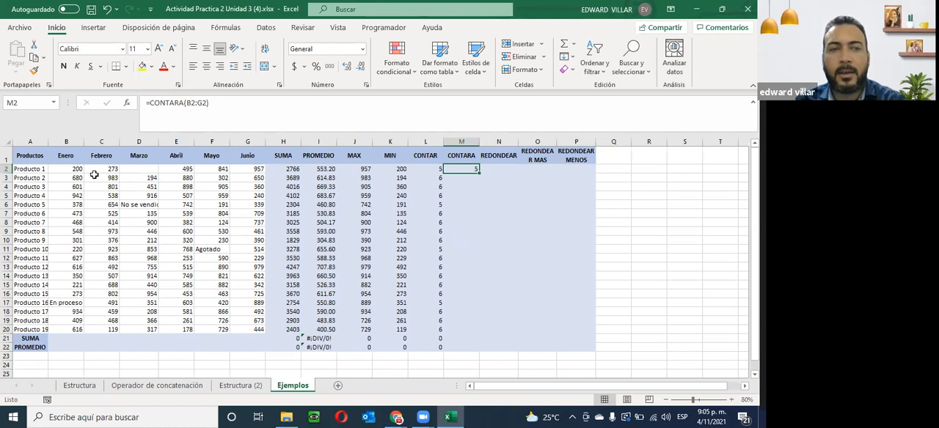
- Test how CONTARA reacts by entering a first name as text in the empty cell D2, and clear the cell again
{"action": "left_click", "coordinate": [139, 170]}
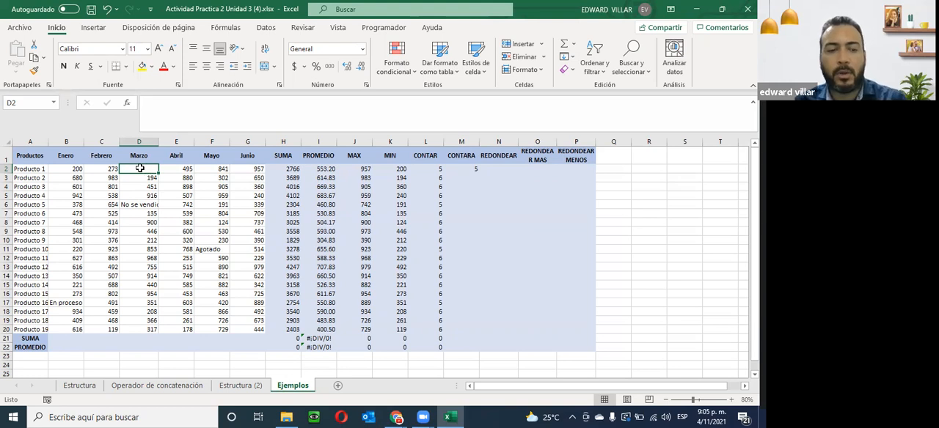
{"action": "type", "text": "edward"}
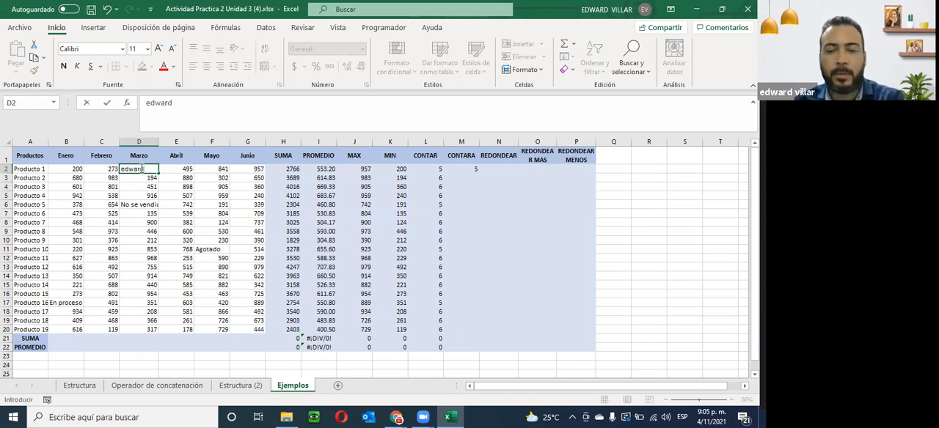
{"action": "key", "text": "Return"}
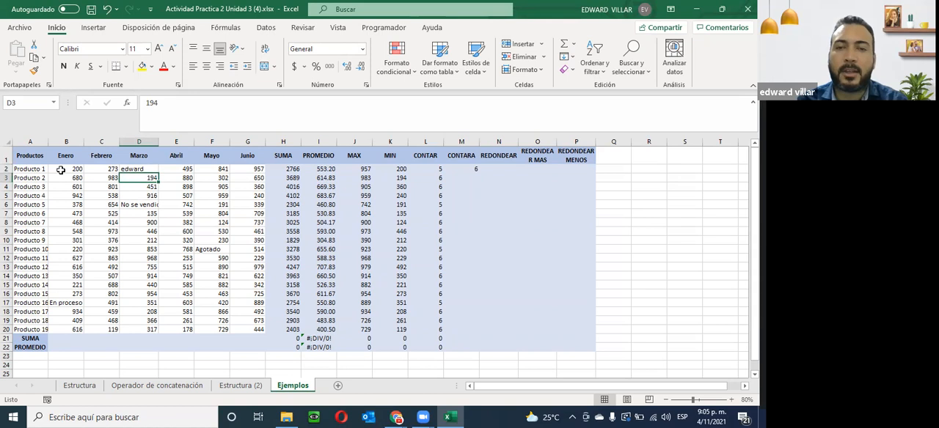
{"action": "left_click", "coordinate": [137, 170]}
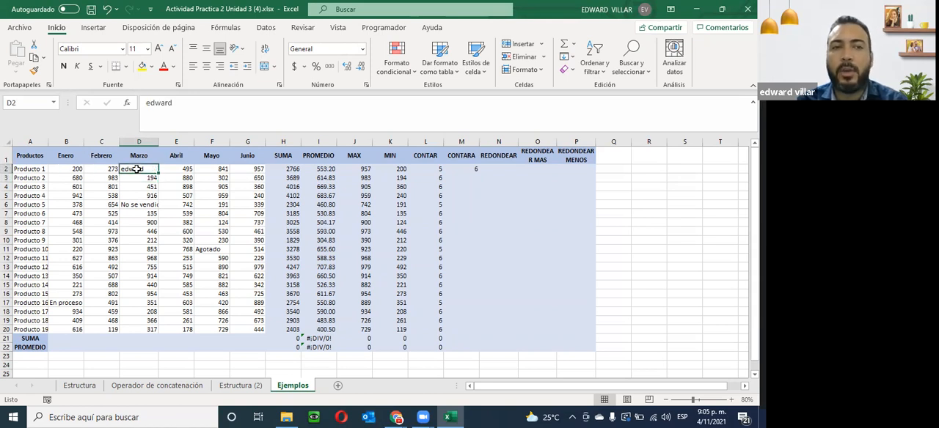
{"action": "key", "text": "Delete"}
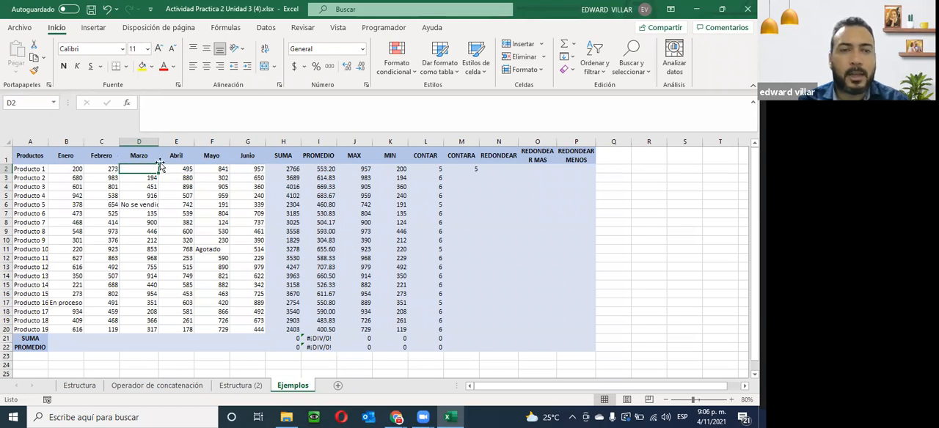
- Fill the CONTARA formula from M2 down its column to row 22
{"action": "left_click", "coordinate": [470, 171]}
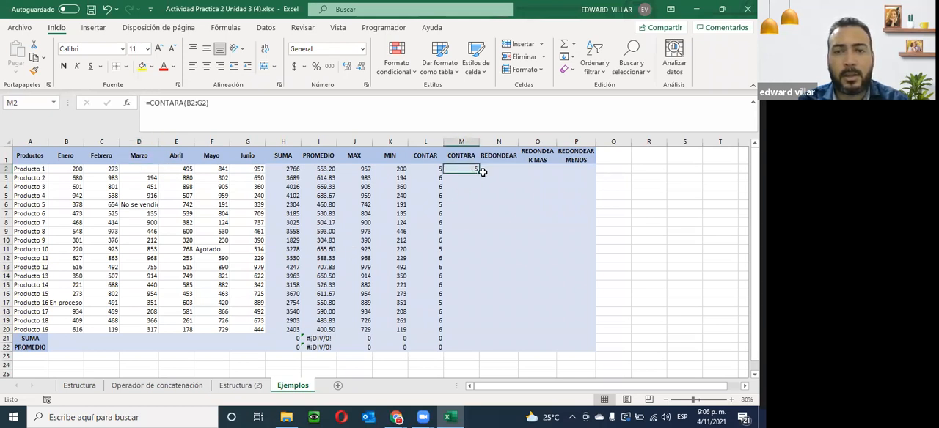
{"action": "double_click", "coordinate": [478, 171]}
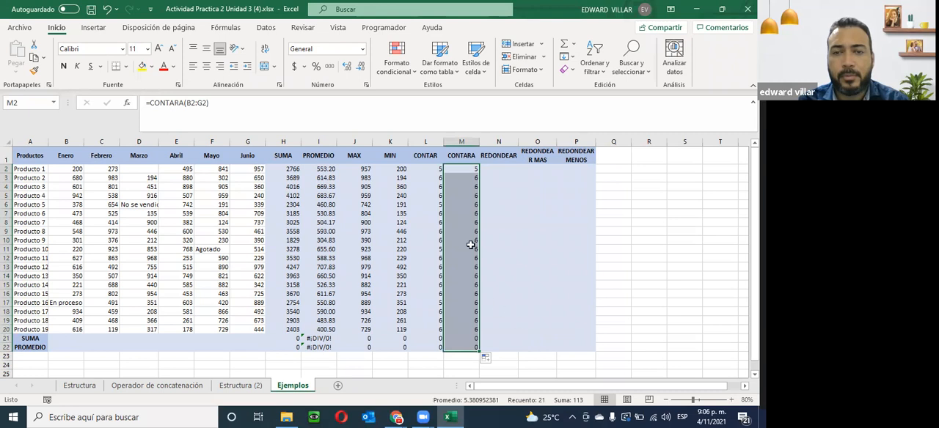
- Start a REDONDEAR function in cell N2 with the average in I2 as the number to round
{"action": "left_click", "coordinate": [497, 170]}
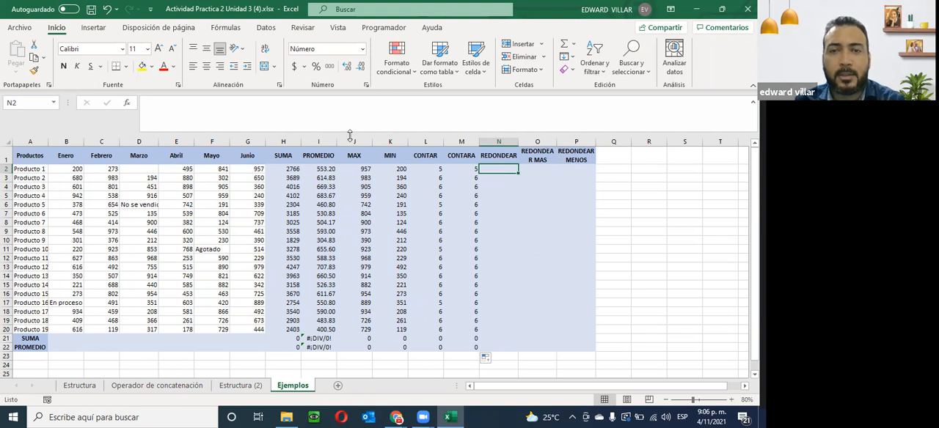
{"action": "left_click", "coordinate": [126, 103]}
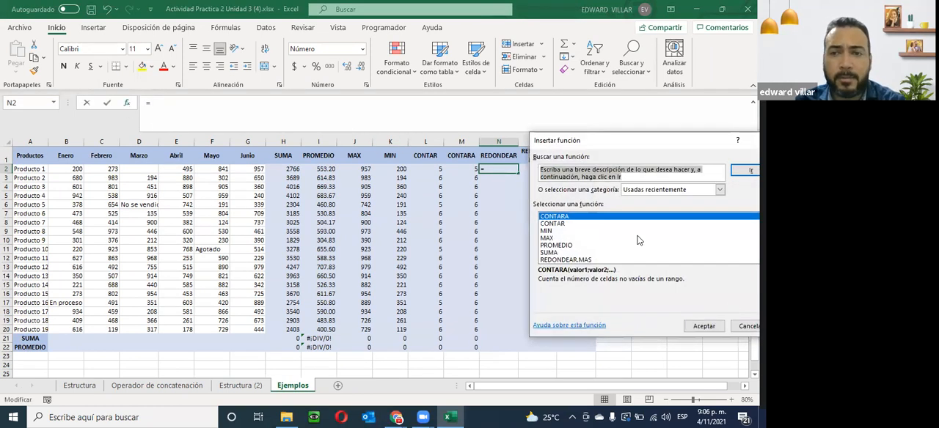
{"action": "scroll", "coordinate": [611, 244], "scroll_direction": "down", "scroll_amount": 1}
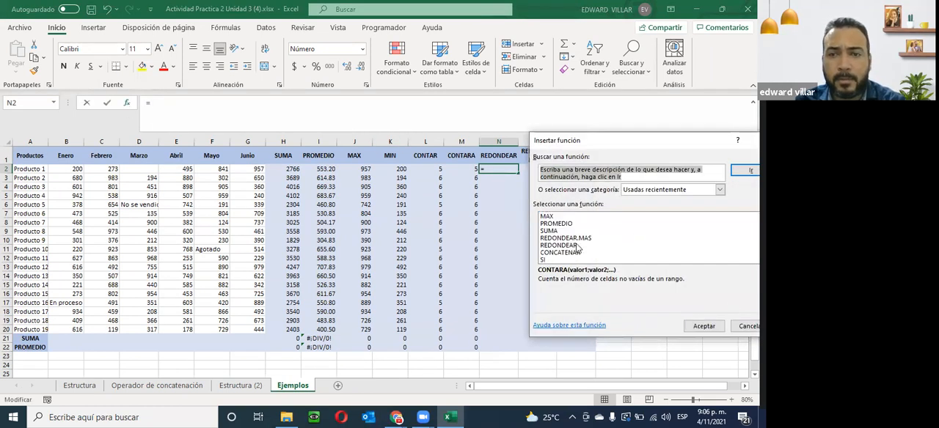
{"action": "left_click", "coordinate": [577, 248]}
{"action": "left_click", "coordinate": [703, 325]}
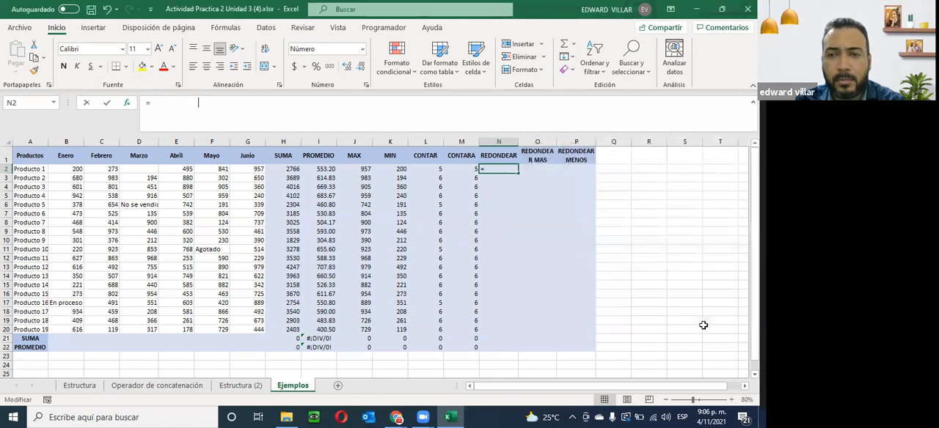
{"action": "left_click", "coordinate": [703, 325]}
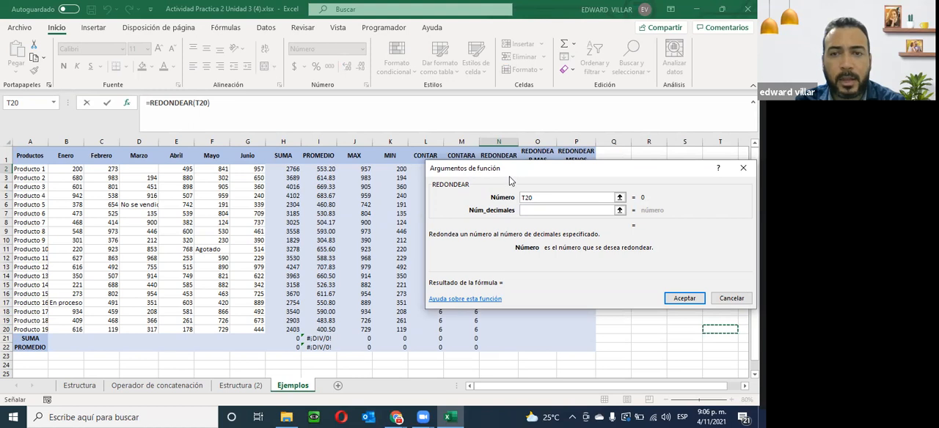
{"action": "left_click", "coordinate": [330, 169]}
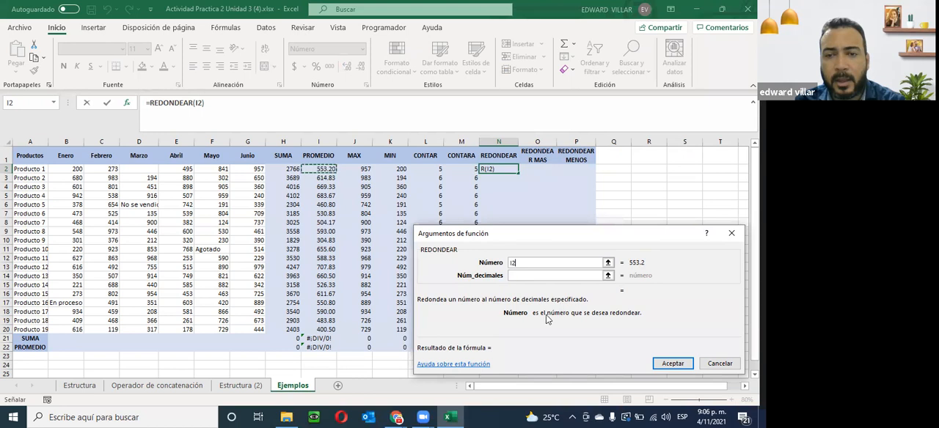
- Try 1, 2, 0 and -1 as the number of decimals of the REDONDEAR function to compare the results
{"action": "left_click", "coordinate": [516, 275]}
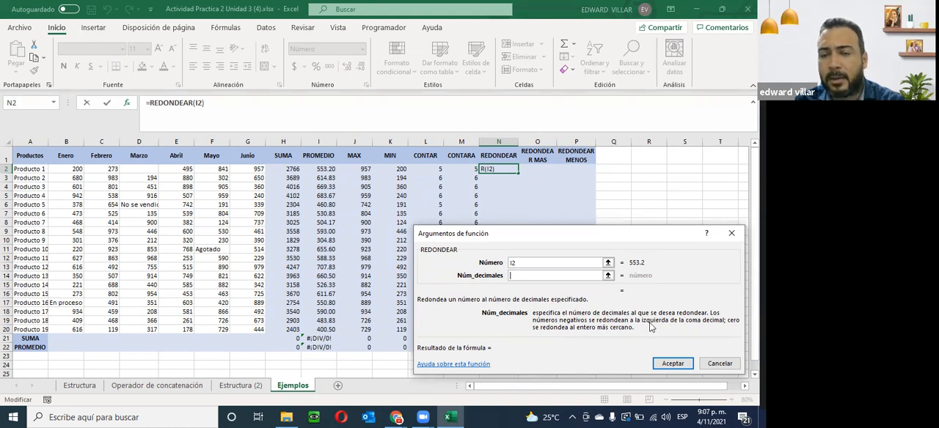
{"action": "left_click", "coordinate": [529, 275]}
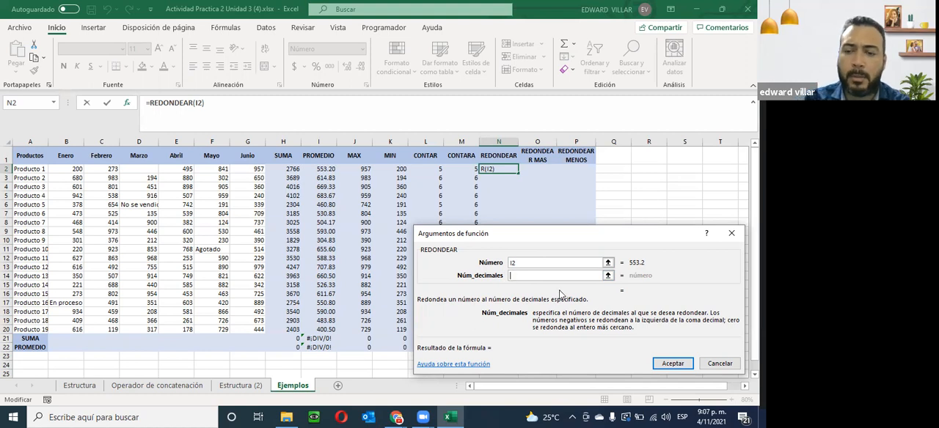
{"action": "type", "text": "1"}
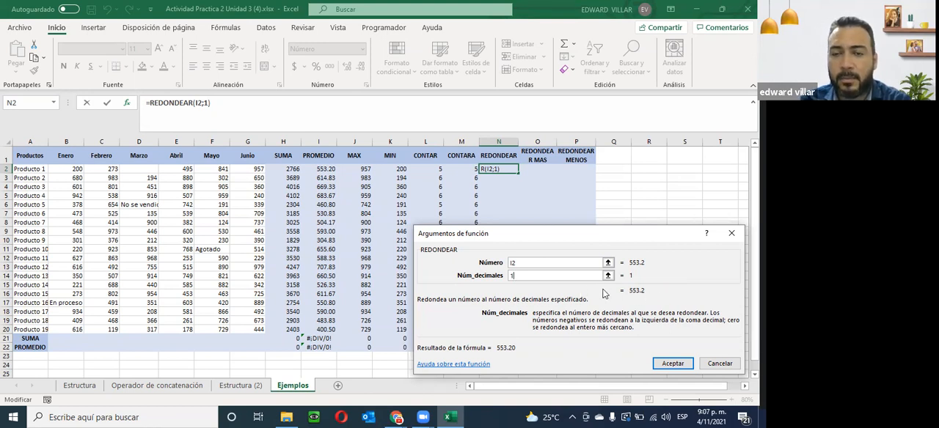
{"action": "key", "text": "BackSpace"}
{"action": "type", "text": "2"}
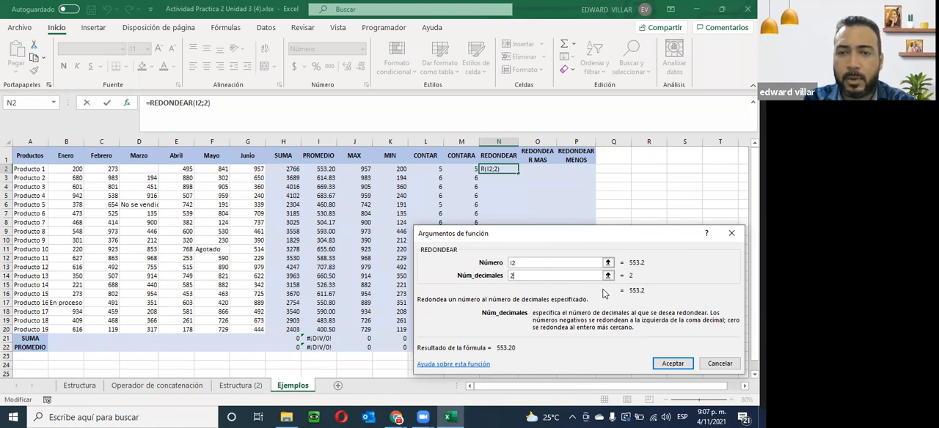
{"action": "key", "text": "BackSpace"}
{"action": "type", "text": "0"}
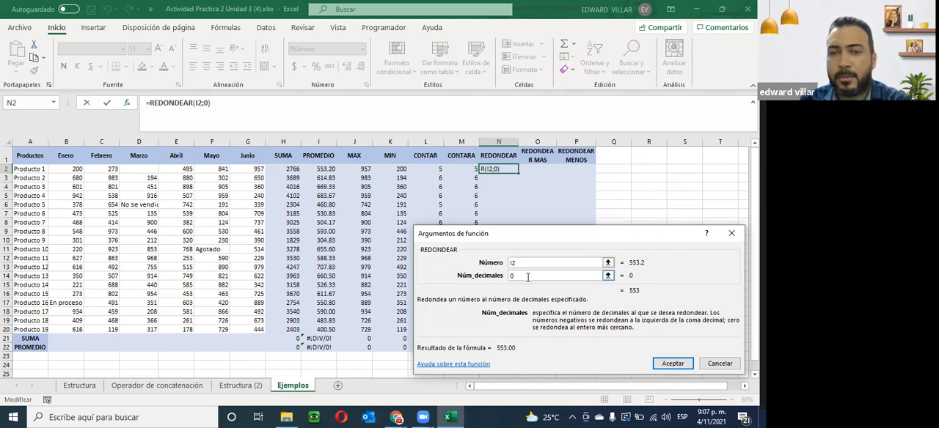
{"action": "key", "text": "BackSpace"}
{"action": "type", "text": "-1"}
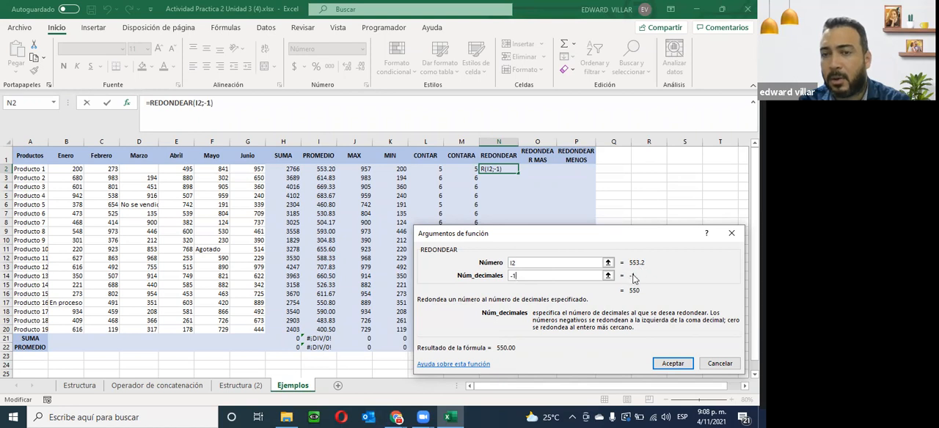
- Try -0, -1 and again 1 as the number of decimals of the REDONDEAR function
{"action": "key", "text": "BackSpace"}
{"action": "type", "text": "0"}
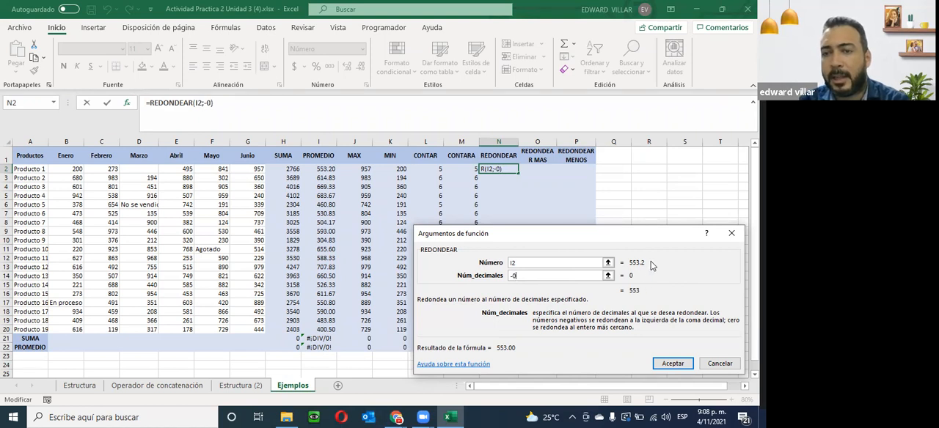
{"action": "key", "text": "BackSpace"}
{"action": "type", "text": "1"}
{"action": "key", "text": "BackSpace"}
{"action": "key", "text": "BackSpace"}
{"action": "type", "text": "-1"}
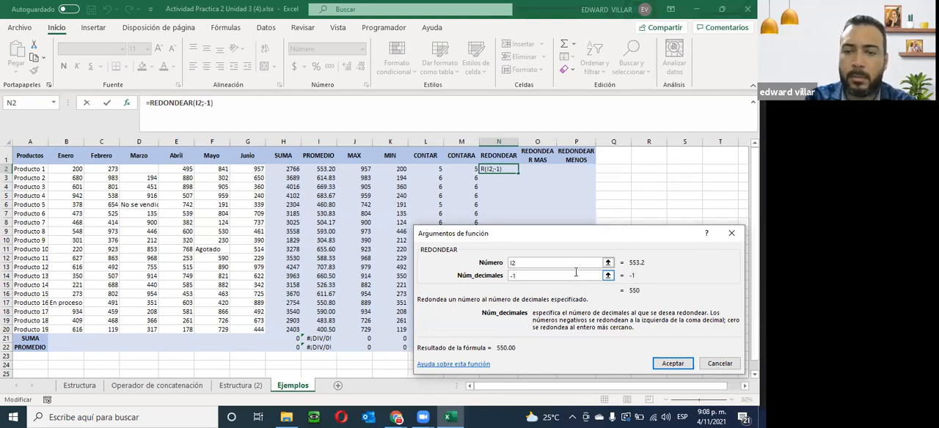
{"action": "key", "text": "BackSpace"}
{"action": "key", "text": "BackSpace"}
{"action": "type", "text": "+"}
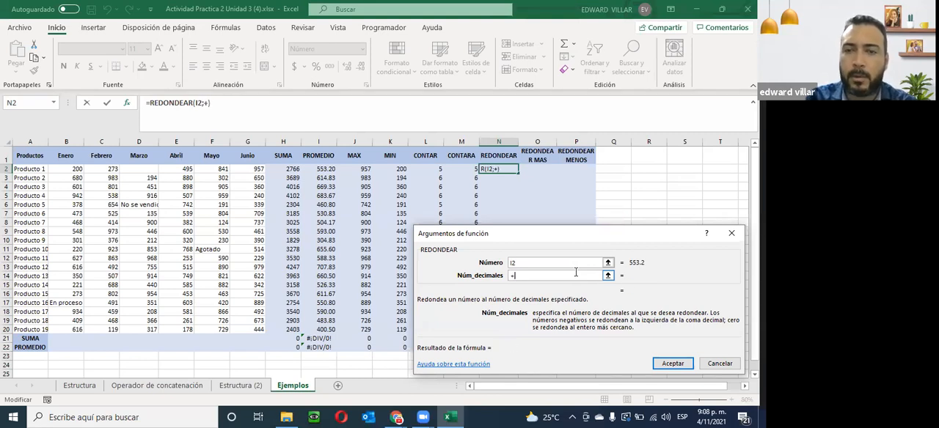
{"action": "key", "text": "BackSpace"}
{"action": "type", "text": "1"}
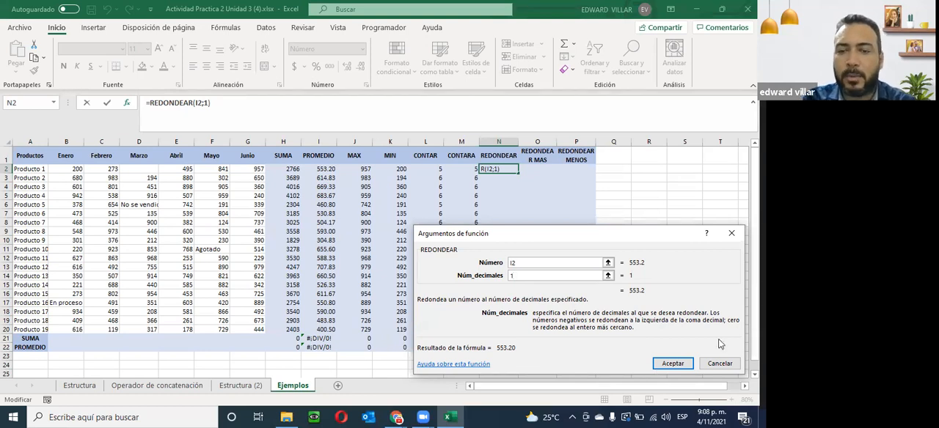
- Set REDONDEAR to 0 decimals, insert it in N2 and fill the formula down the column to row 22
{"action": "key", "text": "BackSpace"}
{"action": "type", "text": "0"}
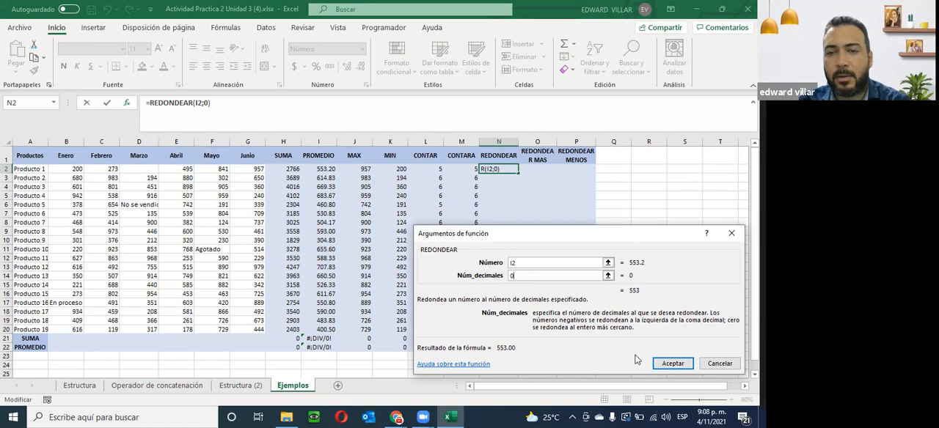
{"action": "left_click", "coordinate": [672, 364]}
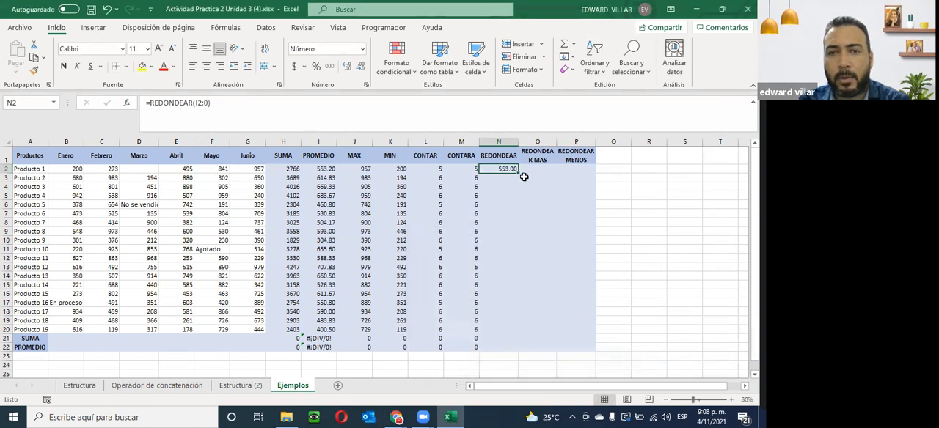
{"action": "double_click", "coordinate": [518, 174]}
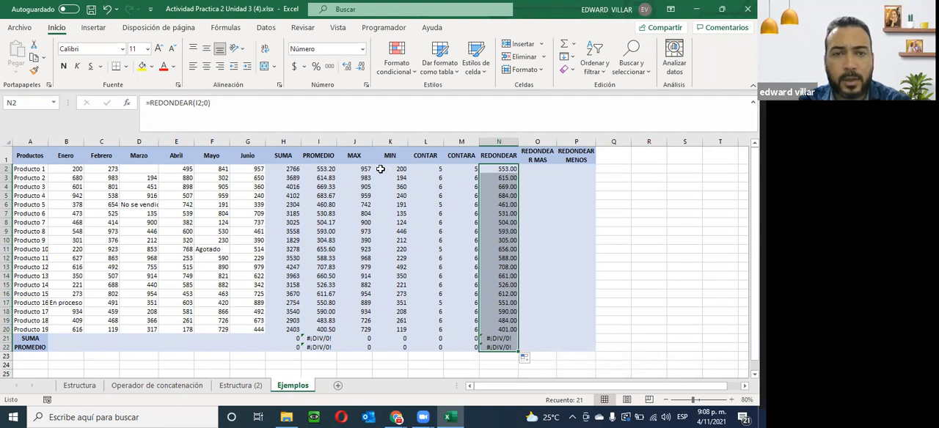
- Compare the average in I3 with the rounded values in N3 and N4, and review the REDONDEAR formula in N2
{"action": "left_click", "coordinate": [320, 180]}
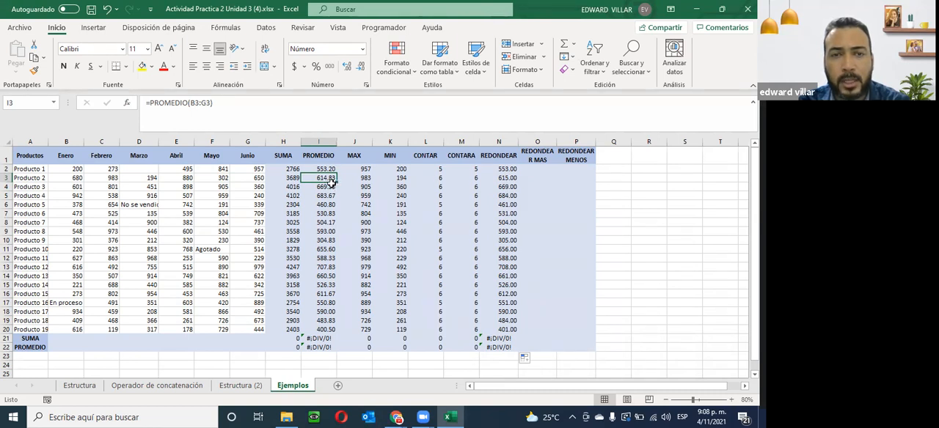
{"action": "left_click", "coordinate": [513, 179]}
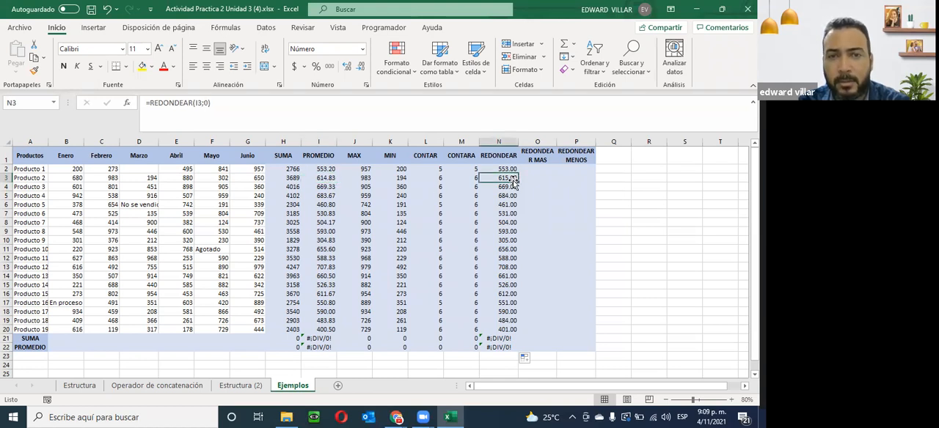
{"action": "left_click", "coordinate": [503, 188]}
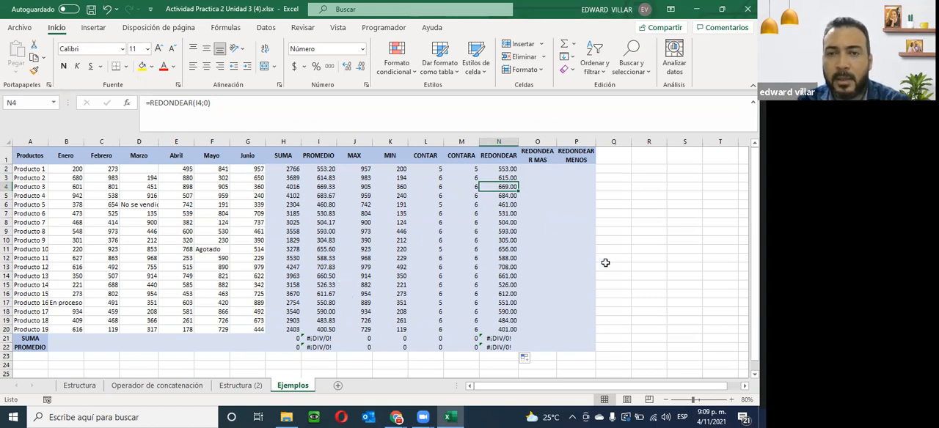
{"action": "left_click", "coordinate": [550, 181]}
{"action": "left_click", "coordinate": [537, 169]}
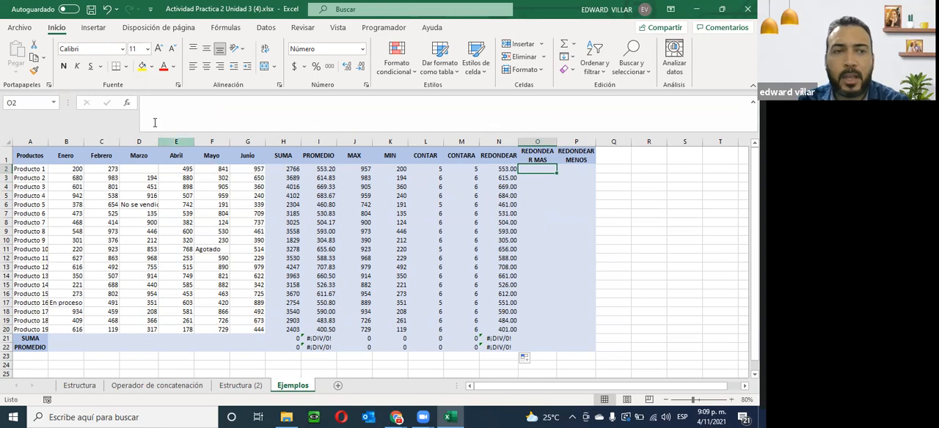
{"action": "left_click", "coordinate": [497, 171]}
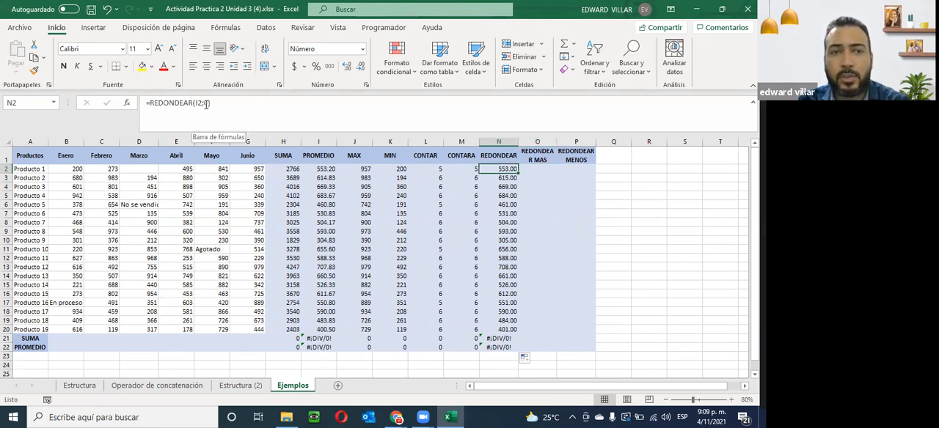
- Insert the REDONDEAR.MAS function in O2 with I2 as the number and 0 decimals
{"action": "left_click", "coordinate": [536, 168]}
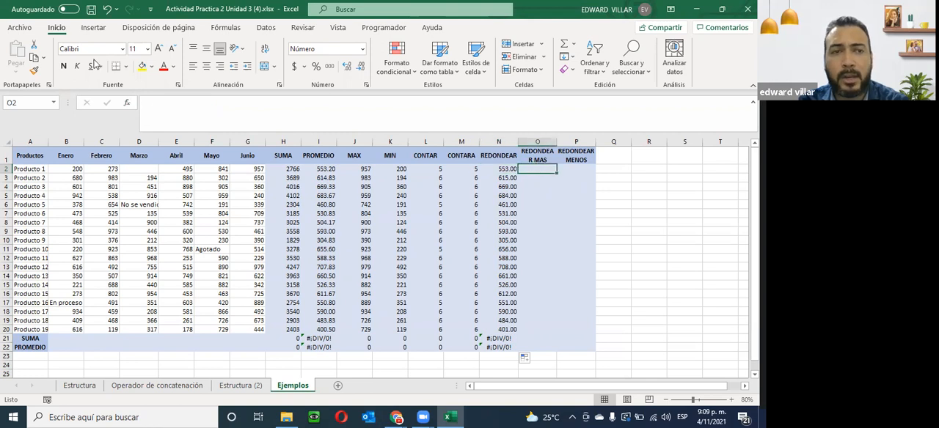
{"action": "left_click", "coordinate": [126, 103]}
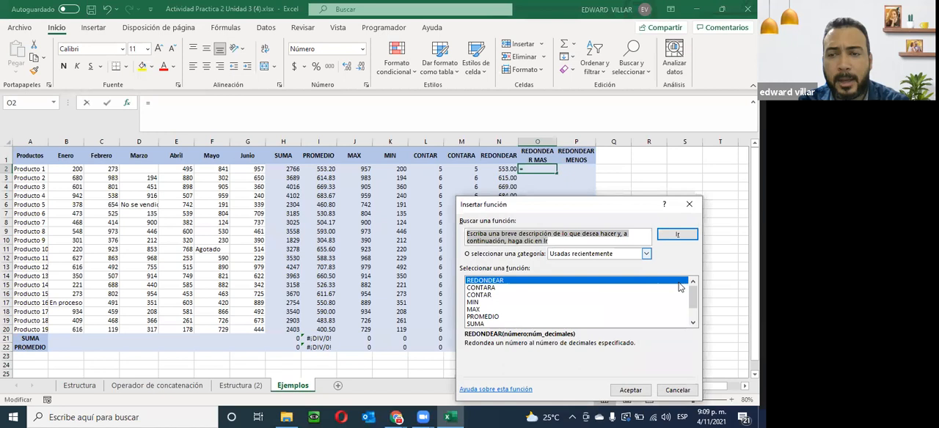
{"action": "left_click", "coordinate": [692, 324]}
{"action": "left_click", "coordinate": [692, 323]}
{"action": "left_click", "coordinate": [692, 324]}
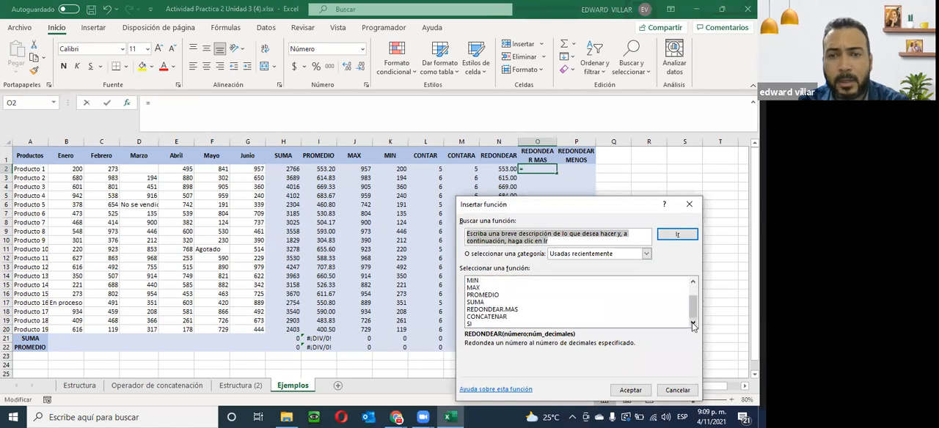
{"action": "left_click", "coordinate": [512, 312]}
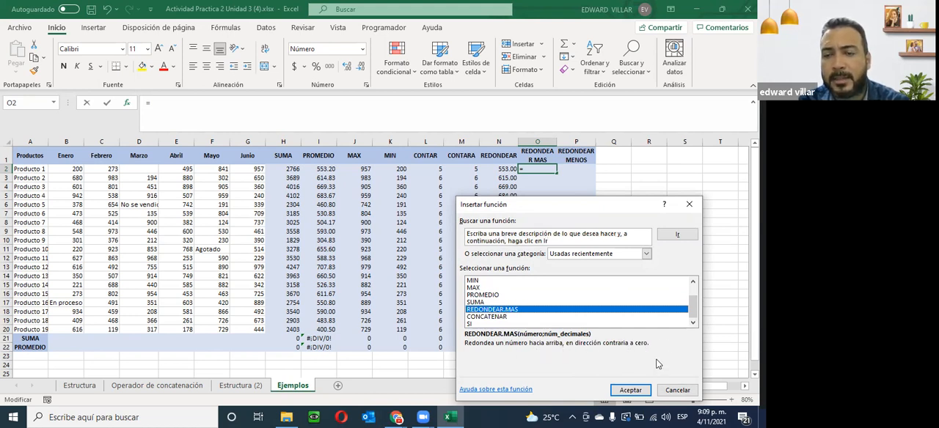
{"action": "left_click", "coordinate": [631, 390]}
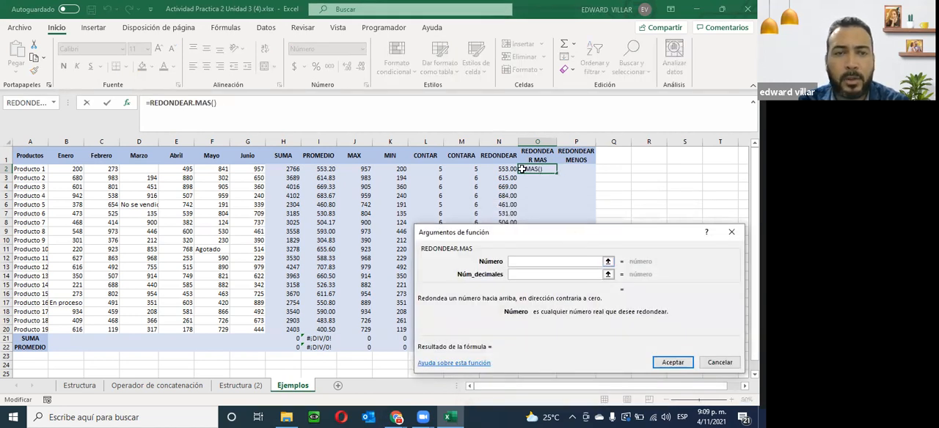
{"action": "left_click", "coordinate": [324, 170]}
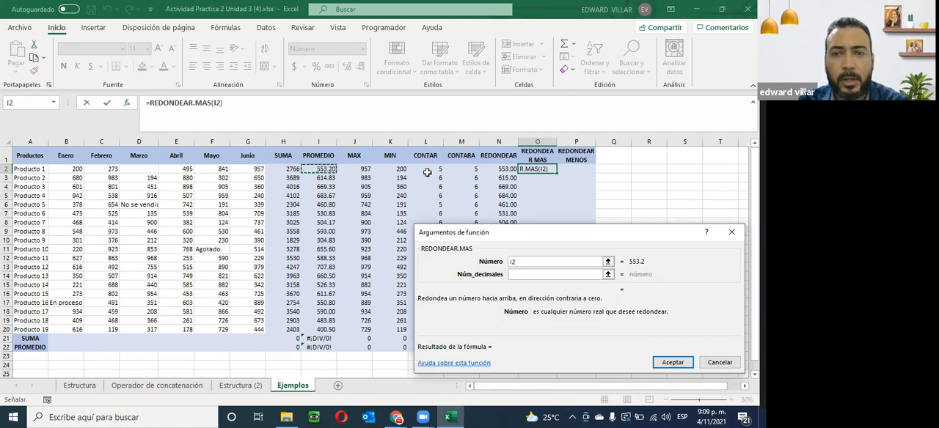
{"action": "left_click", "coordinate": [518, 274]}
{"action": "type", "text": "0"}
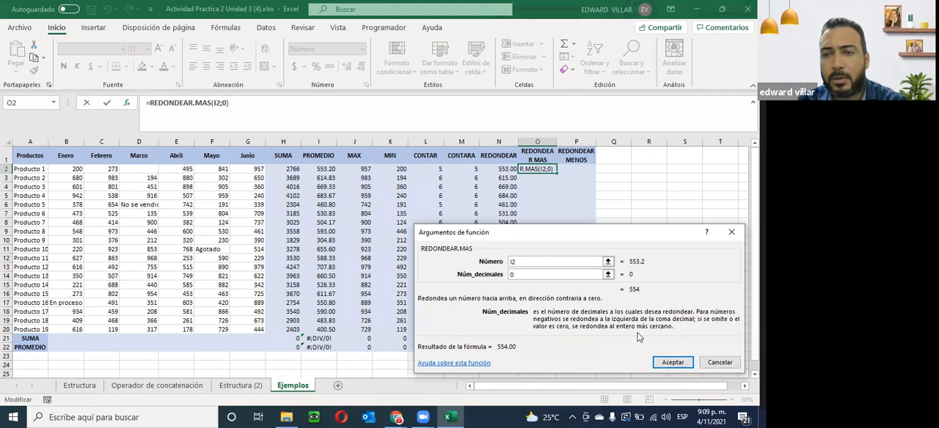
{"action": "left_click", "coordinate": [674, 363]}
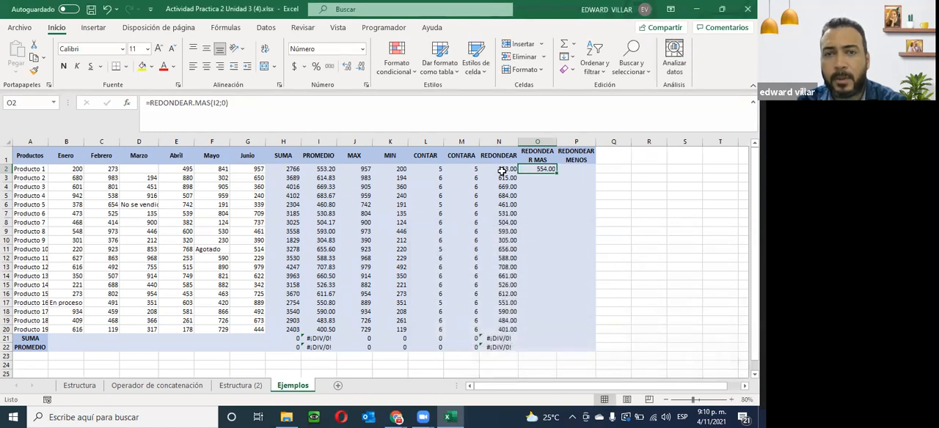
- Compare N2 with O2 and fill the REDONDEAR.MAS formula down the column to row 22
{"action": "left_click", "coordinate": [507, 172]}
{"action": "left_click", "coordinate": [540, 171]}
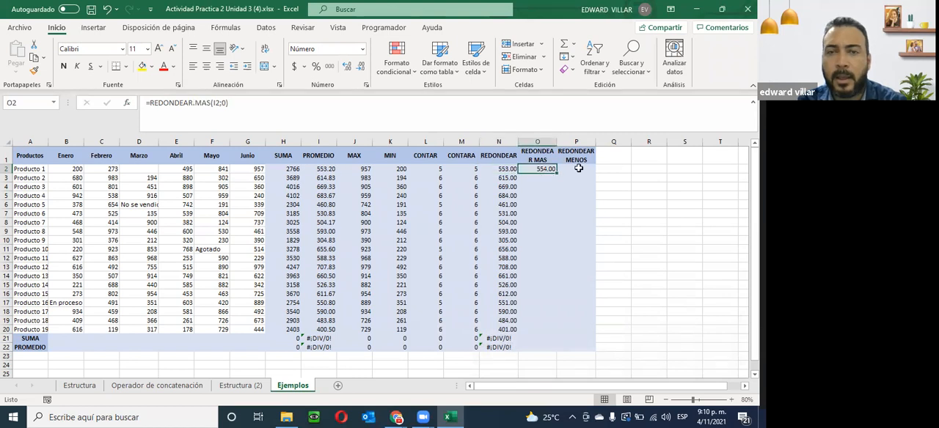
{"action": "left_click", "coordinate": [580, 168]}
{"action": "left_click", "coordinate": [551, 173]}
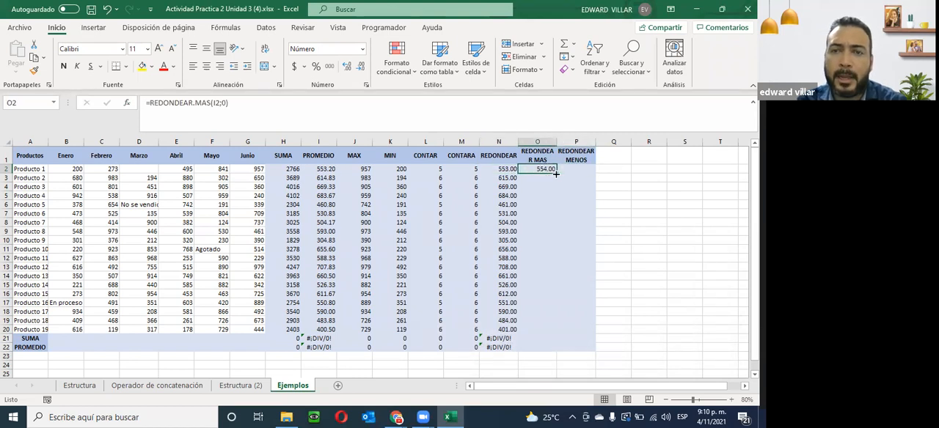
{"action": "double_click", "coordinate": [556, 174]}
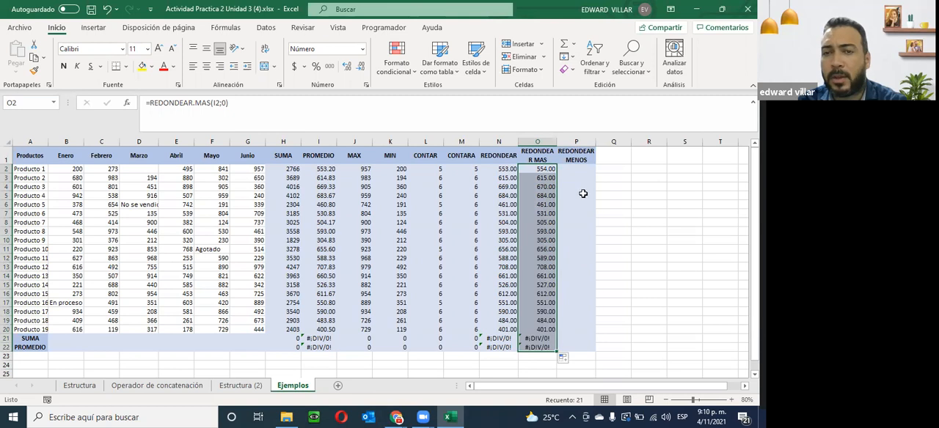
- Search for the redondear.menos function and start inserting it in P2
{"action": "left_click", "coordinate": [579, 167]}
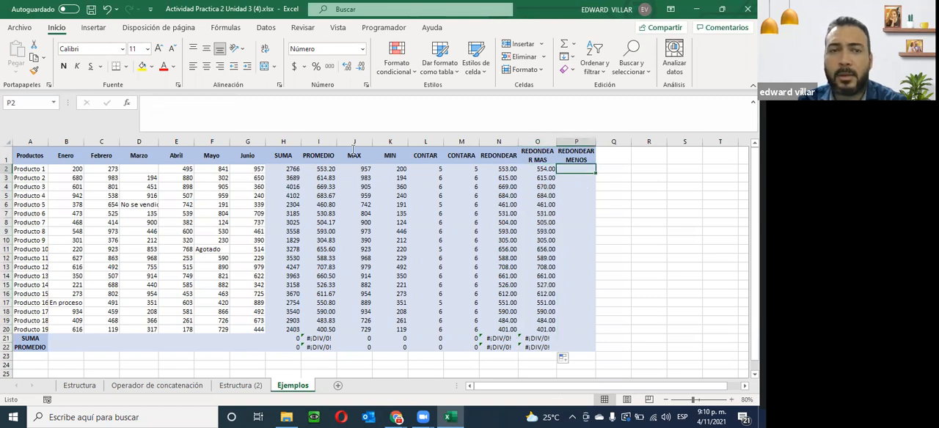
{"action": "left_click", "coordinate": [127, 104]}
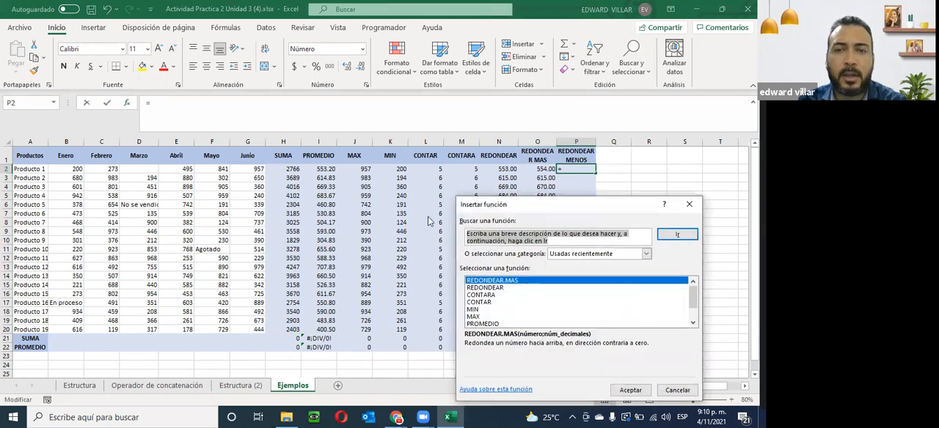
{"action": "type", "text": "redo"}
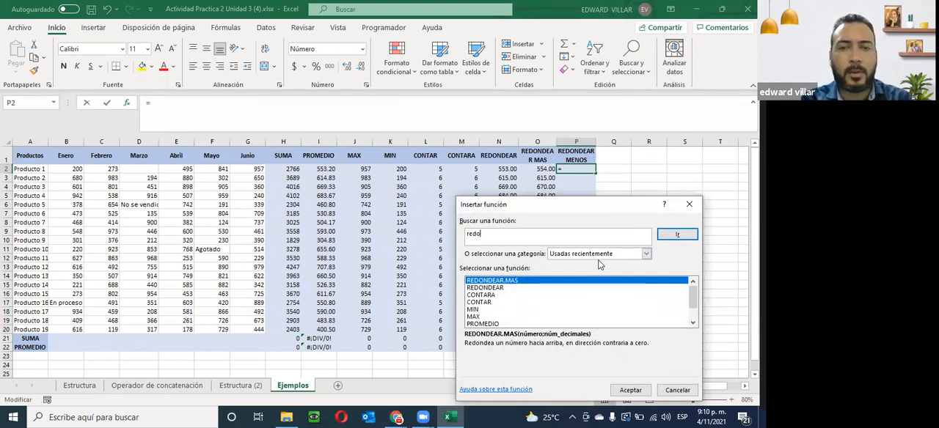
{"action": "type", "text": "ndea"}
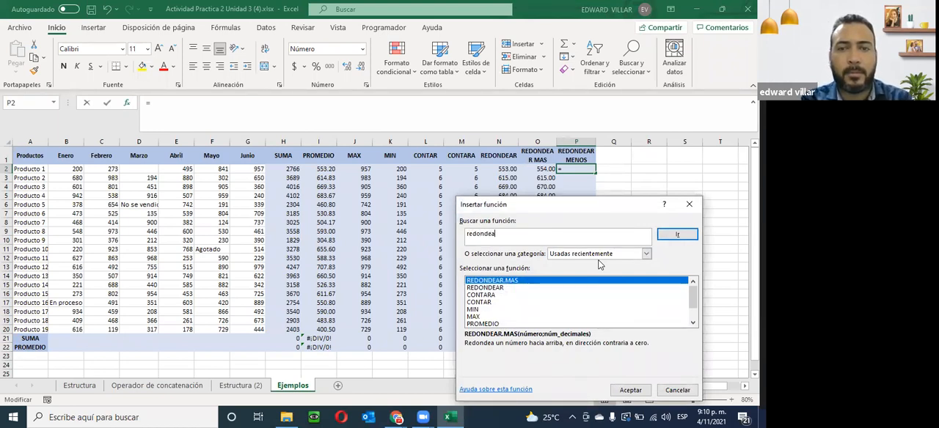
{"action": "type", "text": "r.menos"}
{"action": "left_click", "coordinate": [673, 235]}
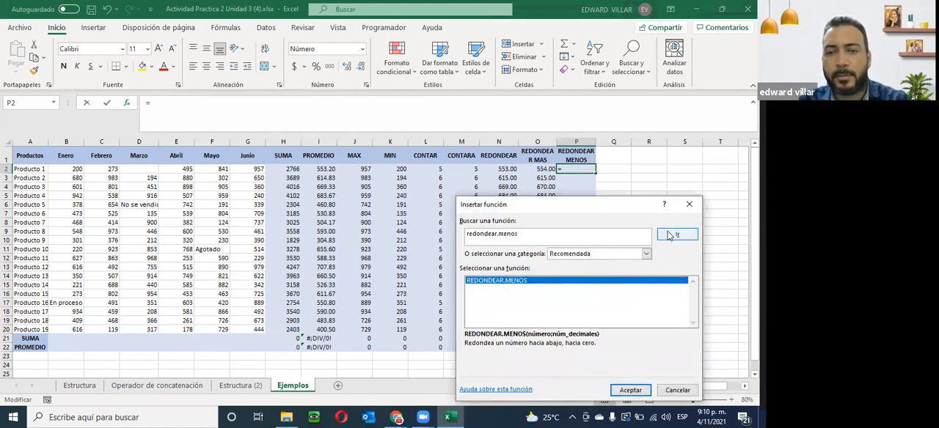
{"action": "left_click", "coordinate": [631, 392]}
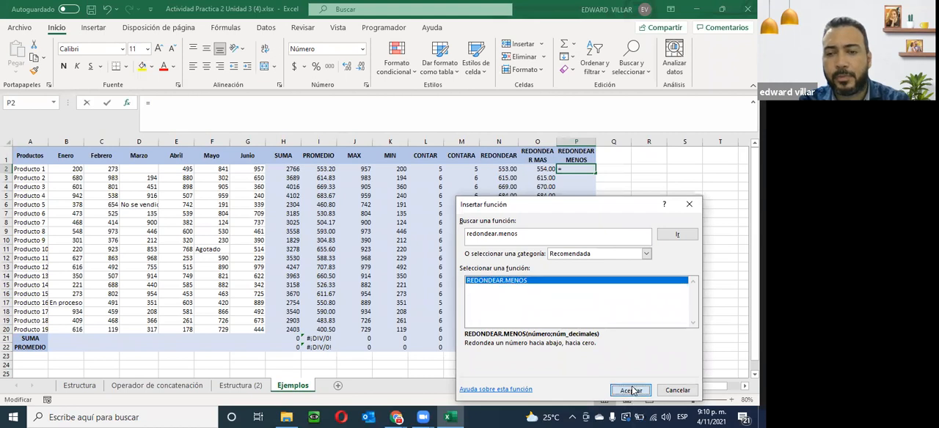
- Give REDONDEAR.MENOS I2 as the number and 0 decimals, then fill the formula down the column to row 22
{"action": "left_click", "coordinate": [319, 171]}
{"action": "left_click", "coordinate": [519, 273]}
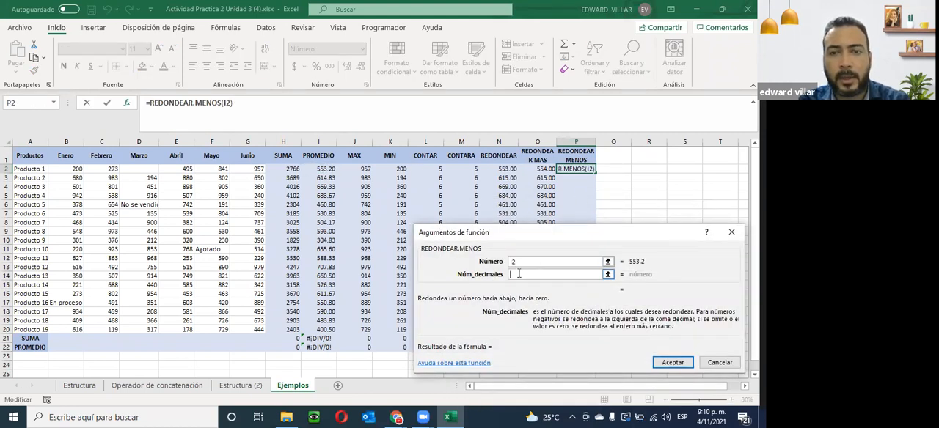
{"action": "type", "text": "0"}
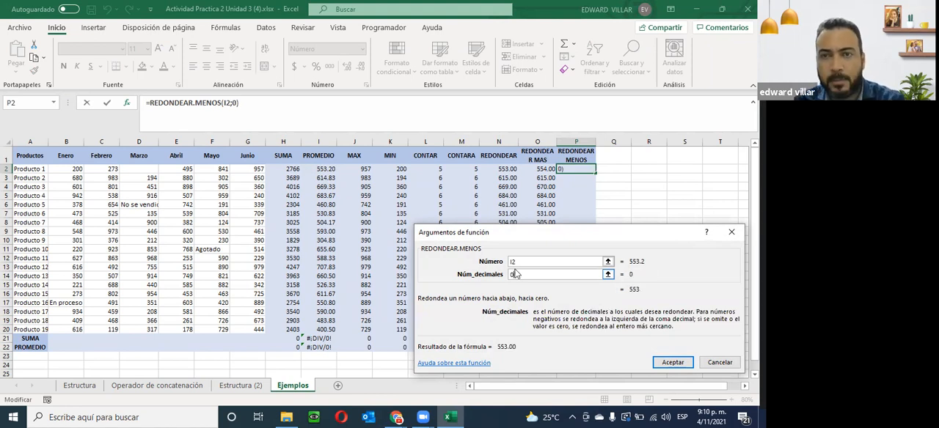
{"action": "left_click", "coordinate": [670, 364]}
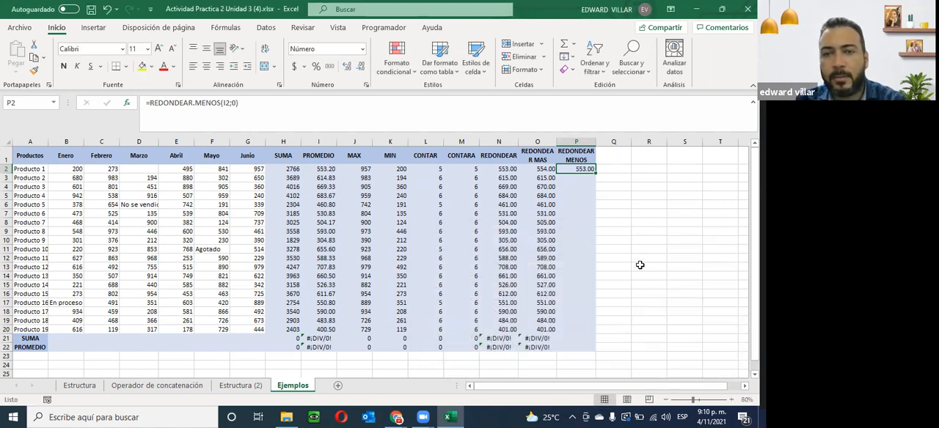
{"action": "double_click", "coordinate": [595, 173]}
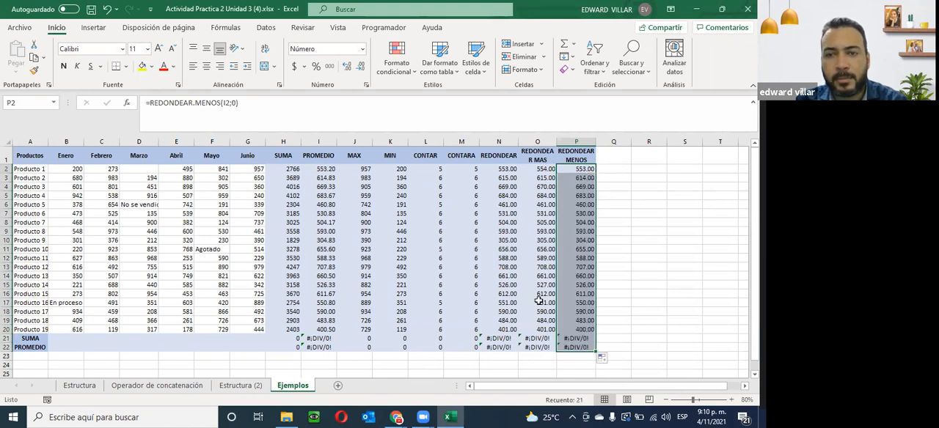
- Compare the rounded values in N3 and P3, and review the REDONDEAR.MENOS function arguments in P15
{"action": "left_click", "coordinate": [501, 179]}
{"action": "left_click", "coordinate": [582, 177]}
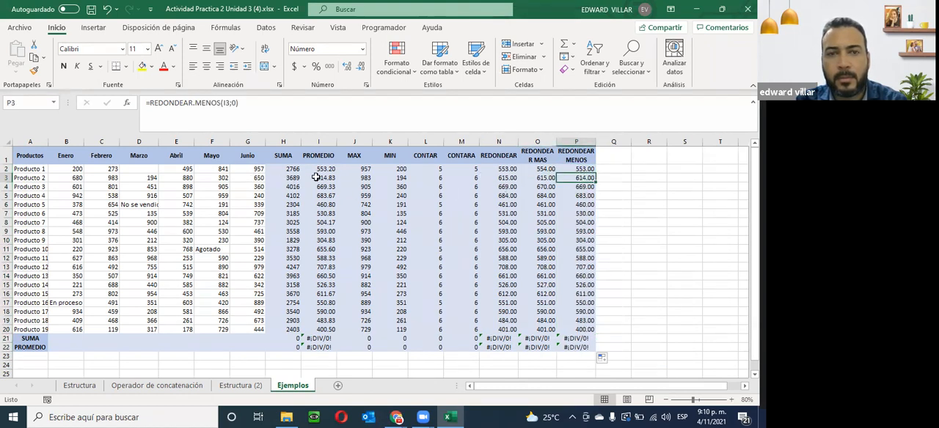
{"action": "left_click", "coordinate": [572, 284]}
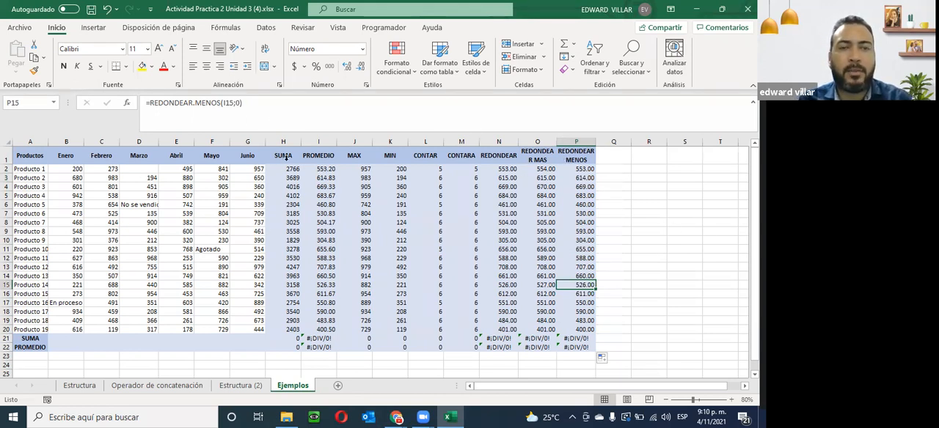
{"action": "left_click", "coordinate": [126, 103]}
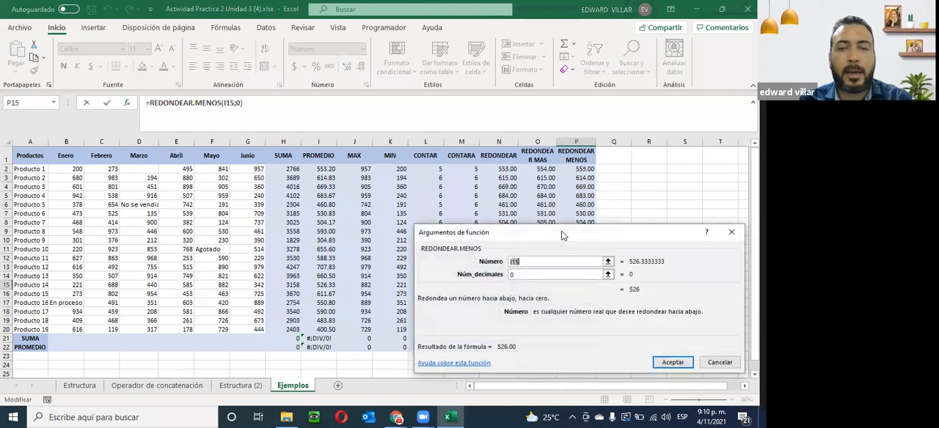
{"action": "left_click", "coordinate": [715, 362]}
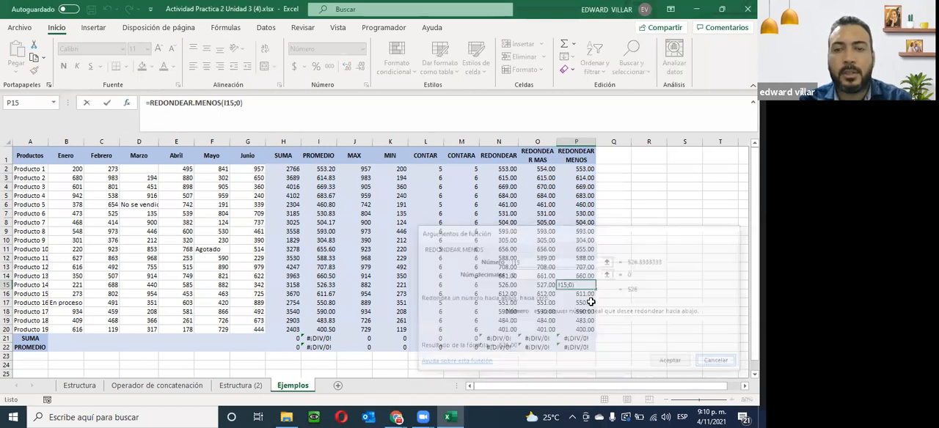
{"action": "left_click", "coordinate": [127, 106]}
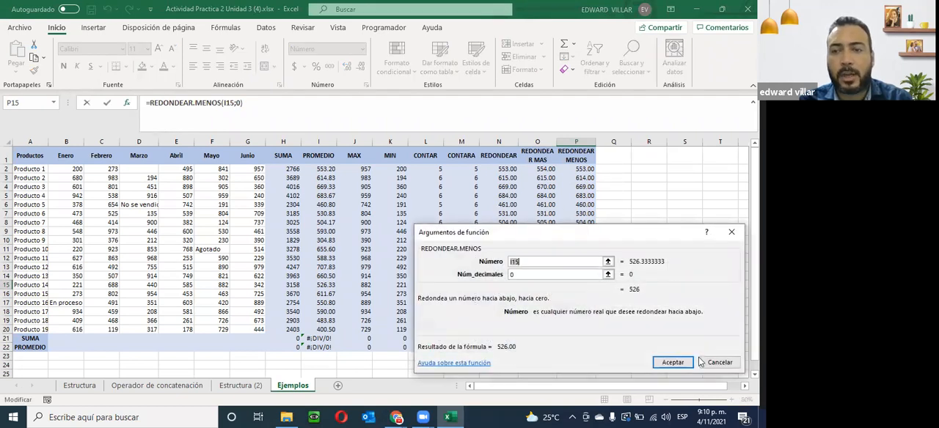
{"action": "left_click", "coordinate": [673, 363]}
- Review the PROMEDIO formula in I2, the SUMA formulas in H5 and H4, and the REDONDEAR column heading
{"action": "left_click", "coordinate": [331, 171]}
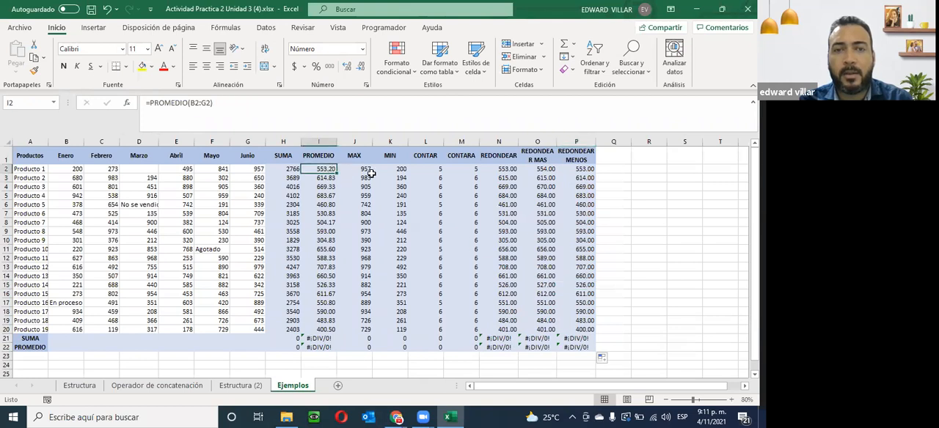
{"action": "left_click", "coordinate": [288, 195]}
{"action": "left_click", "coordinate": [297, 186]}
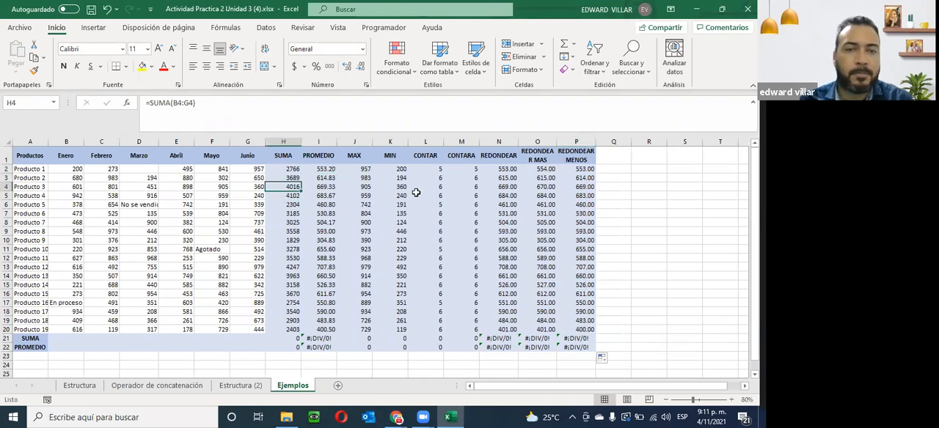
{"action": "left_click", "coordinate": [669, 251]}
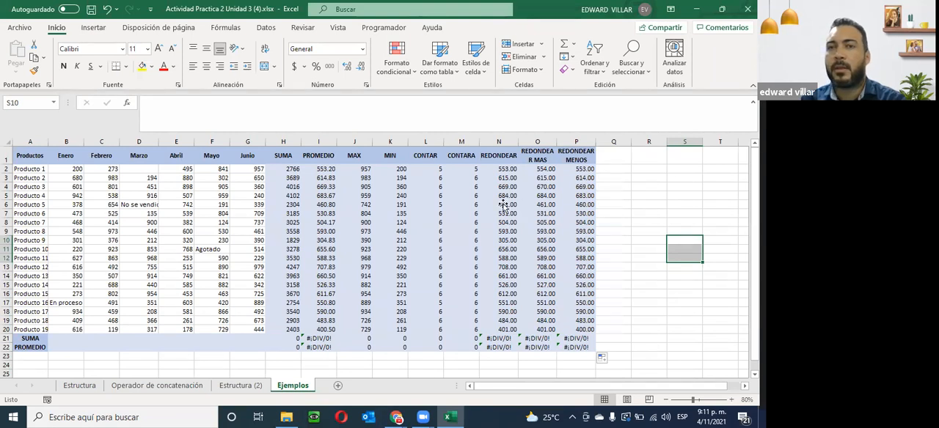
{"action": "left_click", "coordinate": [501, 157]}
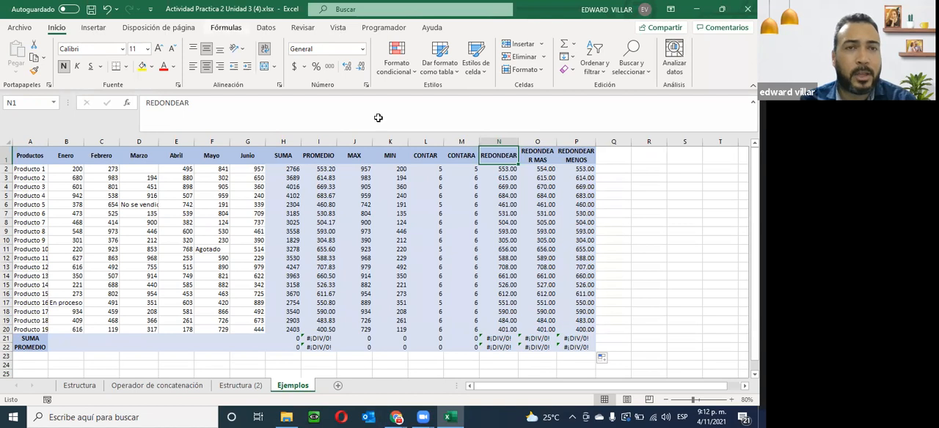
- Close the workbook Actividad Practica 2 Unidad 3 (4).xlsx, saving its changes
{"action": "left_click", "coordinate": [643, 248]}
{"action": "left_click", "coordinate": [748, 9]}
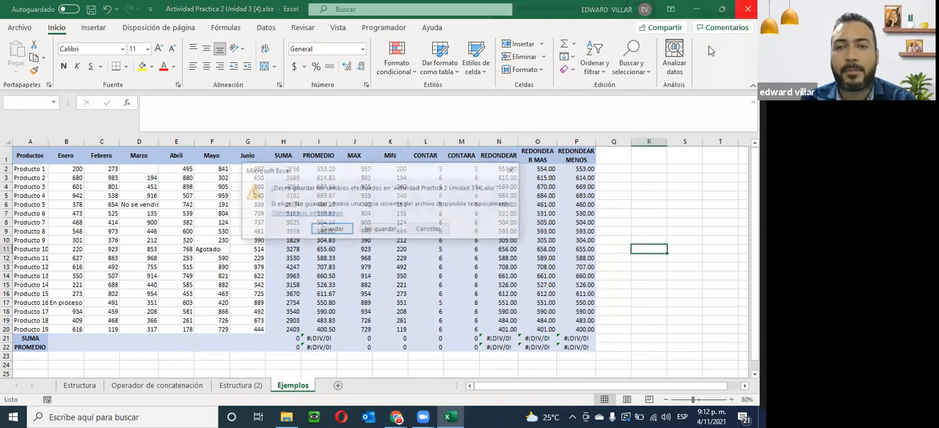
{"action": "left_click", "coordinate": [331, 230]}
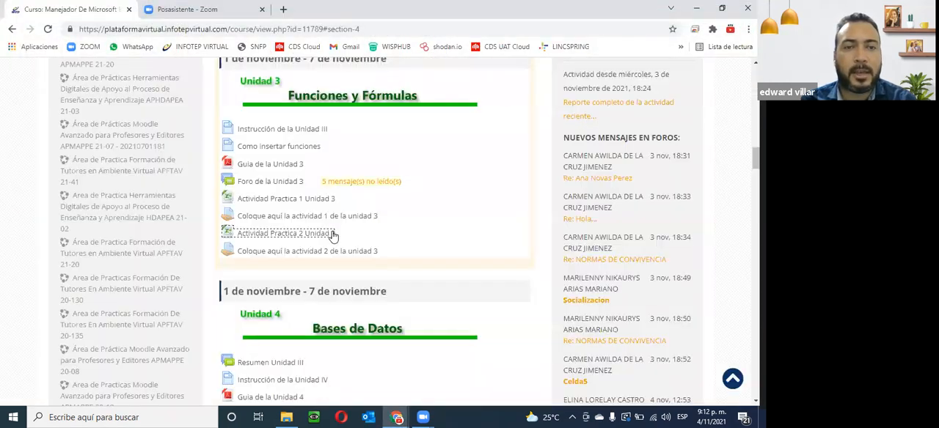
- Download Actividad Practica 1 Unidad 4 from the Unidad 4 section of the course page and open it in Excel
{"action": "scroll", "coordinate": [347, 281], "scroll_direction": "down", "scroll_amount": 3}
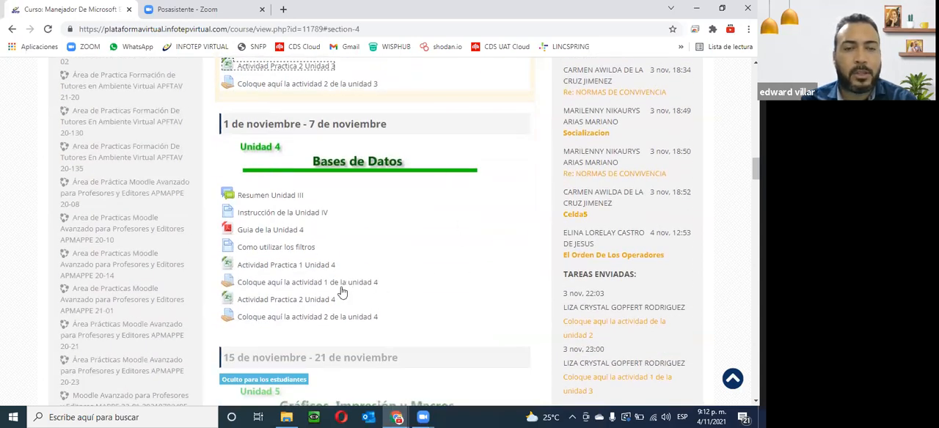
{"action": "left_click", "coordinate": [267, 266]}
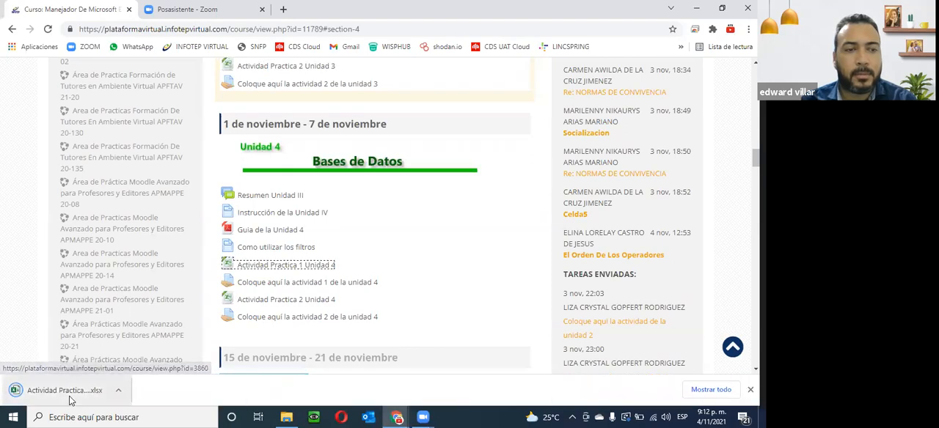
{"action": "left_click", "coordinate": [73, 391]}
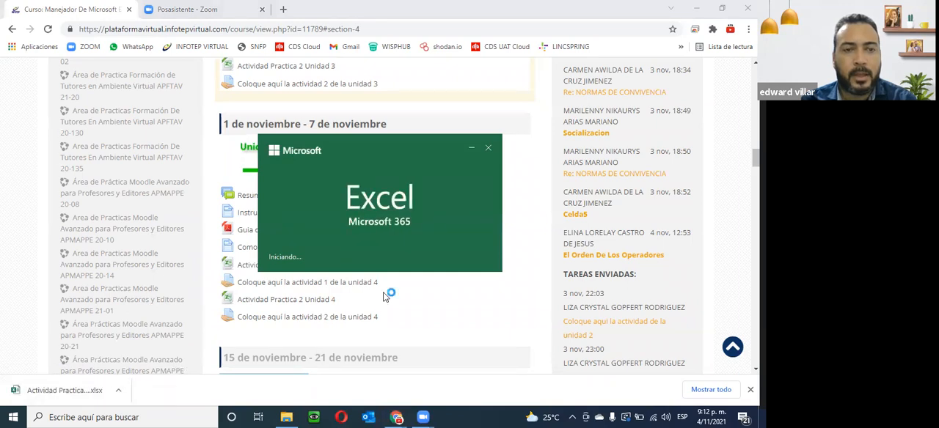
- Open the Ejercicio 01 sheet and look over its instruction and sales table
{"action": "scroll", "coordinate": [388, 301], "scroll_direction": "down", "scroll_amount": 2}
{"action": "scroll", "coordinate": [388, 301], "scroll_direction": "up", "scroll_amount": 2}
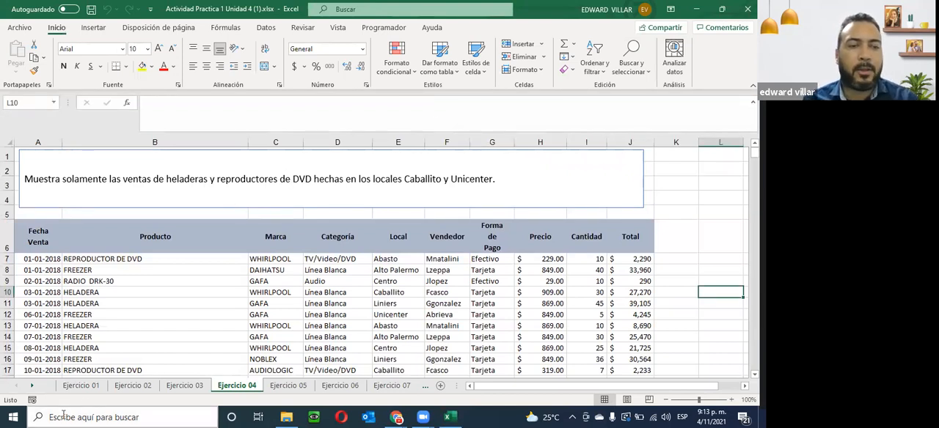
{"action": "left_click", "coordinate": [82, 387]}
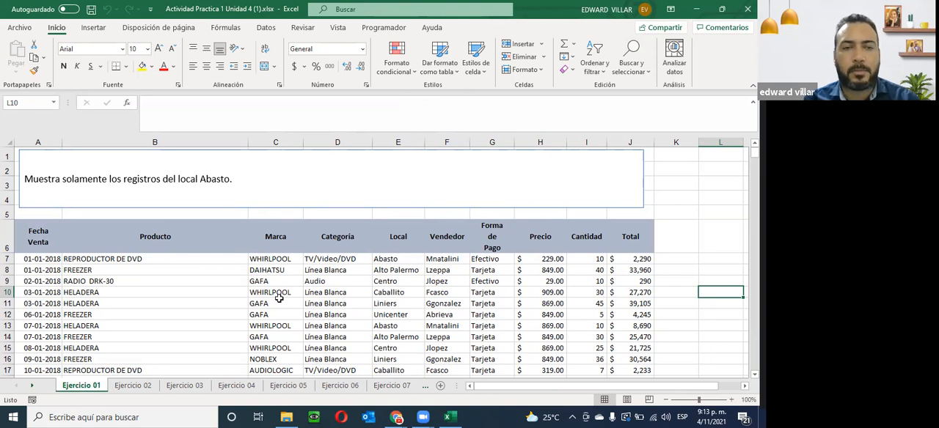
{"action": "scroll", "coordinate": [198, 255], "scroll_direction": "down", "scroll_amount": 1}
{"action": "scroll", "coordinate": [197, 255], "scroll_direction": "up", "scroll_amount": 1}
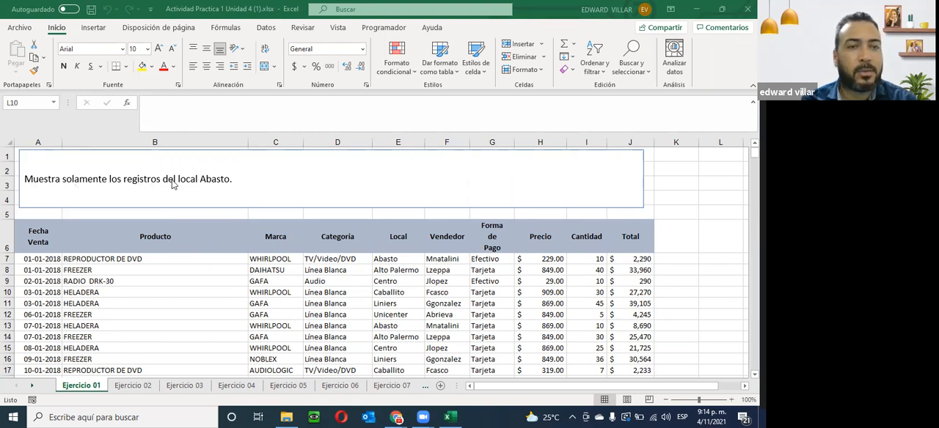
{"action": "left_click", "coordinate": [400, 237]}
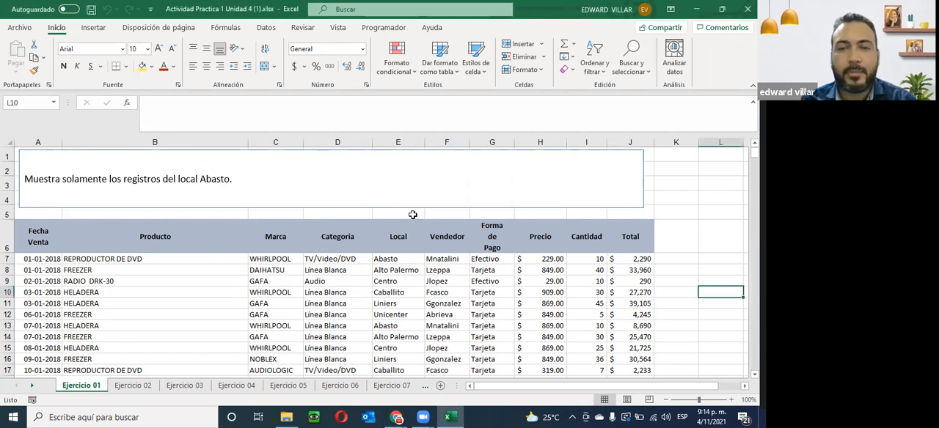
{"action": "left_click", "coordinate": [399, 233]}
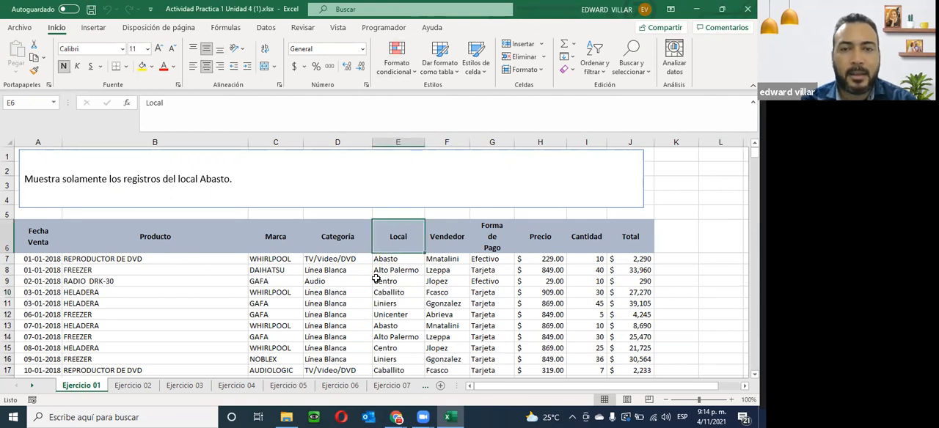
{"action": "left_click_drag", "start_coordinate": [394, 237], "coordinate": [409, 142]}
{"action": "left_click", "coordinate": [398, 142]}
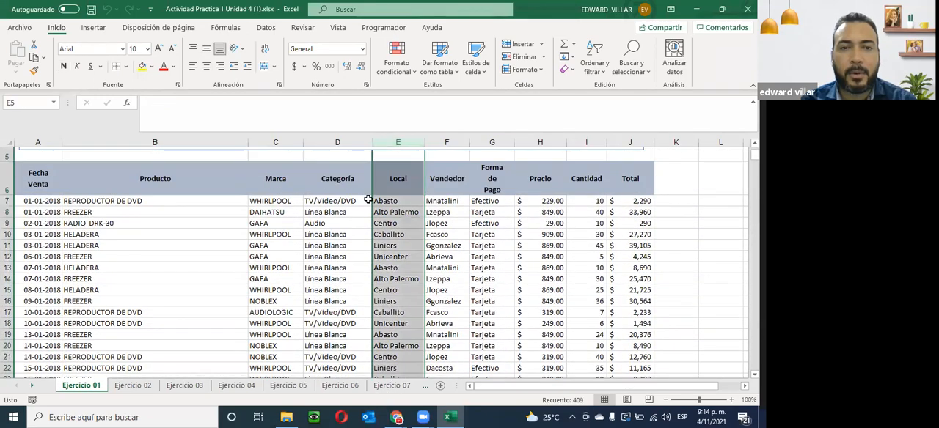
{"action": "scroll", "coordinate": [422, 167], "scroll_direction": "up", "scroll_amount": 2}
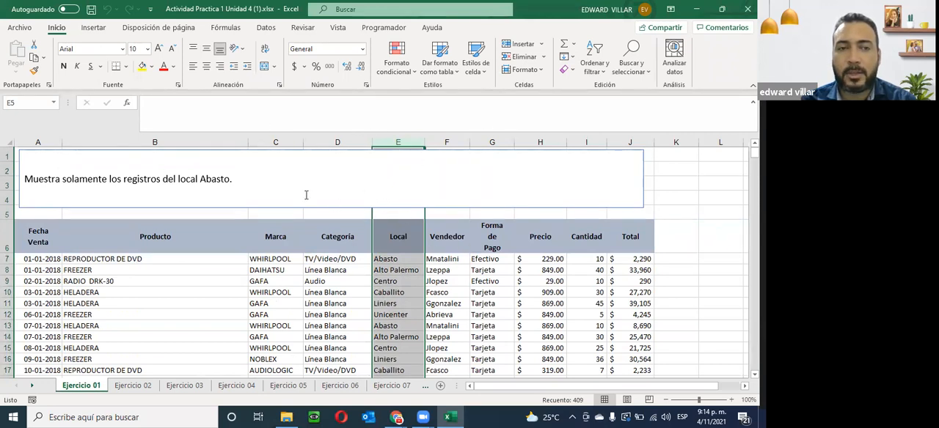
- Turn on filtering for the Local column of Ejercicio 01, from its header in E6 down to E414
{"action": "left_click", "coordinate": [399, 259]}
{"action": "left_click_drag", "start_coordinate": [398, 243], "coordinate": [399, 373]}
{"action": "left_click_drag", "start_coordinate": [368, 415], "coordinate": [409, 358]}
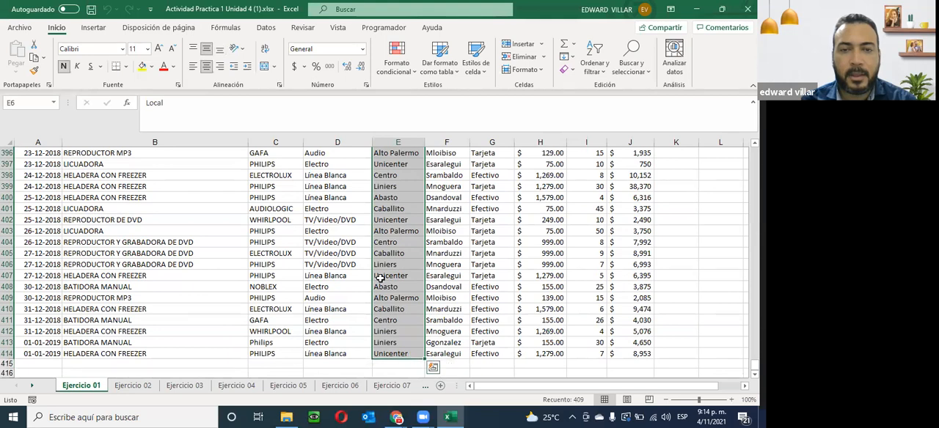
{"action": "scroll", "coordinate": [380, 164], "scroll_direction": "up", "scroll_amount": 4}
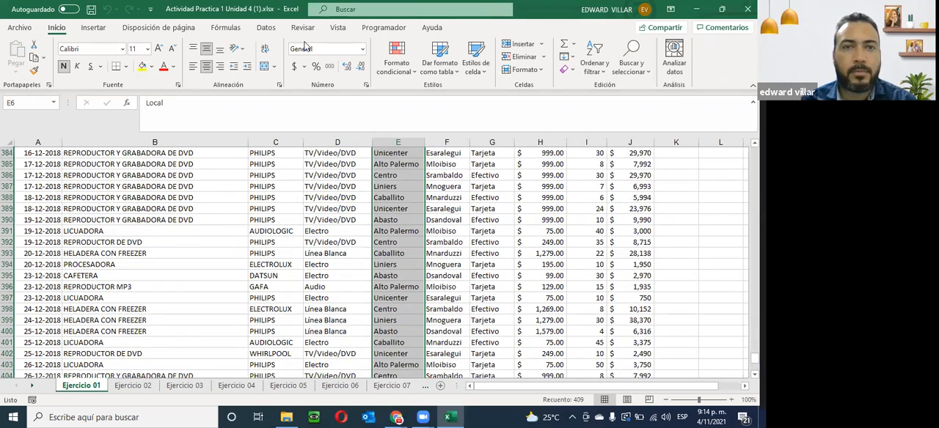
{"action": "left_click", "coordinate": [267, 28]}
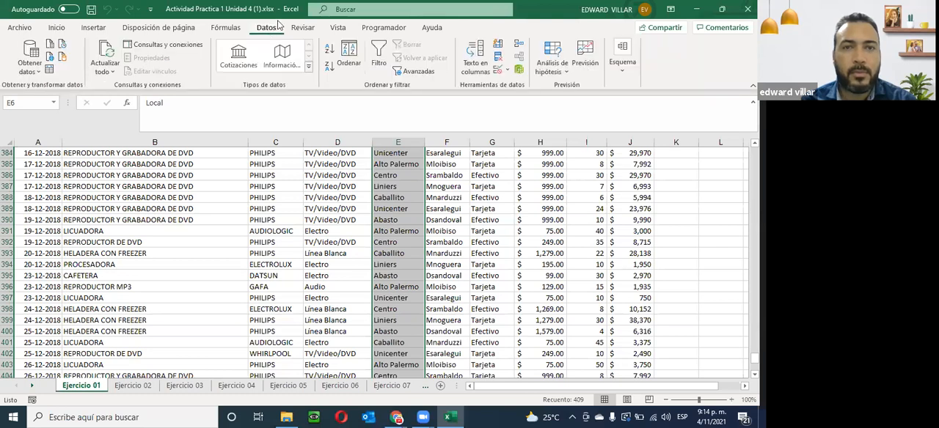
{"action": "left_click", "coordinate": [380, 52]}
- Filter the Local column so that only the Abasto records are shown
{"action": "scroll", "coordinate": [387, 217], "scroll_direction": "up", "scroll_amount": 12}
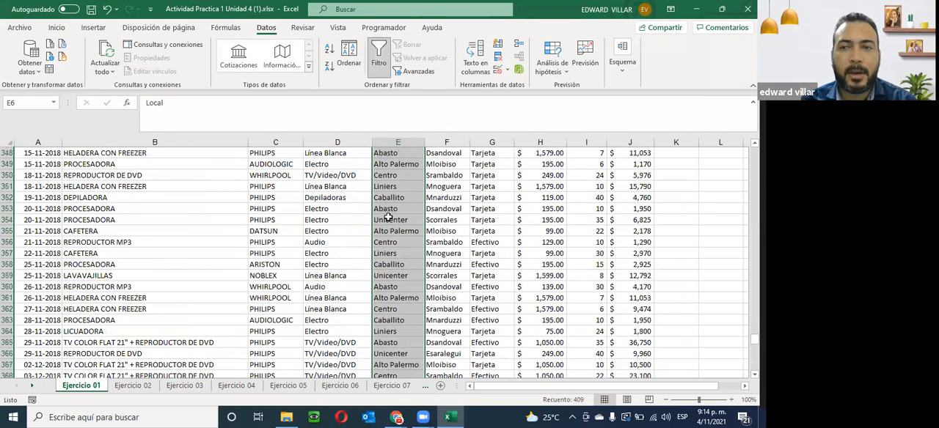
{"action": "scroll", "coordinate": [387, 218], "scroll_direction": "up", "scroll_amount": 6}
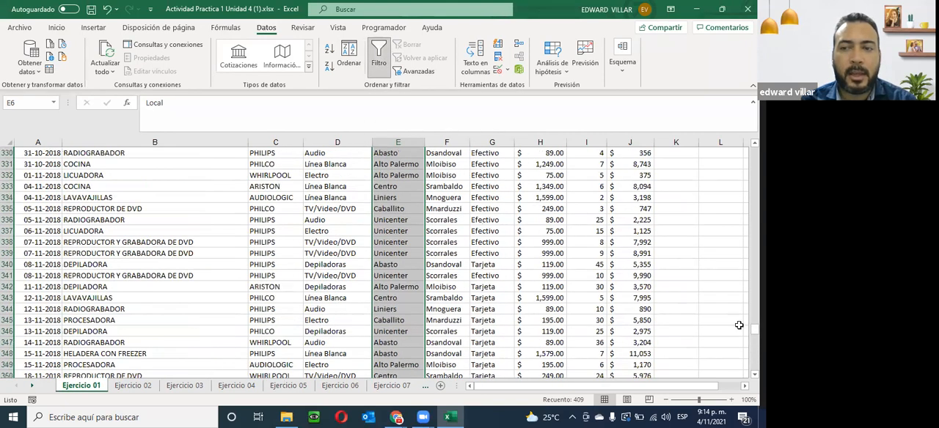
{"action": "left_click_drag", "start_coordinate": [754, 330], "coordinate": [754, 146]}
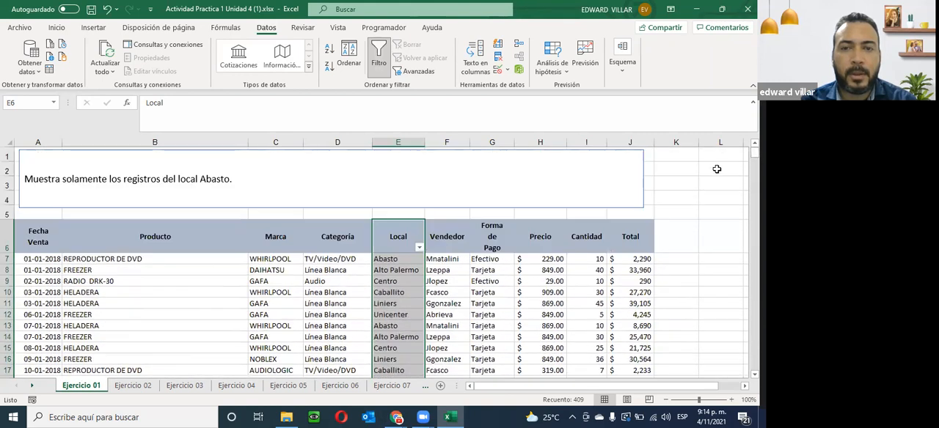
{"action": "left_click", "coordinate": [419, 248]}
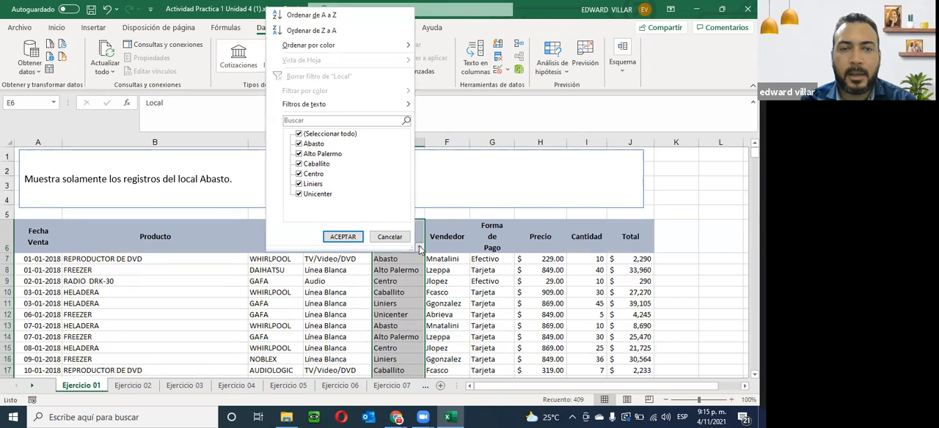
{"action": "left_click", "coordinate": [299, 135]}
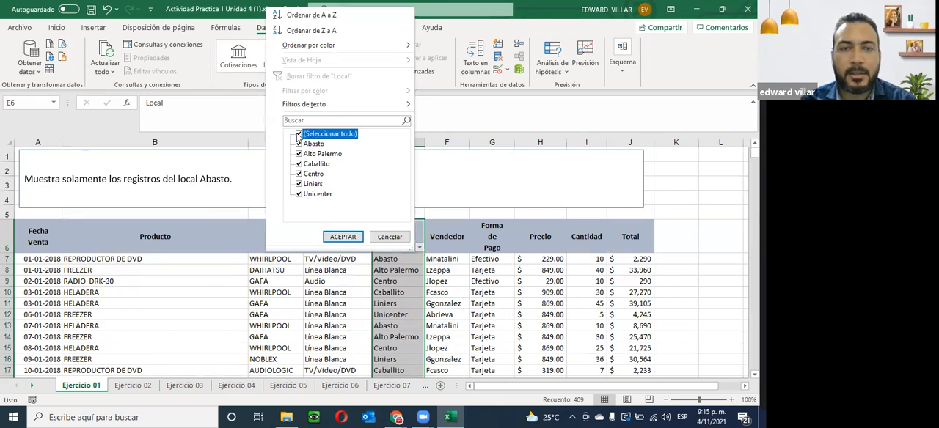
{"action": "left_click", "coordinate": [299, 135]}
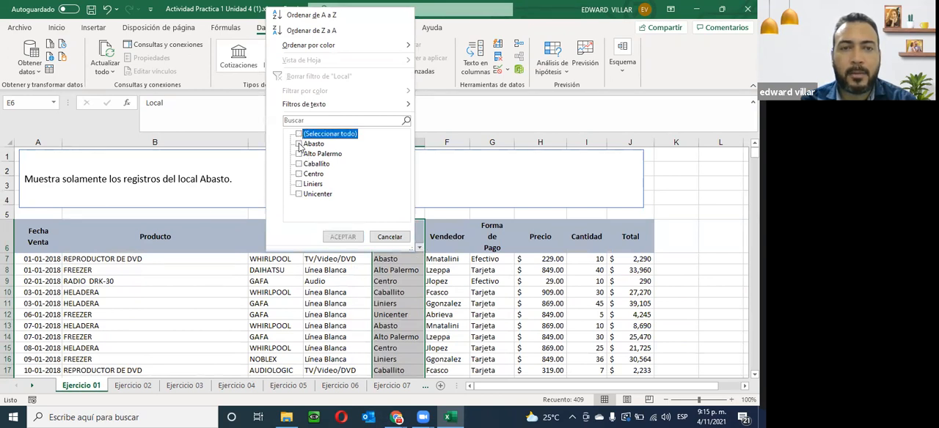
{"action": "left_click", "coordinate": [298, 144]}
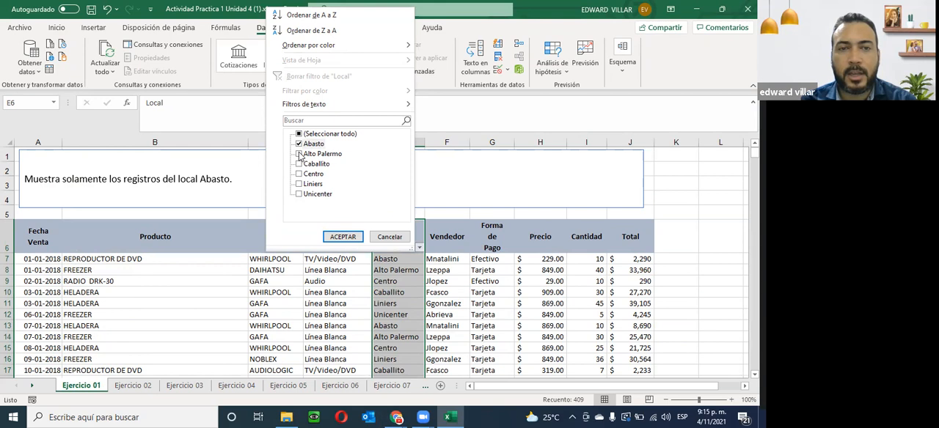
{"action": "left_click", "coordinate": [342, 237]}
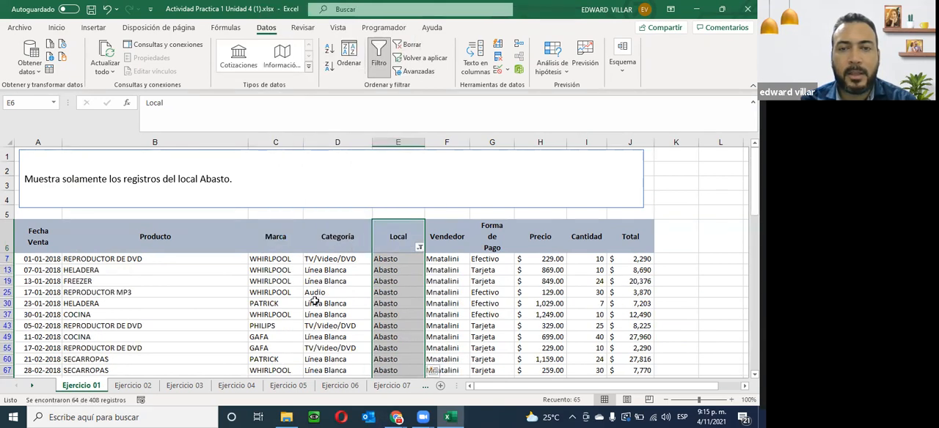
- Review the filtered sales records on Ejercicio 01 to check the Local column throughout the table
{"action": "scroll", "coordinate": [314, 300], "scroll_direction": "down", "scroll_amount": 3}
{"action": "scroll", "coordinate": [314, 300], "scroll_direction": "down", "scroll_amount": 5}
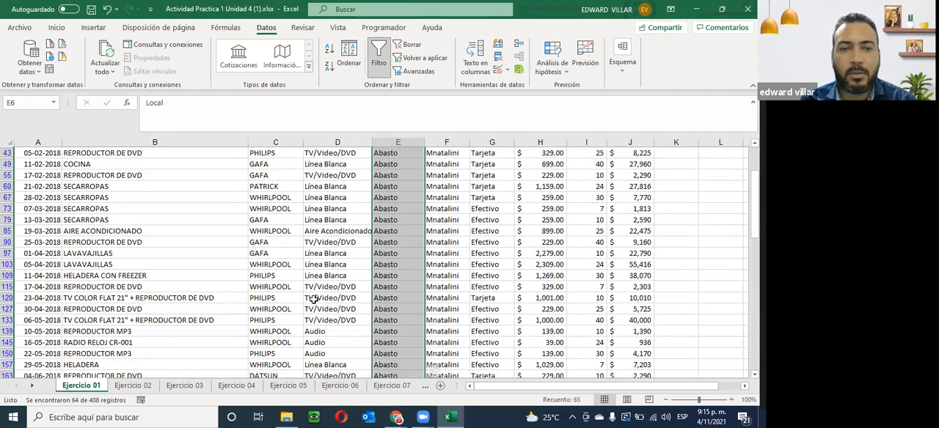
{"action": "scroll", "coordinate": [314, 299], "scroll_direction": "down", "scroll_amount": 6}
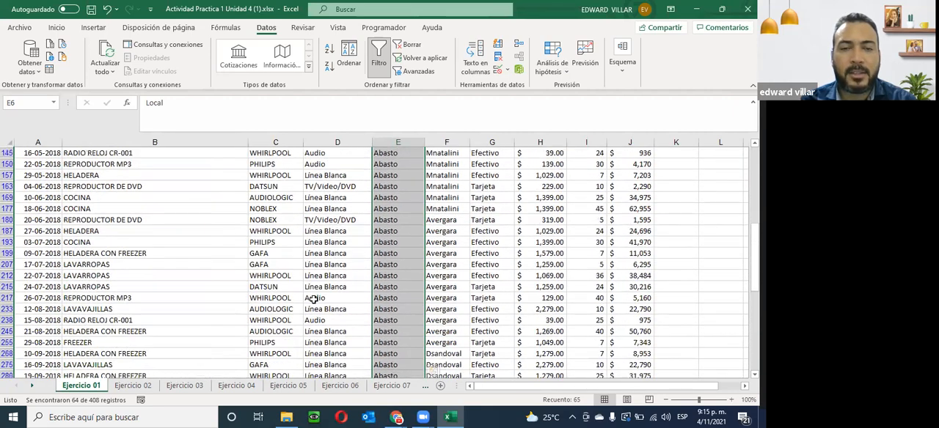
{"action": "scroll", "coordinate": [314, 299], "scroll_direction": "down", "scroll_amount": 5}
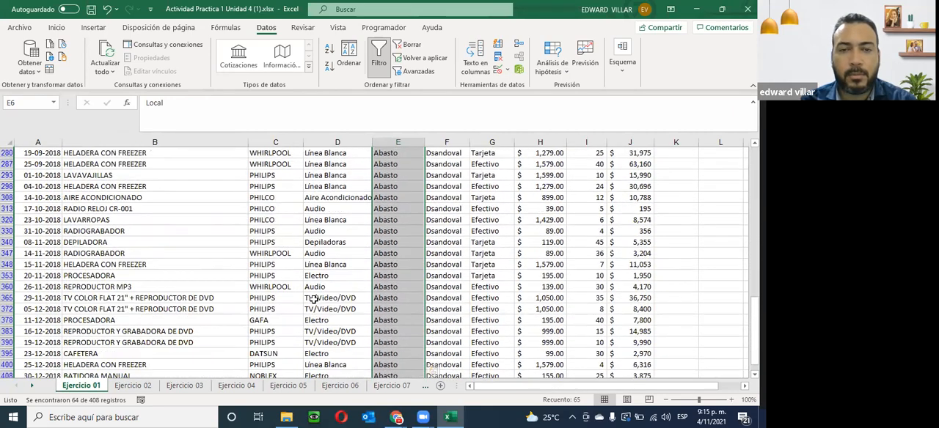
{"action": "scroll", "coordinate": [314, 300], "scroll_direction": "up", "scroll_amount": 8}
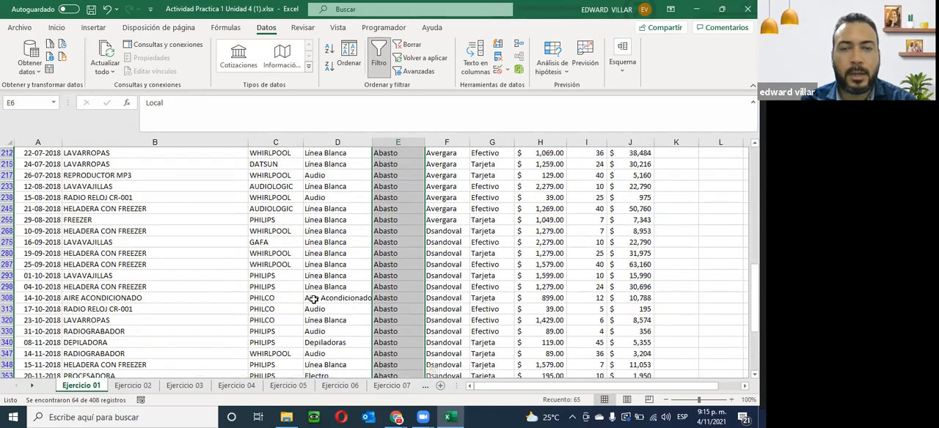
{"action": "scroll", "coordinate": [314, 299], "scroll_direction": "up", "scroll_amount": 6}
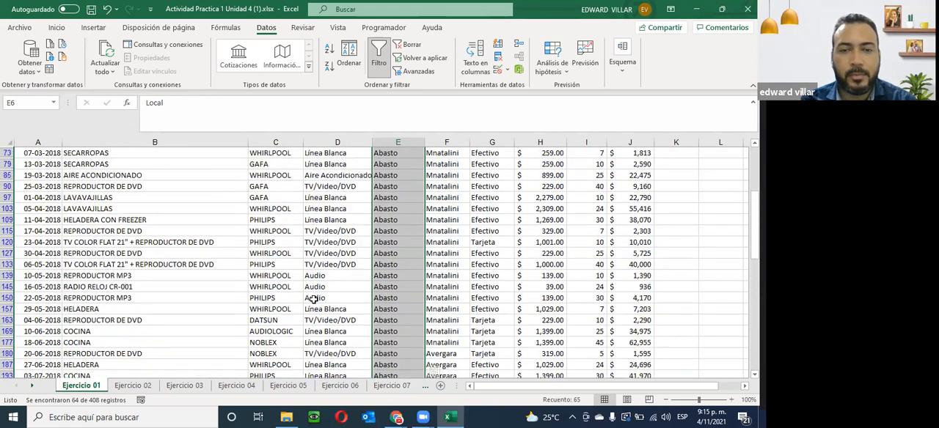
{"action": "scroll", "coordinate": [314, 299], "scroll_direction": "up", "scroll_amount": 4}
{"action": "scroll", "coordinate": [314, 300], "scroll_direction": "down", "scroll_amount": 3}
{"action": "scroll", "coordinate": [314, 299], "scroll_direction": "up", "scroll_amount": 3}
{"action": "scroll", "coordinate": [309, 283], "scroll_direction": "down", "scroll_amount": 3}
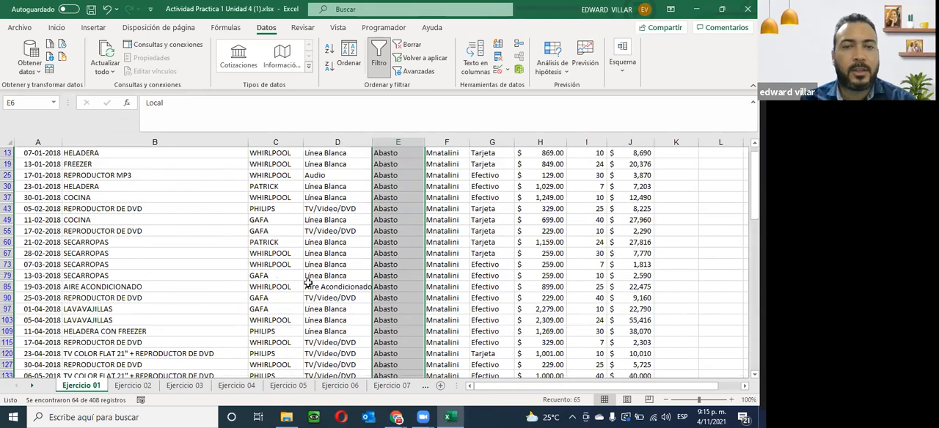
{"action": "scroll", "coordinate": [309, 284], "scroll_direction": "up", "scroll_amount": 2}
{"action": "scroll", "coordinate": [308, 282], "scroll_direction": "down", "scroll_amount": 3}
{"action": "scroll", "coordinate": [65, 184], "scroll_direction": "up", "scroll_amount": 3}
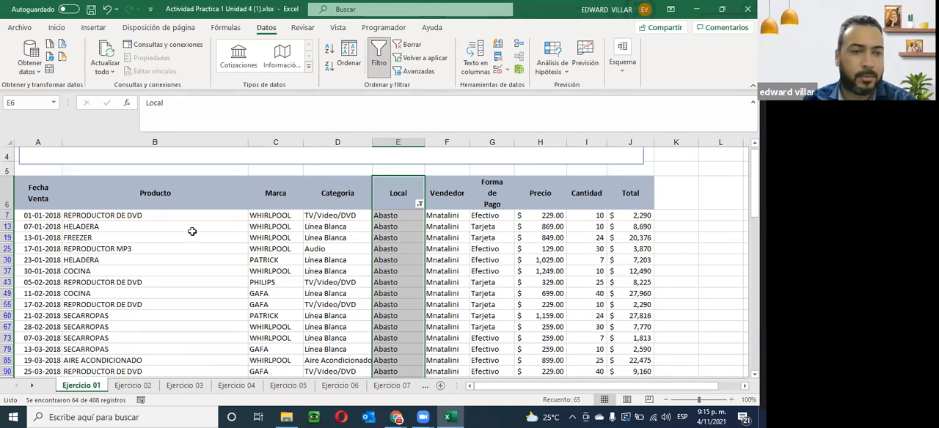
- Open the Ejercicio 02 sheet and check which further exercise sheets the workbook contains, up to Ejercicio 11
{"action": "left_click", "coordinate": [127, 385]}
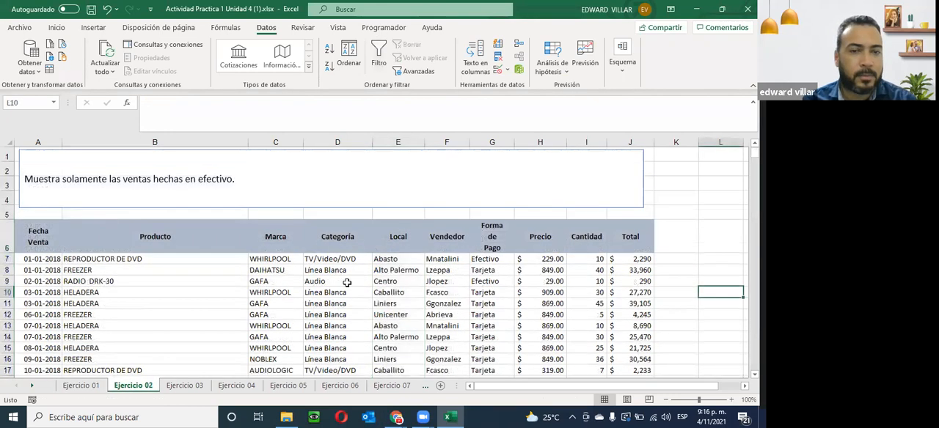
{"action": "left_click", "coordinate": [33, 386]}
{"action": "left_click", "coordinate": [33, 387]}
{"action": "left_click", "coordinate": [33, 386]}
{"action": "left_click", "coordinate": [33, 386]}
{"action": "left_click", "coordinate": [33, 387]}
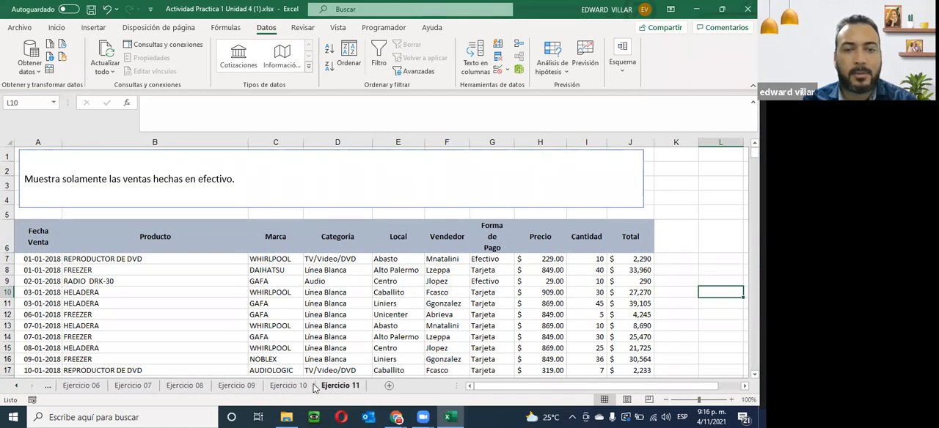
{"action": "left_click", "coordinate": [14, 387]}
{"action": "left_click", "coordinate": [15, 387]}
{"action": "left_click", "coordinate": [15, 387]}
{"action": "left_click", "coordinate": [14, 386]}
{"action": "left_click", "coordinate": [15, 386]}
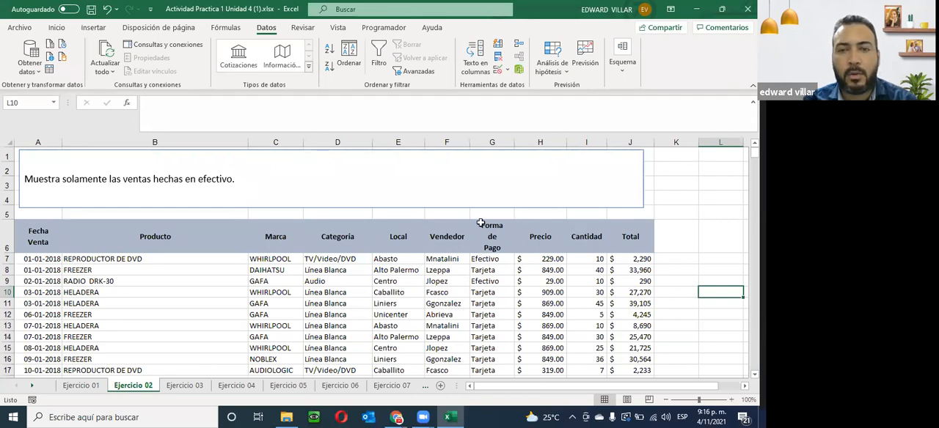
- Turn on filtering for the Forma de Pago column of Ejercicio 02, from its header down to the last record
{"action": "left_click", "coordinate": [490, 226]}
{"action": "left_click_drag", "start_coordinate": [492, 232], "coordinate": [481, 359]}
{"action": "left_click", "coordinate": [376, 50]}
- Filter the Forma de Pago column to show only Efectivo sales and check the filtered records
{"action": "scroll", "coordinate": [422, 246], "scroll_direction": "up", "scroll_amount": 20}
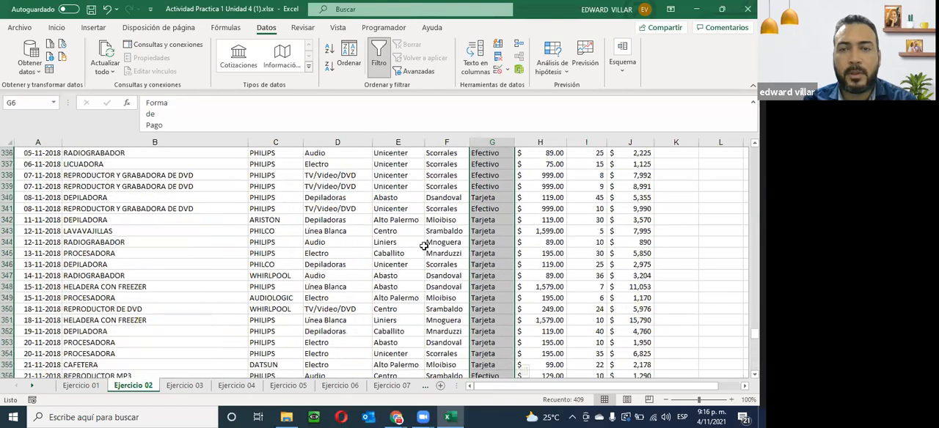
{"action": "scroll", "coordinate": [424, 247], "scroll_direction": "up", "scroll_amount": 20}
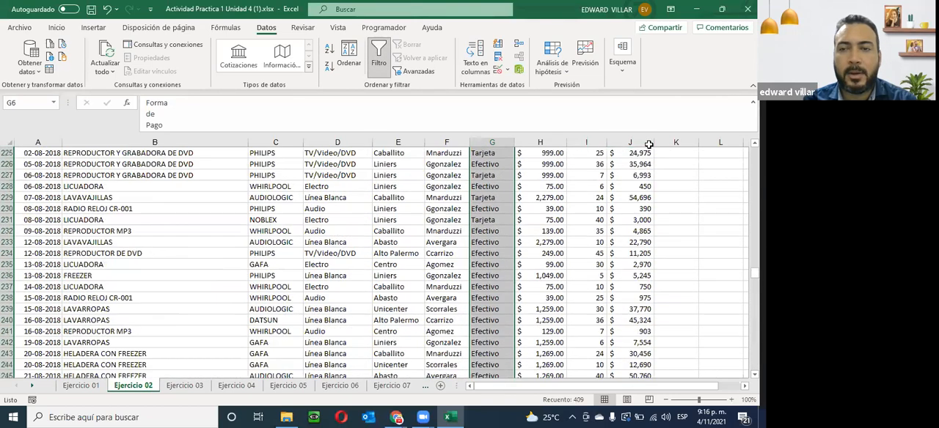
{"action": "scroll", "coordinate": [644, 183], "scroll_direction": "up", "scroll_amount": 20}
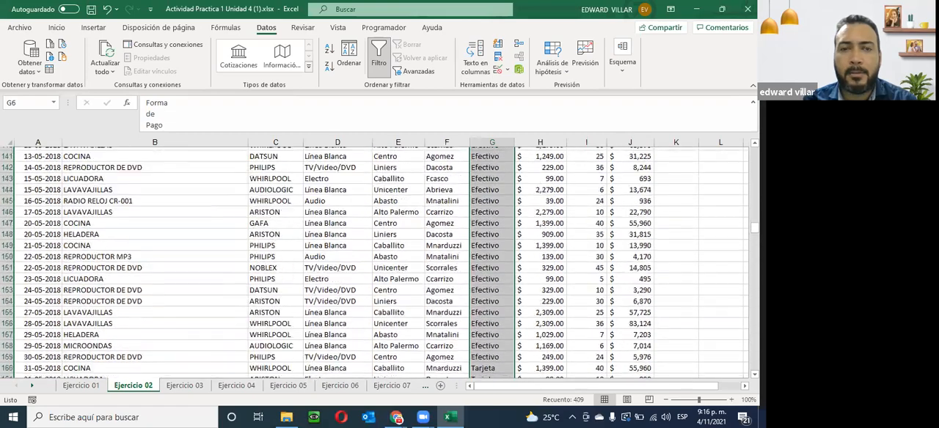
{"action": "scroll", "coordinate": [117, 174], "scroll_direction": "up", "scroll_amount": 20}
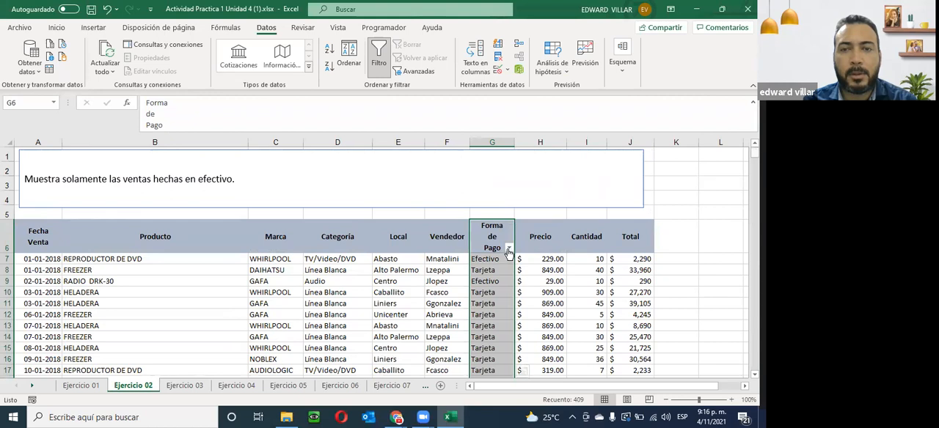
{"action": "left_click", "coordinate": [509, 247]}
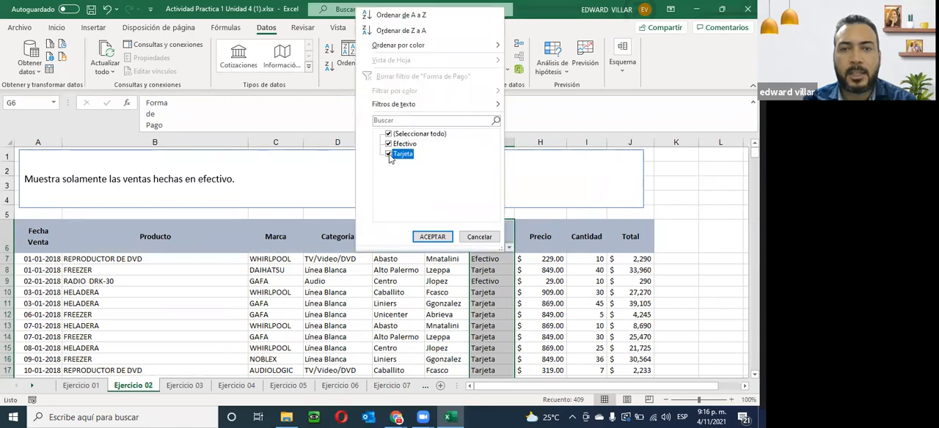
{"action": "left_click", "coordinate": [432, 237]}
{"action": "scroll", "coordinate": [398, 270], "scroll_direction": "down", "scroll_amount": 1}
{"action": "scroll", "coordinate": [398, 269], "scroll_direction": "down", "scroll_amount": 12}
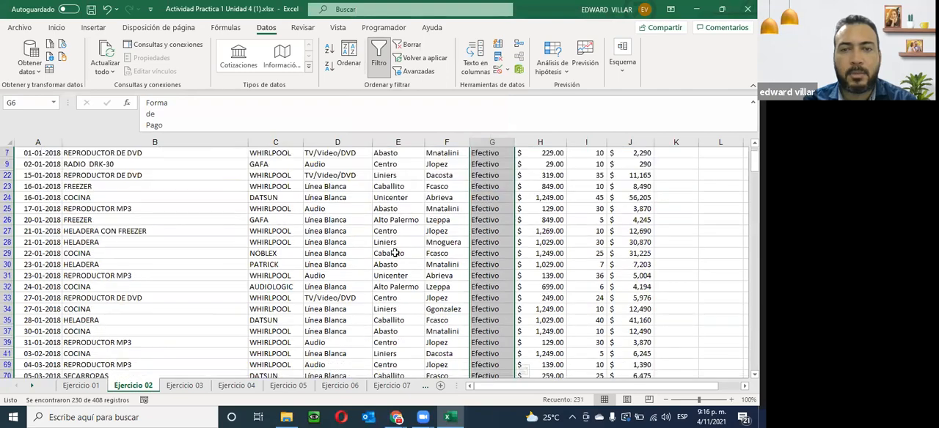
{"action": "scroll", "coordinate": [395, 254], "scroll_direction": "down", "scroll_amount": 12}
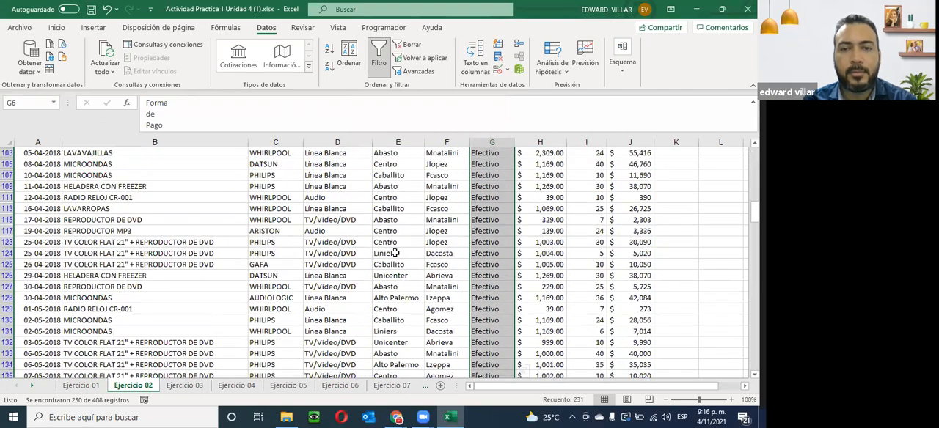
- Check the filtered Efectivo sales down to the last record, and open the Ejercicio 03 sheet to read its instruction
{"action": "scroll", "coordinate": [393, 253], "scroll_direction": "down", "scroll_amount": 15}
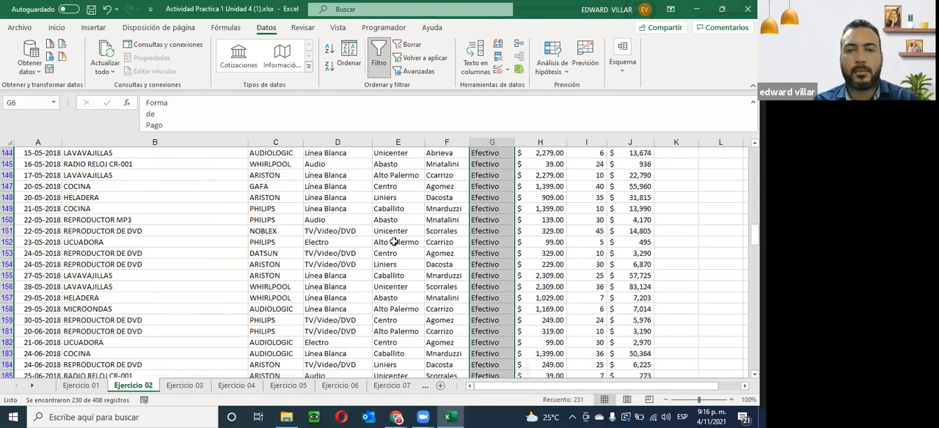
{"action": "scroll", "coordinate": [394, 241], "scroll_direction": "down", "scroll_amount": 15}
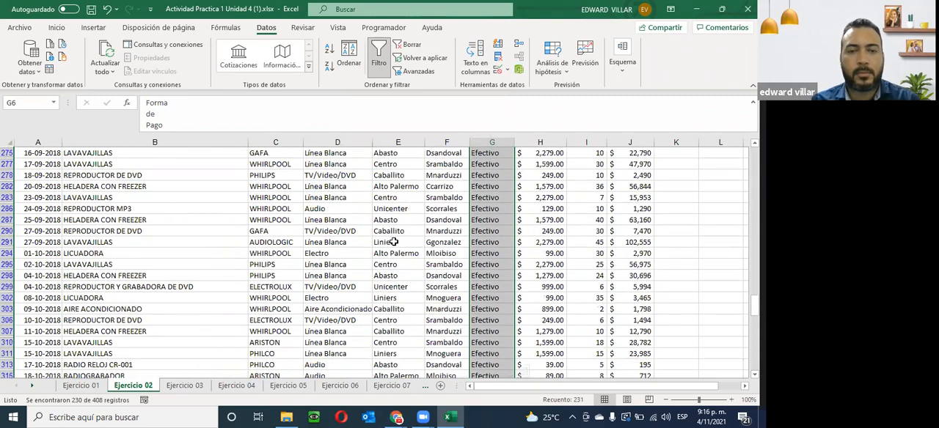
{"action": "scroll", "coordinate": [394, 241], "scroll_direction": "down", "scroll_amount": 15}
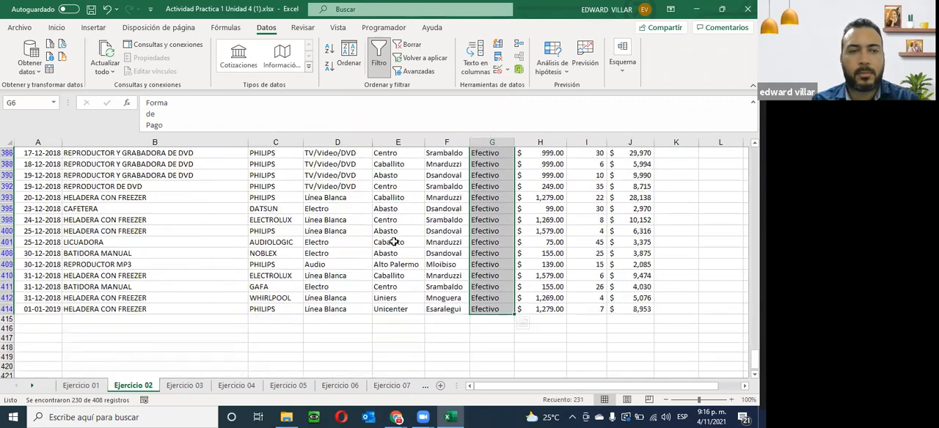
{"action": "left_click", "coordinate": [169, 386]}
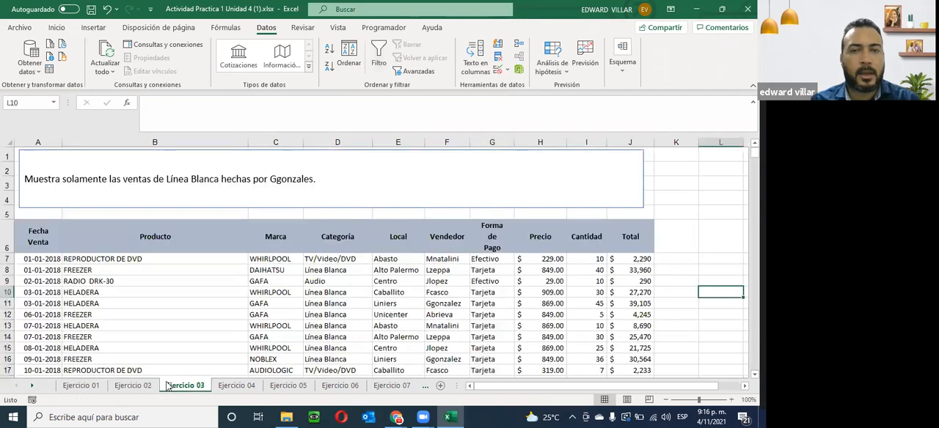
{"action": "left_click_drag", "start_coordinate": [23, 181], "coordinate": [317, 176]}
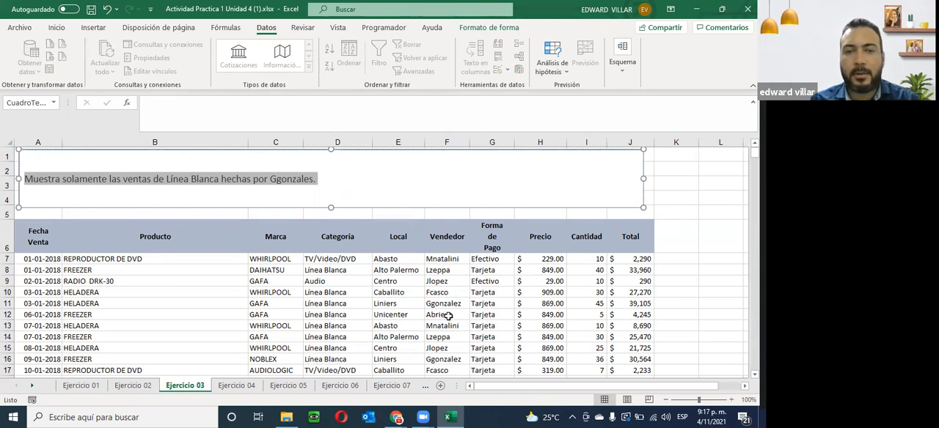
- Try to turn on filtering for separately selected Categoría and Vendedor ranges on Ejercicio 03
{"action": "left_click_drag", "start_coordinate": [310, 235], "coordinate": [445, 351]}
{"action": "left_click_drag", "start_coordinate": [334, 237], "coordinate": [327, 373]}
{"action": "left_click_drag", "start_coordinate": [442, 235], "coordinate": [444, 339]}
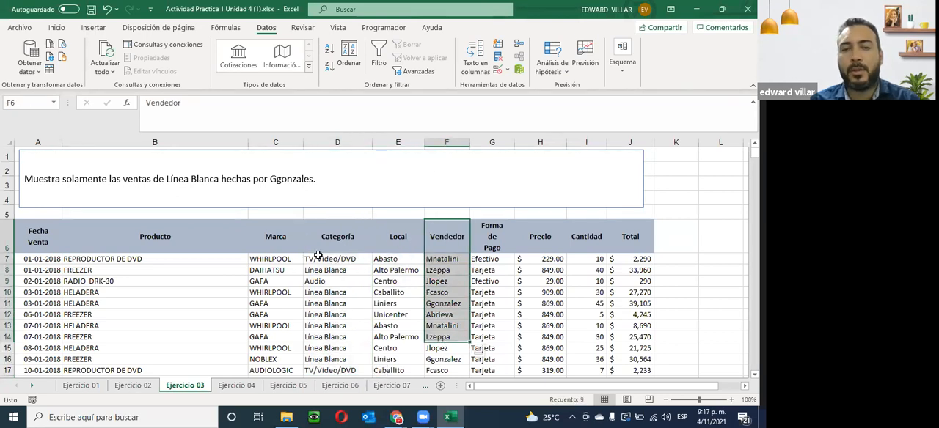
{"action": "left_click_drag", "start_coordinate": [339, 236], "coordinate": [338, 336]}
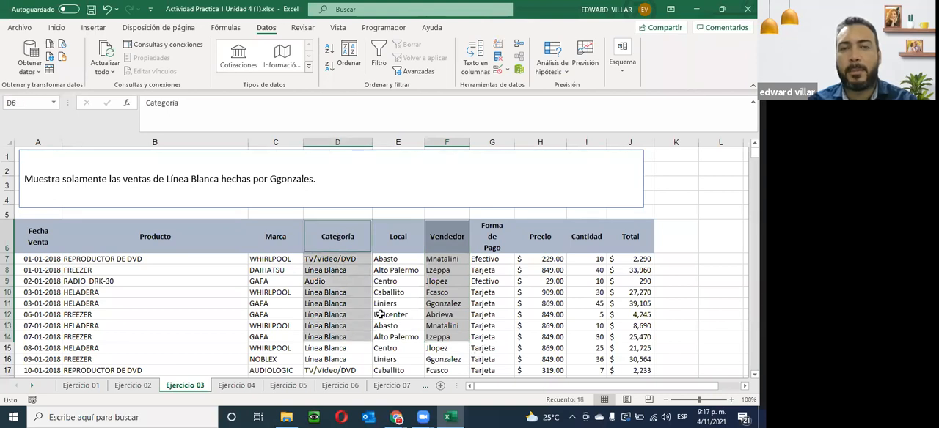
{"action": "left_click", "coordinate": [378, 53]}
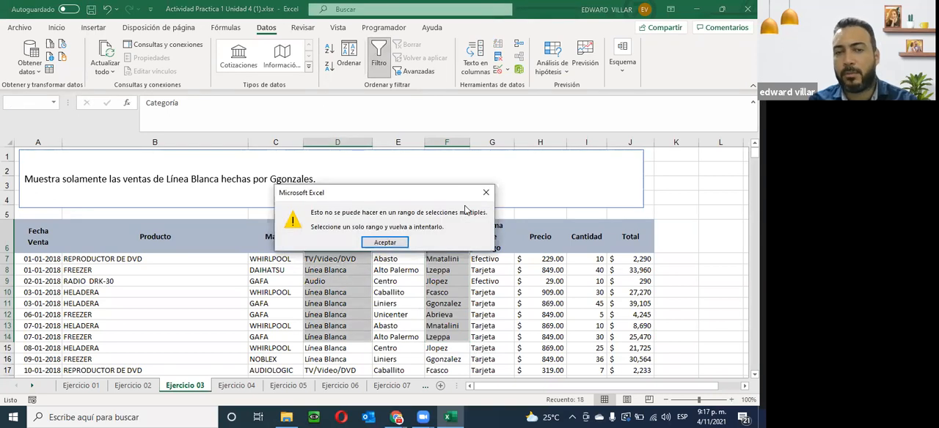
{"action": "left_click", "coordinate": [387, 243]}
- Turn on filtering for the adjacent columns Categoría through Vendedor of Ejercicio 03, from the headers down to the last record
{"action": "left_click", "coordinate": [327, 233]}
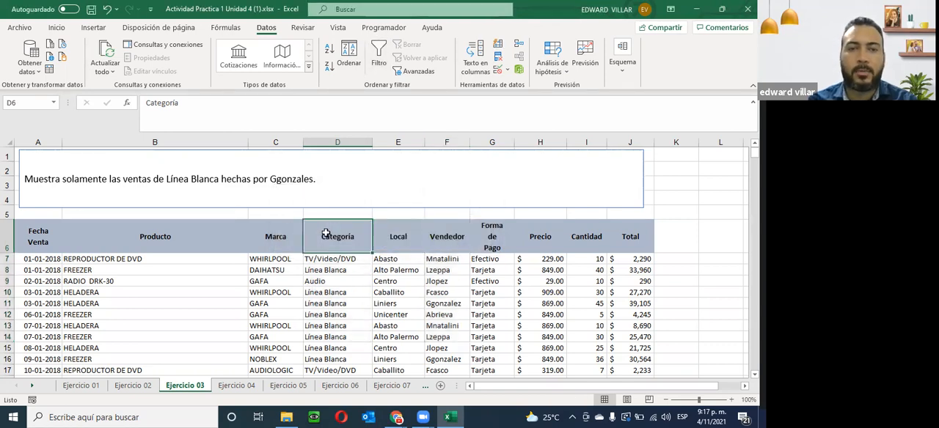
{"action": "left_click_drag", "start_coordinate": [323, 233], "coordinate": [427, 357]}
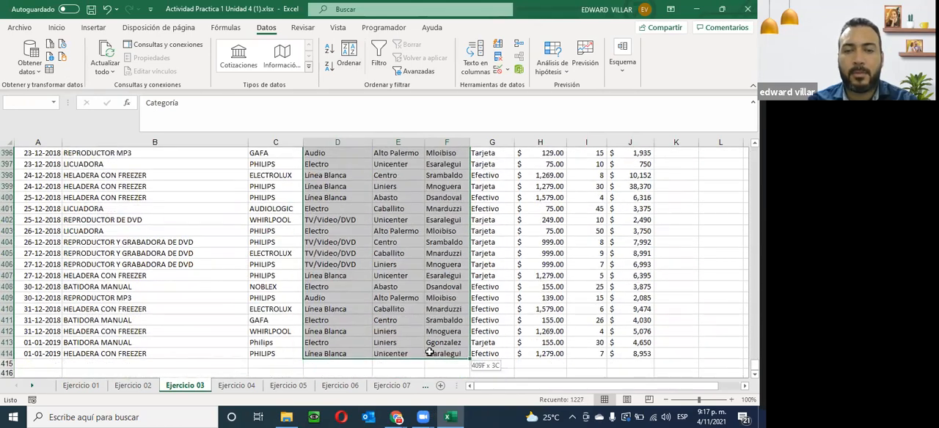
{"action": "left_click", "coordinate": [379, 55]}
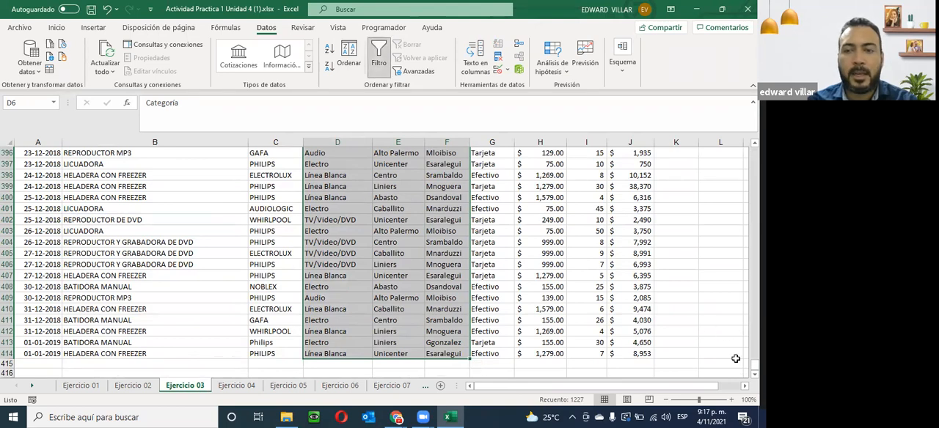
{"action": "left_click_drag", "start_coordinate": [754, 364], "coordinate": [754, 150]}
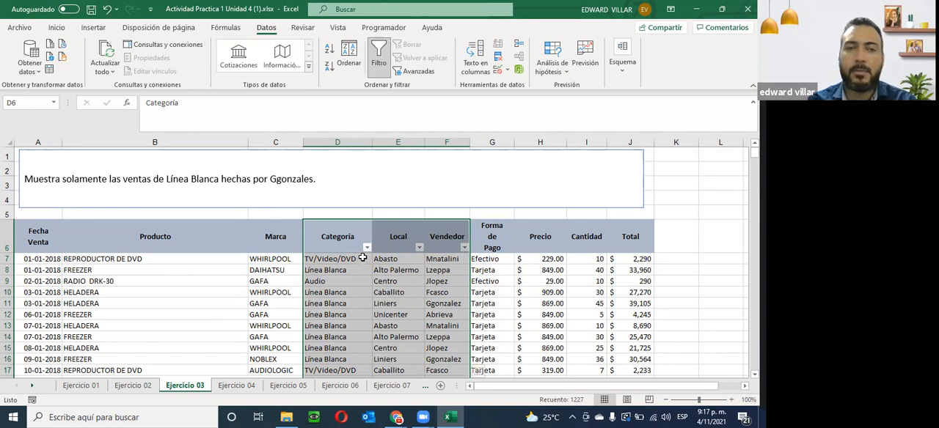
- Filter the Categoría column to show only Línea Blanca sales
{"action": "left_click", "coordinate": [367, 248]}
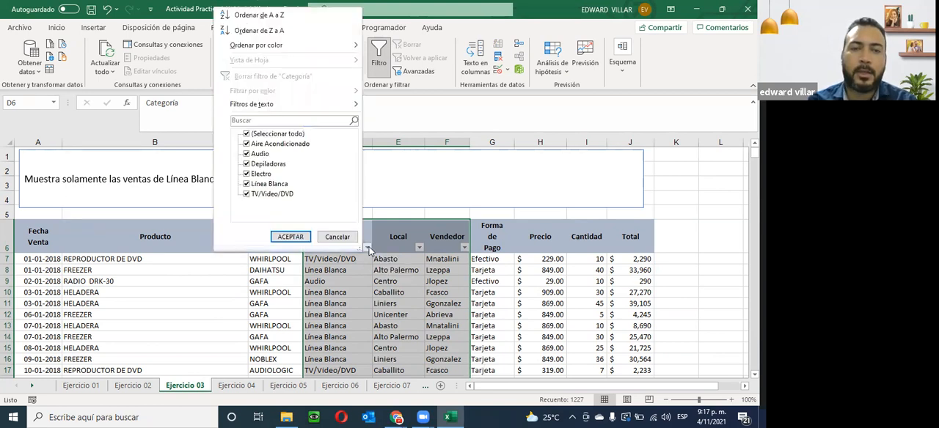
{"action": "left_click", "coordinate": [247, 135]}
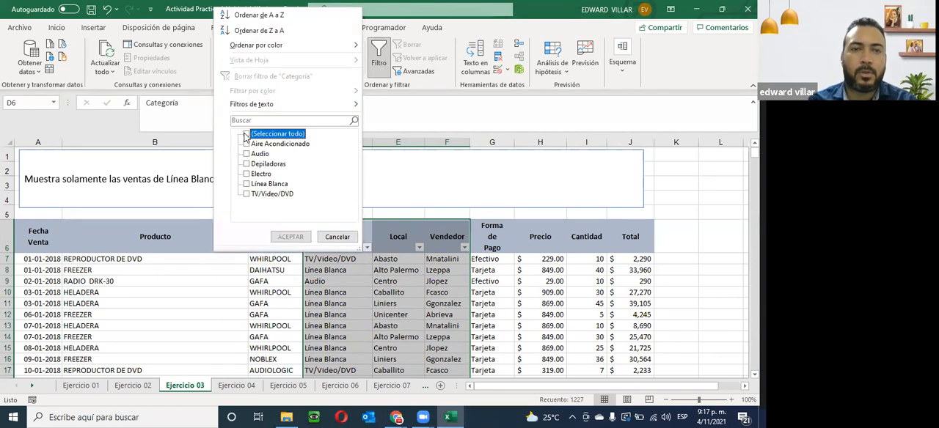
{"action": "left_click", "coordinate": [267, 185]}
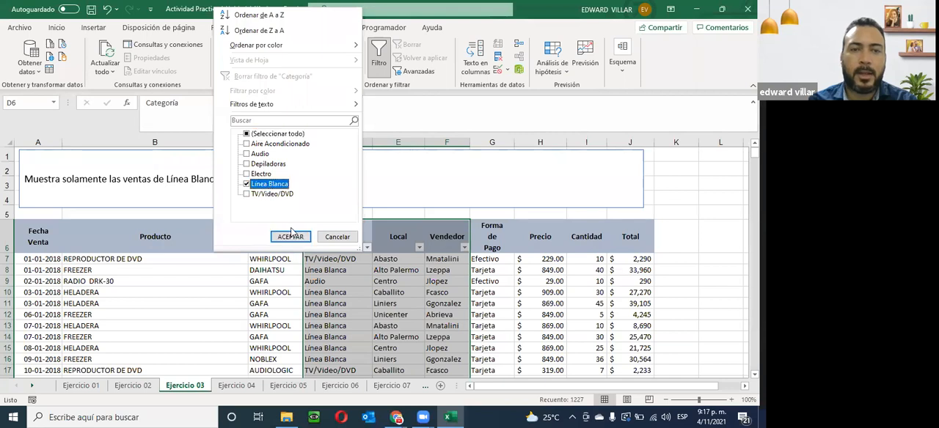
{"action": "left_click", "coordinate": [291, 237]}
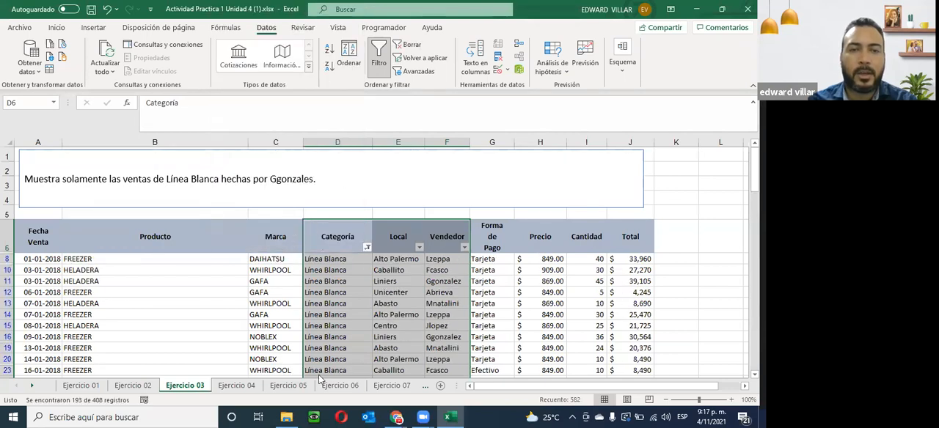
- Filter the Vendedor column to show only the seller named in the exercise instruction, and check the filtered records
{"action": "left_click", "coordinate": [464, 248]}
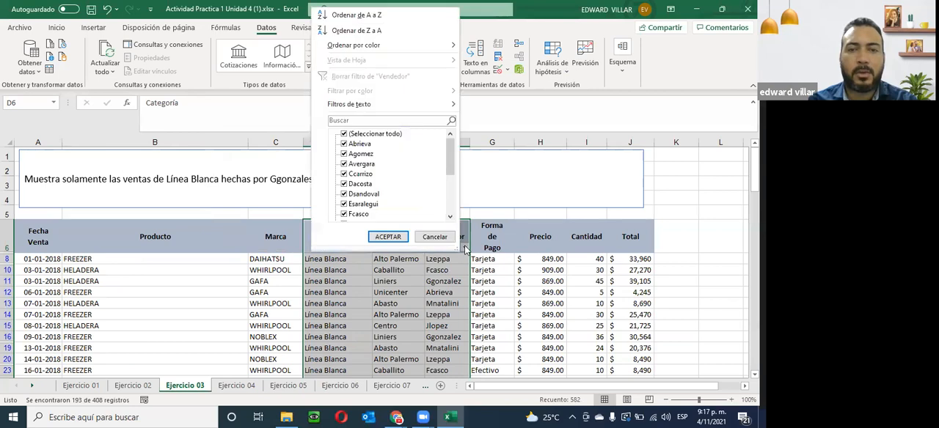
{"action": "left_click", "coordinate": [342, 134]}
{"action": "scroll", "coordinate": [361, 210], "scroll_direction": "down", "scroll_amount": 4}
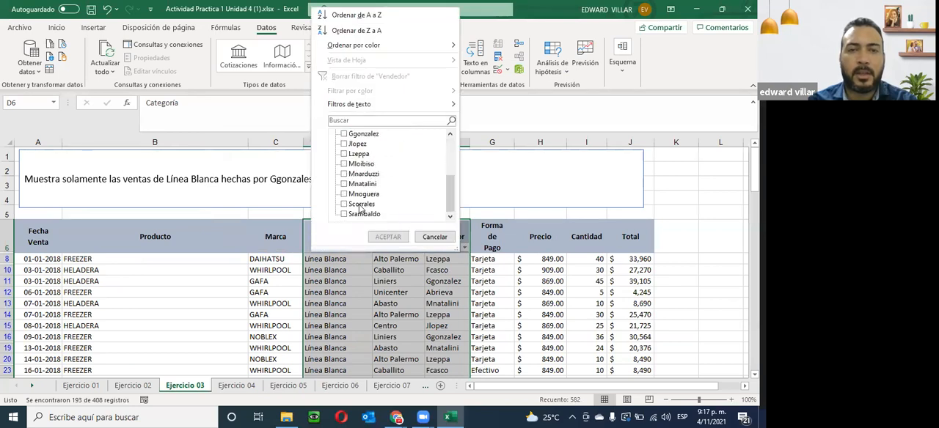
{"action": "scroll", "coordinate": [361, 210], "scroll_direction": "up", "scroll_amount": 1}
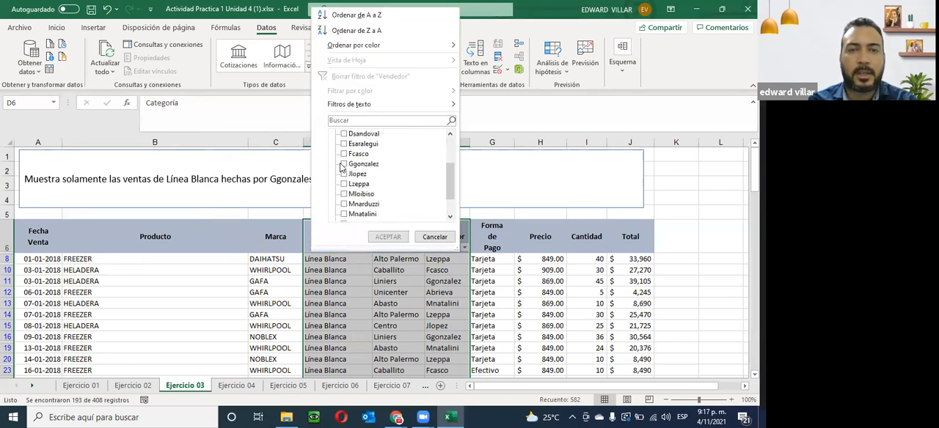
{"action": "left_click", "coordinate": [397, 239]}
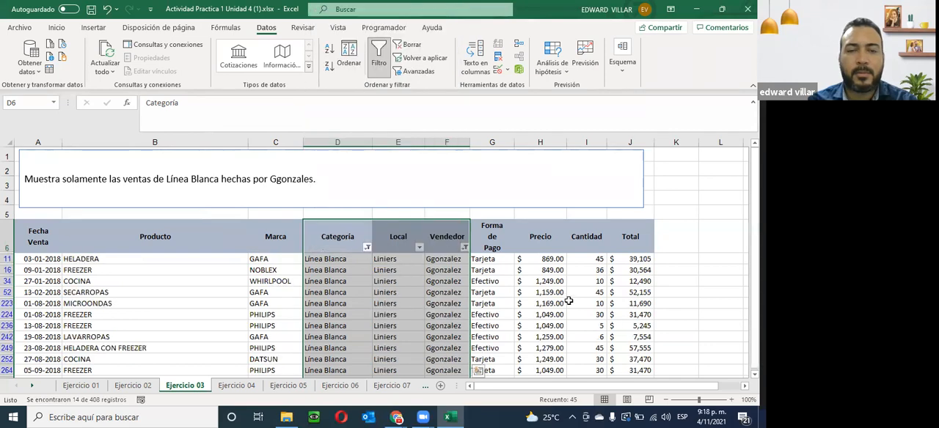
{"action": "scroll", "coordinate": [311, 233], "scroll_direction": "down", "scroll_amount": 2}
{"action": "scroll", "coordinate": [310, 233], "scroll_direction": "up", "scroll_amount": 1}
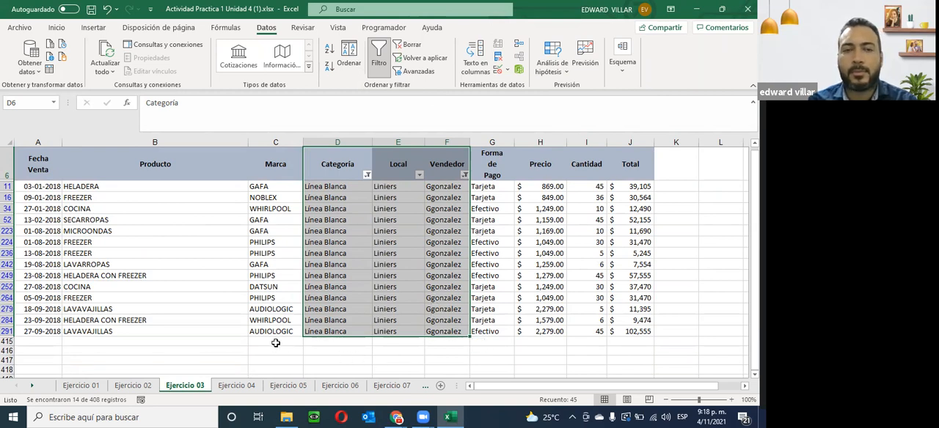
{"action": "scroll", "coordinate": [275, 342], "scroll_direction": "up", "scroll_amount": 2}
{"action": "scroll", "coordinate": [275, 343], "scroll_direction": "down", "scroll_amount": 2}
{"action": "scroll", "coordinate": [275, 342], "scroll_direction": "up", "scroll_amount": 1}
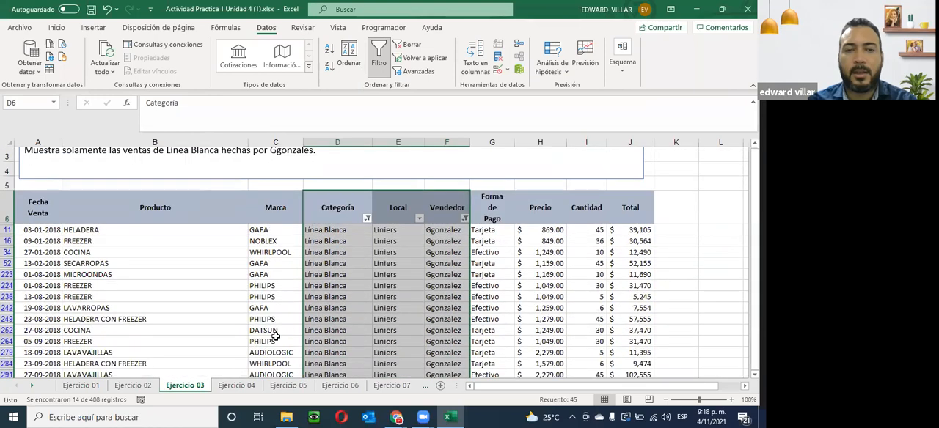
- Open the Ejercicio 04 sheet and turn on filtering for columns Producto through Local, from the headers to the last record
{"action": "left_click", "coordinate": [233, 387]}
{"action": "scroll", "coordinate": [448, 282], "scroll_direction": "down", "scroll_amount": 1}
{"action": "scroll", "coordinate": [447, 282], "scroll_direction": "up", "scroll_amount": 1}
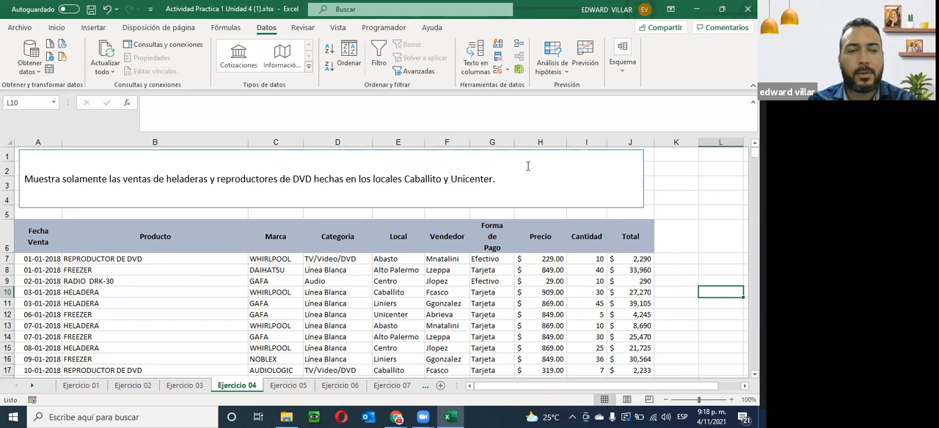
{"action": "left_click", "coordinate": [108, 241]}
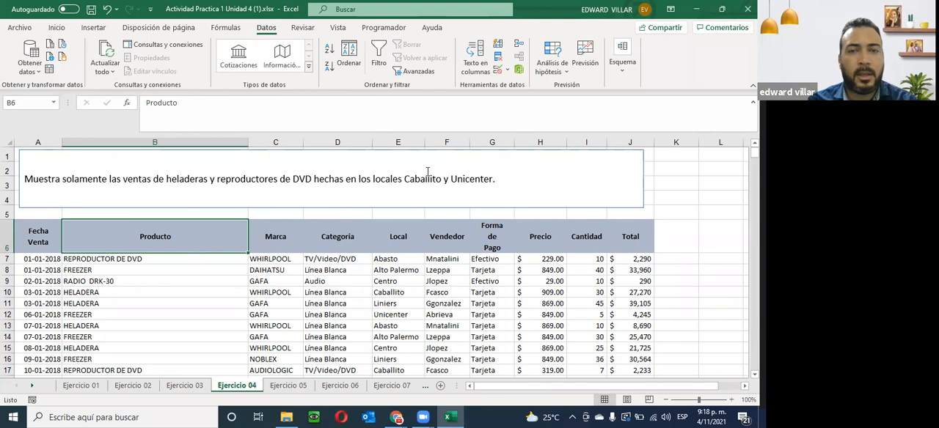
{"action": "left_click_drag", "start_coordinate": [186, 231], "coordinate": [398, 242]}
{"action": "left_click_drag", "start_coordinate": [398, 308], "coordinate": [392, 359]}
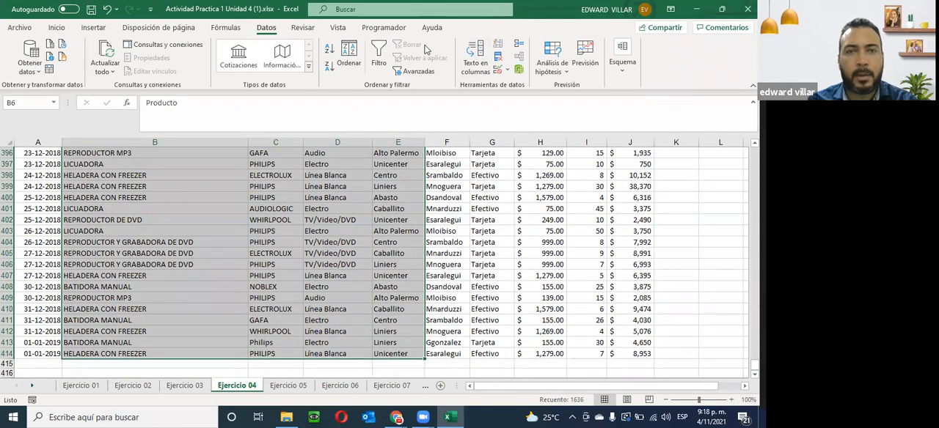
{"action": "left_click", "coordinate": [379, 53]}
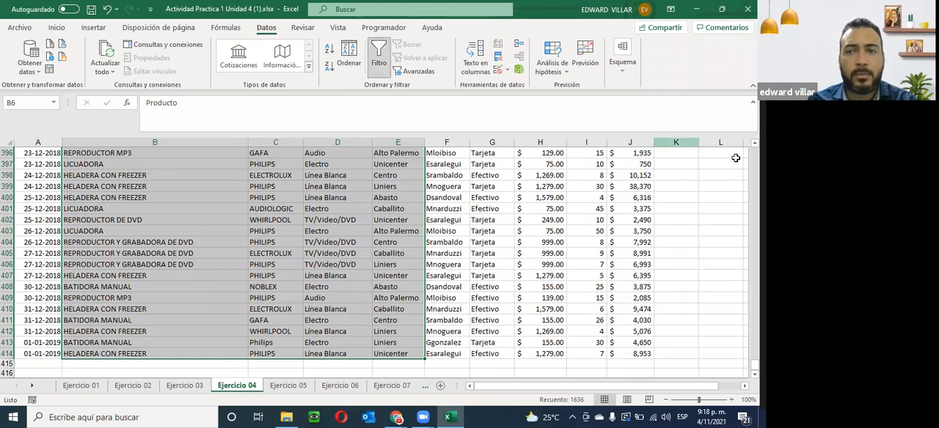
{"action": "scroll", "coordinate": [374, 264], "scroll_direction": "up", "scroll_amount": 20}
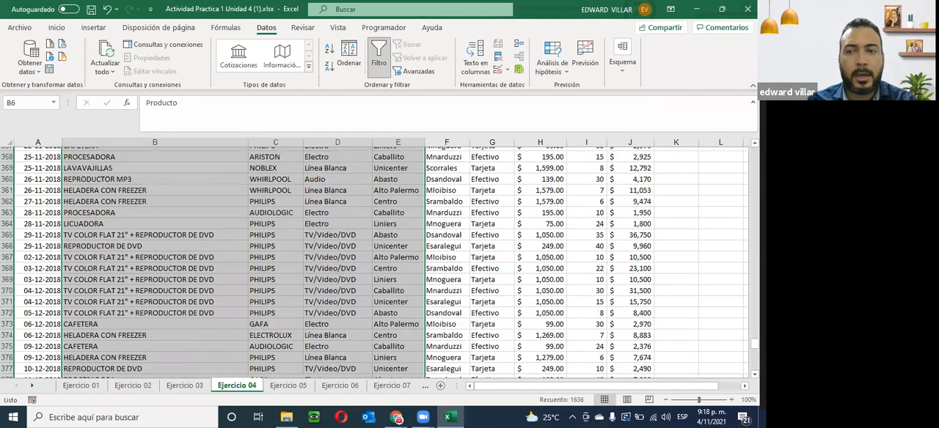
{"action": "scroll", "coordinate": [242, 251], "scroll_direction": "up", "scroll_amount": 20}
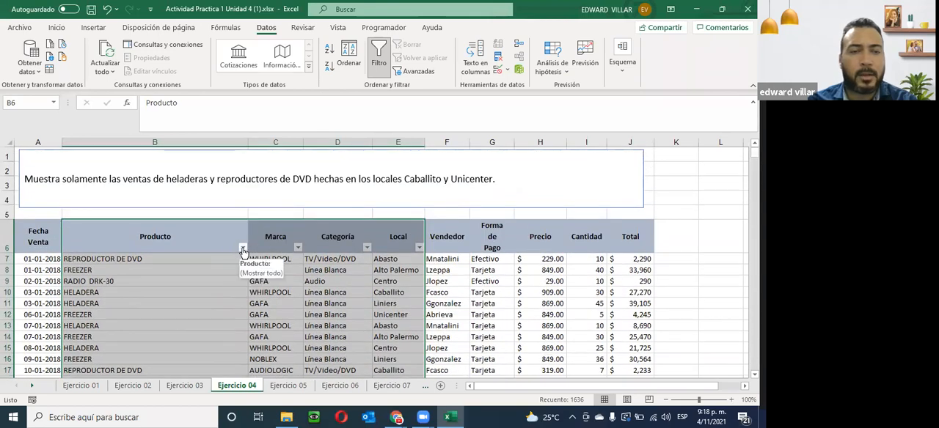
- Filter the Producto column to show only HELADERA and REPRODUCTOR DE DVD
{"action": "left_click", "coordinate": [243, 248]}
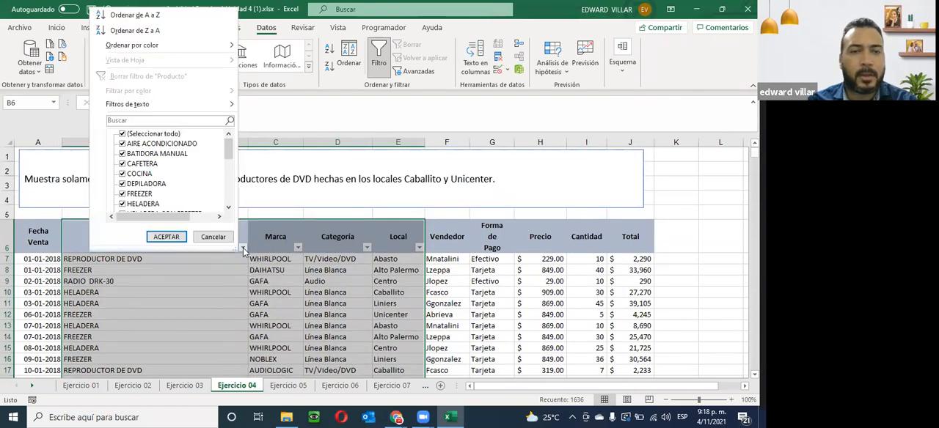
{"action": "left_click", "coordinate": [122, 134]}
{"action": "scroll", "coordinate": [158, 181], "scroll_direction": "down", "scroll_amount": 2}
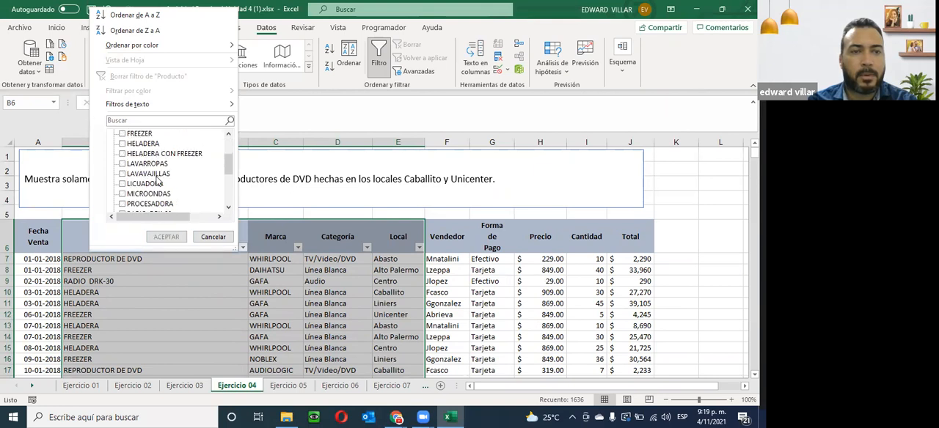
{"action": "scroll", "coordinate": [128, 214], "scroll_direction": "down", "scroll_amount": 2}
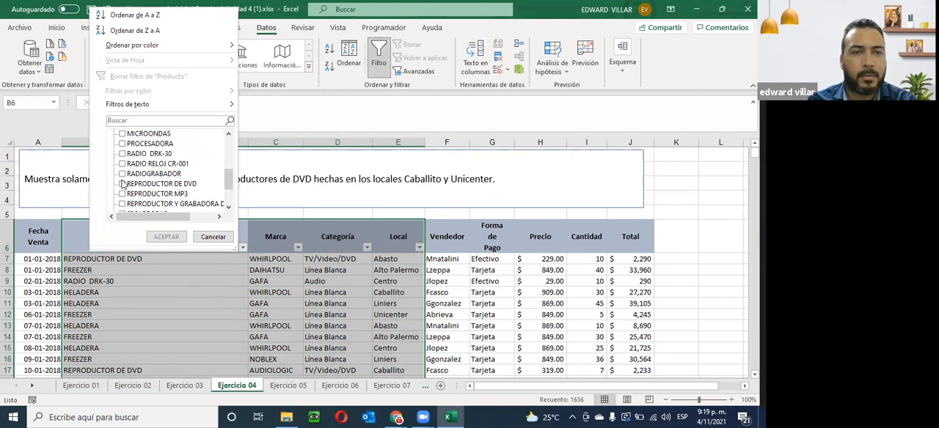
{"action": "left_click", "coordinate": [122, 184]}
{"action": "scroll", "coordinate": [157, 180], "scroll_direction": "up", "scroll_amount": 2}
{"action": "scroll", "coordinate": [157, 179], "scroll_direction": "up", "scroll_amount": 1}
{"action": "left_click", "coordinate": [122, 174]}
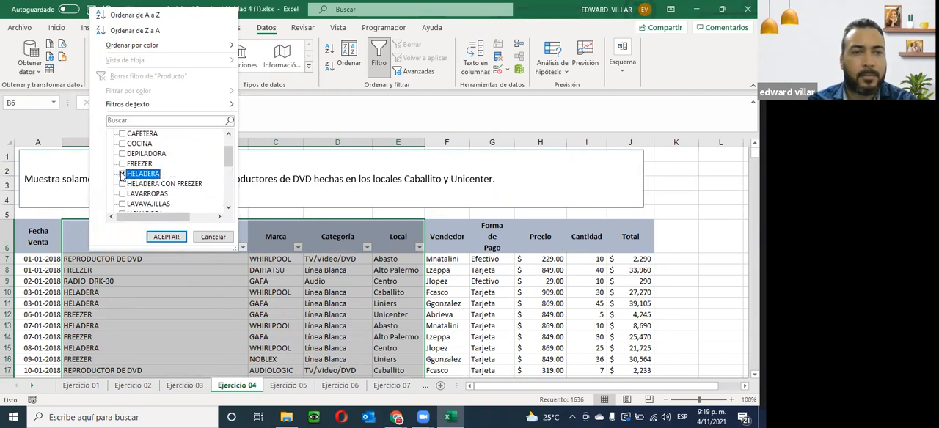
{"action": "left_click", "coordinate": [167, 237]}
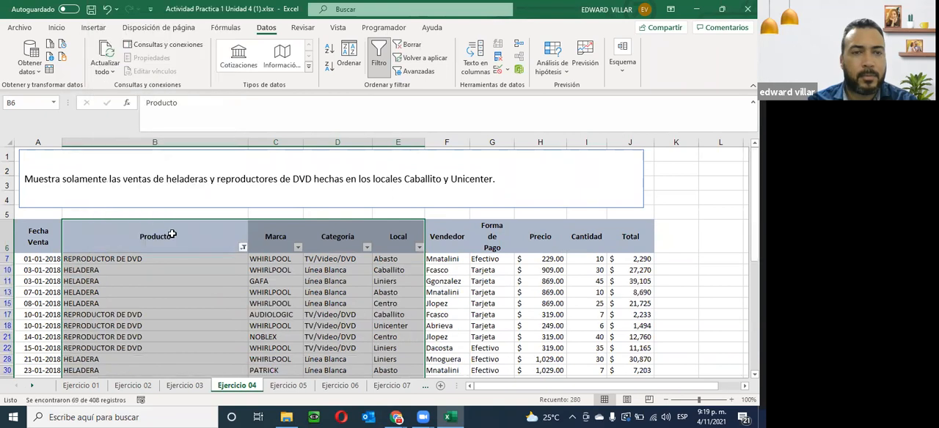
- Filter the Local column to show only Caballito and Unicenter, and check the filtered records down to the last row
{"action": "left_click", "coordinate": [420, 248]}
{"action": "left_click", "coordinate": [299, 134]}
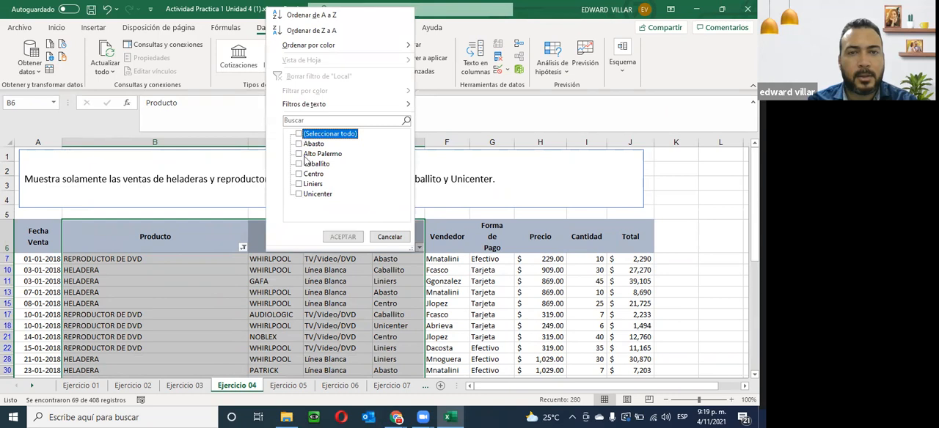
{"action": "left_click", "coordinate": [301, 165]}
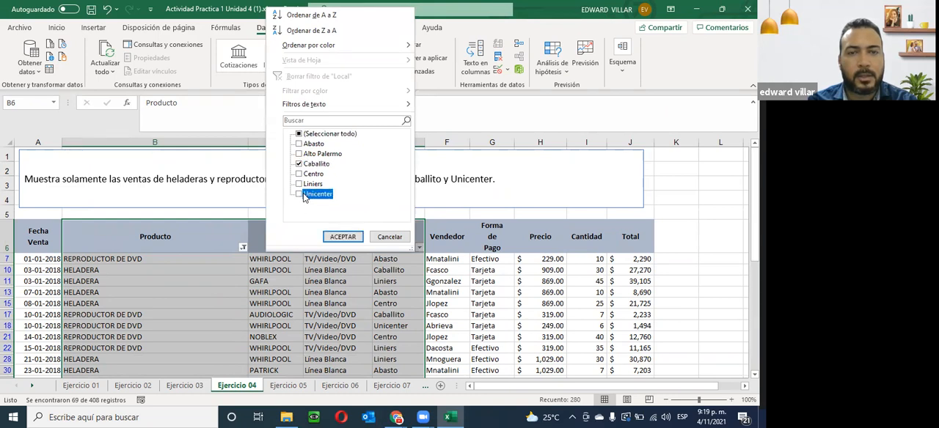
{"action": "left_click", "coordinate": [299, 194]}
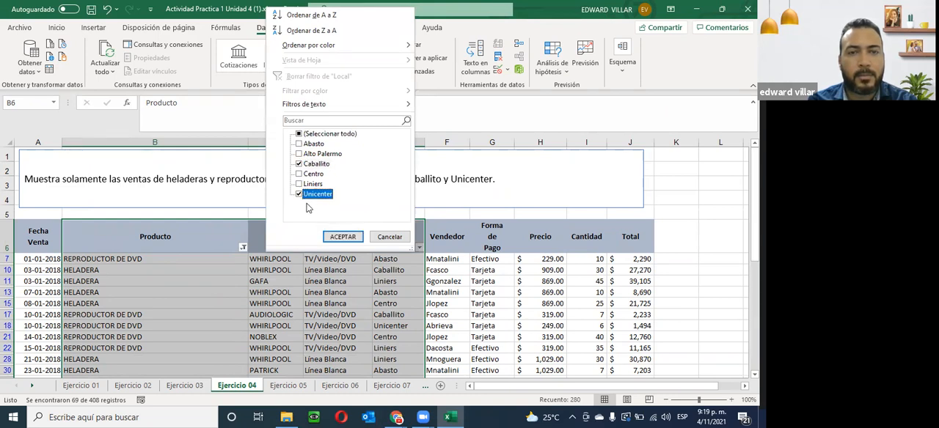
{"action": "left_click", "coordinate": [336, 236]}
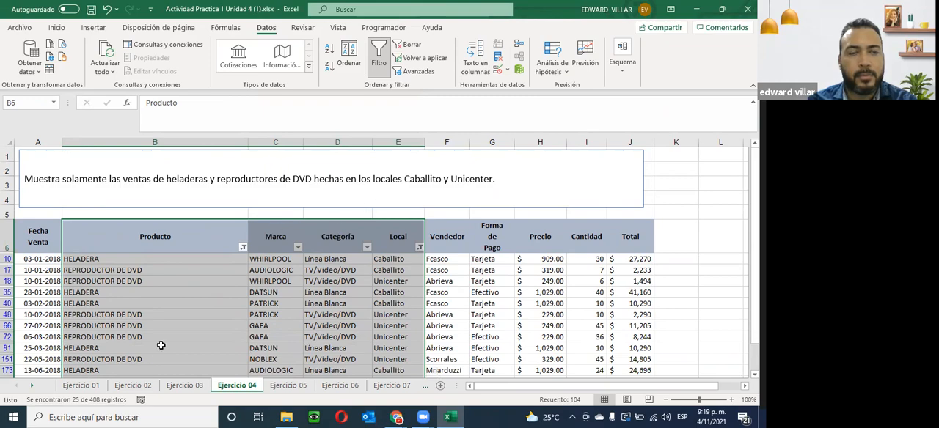
{"action": "scroll", "coordinate": [160, 355], "scroll_direction": "down", "scroll_amount": 3}
{"action": "scroll", "coordinate": [160, 355], "scroll_direction": "down", "scroll_amount": 2}
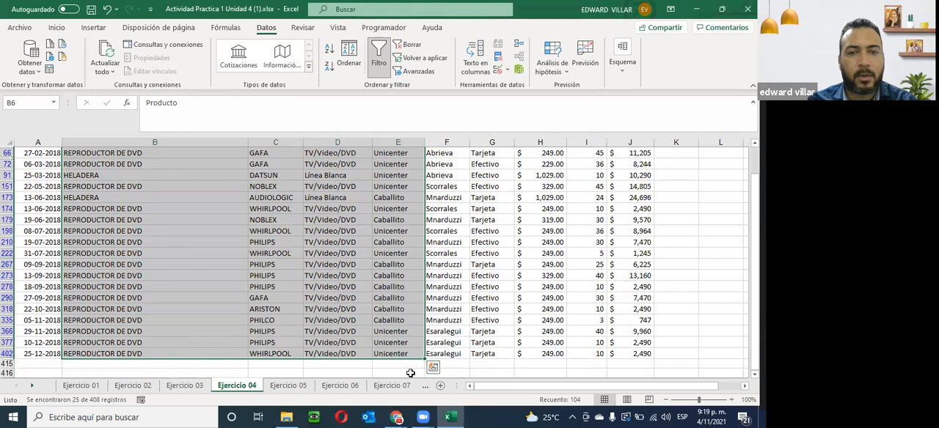
{"action": "scroll", "coordinate": [346, 331], "scroll_direction": "up", "scroll_amount": 1}
{"action": "scroll", "coordinate": [347, 333], "scroll_direction": "up", "scroll_amount": 3}
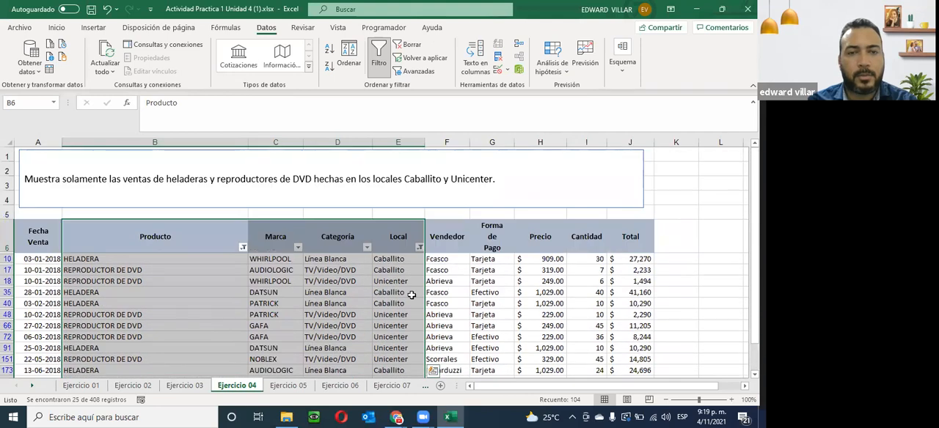
- Review the brands offered in the Marca column's filter list, leaving the filter unchanged
{"action": "left_click", "coordinate": [298, 247]}
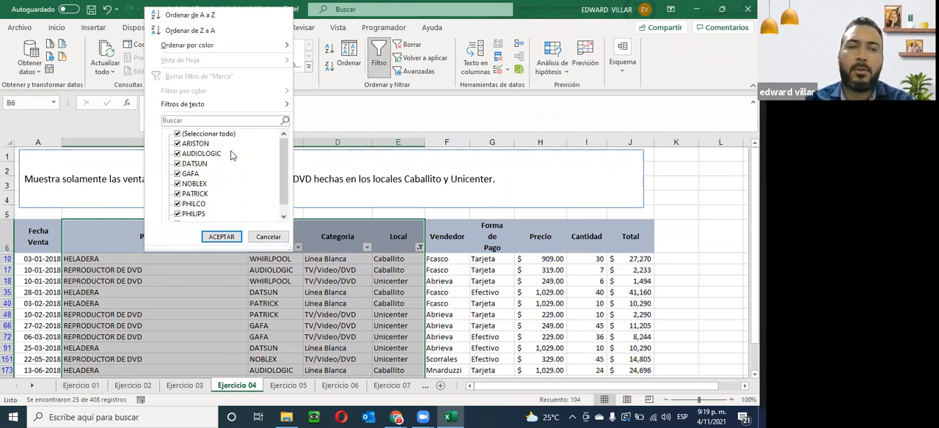
{"action": "scroll", "coordinate": [288, 172], "scroll_direction": "down", "scroll_amount": 1}
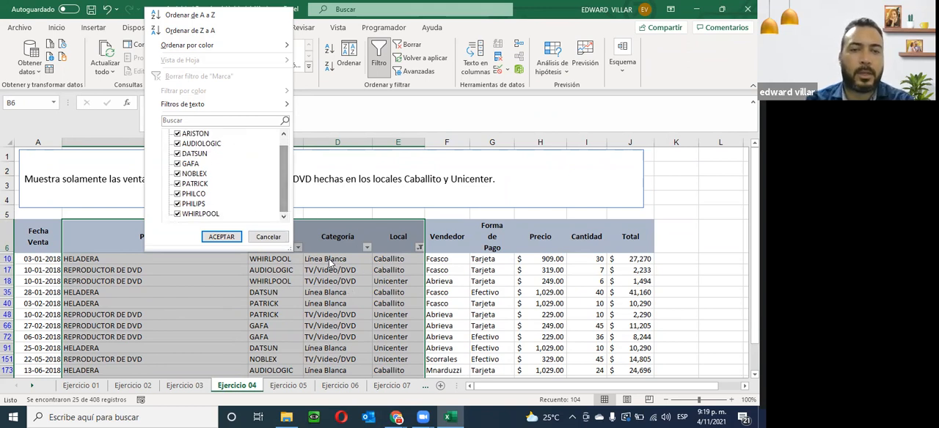
{"action": "left_click", "coordinate": [268, 236]}
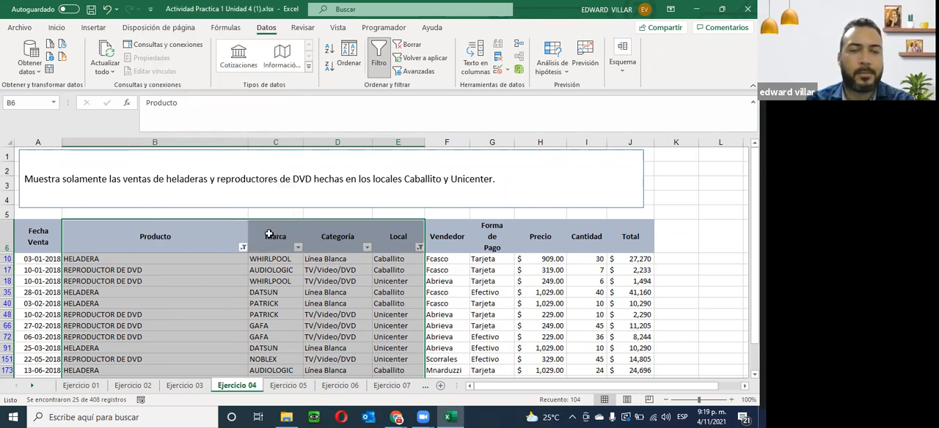
- Open the Ejercicio 05 sheet and turn on filtering for columns Forma de Pago through Total, from the headers to the last record
{"action": "left_click", "coordinate": [289, 386]}
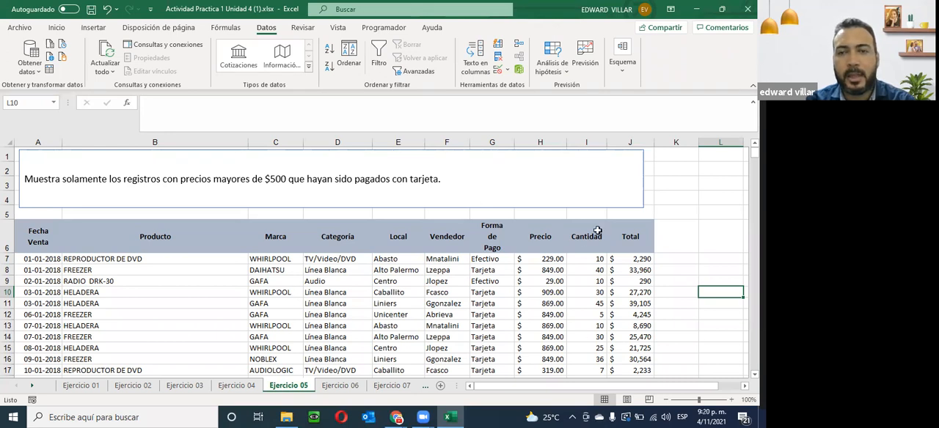
{"action": "left_click_drag", "start_coordinate": [474, 233], "coordinate": [651, 340]}
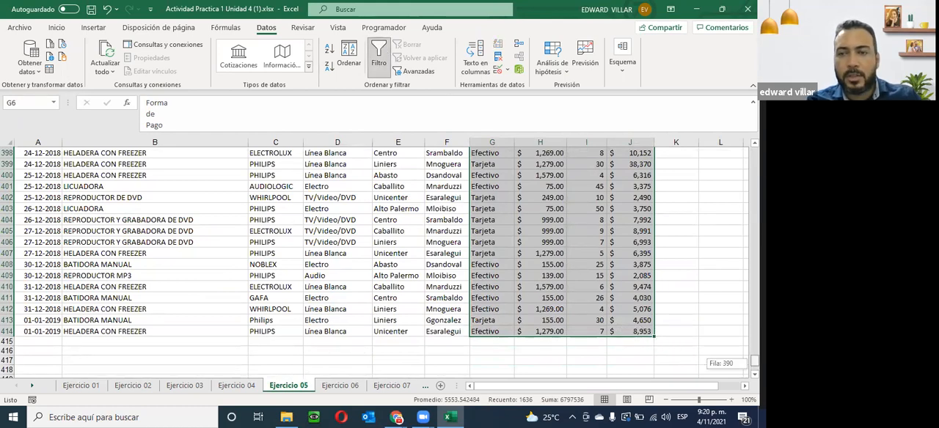
{"action": "scroll", "coordinate": [683, 164], "scroll_direction": "up", "scroll_amount": 20}
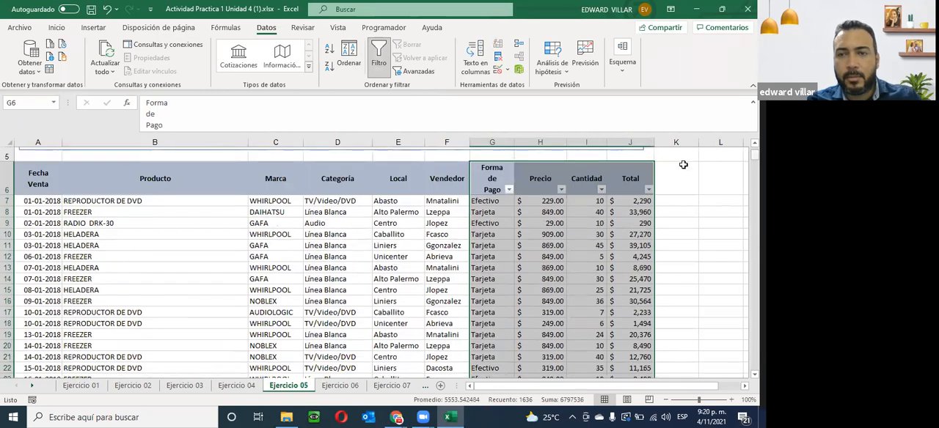
- Filter the Forma de Pago column to show only Tarjeta payments
{"action": "left_click", "coordinate": [509, 190]}
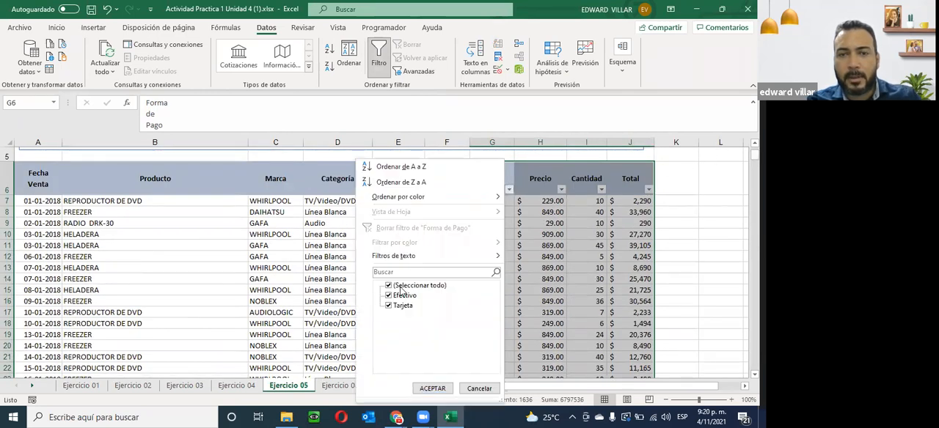
{"action": "left_click", "coordinate": [394, 296]}
{"action": "left_click", "coordinate": [432, 390]}
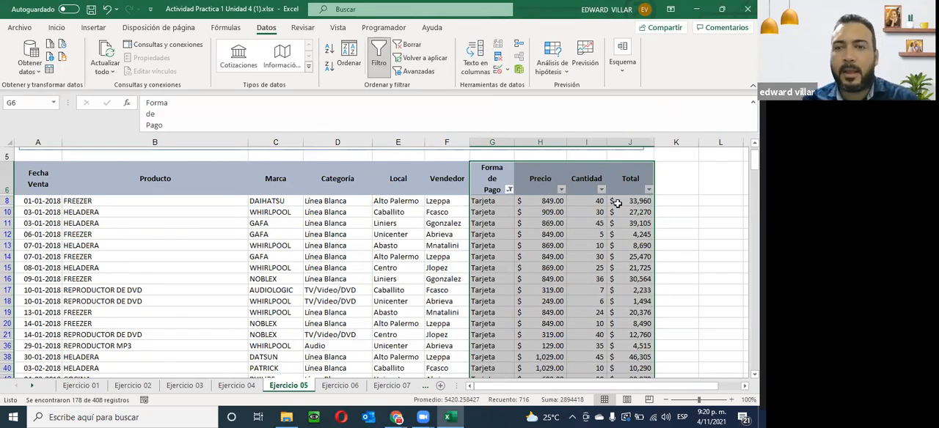
{"action": "left_click", "coordinate": [663, 193]}
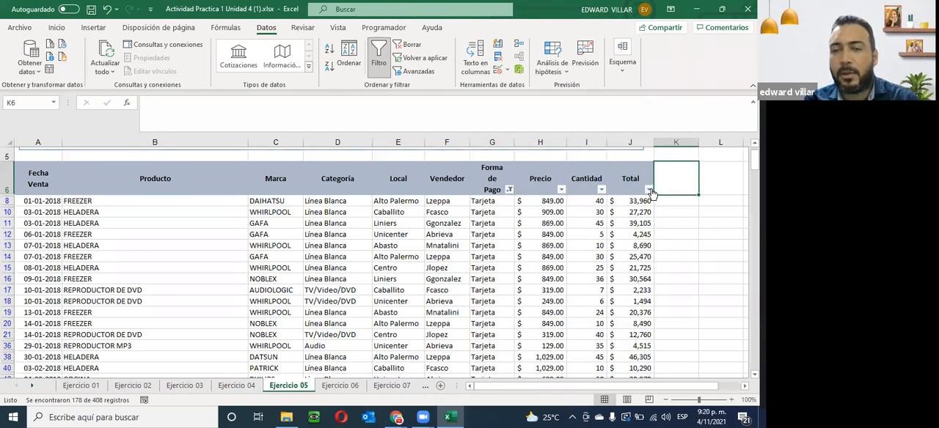
{"action": "left_click", "coordinate": [649, 190]}
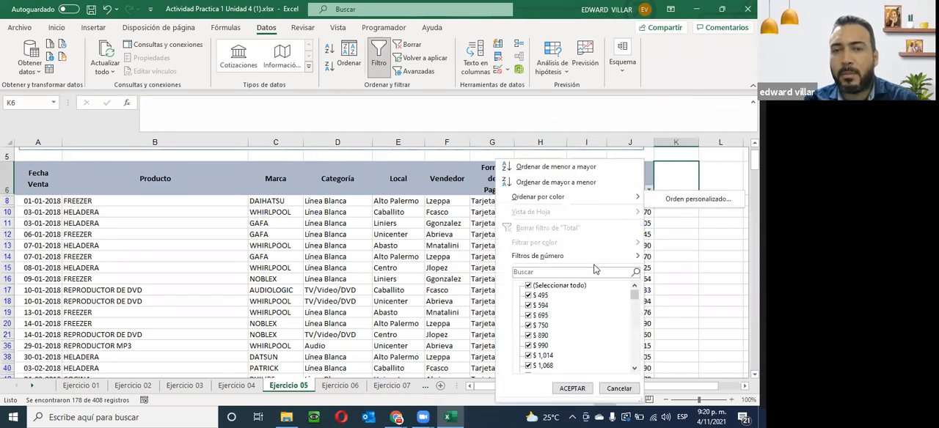
{"action": "mouse_move", "coordinate": [589, 256]}
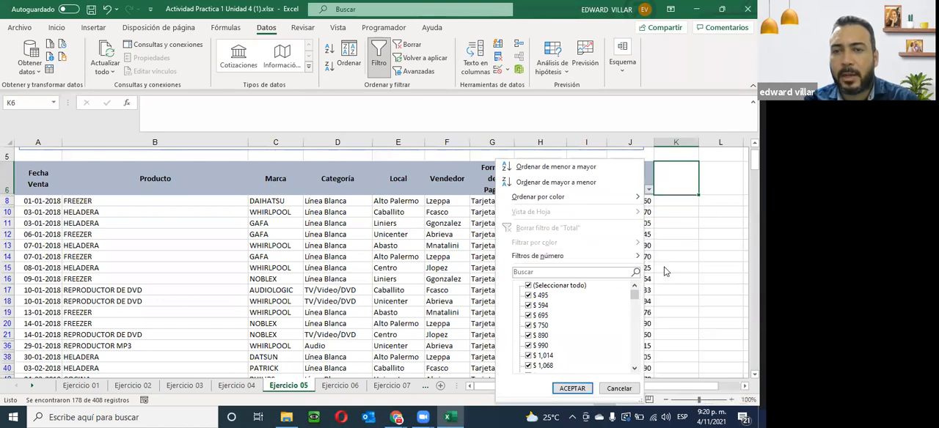
{"action": "left_click", "coordinate": [707, 257]}
{"action": "left_click", "coordinate": [561, 191]}
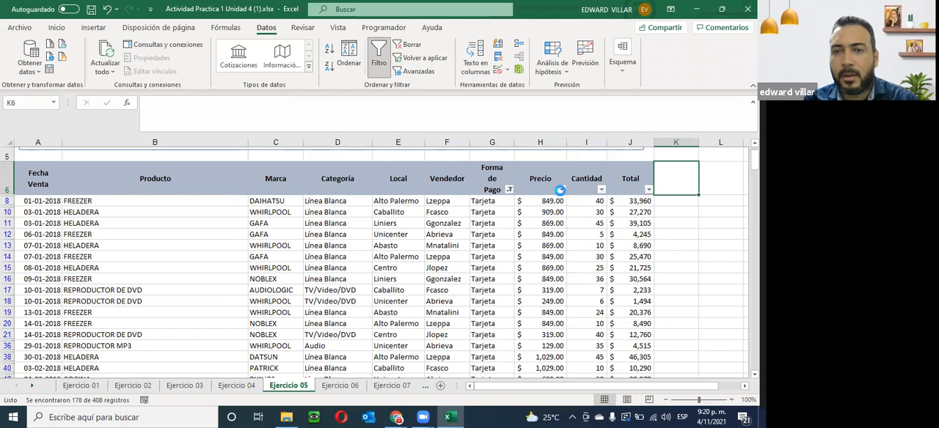
{"action": "left_click", "coordinate": [532, 388]}
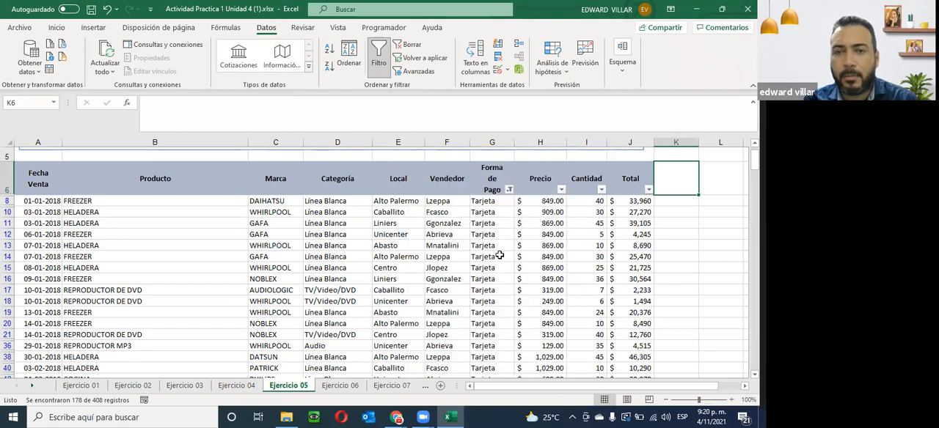
- Compare the text filter options of the Forma de Pago column with the number filter options of the Total column
{"action": "left_click", "coordinate": [509, 189]}
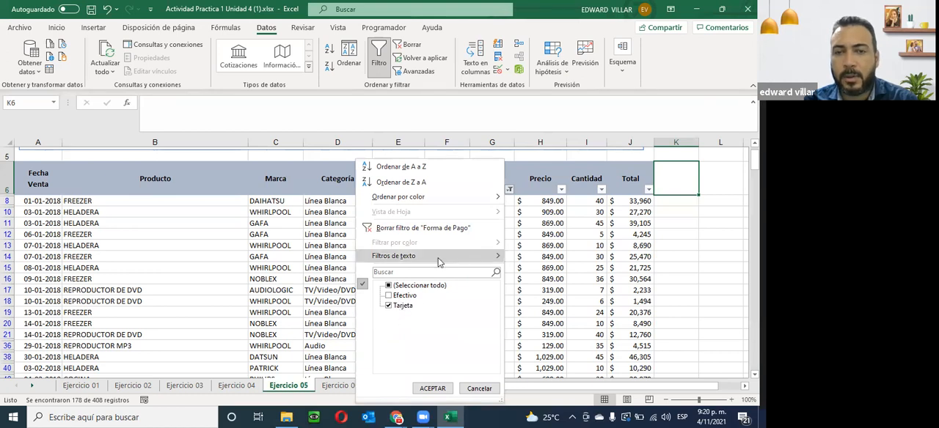
{"action": "mouse_move", "coordinate": [375, 256]}
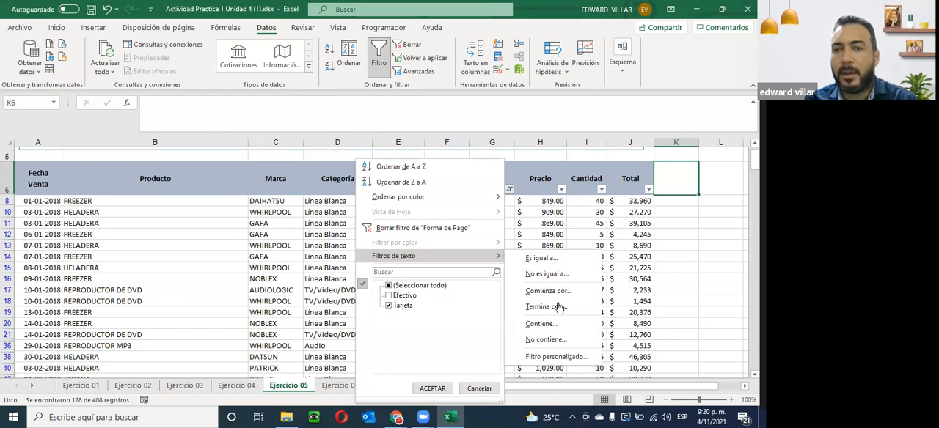
{"action": "left_click", "coordinate": [649, 190]}
{"action": "mouse_move", "coordinate": [622, 256]}
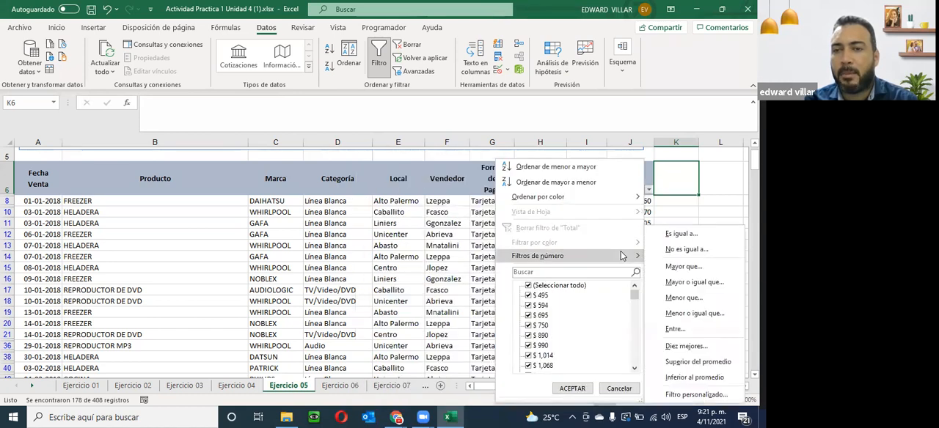
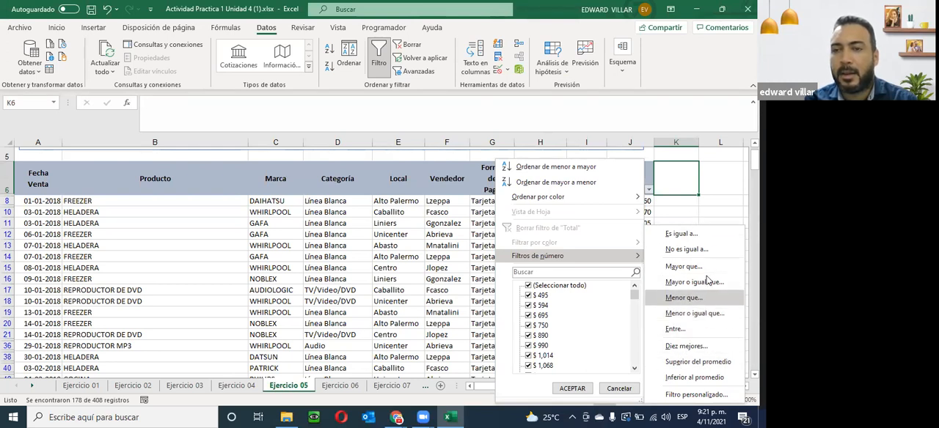
- Filter the Total column to show only values greater than 500 and check the remaining records
{"action": "left_click", "coordinate": [679, 268]}
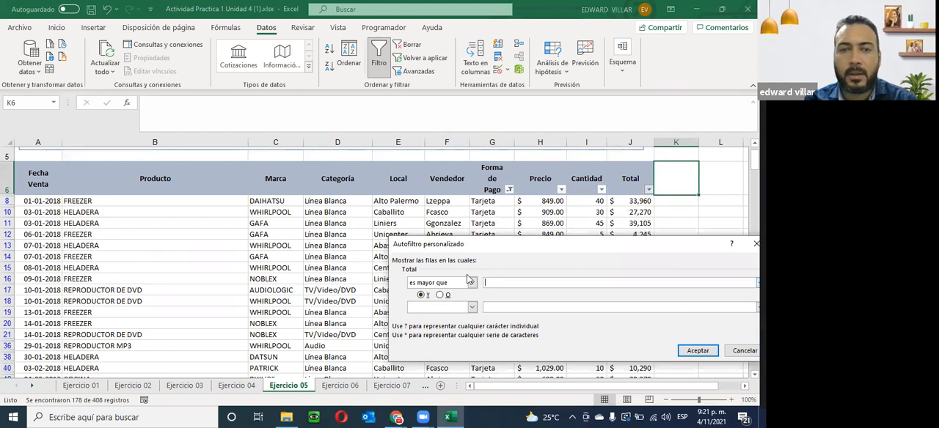
{"action": "type", "text": "500"}
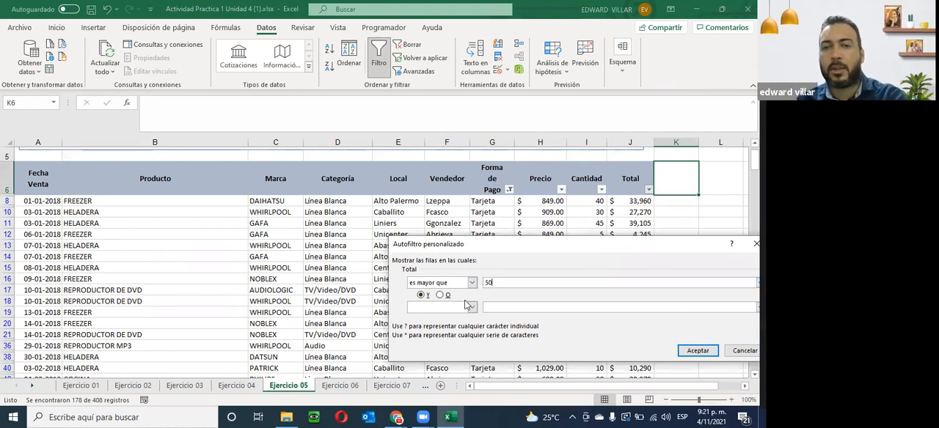
{"action": "left_click", "coordinate": [695, 349]}
{"action": "scroll", "coordinate": [399, 311], "scroll_direction": "up", "scroll_amount": 2}
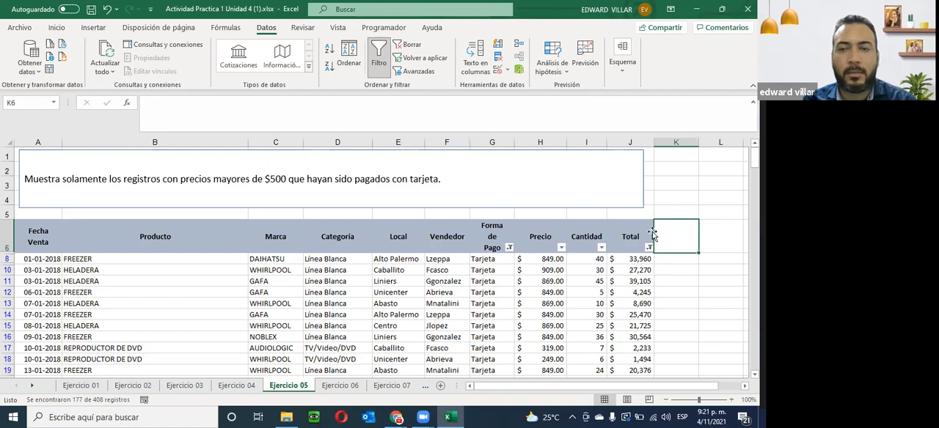
{"action": "scroll", "coordinate": [649, 267], "scroll_direction": "down", "scroll_amount": 2}
{"action": "scroll", "coordinate": [649, 268], "scroll_direction": "down", "scroll_amount": 1}
{"action": "scroll", "coordinate": [648, 267], "scroll_direction": "up", "scroll_amount": 4}
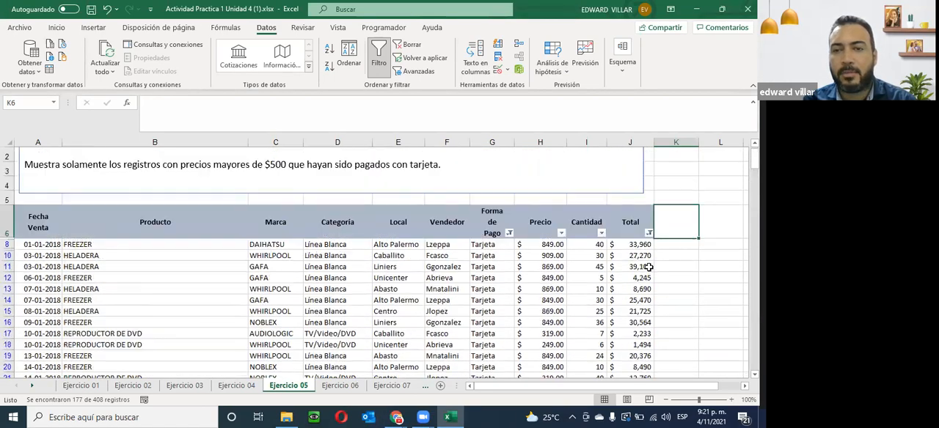
{"action": "scroll", "coordinate": [638, 264], "scroll_direction": "down", "scroll_amount": 4}
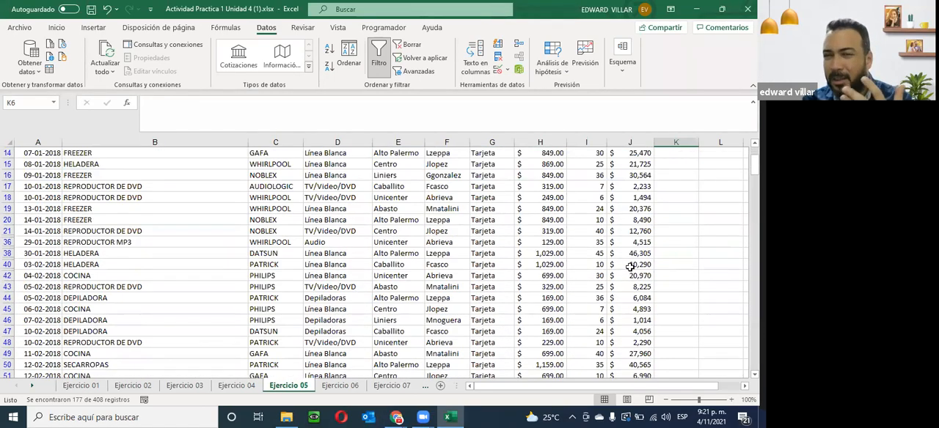
{"action": "scroll", "coordinate": [470, 253], "scroll_direction": "up", "scroll_amount": 3}
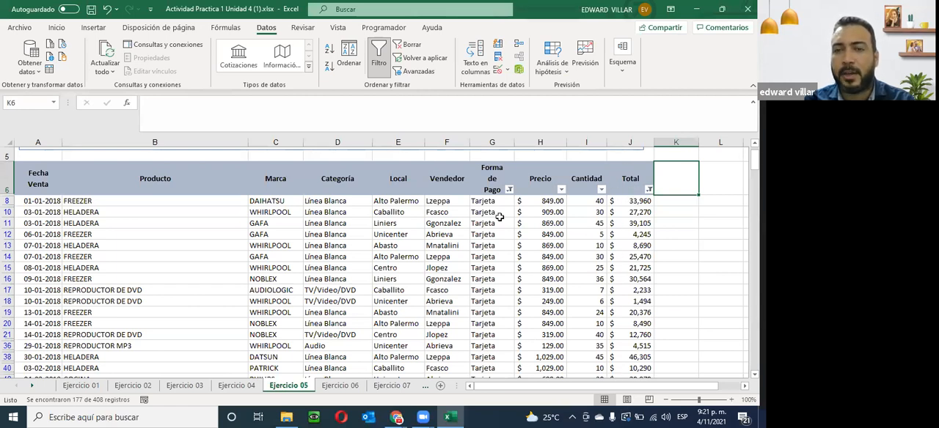
- Undo the Total and Forma de Pago filtering, and sort all records by Total from smallest to largest, expanding the selection to adjacent columns
{"action": "left_click", "coordinate": [107, 10]}
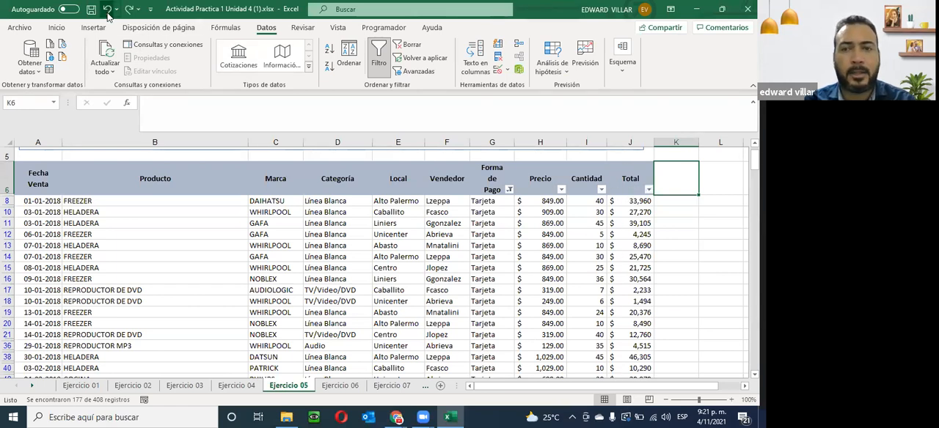
{"action": "left_click", "coordinate": [107, 9]}
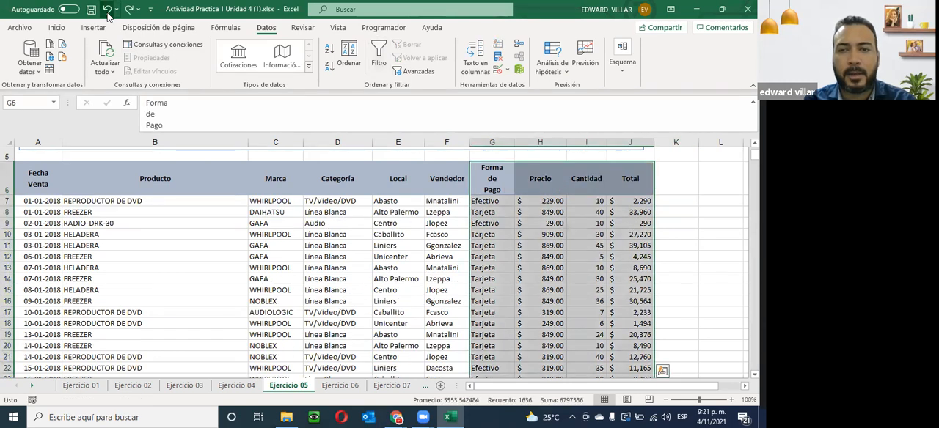
{"action": "left_click", "coordinate": [637, 202]}
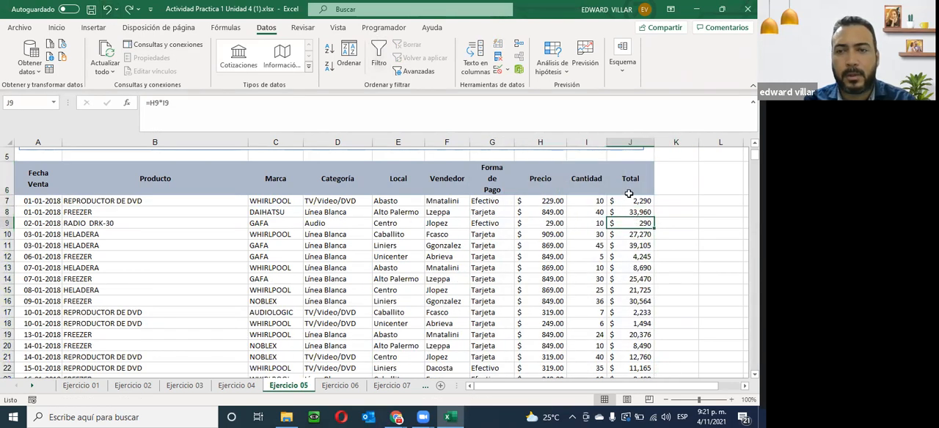
{"action": "left_click_drag", "start_coordinate": [640, 234], "coordinate": [632, 354]}
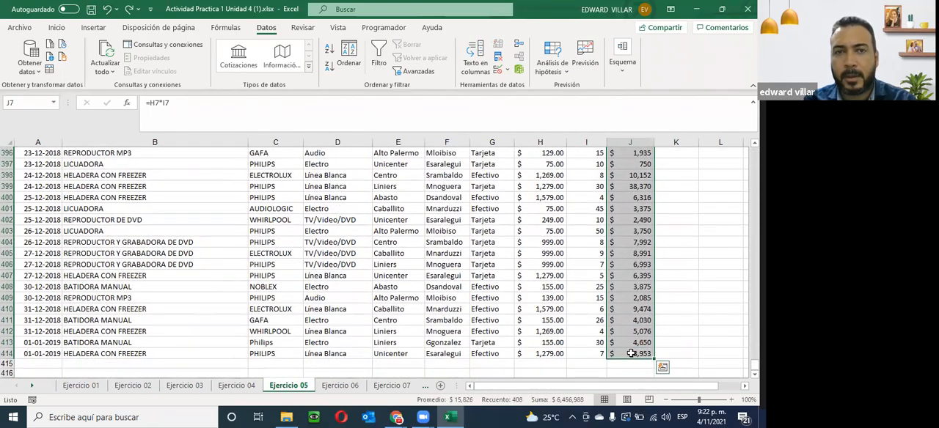
{"action": "left_click", "coordinate": [328, 50]}
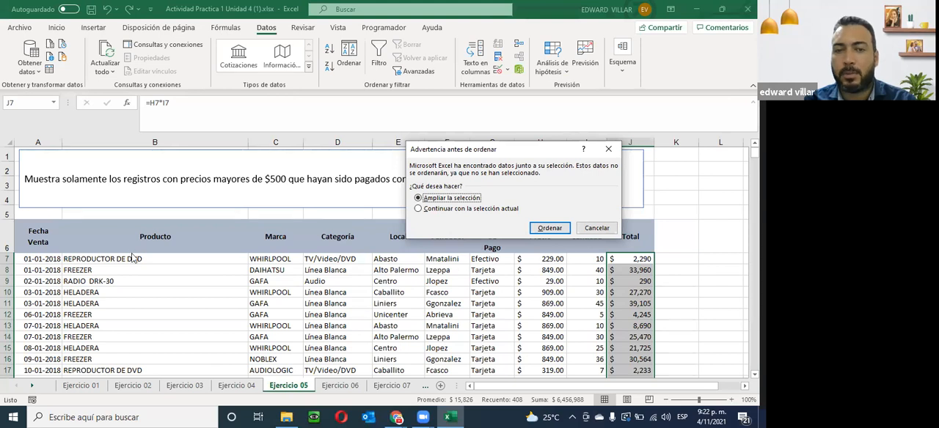
{"action": "left_click", "coordinate": [550, 228]}
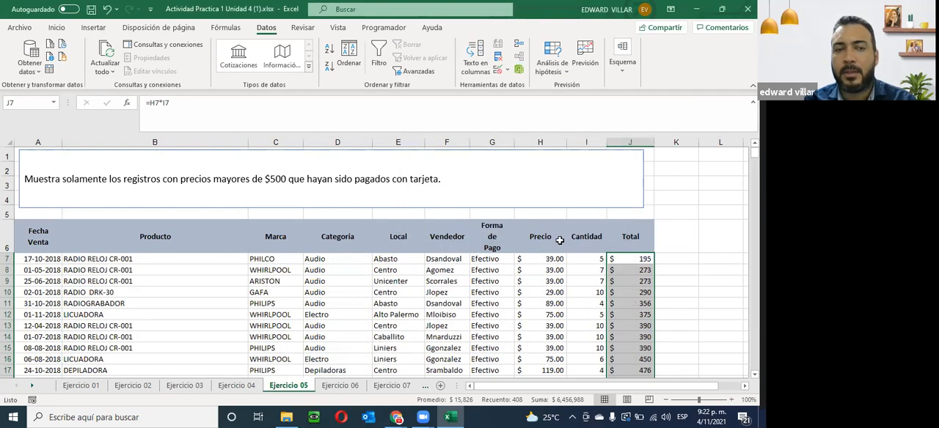
- Examine the Total and Forma de Pago values down the sorted list to see which records exceed 500
{"action": "scroll", "coordinate": [645, 279], "scroll_direction": "down", "scroll_amount": 10}
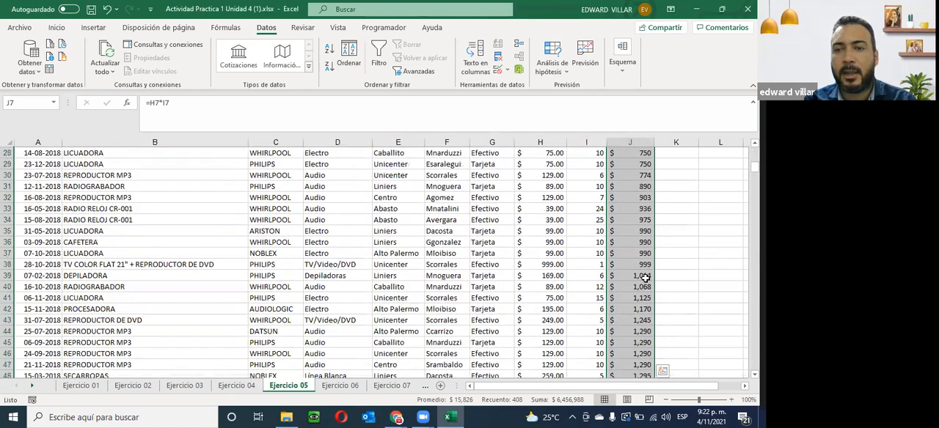
{"action": "scroll", "coordinate": [644, 279], "scroll_direction": "down", "scroll_amount": 20}
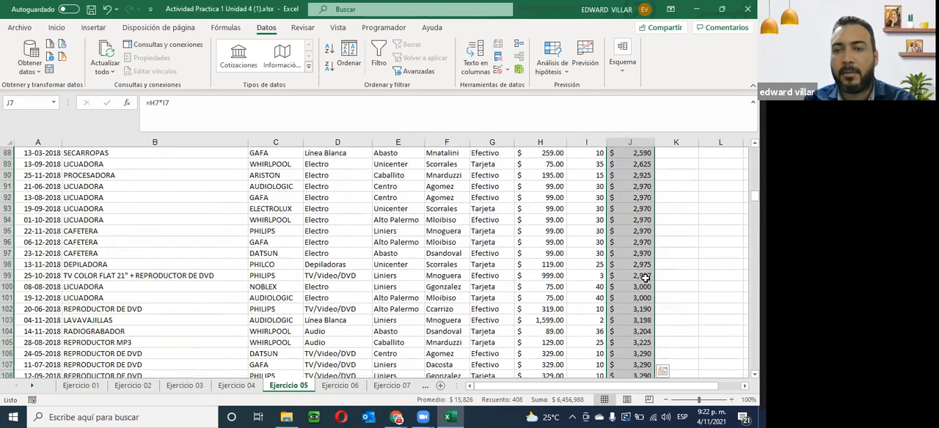
{"action": "scroll", "coordinate": [645, 279], "scroll_direction": "down", "scroll_amount": 20}
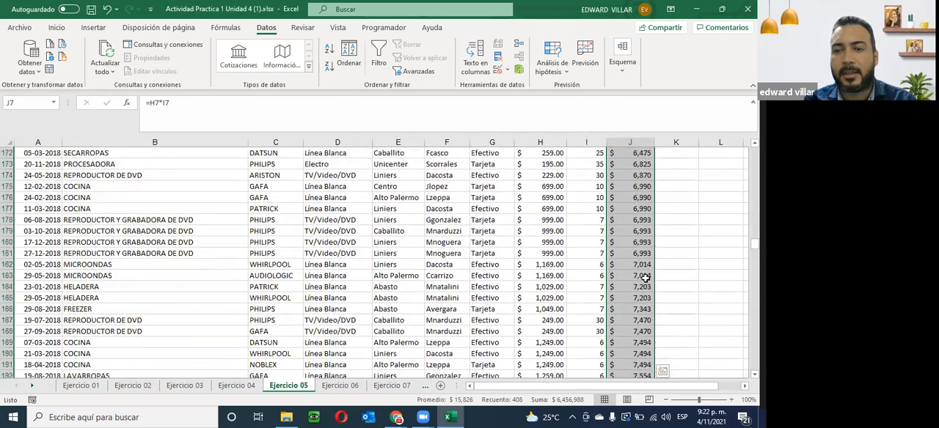
{"action": "scroll", "coordinate": [645, 278], "scroll_direction": "down", "scroll_amount": 20}
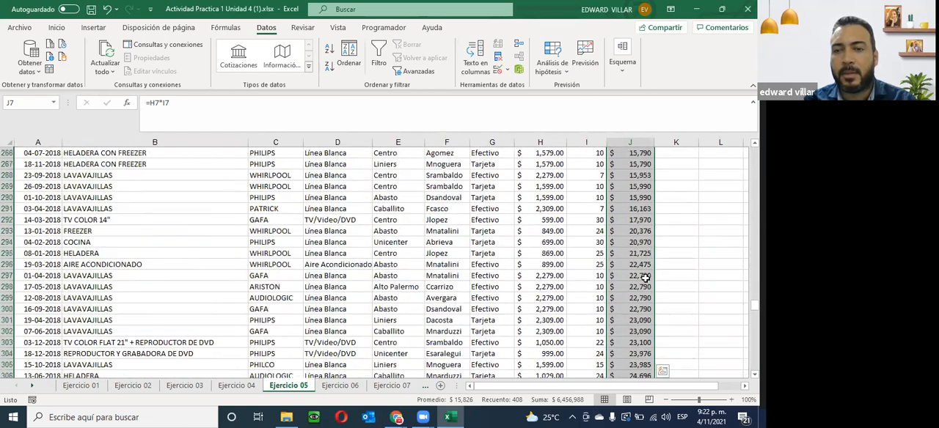
{"action": "scroll", "coordinate": [645, 277], "scroll_direction": "up", "scroll_amount": 20}
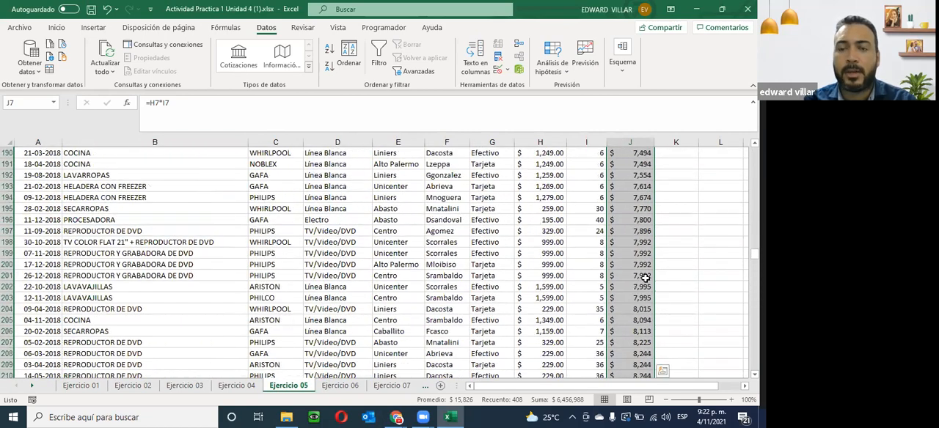
{"action": "scroll", "coordinate": [644, 271], "scroll_direction": "up", "scroll_amount": 20}
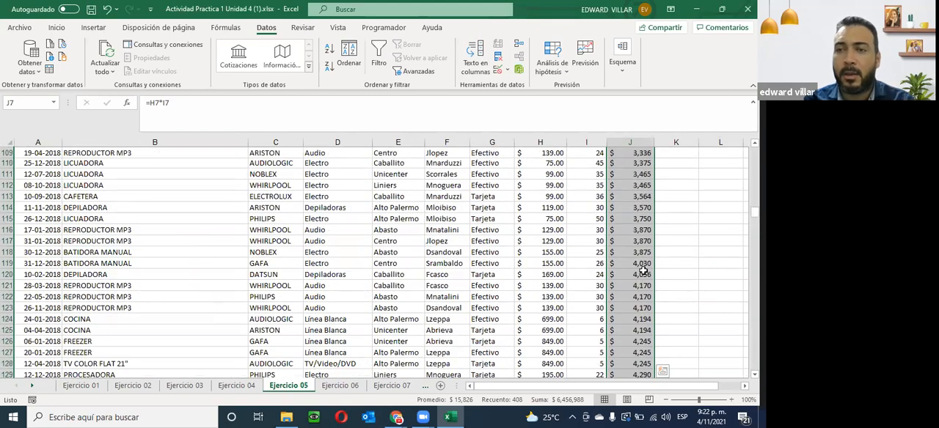
{"action": "scroll", "coordinate": [644, 271], "scroll_direction": "up", "scroll_amount": 20}
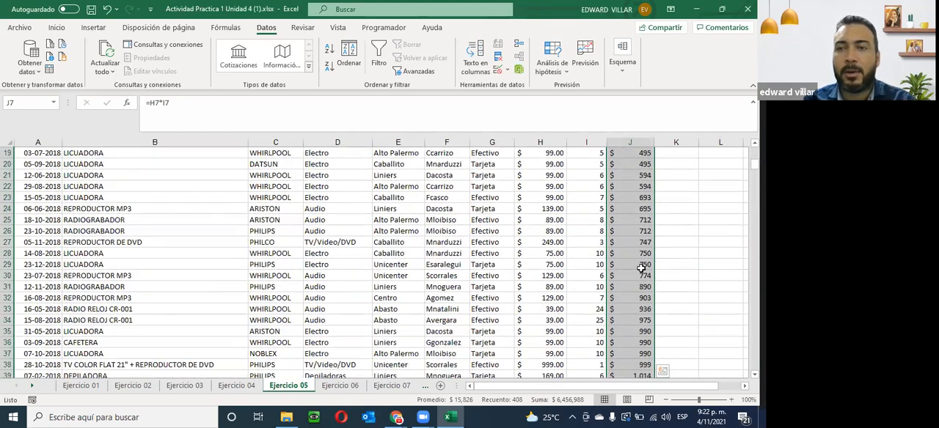
{"action": "scroll", "coordinate": [642, 269], "scroll_direction": "up", "scroll_amount": 2}
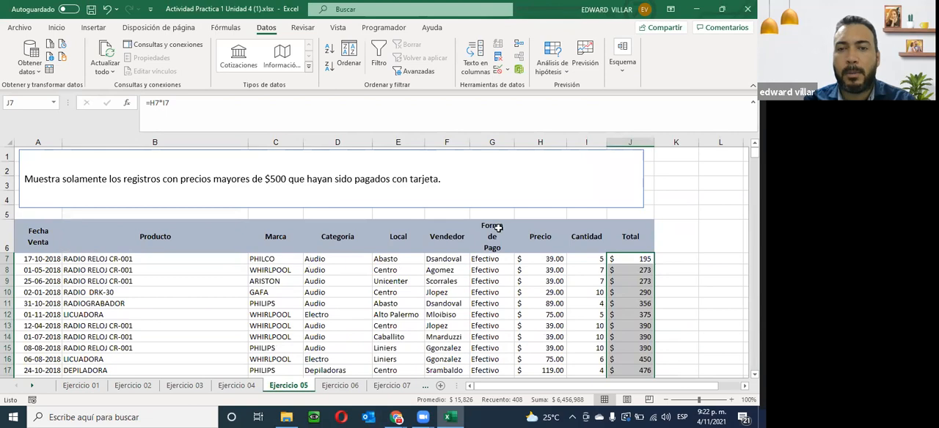
{"action": "scroll", "coordinate": [491, 235], "scroll_direction": "down", "scroll_amount": 5}
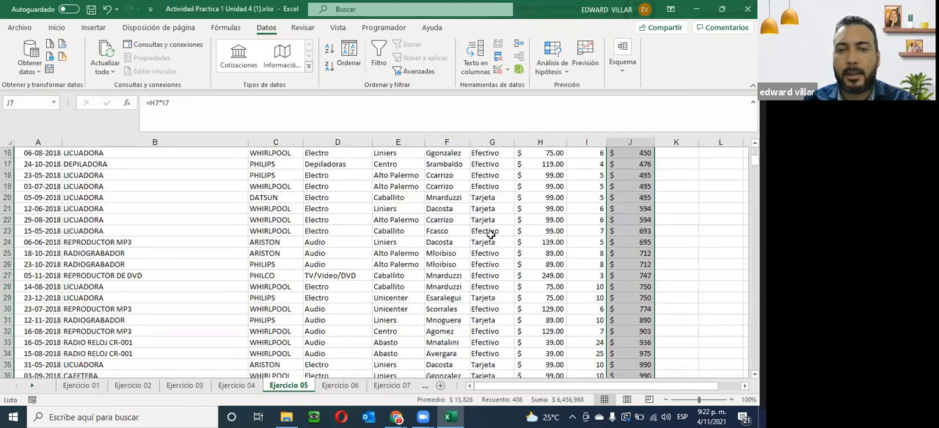
{"action": "scroll", "coordinate": [491, 236], "scroll_direction": "up", "scroll_amount": 5}
- Turn on filtering for columns Forma de Pago through Total, from the header row to the last record in row 414
{"action": "left_click_drag", "start_coordinate": [491, 236], "coordinate": [653, 360]}
{"action": "left_click_drag", "start_coordinate": [624, 417], "coordinate": [618, 355]}
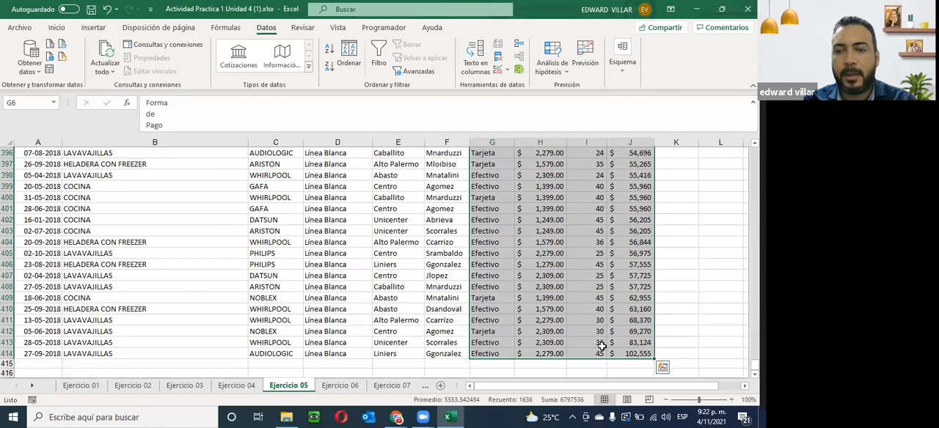
{"action": "scroll", "coordinate": [709, 183], "scroll_direction": "up", "scroll_amount": 19}
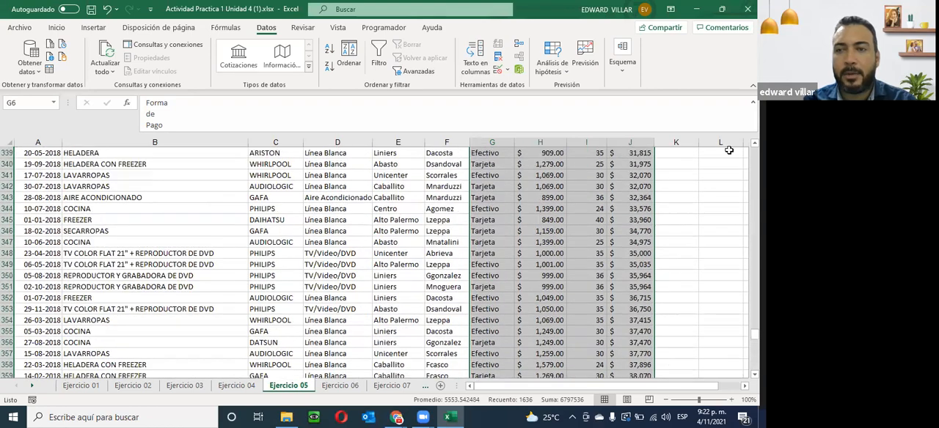
{"action": "scroll", "coordinate": [709, 183], "scroll_direction": "up", "scroll_amount": 20}
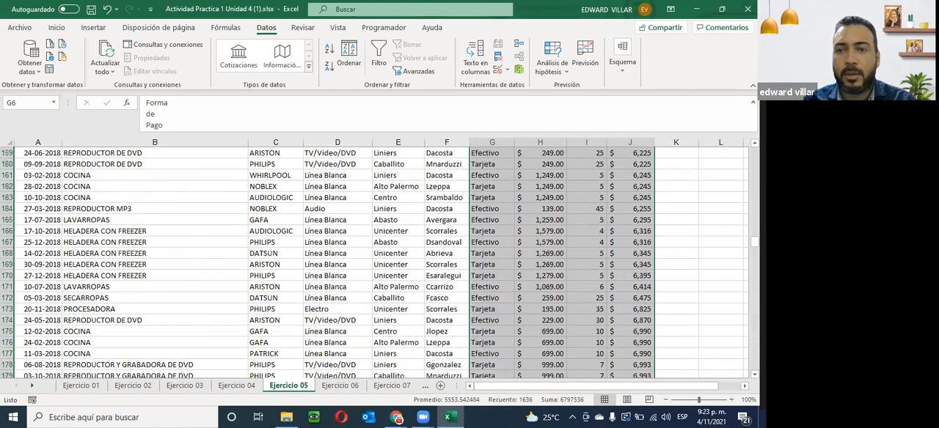
{"action": "scroll", "coordinate": [605, 205], "scroll_direction": "up", "scroll_amount": 12}
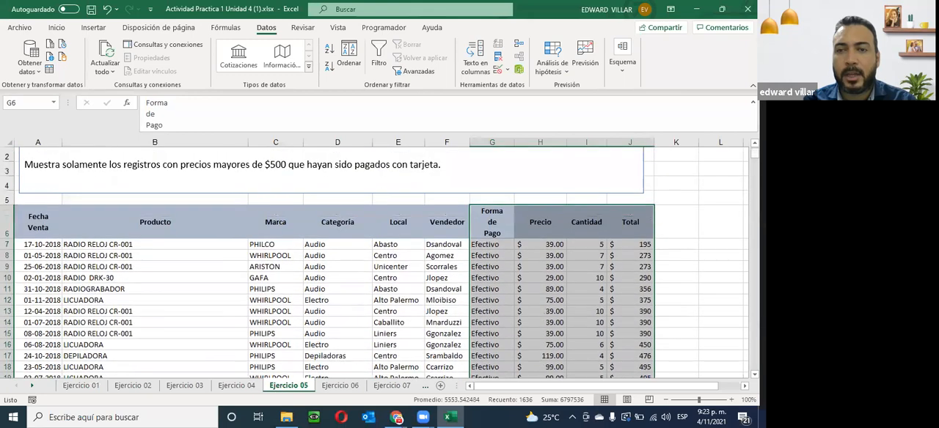
{"action": "left_click", "coordinate": [381, 50]}
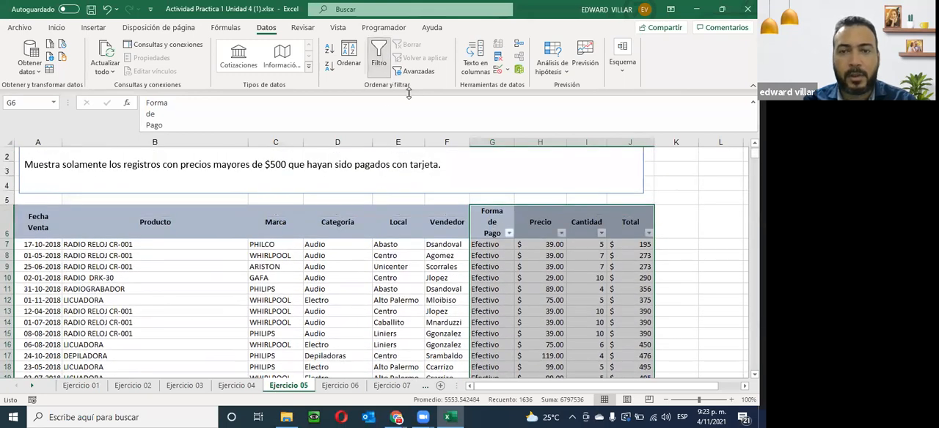
- Filter the Forma de Pago column to show only Tarjeta, excluding Efectivo
{"action": "left_click", "coordinate": [509, 233]}
{"action": "left_click", "coordinate": [405, 297]}
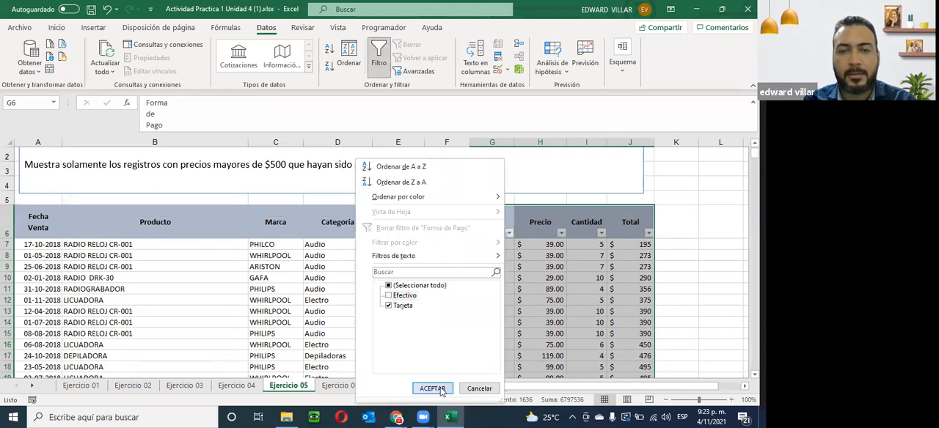
{"action": "left_click", "coordinate": [443, 386]}
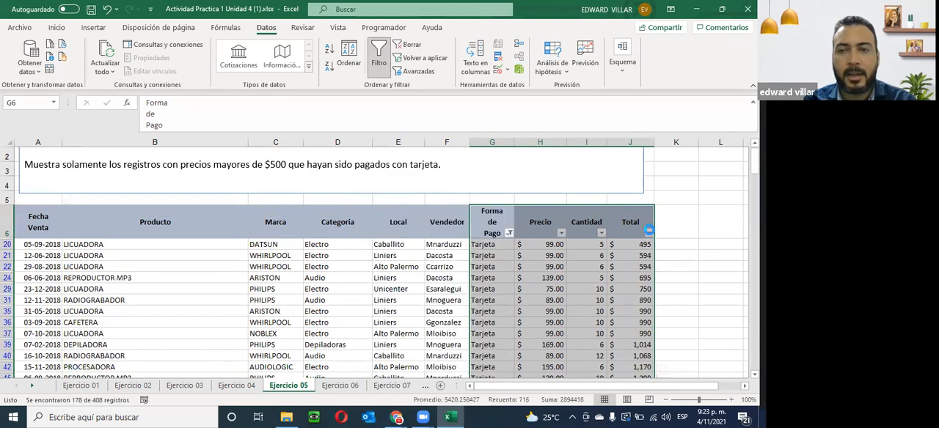
- Apply a number filter to the Total column for values greater than 500 and review the filtered card payments
{"action": "left_click", "coordinate": [648, 233]}
{"action": "left_click", "coordinate": [617, 258]}
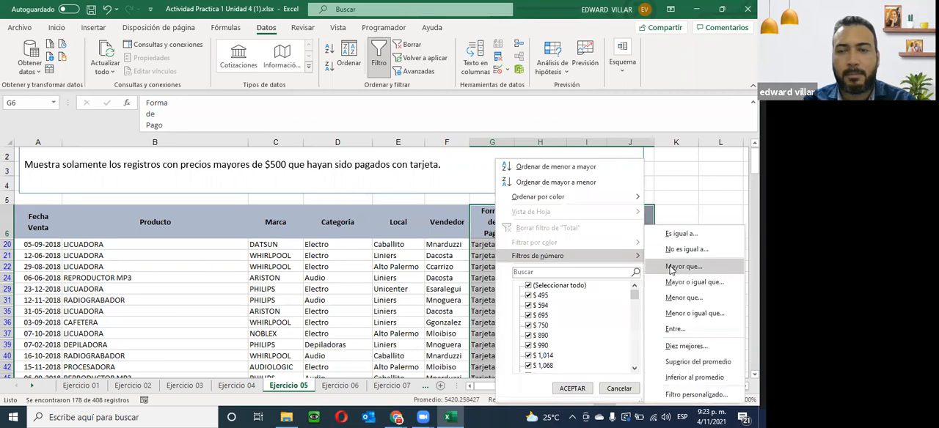
{"action": "left_click", "coordinate": [672, 268]}
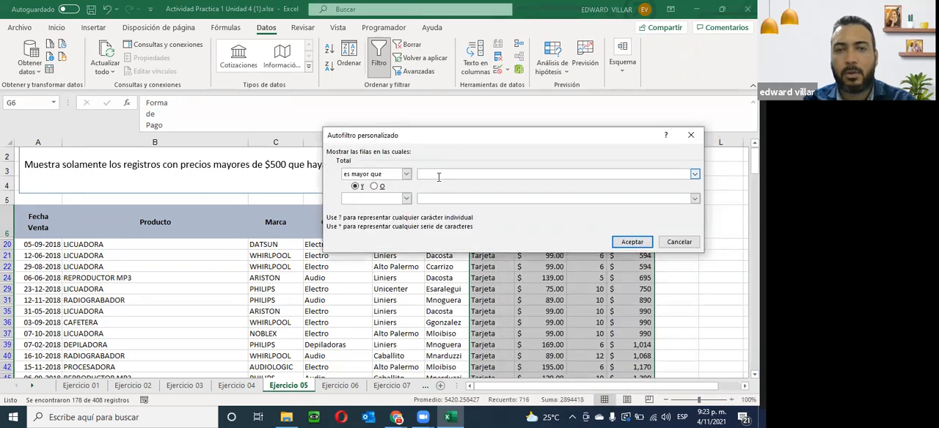
{"action": "type", "text": "500"}
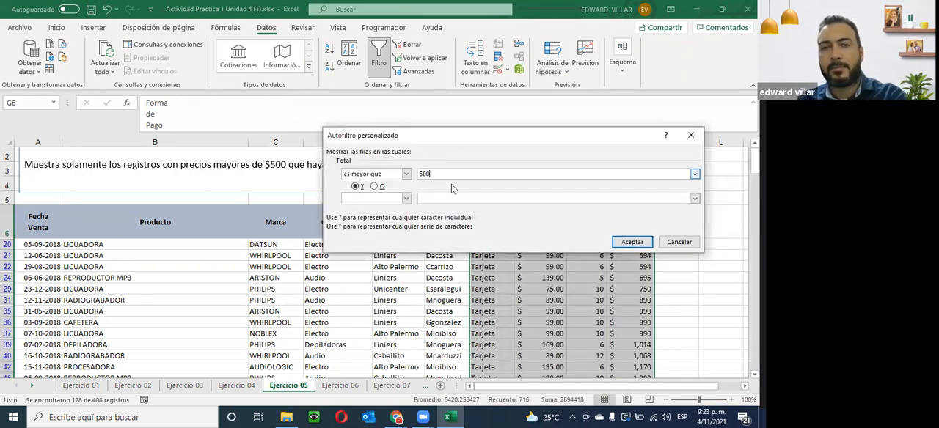
{"action": "left_click", "coordinate": [629, 242]}
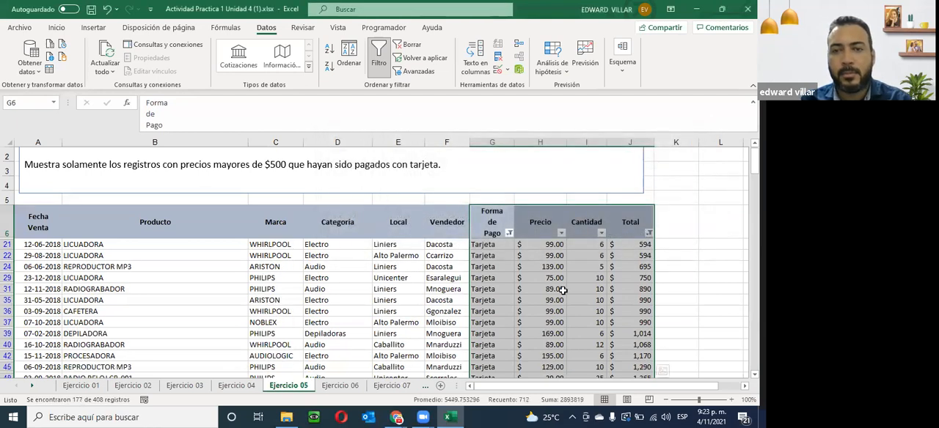
{"action": "left_click", "coordinate": [535, 255]}
{"action": "left_click", "coordinate": [500, 246]}
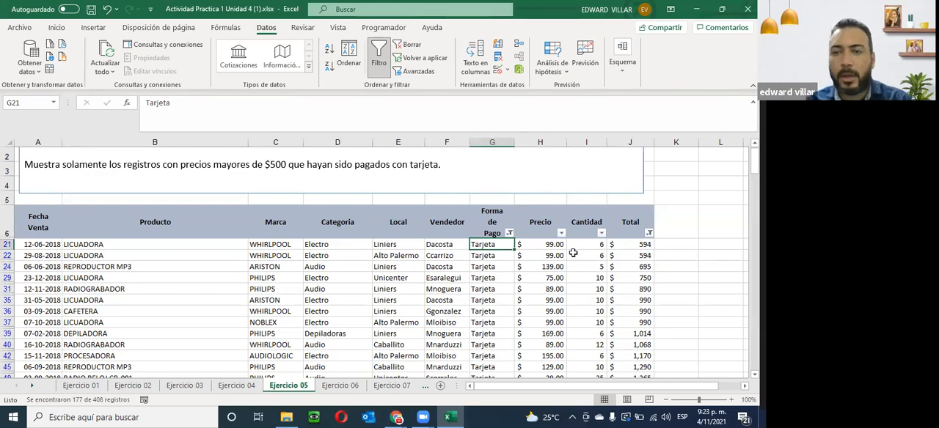
{"action": "scroll", "coordinate": [648, 262], "scroll_direction": "down", "scroll_amount": 12}
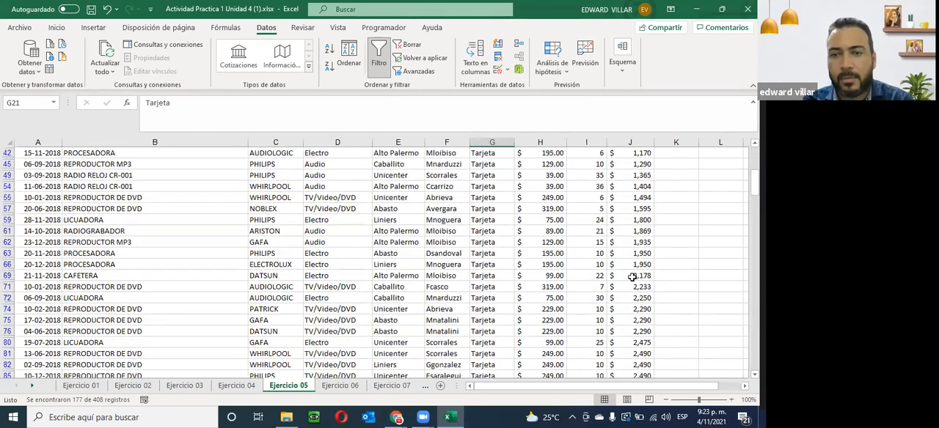
{"action": "scroll", "coordinate": [633, 277], "scroll_direction": "down", "scroll_amount": 19}
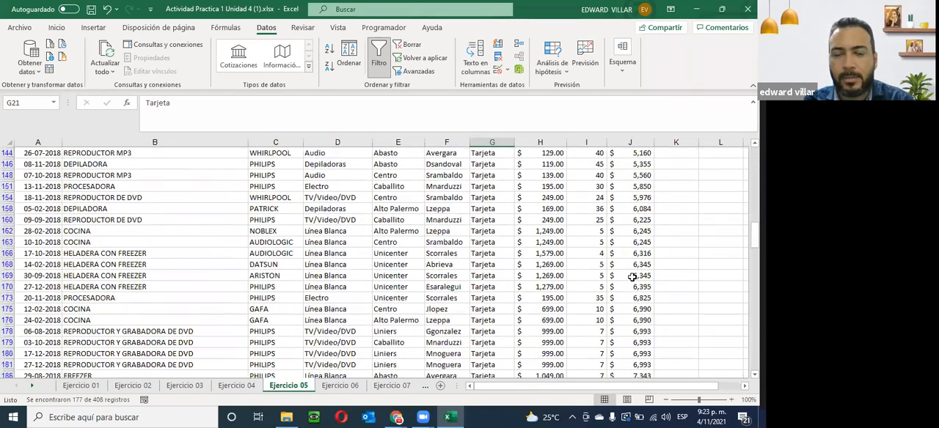
- Review the remaining filtered card payments in Ejercicio 05 down to the last record
{"action": "scroll", "coordinate": [633, 277], "scroll_direction": "down", "scroll_amount": 7}
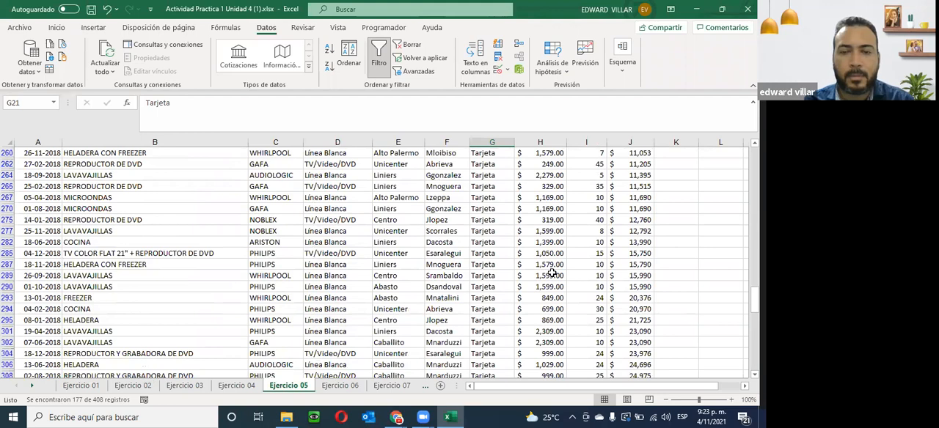
{"action": "scroll", "coordinate": [513, 289], "scroll_direction": "down", "scroll_amount": 15}
{"action": "scroll", "coordinate": [514, 289], "scroll_direction": "up", "scroll_amount": 5}
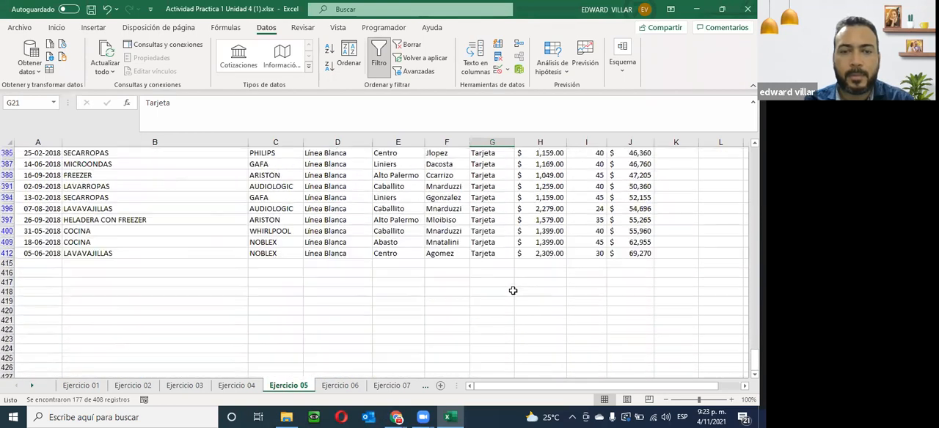
- In sheet Ejercicio 06, sort the records by Total from smallest to largest, expanding the selection to the whole table
{"action": "left_click", "coordinate": [342, 386]}
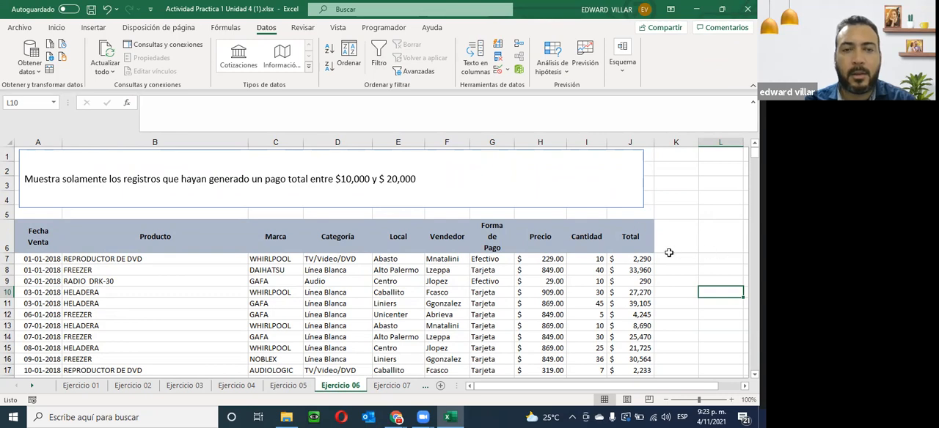
{"action": "left_click_drag", "start_coordinate": [29, 259], "coordinate": [639, 332]}
{"action": "left_click", "coordinate": [634, 196]}
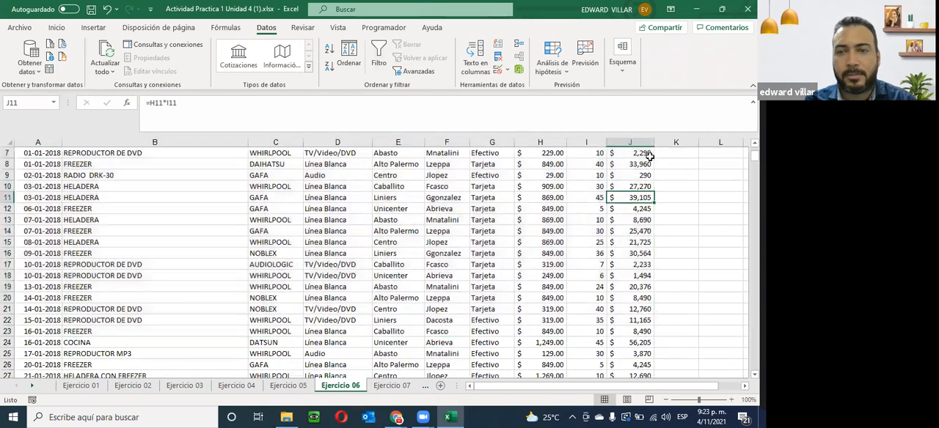
{"action": "scroll", "coordinate": [635, 183], "scroll_direction": "up", "scroll_amount": 2}
{"action": "left_click_drag", "start_coordinate": [631, 258], "coordinate": [637, 416]}
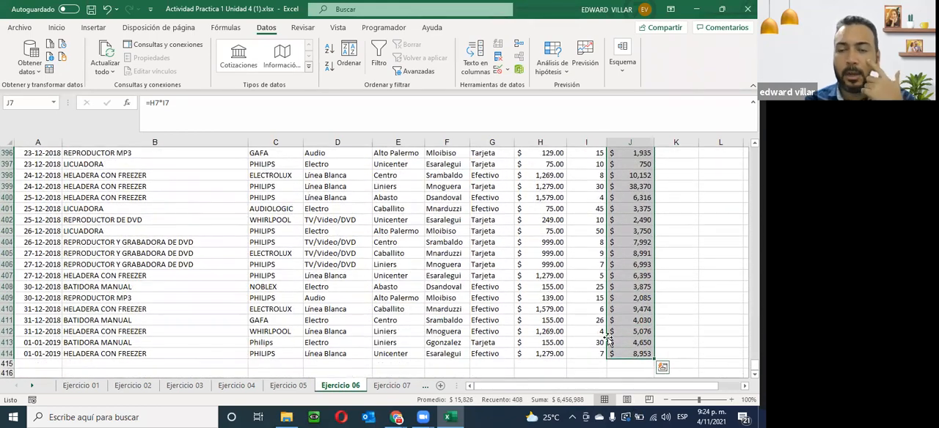
{"action": "left_click", "coordinate": [329, 50]}
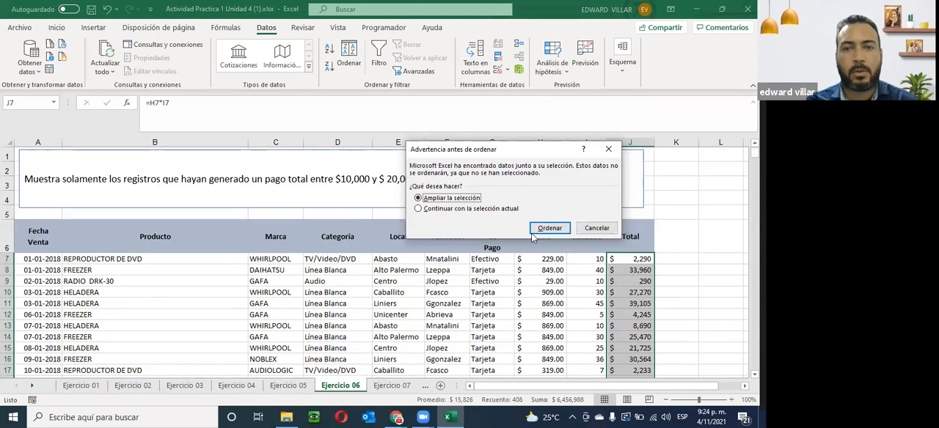
{"action": "left_click", "coordinate": [552, 228]}
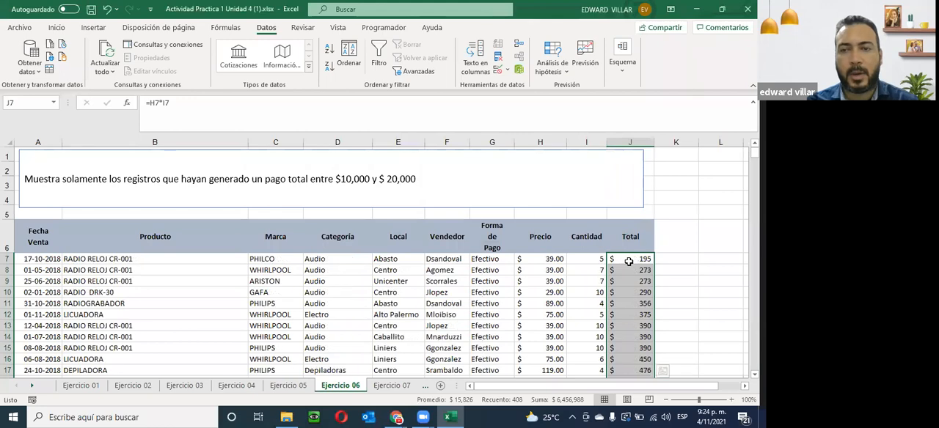
- Try to filter the Total values from row 7 down, without the header, to between 10000 and 20000 inclusive
{"action": "scroll", "coordinate": [636, 263], "scroll_direction": "down", "scroll_amount": 3}
{"action": "scroll", "coordinate": [635, 262], "scroll_direction": "up", "scroll_amount": 1}
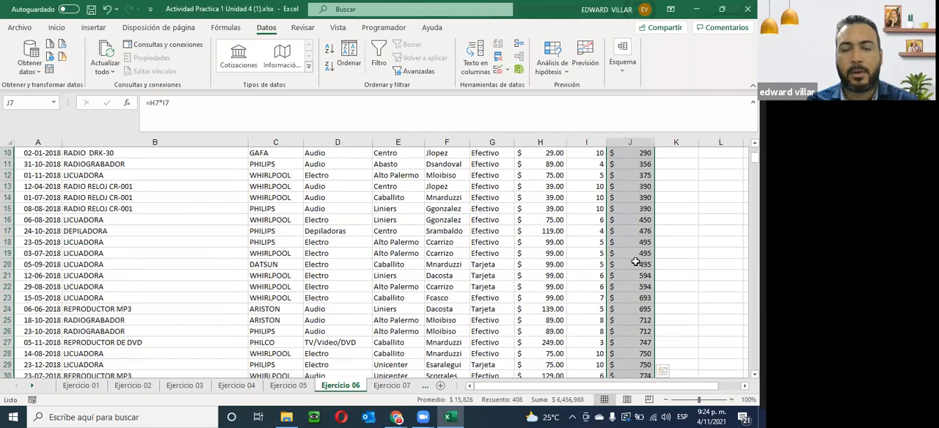
{"action": "scroll", "coordinate": [636, 262], "scroll_direction": "up", "scroll_amount": 3}
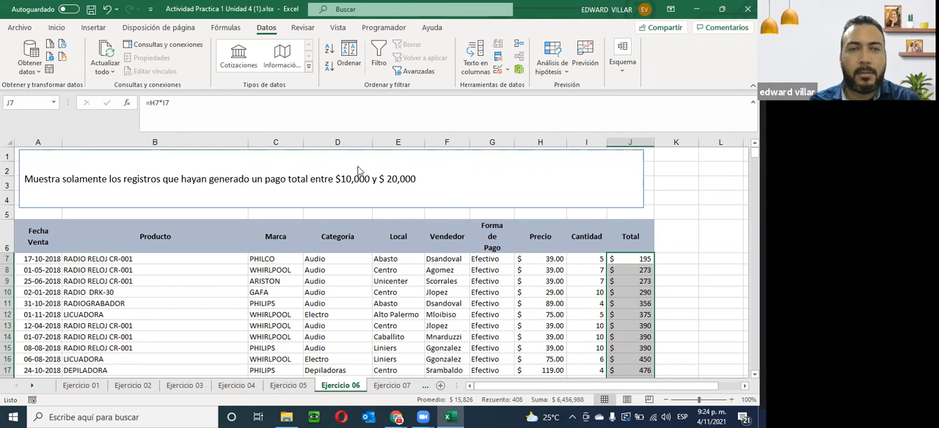
{"action": "left_click", "coordinate": [381, 55]}
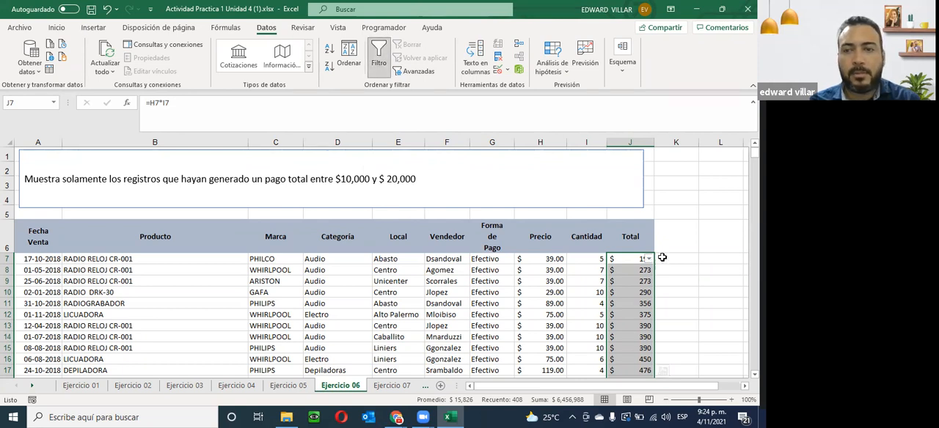
{"action": "left_click", "coordinate": [649, 259]}
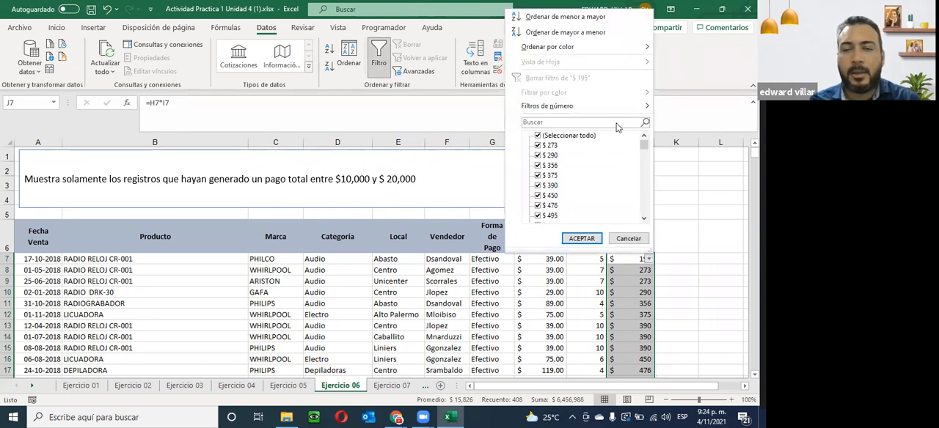
{"action": "mouse_move", "coordinate": [620, 112]}
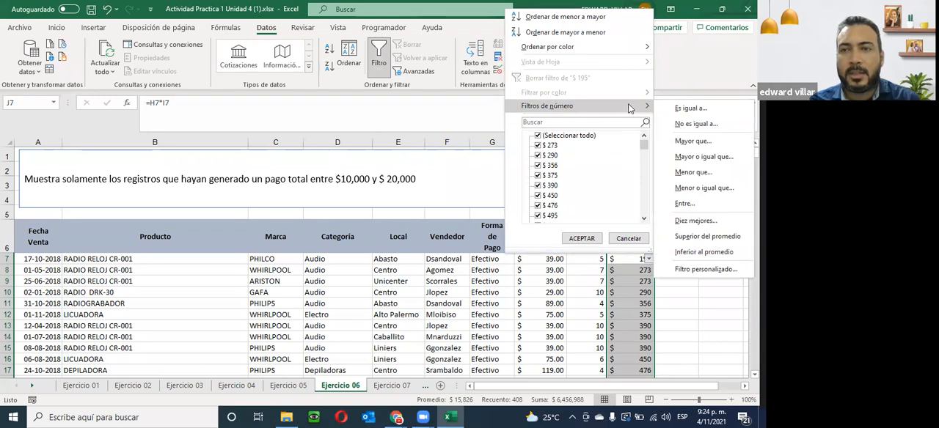
{"action": "left_click", "coordinate": [685, 204]}
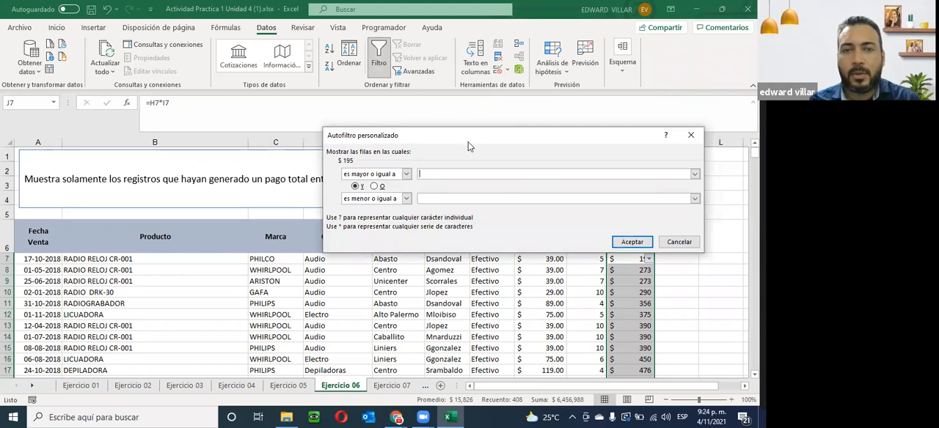
{"action": "left_click_drag", "start_coordinate": [468, 141], "coordinate": [429, 244]}
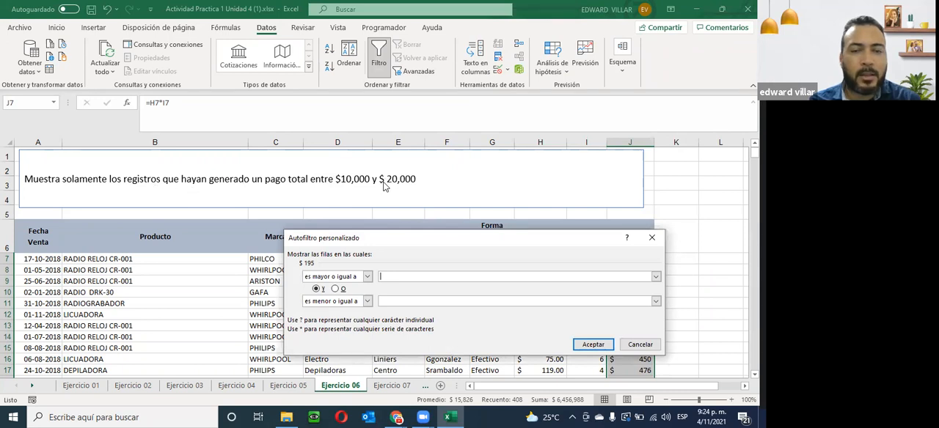
{"action": "left_click", "coordinate": [367, 277]}
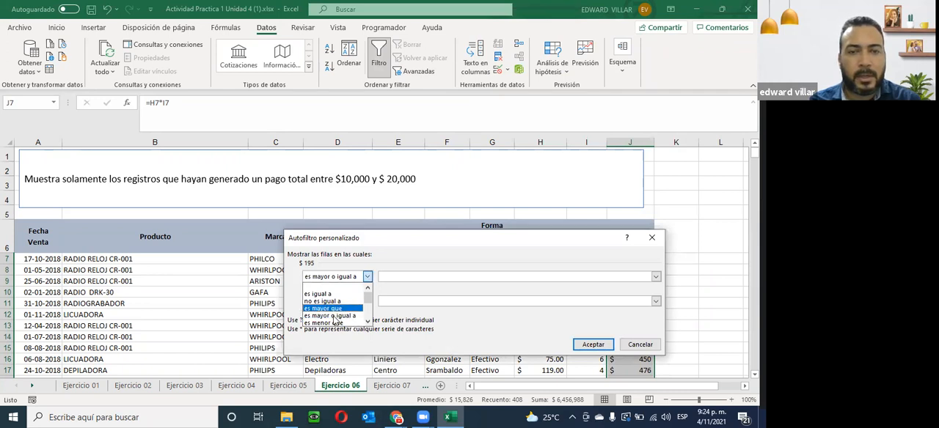
{"action": "left_click", "coordinate": [334, 316]}
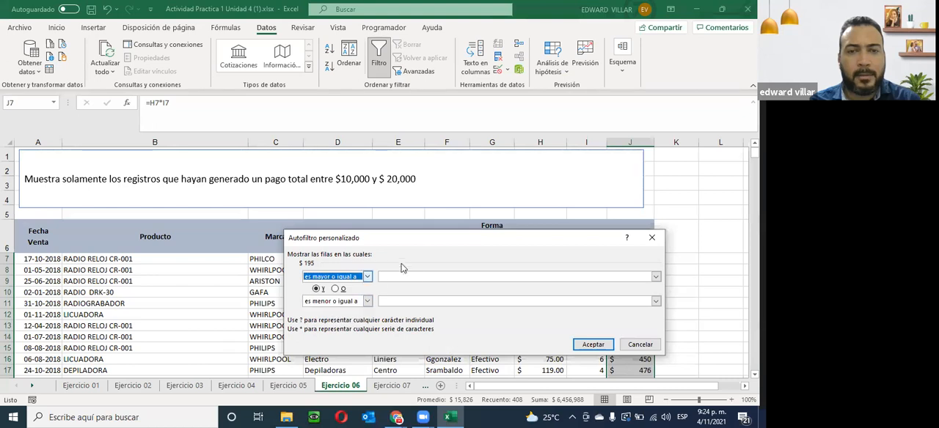
{"action": "left_click", "coordinate": [405, 276]}
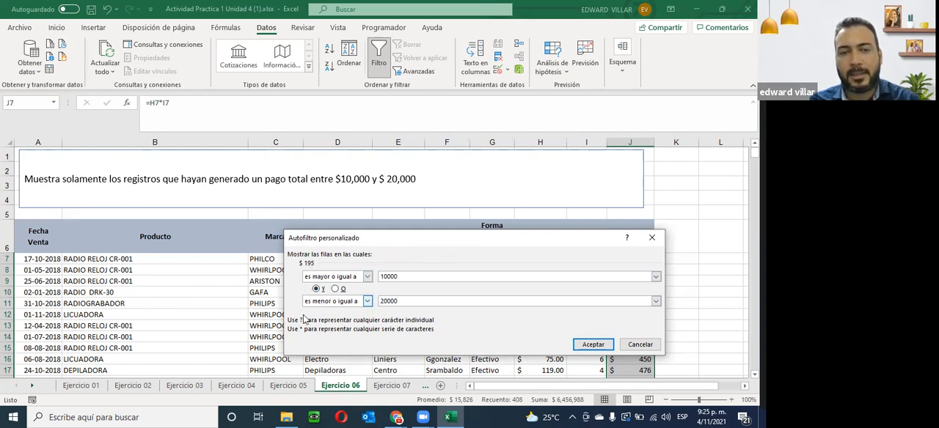
{"action": "left_click", "coordinate": [594, 344]}
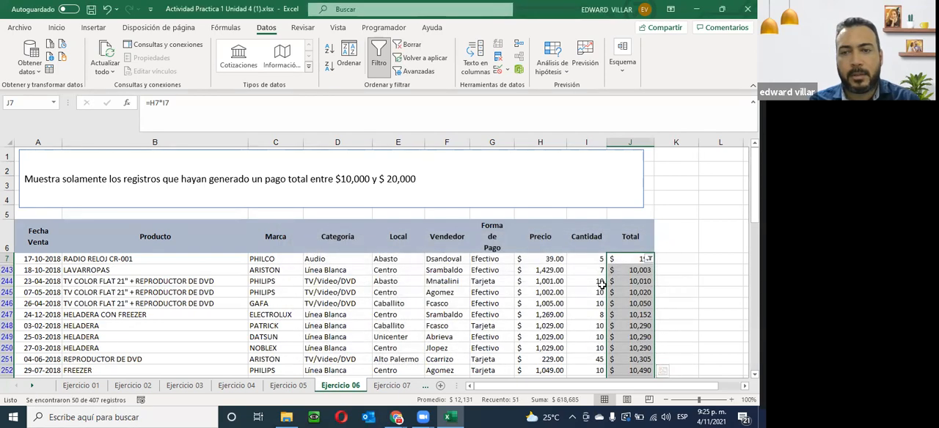
- Check the filtered Total values and remove the filter that starts at row 7
{"action": "scroll", "coordinate": [588, 234], "scroll_direction": "down", "scroll_amount": 2}
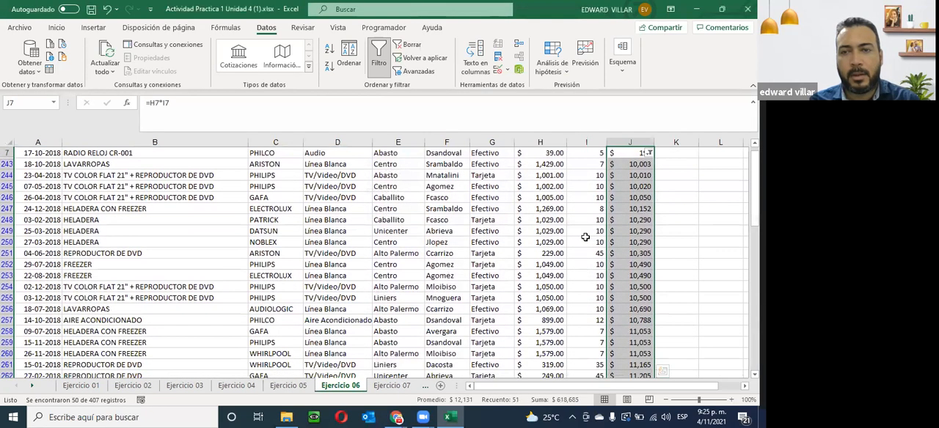
{"action": "scroll", "coordinate": [585, 236], "scroll_direction": "up", "scroll_amount": 1}
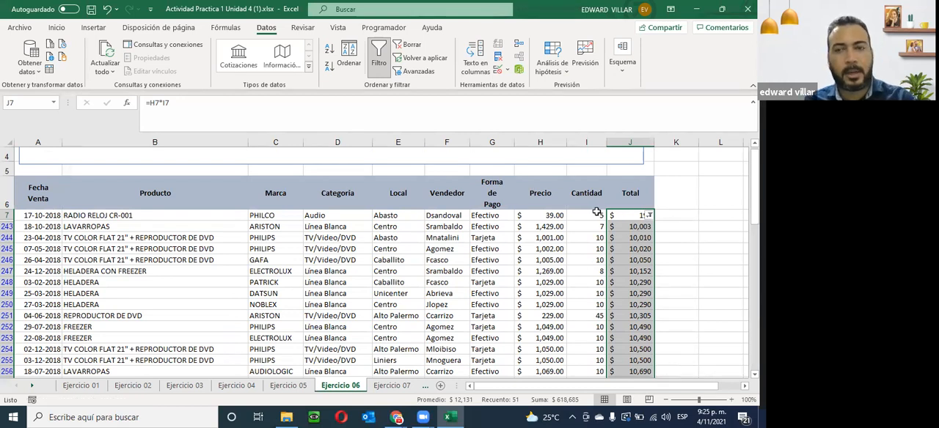
{"action": "key", "text": "ctrl+shift+l"}
- Turn on filtering for the Total column with its header cell in row 6 included in the selection
{"action": "left_click", "coordinate": [632, 199]}
{"action": "left_click_drag", "start_coordinate": [632, 199], "coordinate": [640, 367]}
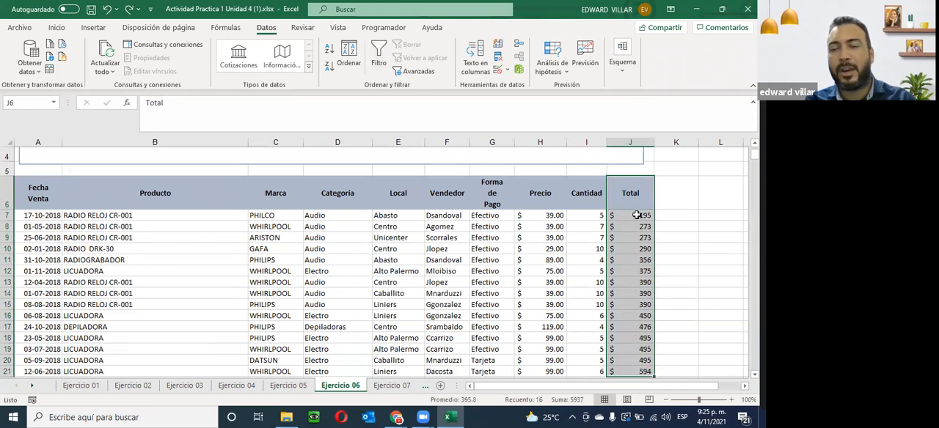
{"action": "left_click", "coordinate": [627, 188]}
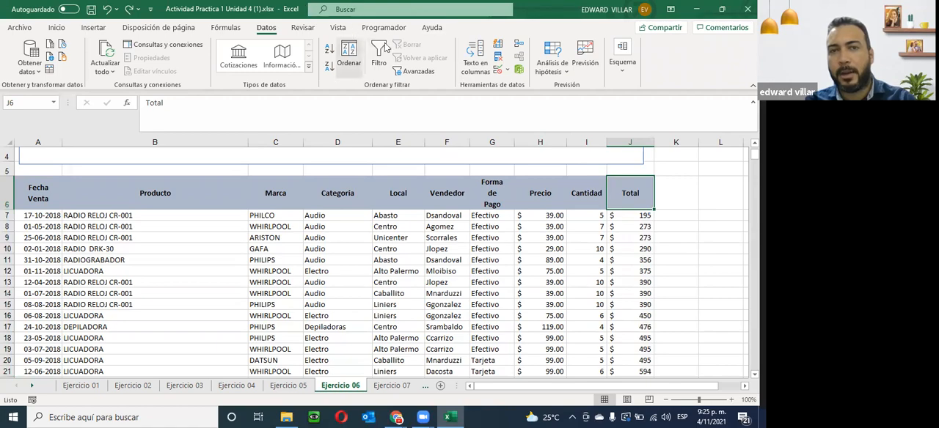
{"action": "left_click_drag", "start_coordinate": [637, 190], "coordinate": [620, 354]}
{"action": "left_click", "coordinate": [377, 56]}
{"action": "left_click_drag", "start_coordinate": [754, 366], "coordinate": [754, 363]}
{"action": "left_click_drag", "start_coordinate": [740, 190], "coordinate": [740, 150]}
{"action": "left_click", "coordinate": [629, 260]}
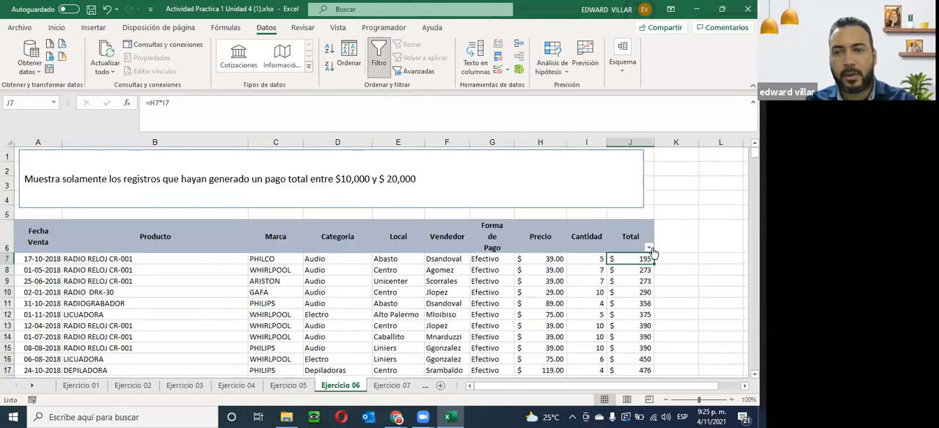
- Filter the Total column for values greater than or equal to 10000 and less than or equal to 20000, and review the records
{"action": "left_click", "coordinate": [650, 249]}
{"action": "mouse_move", "coordinate": [580, 107]}
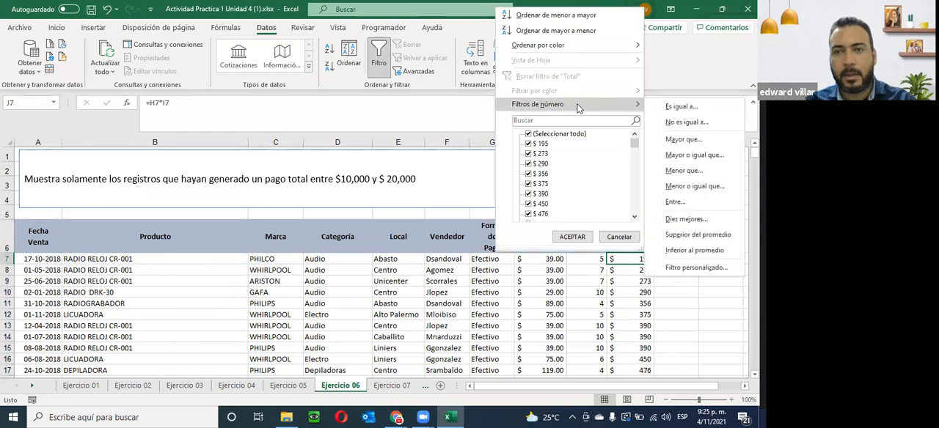
{"action": "left_click", "coordinate": [685, 202]}
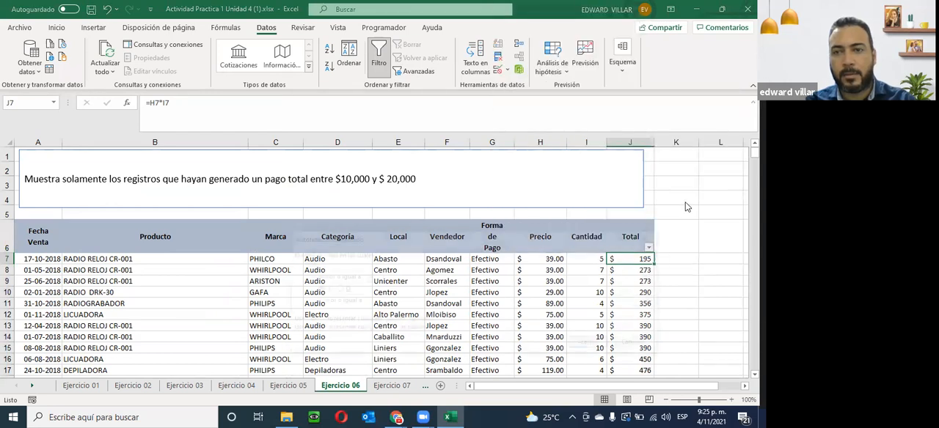
{"action": "type", "text": "10000"}
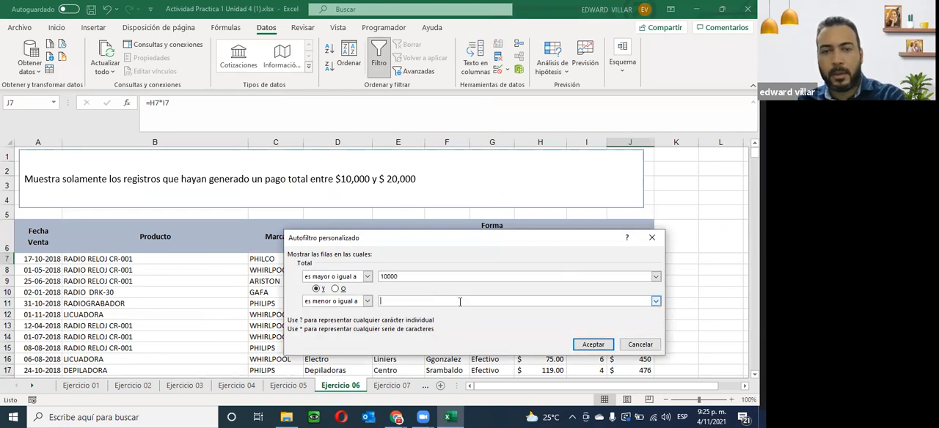
{"action": "left_click", "coordinate": [455, 302]}
{"action": "type", "text": "20000"}
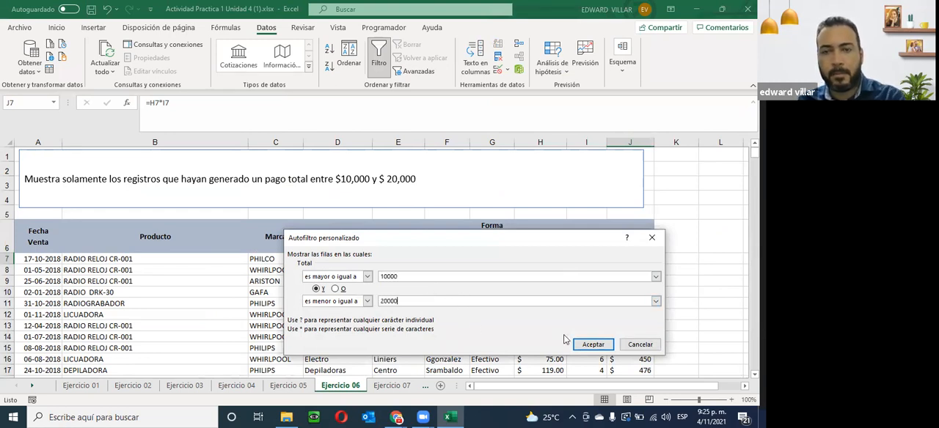
{"action": "left_click", "coordinate": [576, 346]}
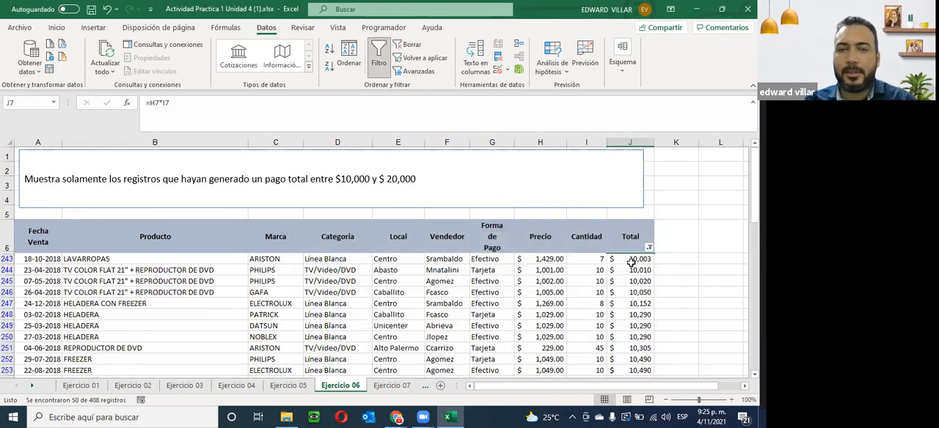
{"action": "scroll", "coordinate": [631, 262], "scroll_direction": "down", "scroll_amount": 15}
{"action": "scroll", "coordinate": [631, 262], "scroll_direction": "up", "scroll_amount": 7}
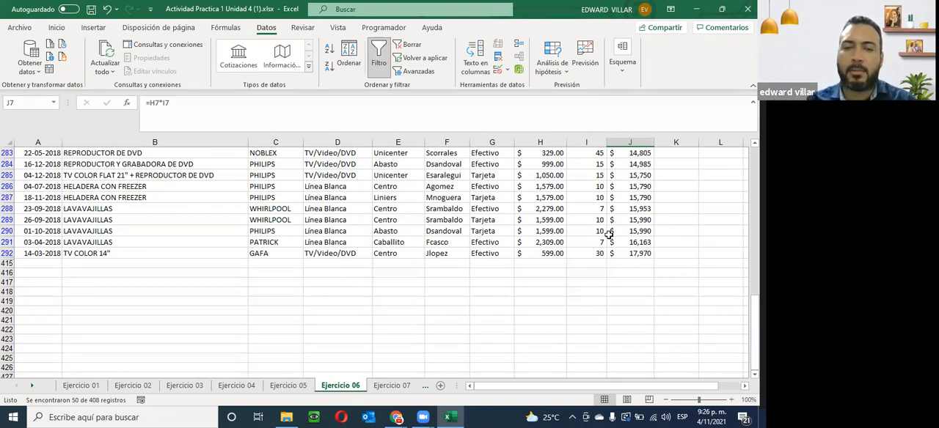
{"action": "scroll", "coordinate": [608, 234], "scroll_direction": "up", "scroll_amount": 15}
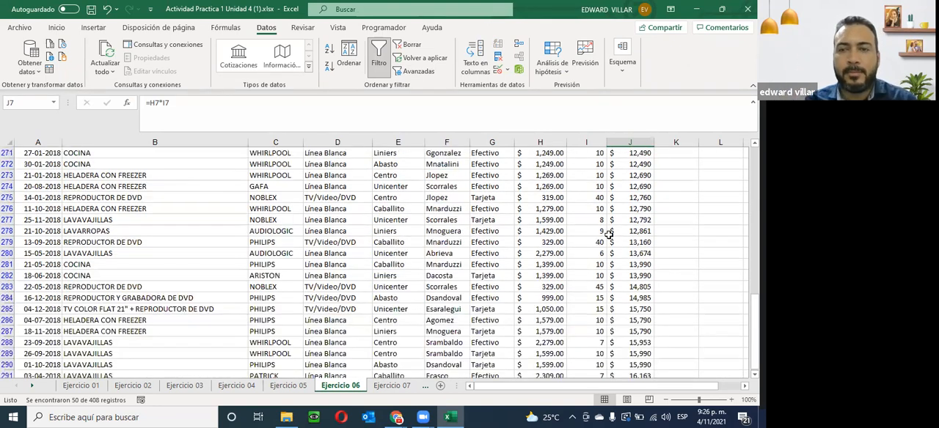
- Look over the remaining exercise sheets up to Ejercicio 11 and return to Ejercicio 07
{"action": "left_click", "coordinate": [391, 386]}
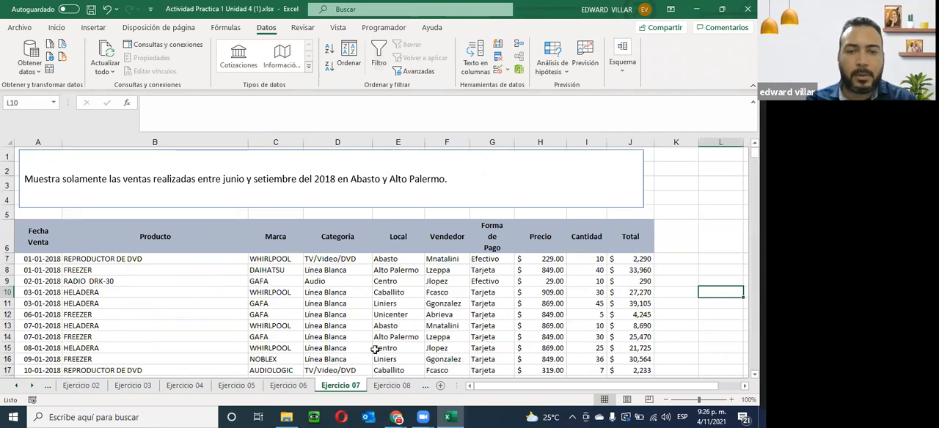
{"action": "key", "text": "ctrl+Page_Down"}
{"action": "key", "text": "ctrl+Page_Down"}
{"action": "key", "text": "ctrl+Page_Down"}
{"action": "key", "text": "ctrl+Page_Down"}
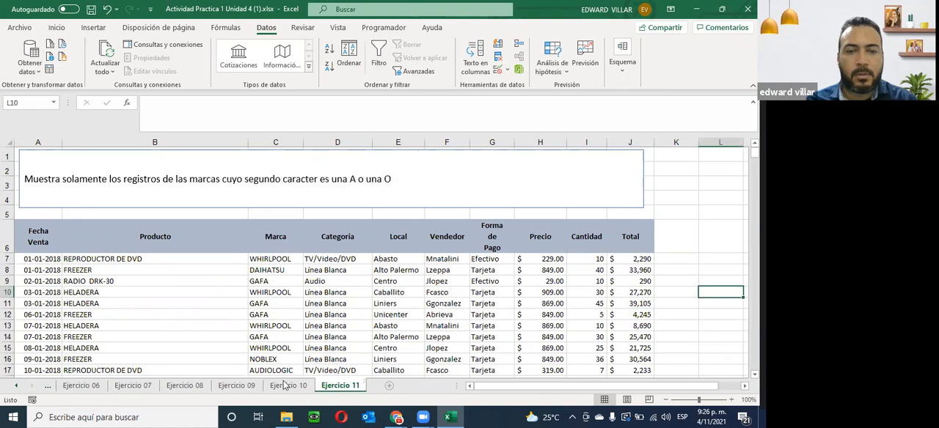
{"action": "left_click", "coordinate": [185, 385]}
{"action": "left_click", "coordinate": [137, 386]}
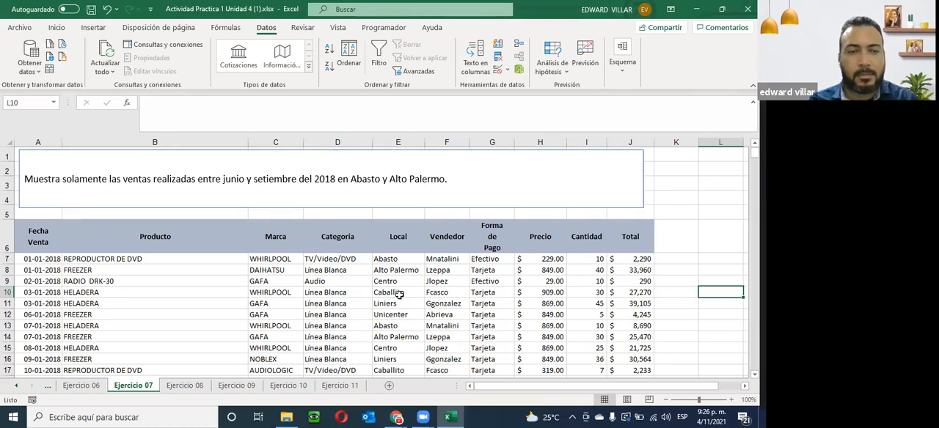
- Select the table from the Fecha Venta header across to the Local column down to row 414, and return to the headers
{"action": "left_click", "coordinate": [37, 259]}
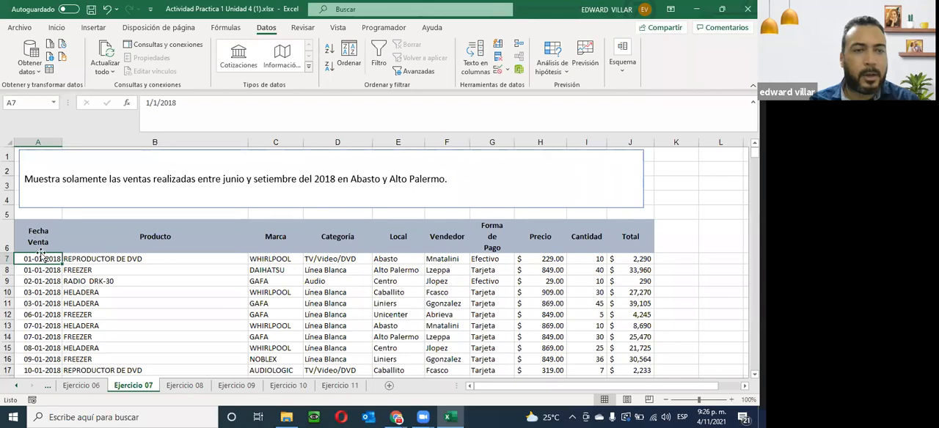
{"action": "left_click_drag", "start_coordinate": [45, 240], "coordinate": [398, 353]}
{"action": "left_click", "coordinate": [414, 72]}
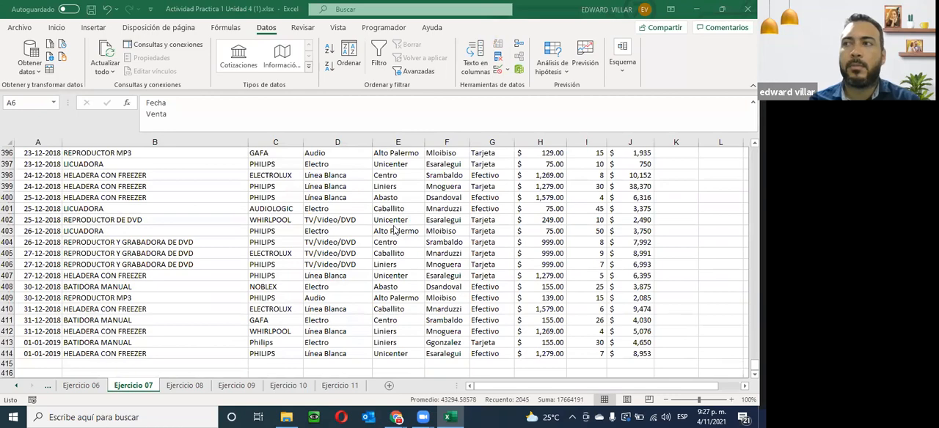
{"action": "scroll", "coordinate": [395, 230], "scroll_direction": "up", "scroll_amount": 14}
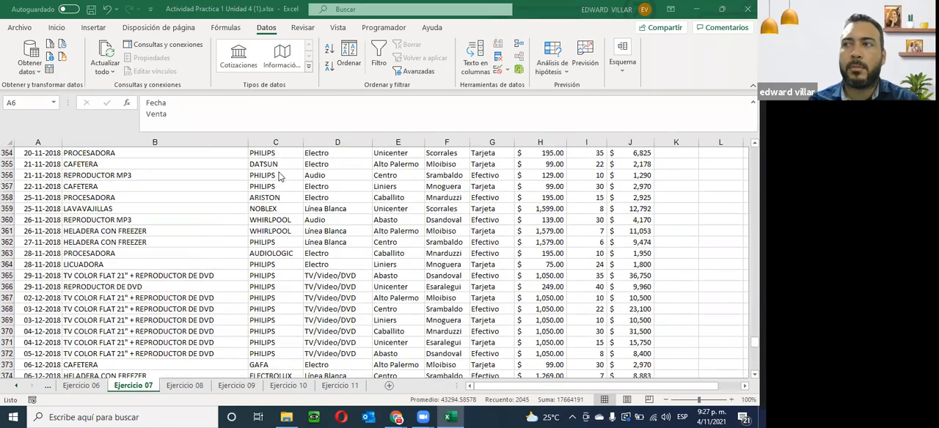
{"action": "scroll", "coordinate": [279, 177], "scroll_direction": "up", "scroll_amount": 12}
{"action": "scroll", "coordinate": [279, 176], "scroll_direction": "up", "scroll_amount": 20}
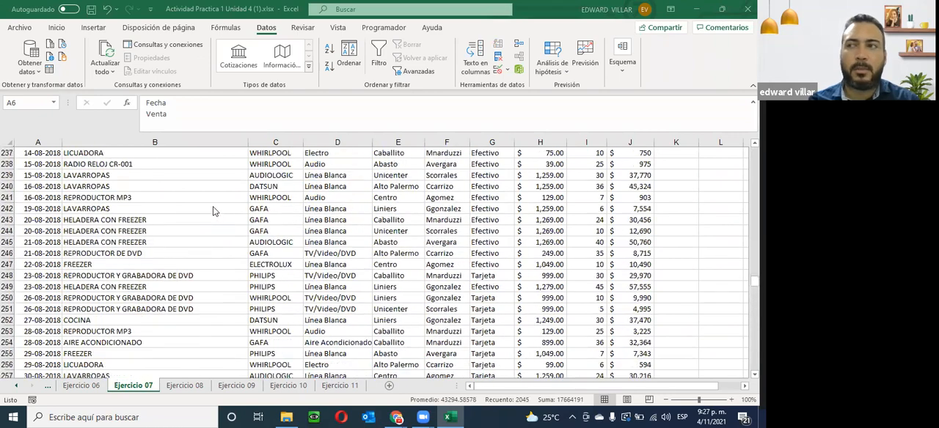
{"action": "scroll", "coordinate": [213, 211], "scroll_direction": "up", "scroll_amount": 4}
{"action": "scroll", "coordinate": [203, 232], "scroll_direction": "up", "scroll_amount": 20}
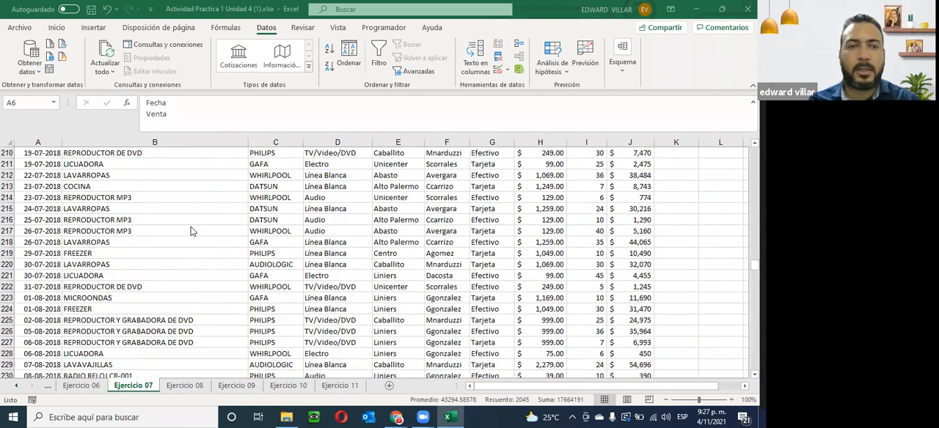
{"action": "scroll", "coordinate": [211, 205], "scroll_direction": "up", "scroll_amount": 20}
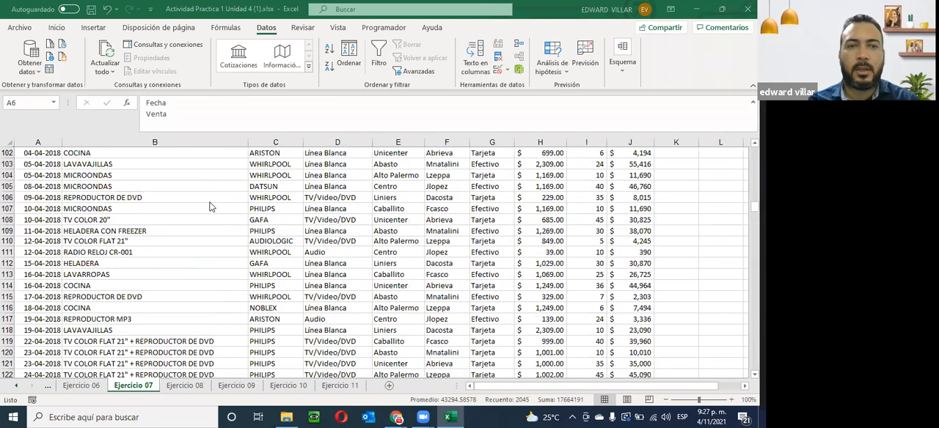
{"action": "scroll", "coordinate": [212, 204], "scroll_direction": "up", "scroll_amount": 4}
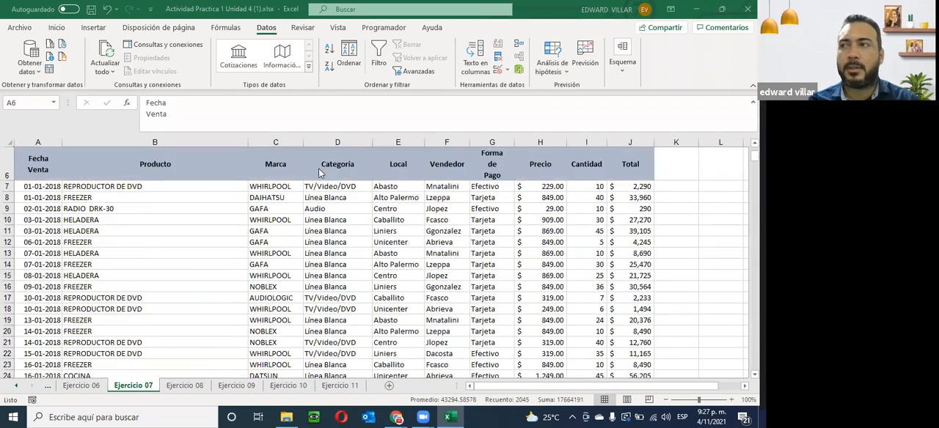
{"action": "left_click", "coordinate": [25, 188]}
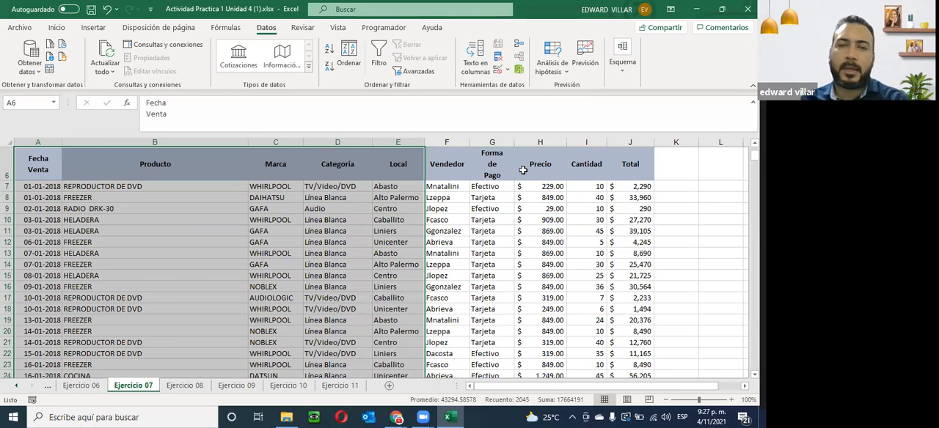
{"action": "scroll", "coordinate": [478, 211], "scroll_direction": "up", "scroll_amount": 2}
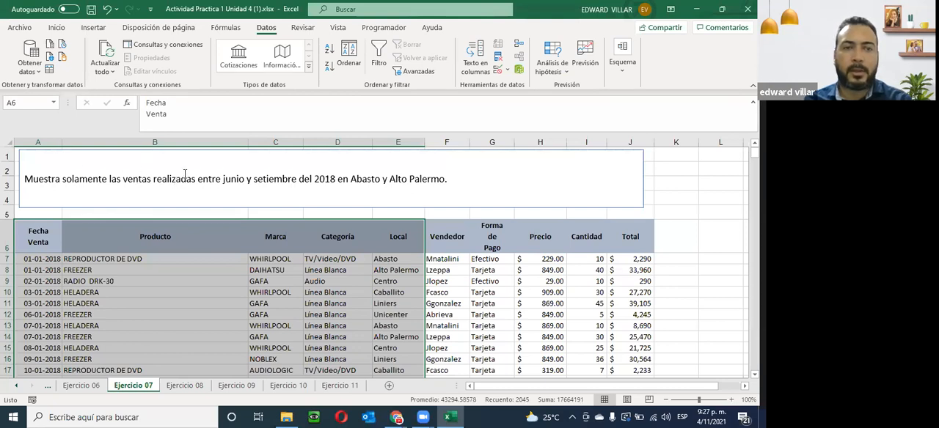
- Turn on filtering for the whole sheet, move the instruction text box down to uncover row 1, and check column B's filter list
{"action": "left_click", "coordinate": [6, 140]}
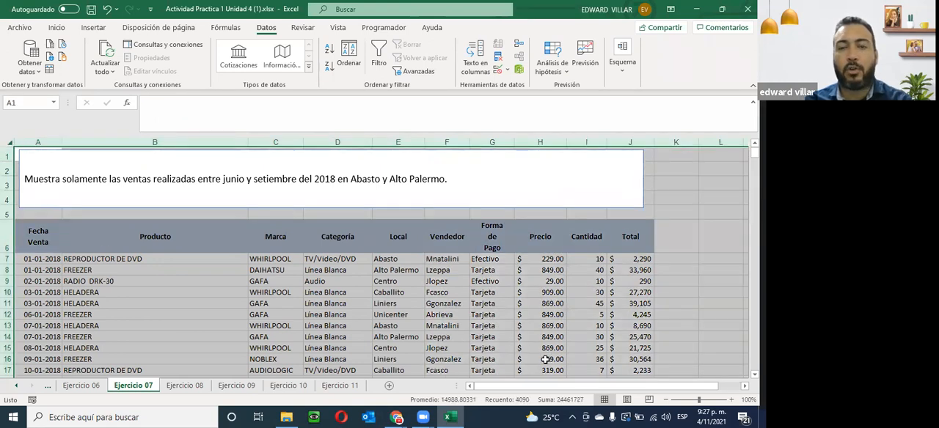
{"action": "left_click", "coordinate": [379, 49]}
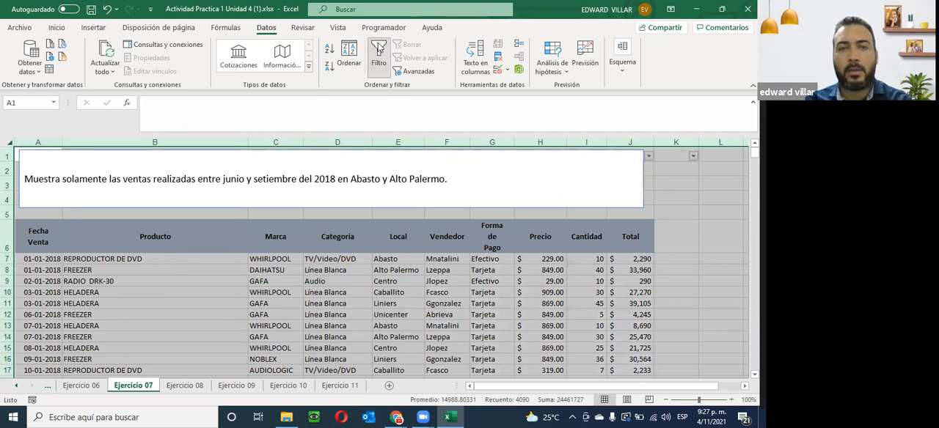
{"action": "left_click", "coordinate": [577, 179]}
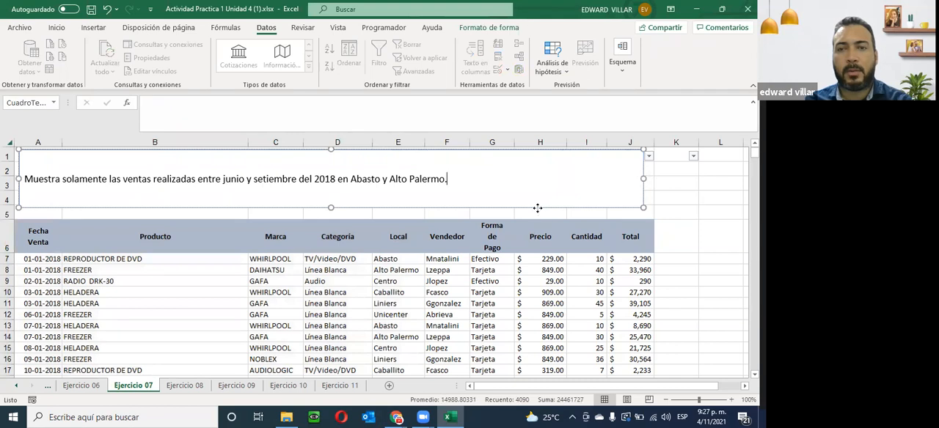
{"action": "left_click_drag", "start_coordinate": [538, 208], "coordinate": [548, 231]}
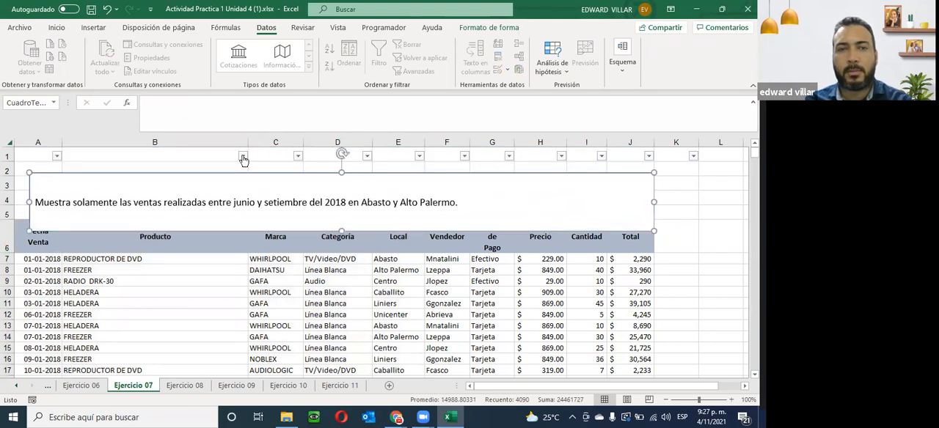
{"action": "left_click", "coordinate": [243, 156]}
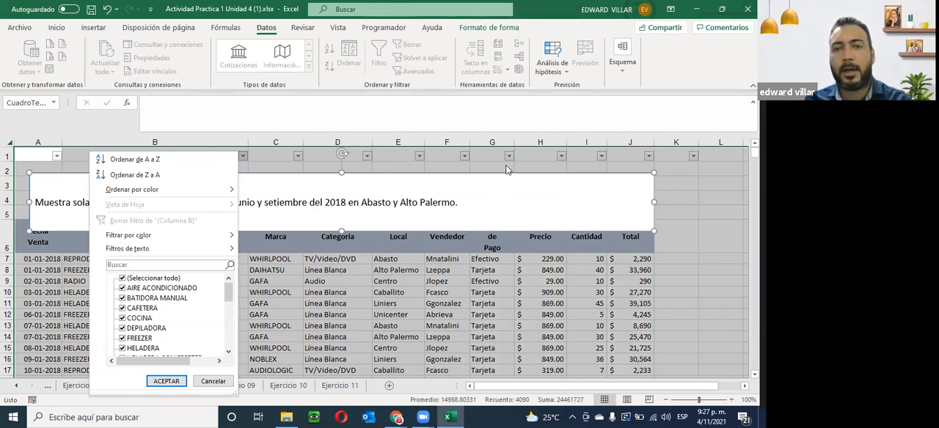
{"action": "left_click", "coordinate": [166, 382]}
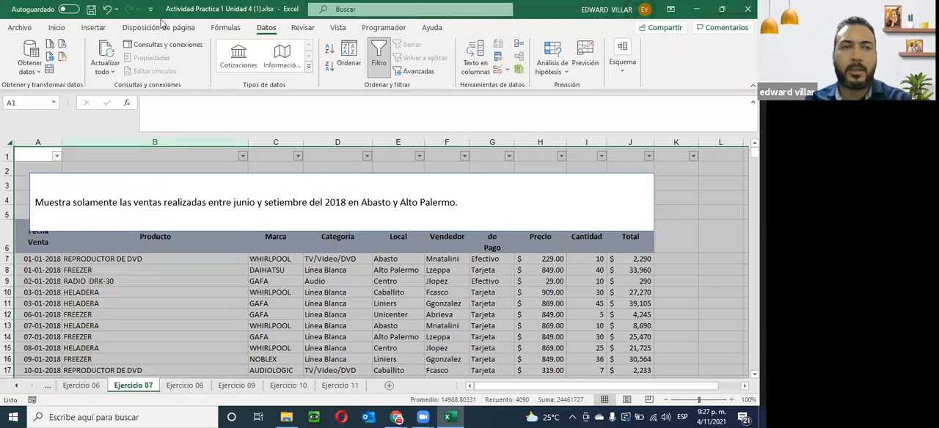
- Undo the text box move and restore the whole-sheet filter on Ejercicio 07 after undoing too far
{"action": "left_click", "coordinate": [106, 11]}
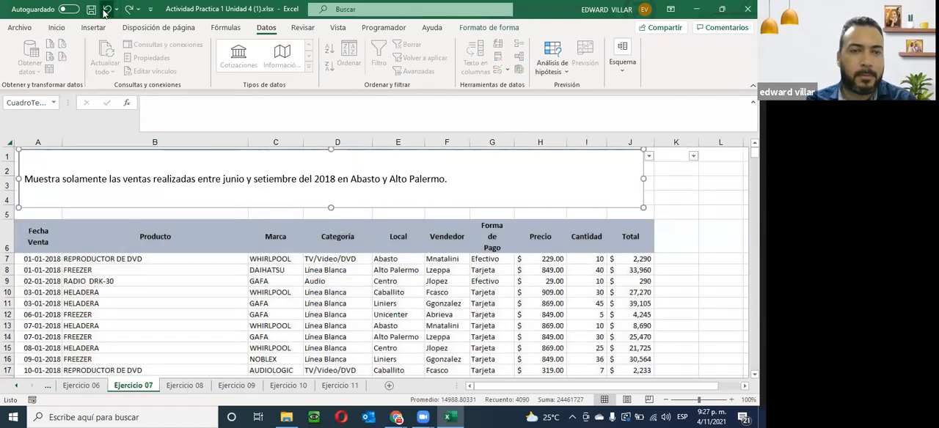
{"action": "left_click", "coordinate": [106, 11]}
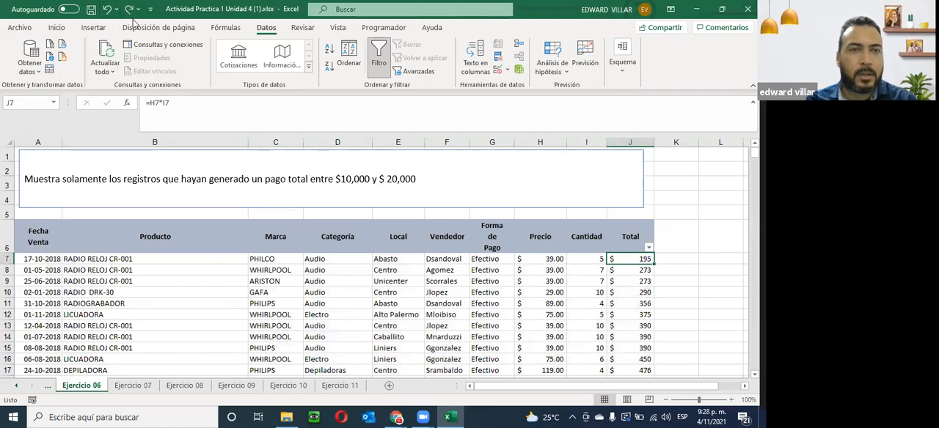
{"action": "left_click", "coordinate": [129, 11]}
{"action": "left_click", "coordinate": [129, 11]}
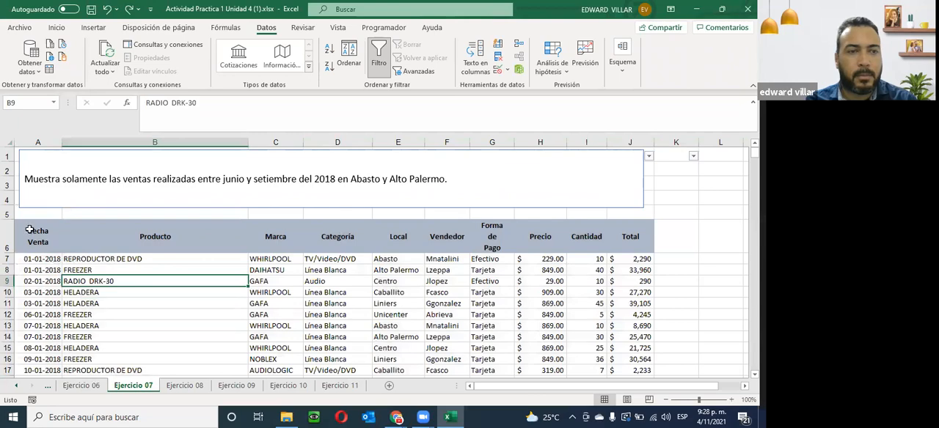
- Replace the whole-sheet filter with one on A6:E414, covering the Fecha Venta through Local columns with headers in row 6
{"action": "left_click_drag", "start_coordinate": [30, 230], "coordinate": [396, 324]}
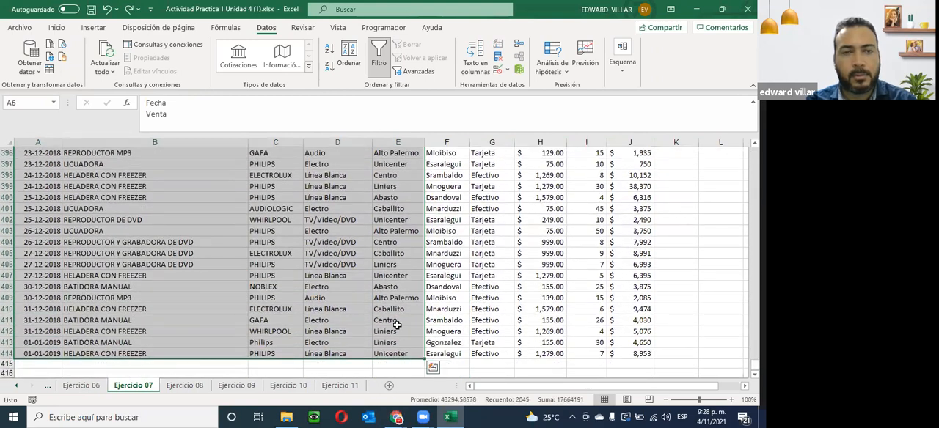
{"action": "left_click", "coordinate": [378, 54]}
{"action": "left_click", "coordinate": [378, 54]}
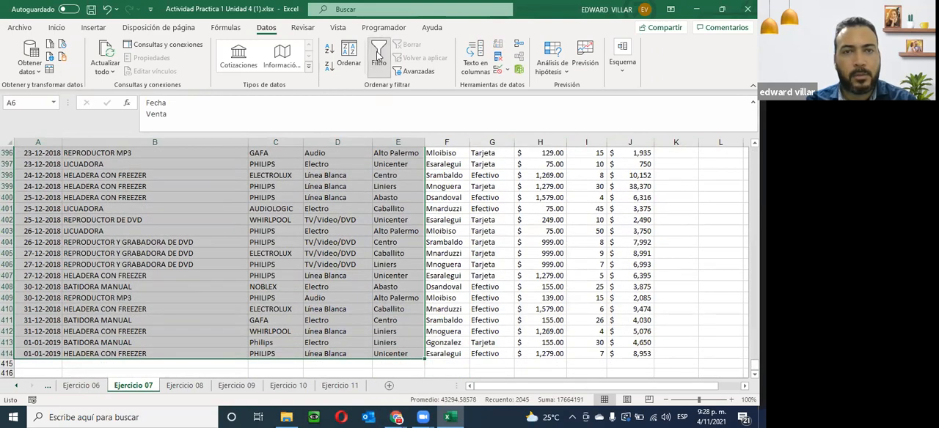
{"action": "scroll", "coordinate": [309, 200], "scroll_direction": "up", "scroll_amount": 7}
{"action": "left_click_drag", "start_coordinate": [754, 354], "coordinate": [754, 151]}
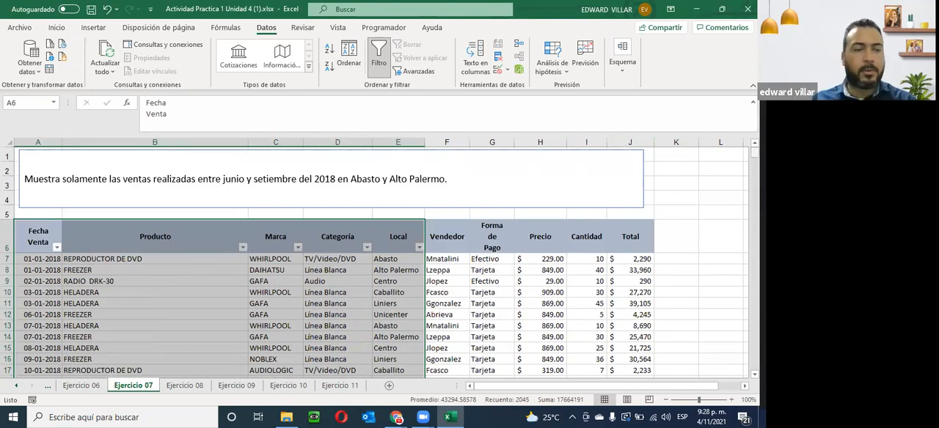
- Start a between-dates filter on the Fecha Venta column with 01/06/2018 as the on-or-after date
{"action": "left_click", "coordinate": [208, 212]}
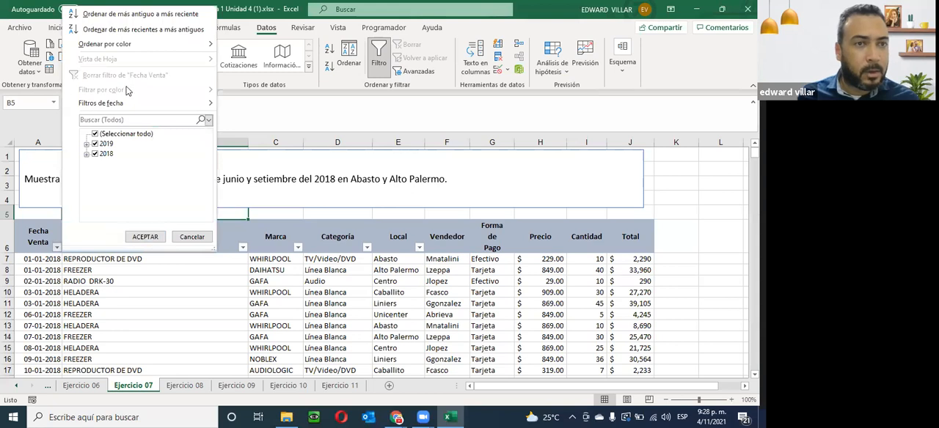
{"action": "mouse_move", "coordinate": [121, 104]}
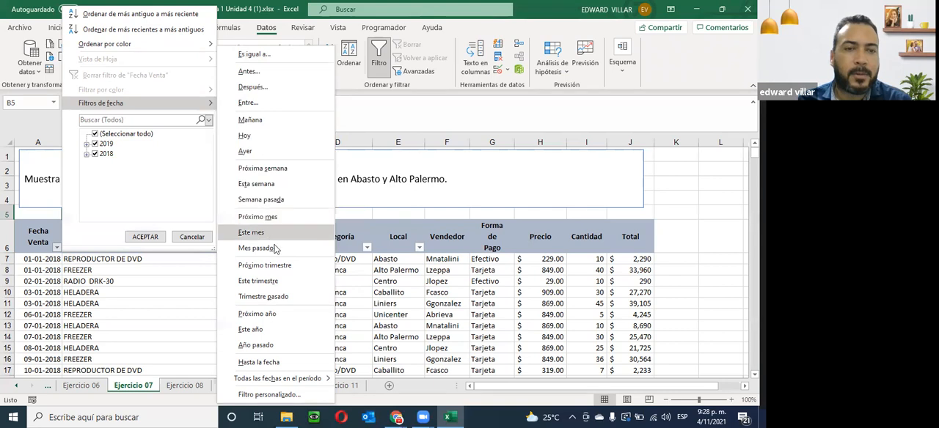
{"action": "left_click", "coordinate": [304, 102]}
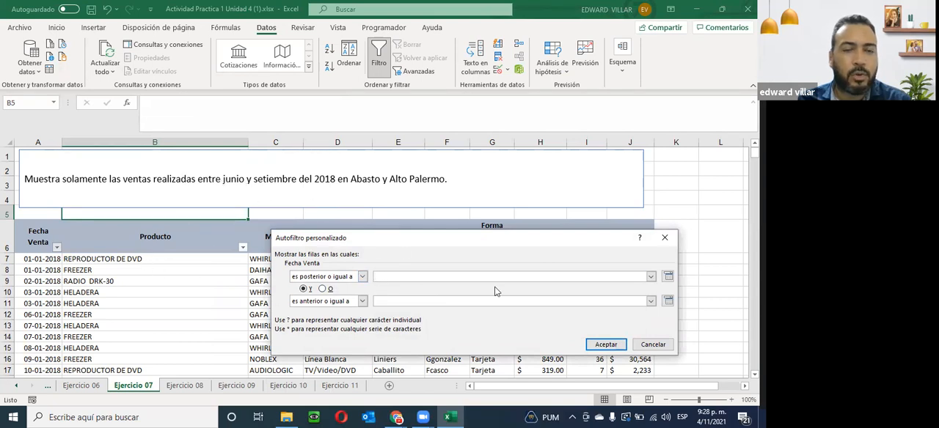
{"action": "type", "text": "01/06/2018"}
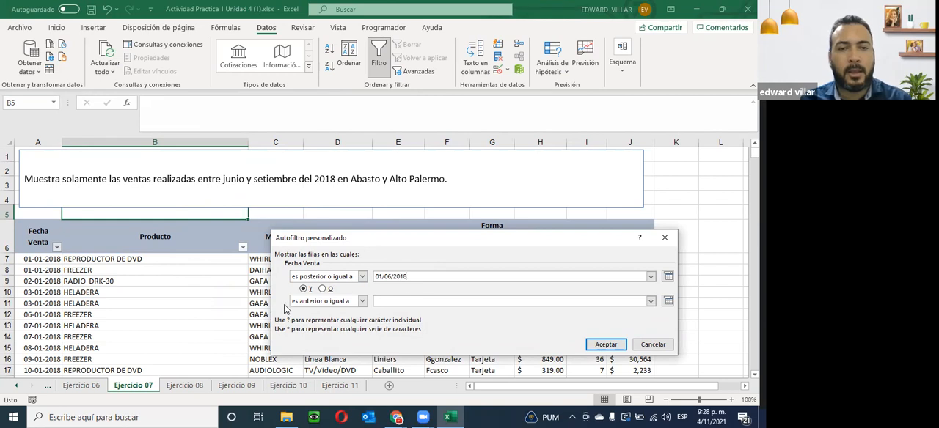
- Check the last day of September in the system calendar
{"action": "left_click", "coordinate": [386, 302]}
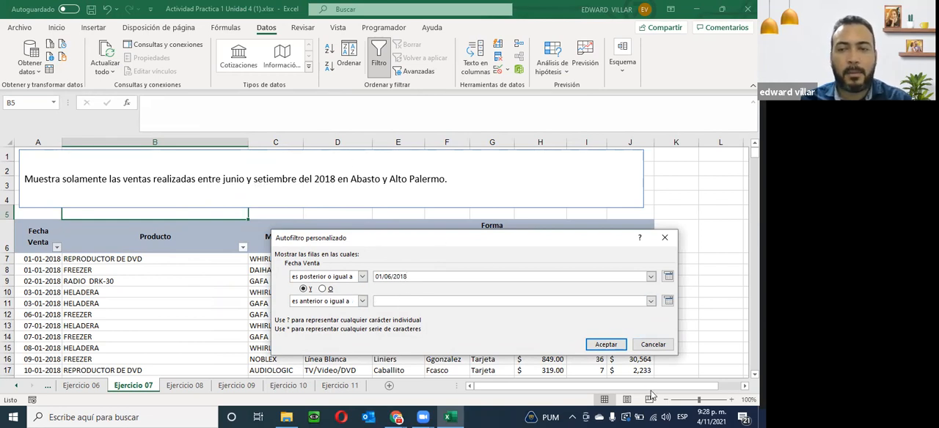
{"action": "left_click", "coordinate": [711, 417]}
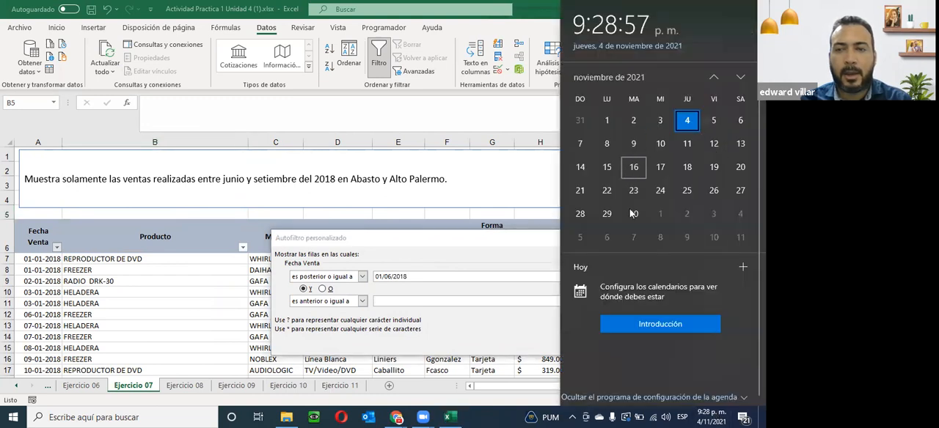
{"action": "left_click", "coordinate": [716, 78]}
{"action": "left_click", "coordinate": [716, 77]}
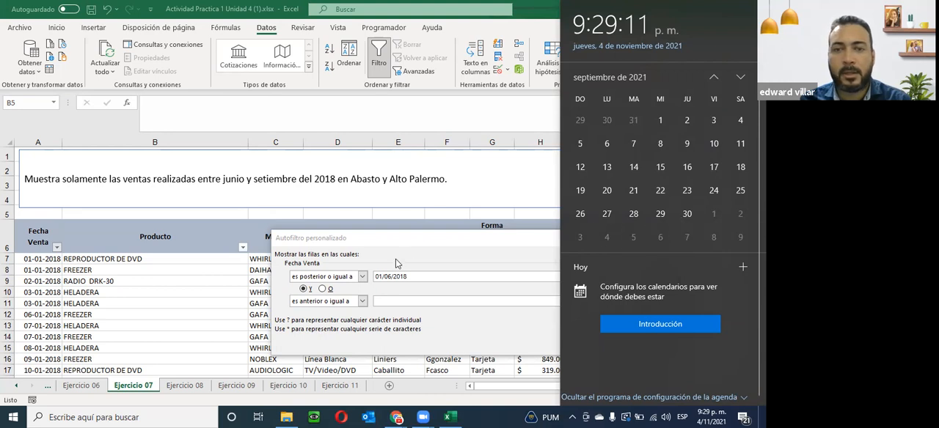
- Set the Fecha Venta filter's on-or-before date to 30/09/2018 and apply the filter
{"action": "left_click", "coordinate": [384, 303]}
{"action": "type", "text": "30"}
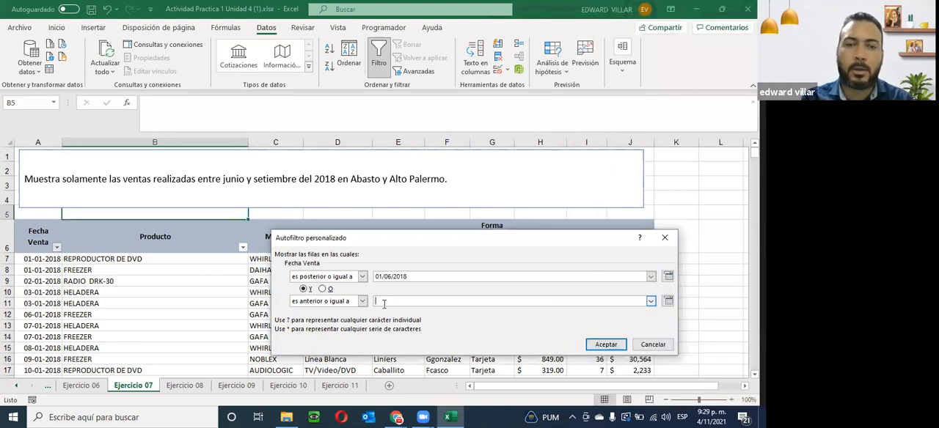
{"action": "type", "text": "/"}
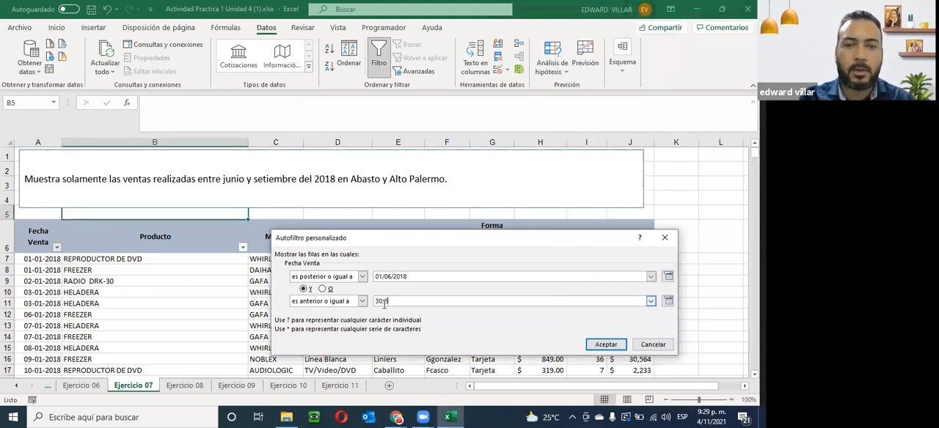
{"action": "type", "text": "09/2018"}
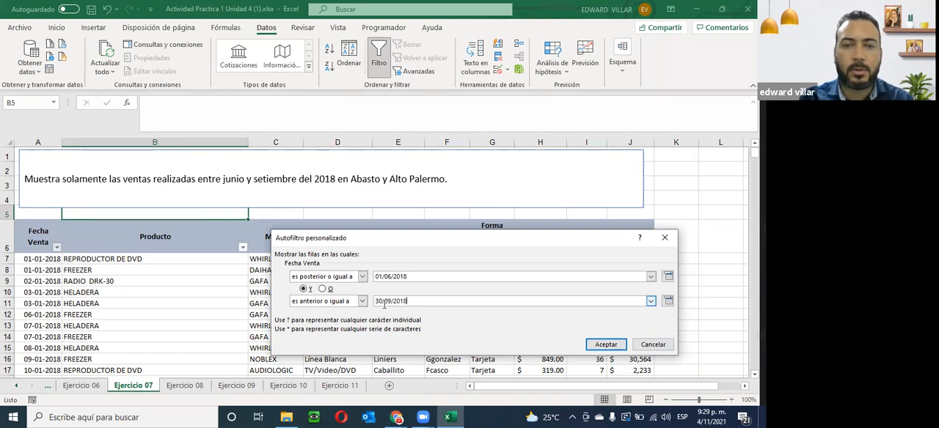
{"action": "left_click", "coordinate": [609, 343]}
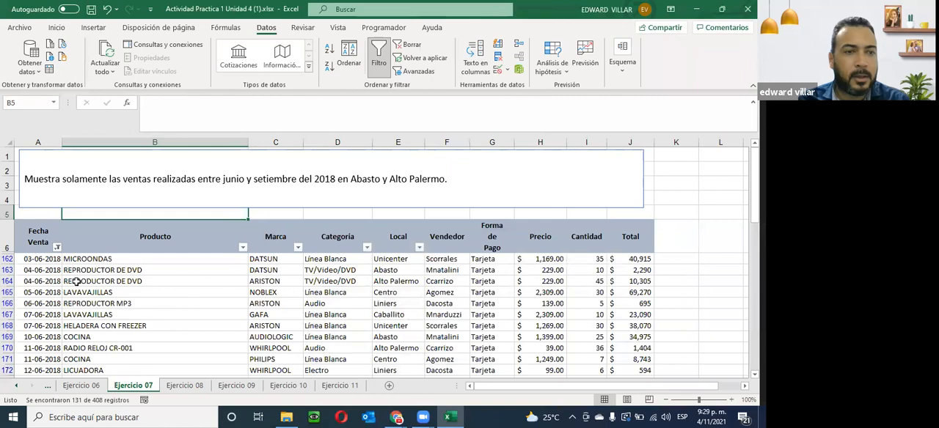
- Review the filtered Fecha Venta dates down to the last record to verify the June-to-September range
{"action": "scroll", "coordinate": [27, 268], "scroll_direction": "down", "scroll_amount": 5}
{"action": "scroll", "coordinate": [26, 268], "scroll_direction": "down", "scroll_amount": 20}
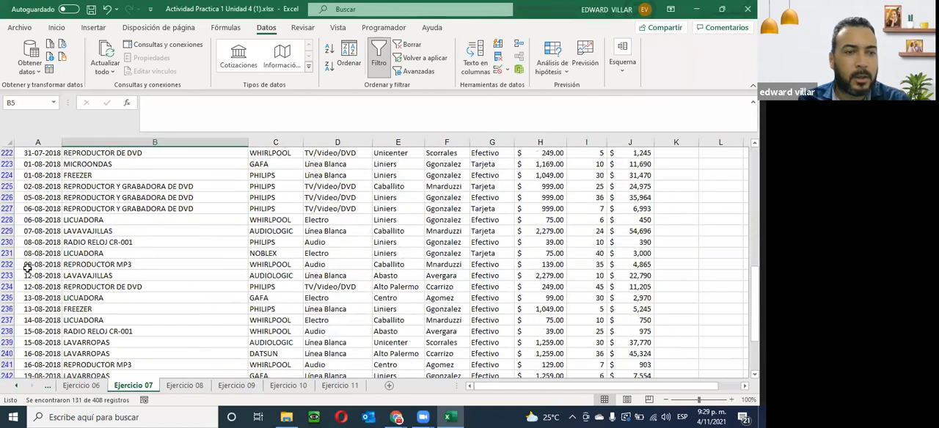
{"action": "scroll", "coordinate": [27, 267], "scroll_direction": "down", "scroll_amount": 2}
{"action": "scroll", "coordinate": [33, 262], "scroll_direction": "up", "scroll_amount": 1}
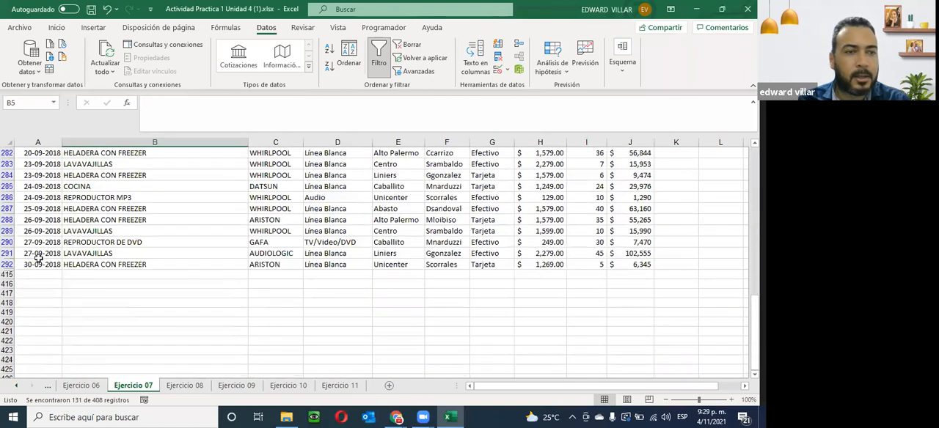
{"action": "left_click", "coordinate": [42, 266]}
{"action": "scroll", "coordinate": [42, 269], "scroll_direction": "up", "scroll_amount": 16}
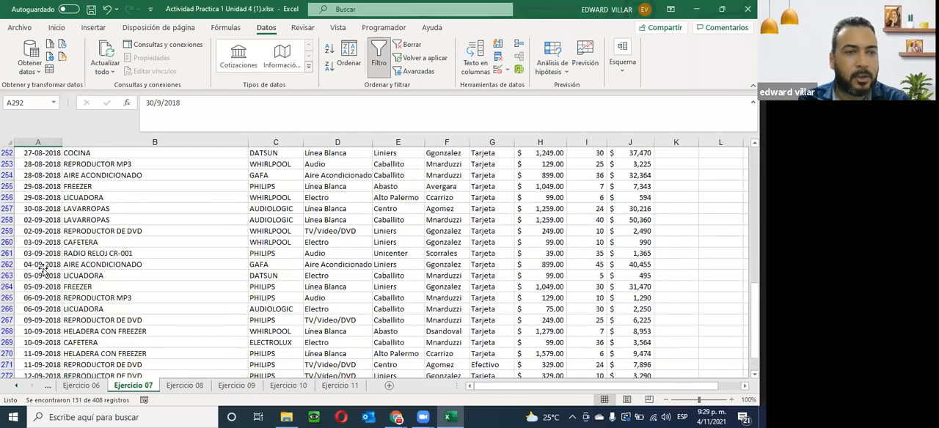
- Filter the Local column to show only Abasto and Alto Palermo, and check the filtered records down to the last one
{"action": "scroll", "coordinate": [42, 268], "scroll_direction": "up", "scroll_amount": 20}
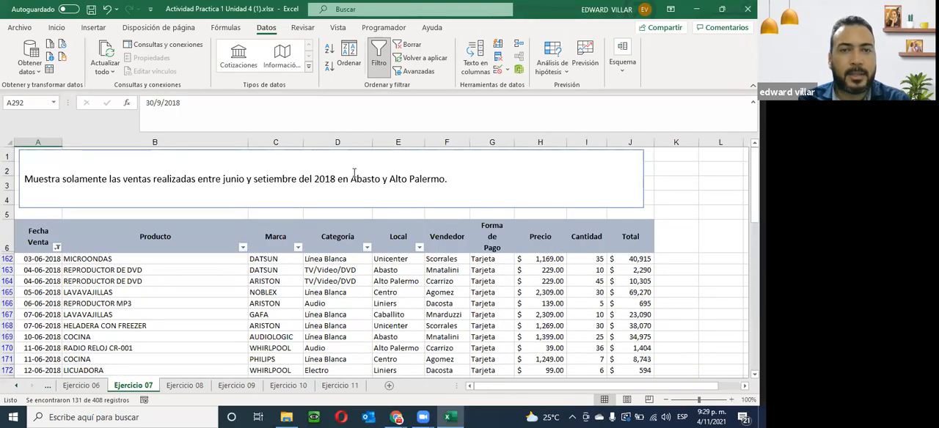
{"action": "left_click", "coordinate": [421, 248]}
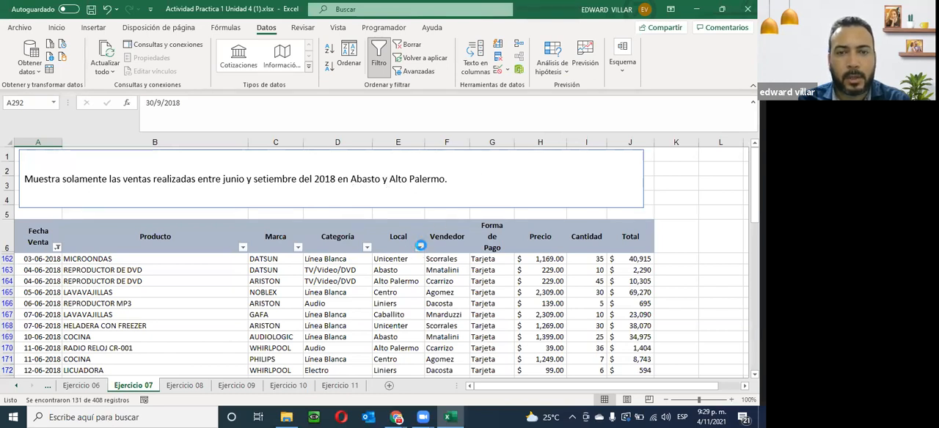
{"action": "key", "text": "Escape"}
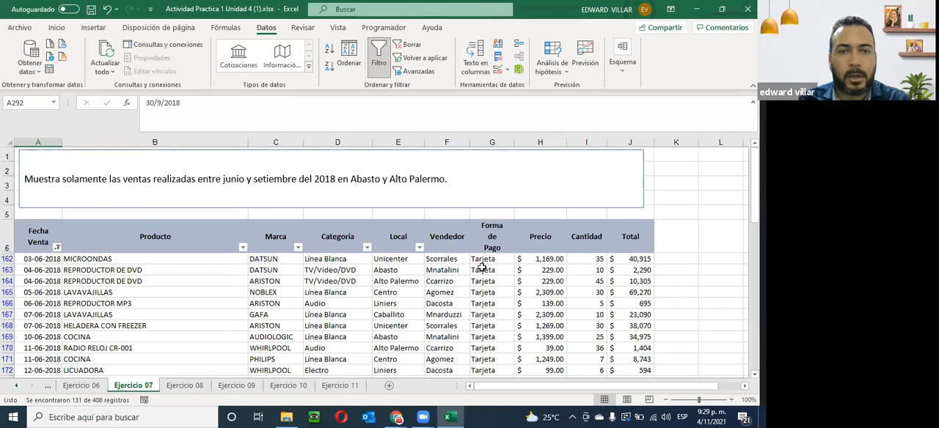
{"action": "left_click", "coordinate": [420, 248]}
{"action": "left_click", "coordinate": [298, 135]}
{"action": "left_click", "coordinate": [299, 144]}
{"action": "left_click", "coordinate": [299, 154]}
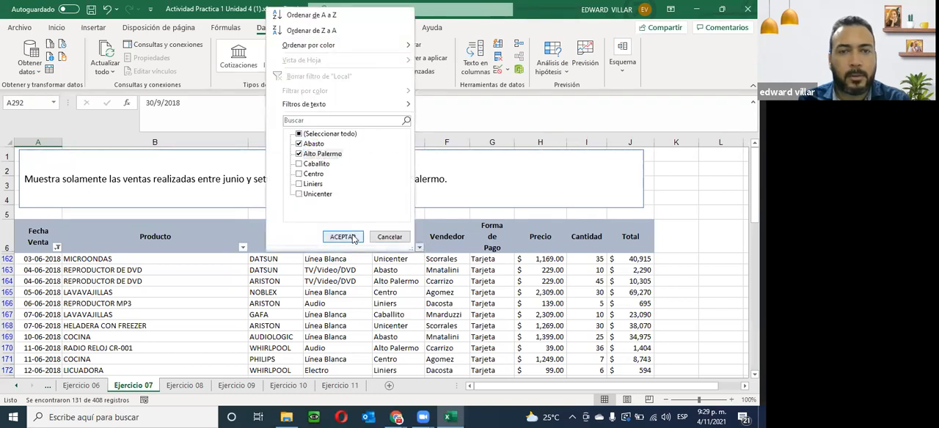
{"action": "left_click", "coordinate": [342, 237]}
{"action": "scroll", "coordinate": [351, 259], "scroll_direction": "down", "scroll_amount": 2}
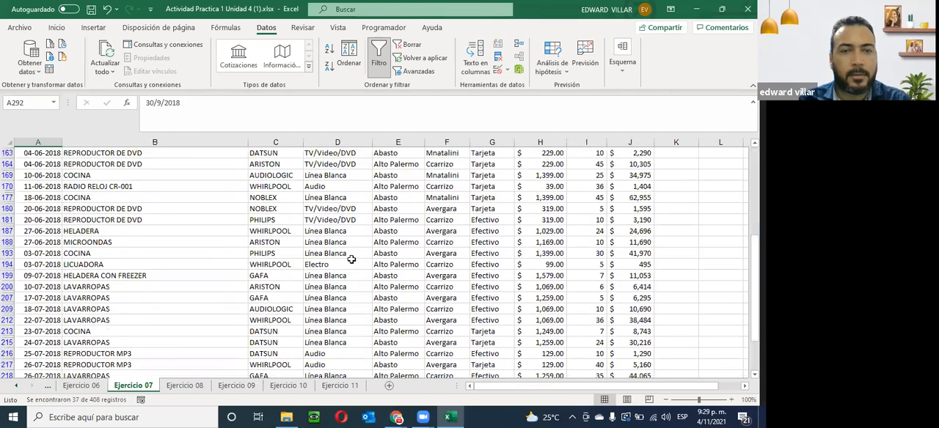
{"action": "scroll", "coordinate": [351, 260], "scroll_direction": "down", "scroll_amount": 2}
{"action": "scroll", "coordinate": [351, 260], "scroll_direction": "down", "scroll_amount": 6}
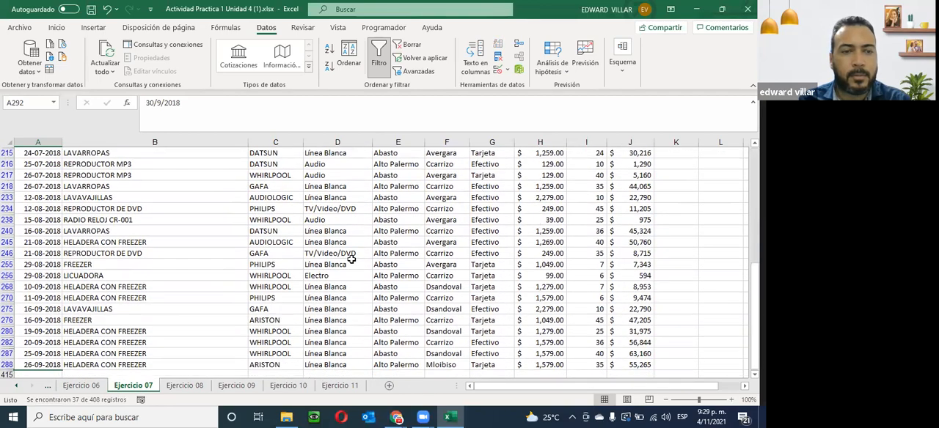
{"action": "scroll", "coordinate": [352, 259], "scroll_direction": "down", "scroll_amount": 1}
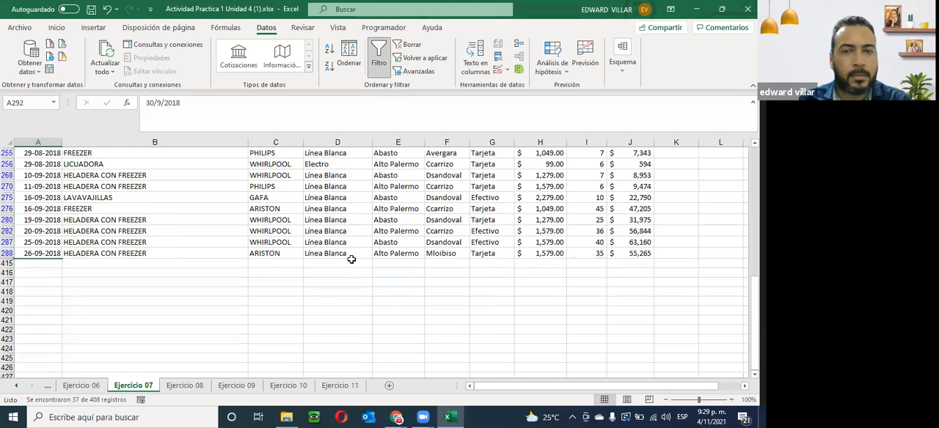
{"action": "scroll", "coordinate": [351, 259], "scroll_direction": "up", "scroll_amount": 10}
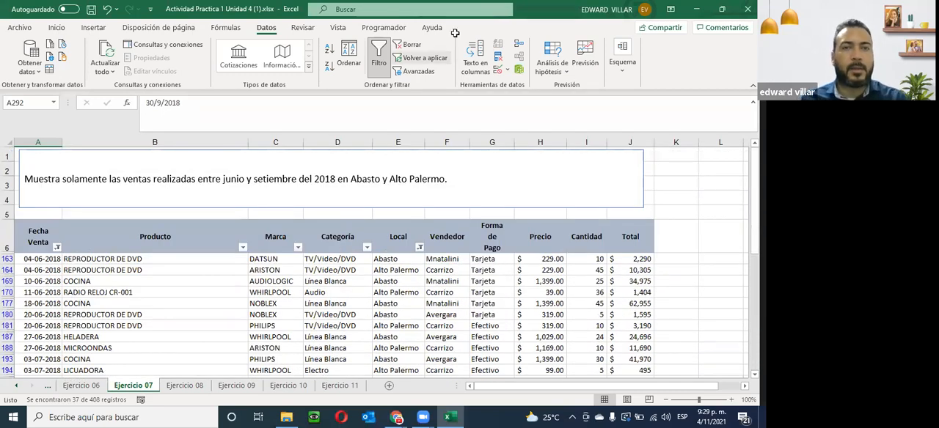
- Read the filter instructions on the Ejercicio 08, Ejercicio 09 and Ejercicio 10 sheets
{"action": "left_click", "coordinate": [191, 388]}
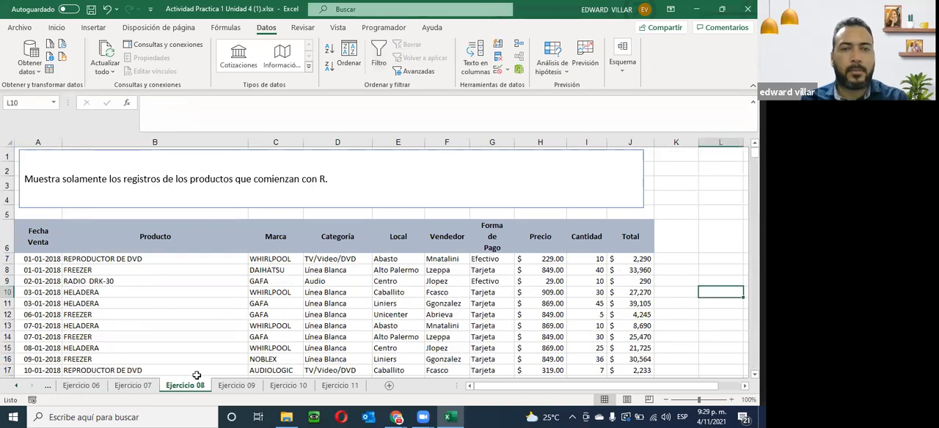
{"action": "left_click", "coordinate": [246, 387]}
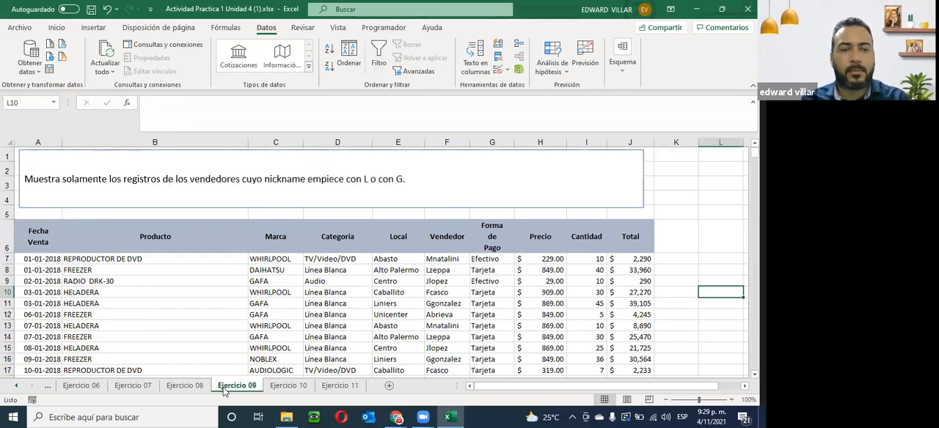
{"action": "left_click", "coordinate": [299, 388]}
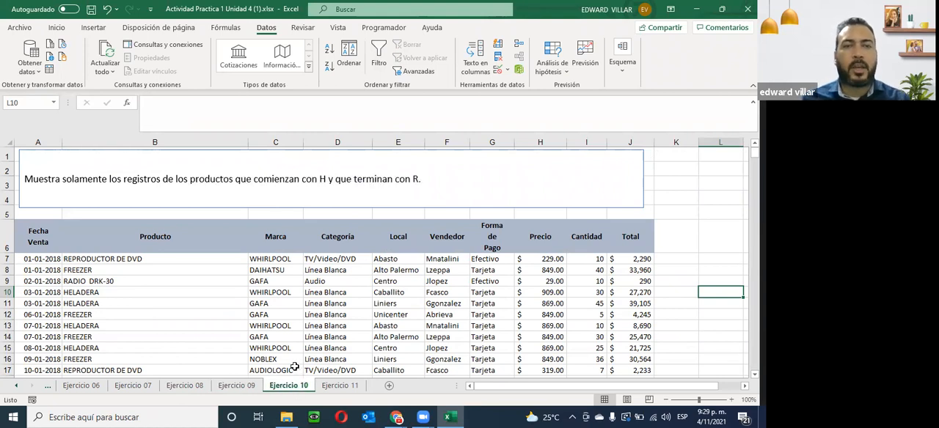
{"action": "left_click", "coordinate": [237, 387]}
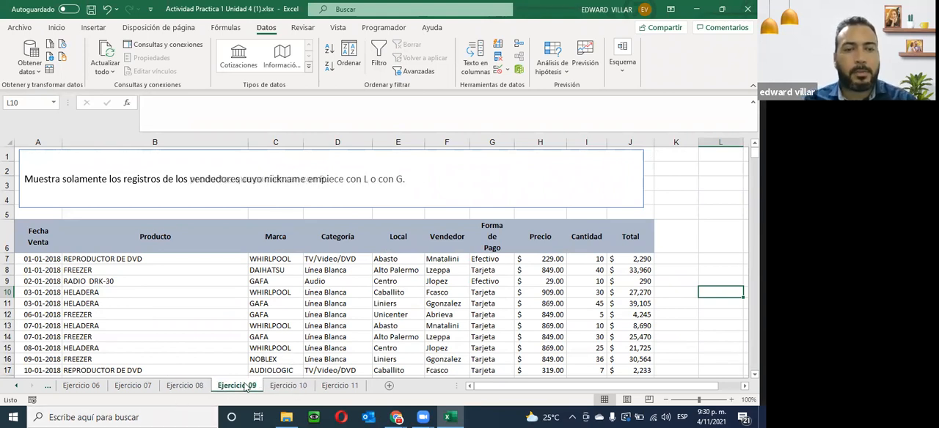
{"action": "left_click", "coordinate": [299, 381]}
{"action": "left_click", "coordinate": [326, 385]}
{"action": "left_click", "coordinate": [273, 390]}
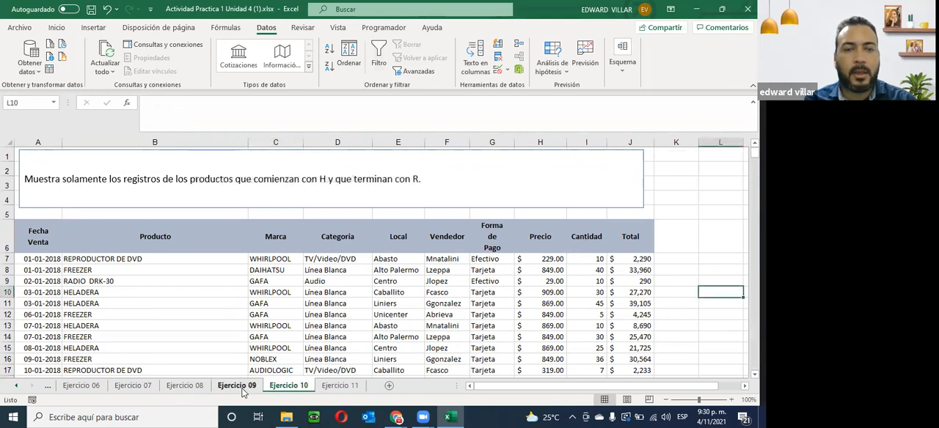
{"action": "left_click", "coordinate": [235, 388]}
{"action": "left_click", "coordinate": [182, 389]}
{"action": "left_click", "coordinate": [136, 387]}
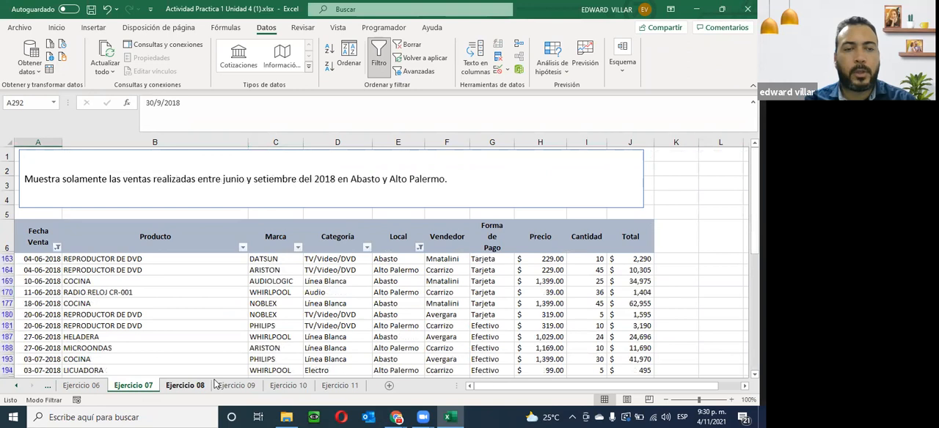
{"action": "left_click", "coordinate": [182, 387]}
{"action": "left_click", "coordinate": [235, 387]}
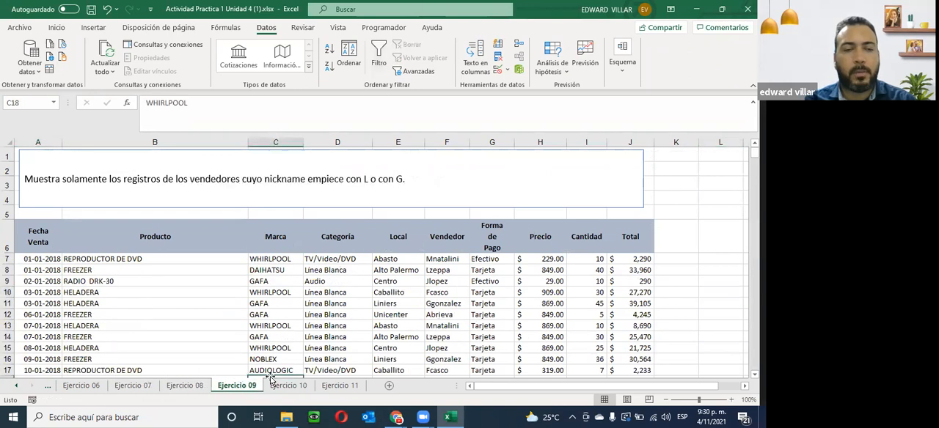
{"action": "left_click", "coordinate": [289, 386]}
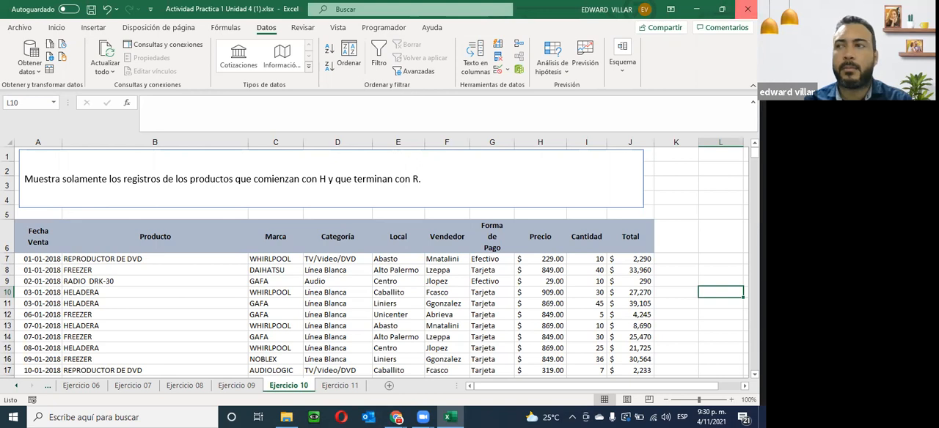
- Close the Actividad Practica 1 workbook and open Actividad Practica 2 Unidad 4 from the browser's course page
{"action": "left_click", "coordinate": [747, 9]}
{"action": "left_click", "coordinate": [331, 222]}
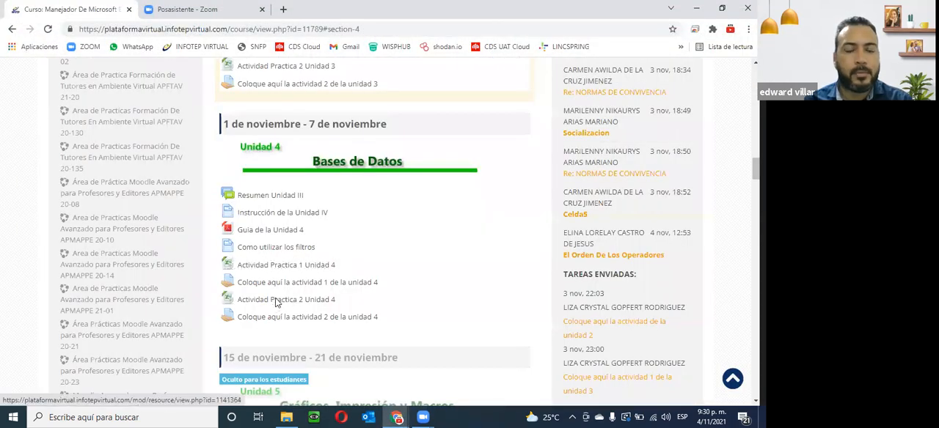
{"action": "left_click", "coordinate": [277, 301]}
{"action": "left_click", "coordinate": [40, 393]}
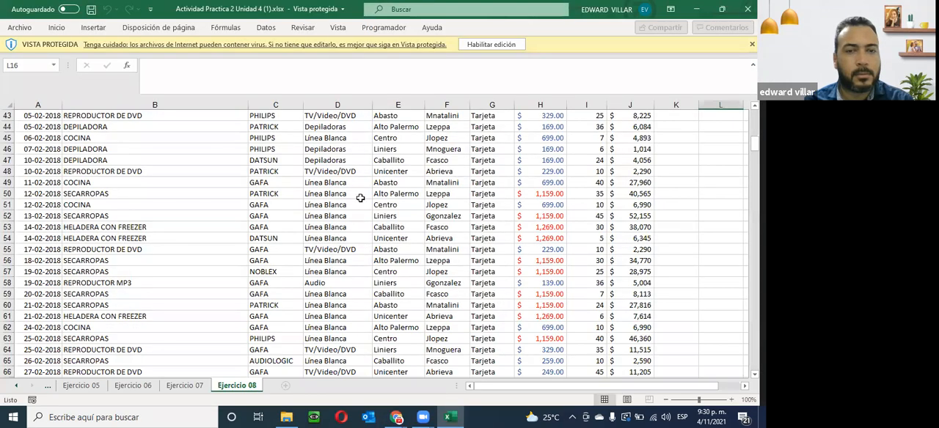
- Go to the Ejercicio 01 sheet and enable editing of the protected workbook
{"action": "left_click", "coordinate": [16, 387]}
{"action": "left_click", "coordinate": [17, 387]}
{"action": "left_click", "coordinate": [16, 386]}
{"action": "left_click", "coordinate": [79, 389]}
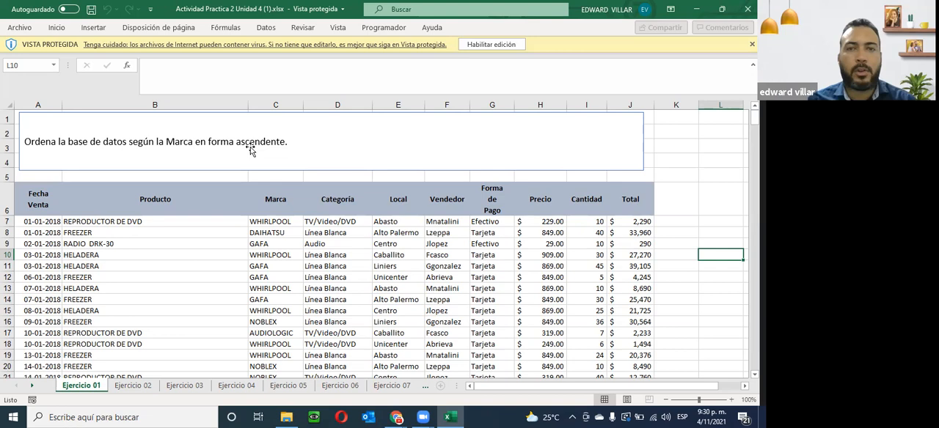
{"action": "left_click", "coordinate": [481, 42]}
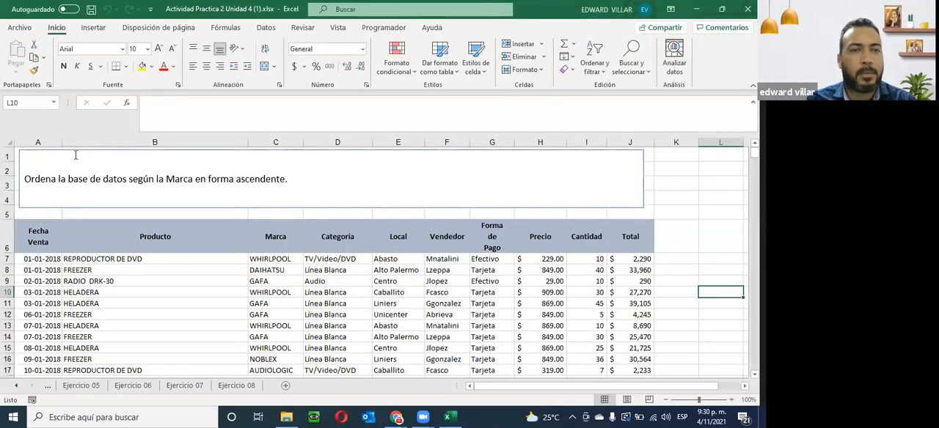
- Sort the Ejercicio 01 database by Marca from A to Z, expanding the selection, and check the resulting brand order
{"action": "left_click", "coordinate": [66, 179]}
{"action": "left_click_drag", "start_coordinate": [24, 179], "coordinate": [270, 179]}
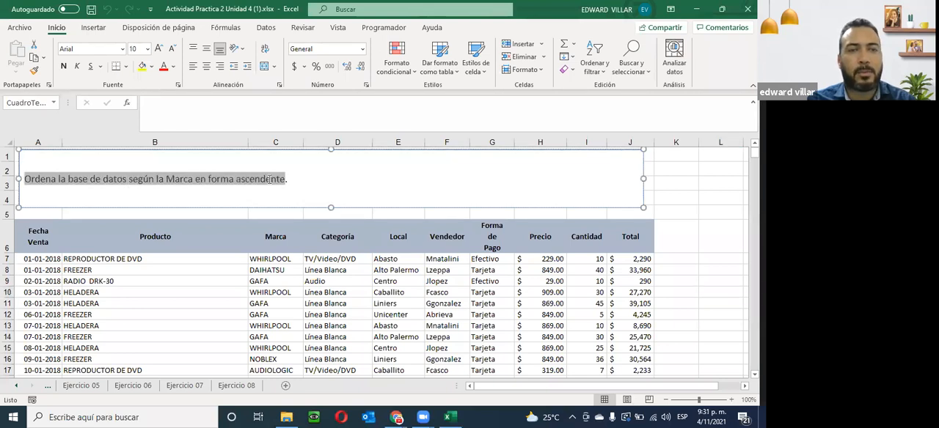
{"action": "left_click", "coordinate": [283, 241]}
{"action": "left_click_drag", "start_coordinate": [283, 236], "coordinate": [277, 283]}
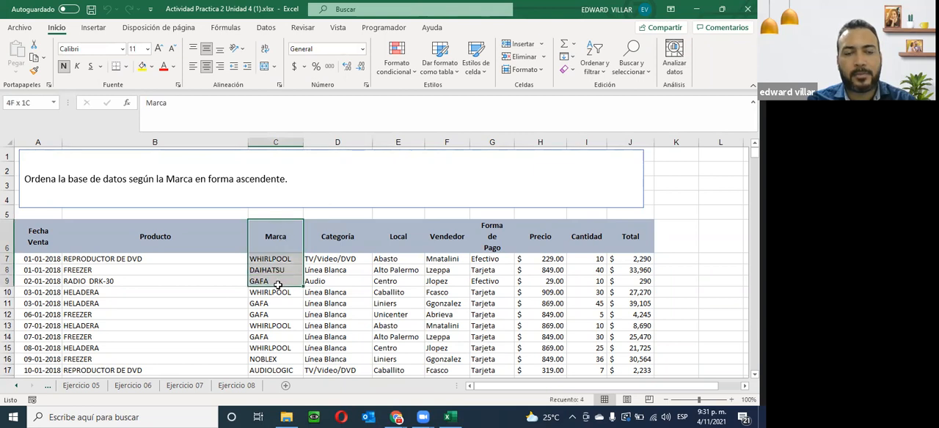
{"action": "left_click", "coordinate": [273, 260]}
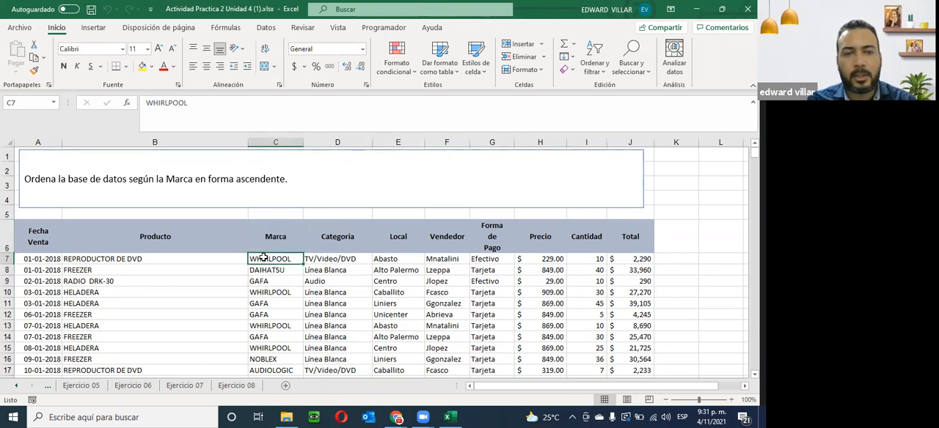
{"action": "left_click_drag", "start_coordinate": [260, 259], "coordinate": [275, 349]}
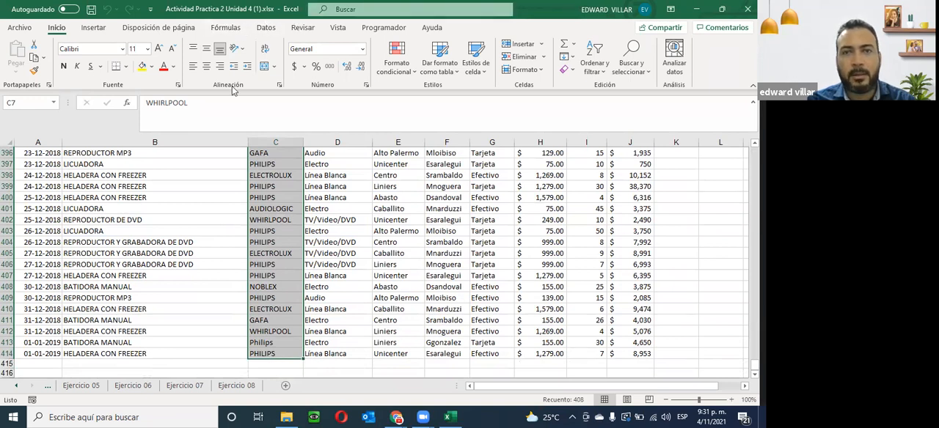
{"action": "left_click", "coordinate": [604, 71]}
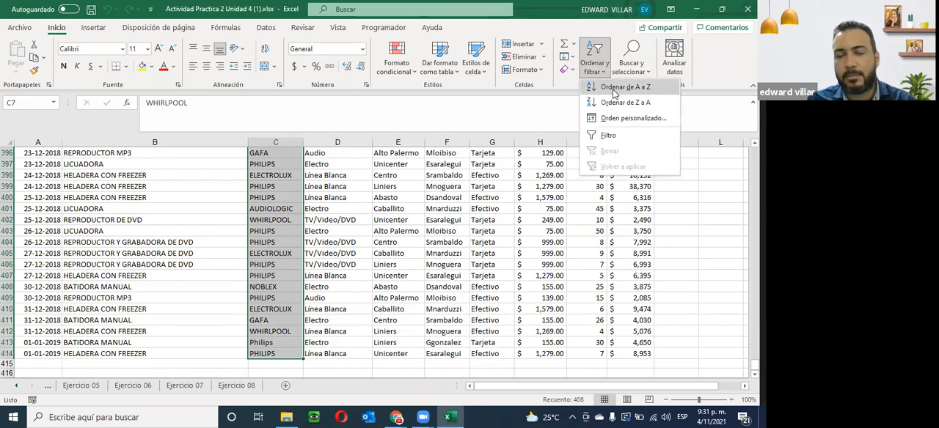
{"action": "left_click", "coordinate": [617, 87]}
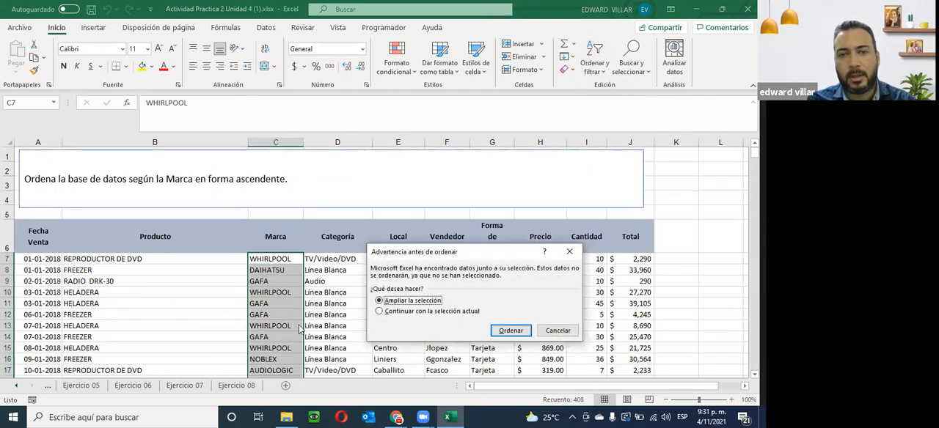
{"action": "left_click", "coordinate": [510, 331]}
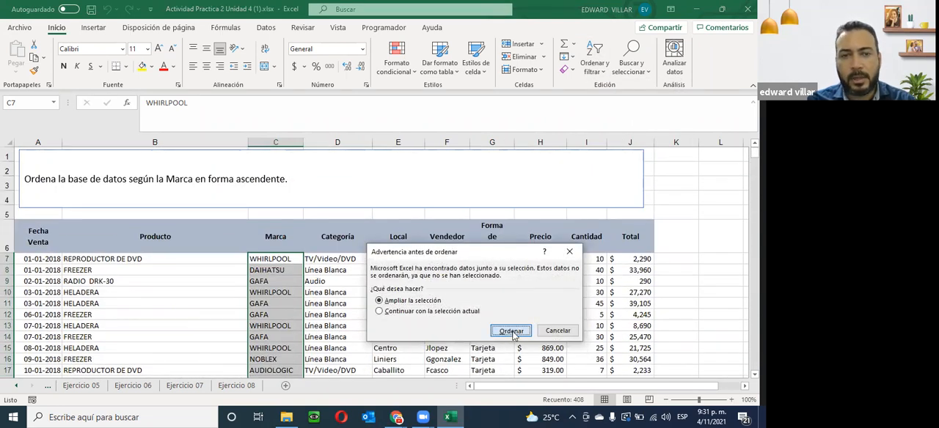
{"action": "scroll", "coordinate": [261, 272], "scroll_direction": "down", "scroll_amount": 2}
{"action": "scroll", "coordinate": [261, 271], "scroll_direction": "down", "scroll_amount": 20}
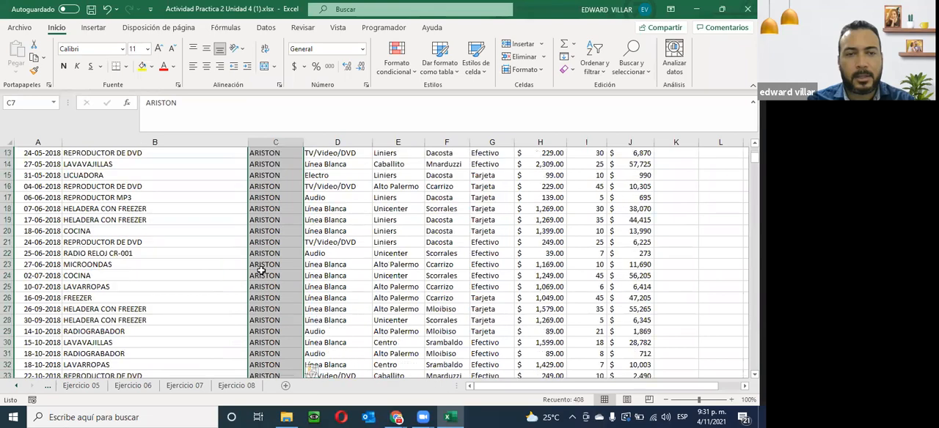
{"action": "scroll", "coordinate": [262, 272], "scroll_direction": "down", "scroll_amount": 20}
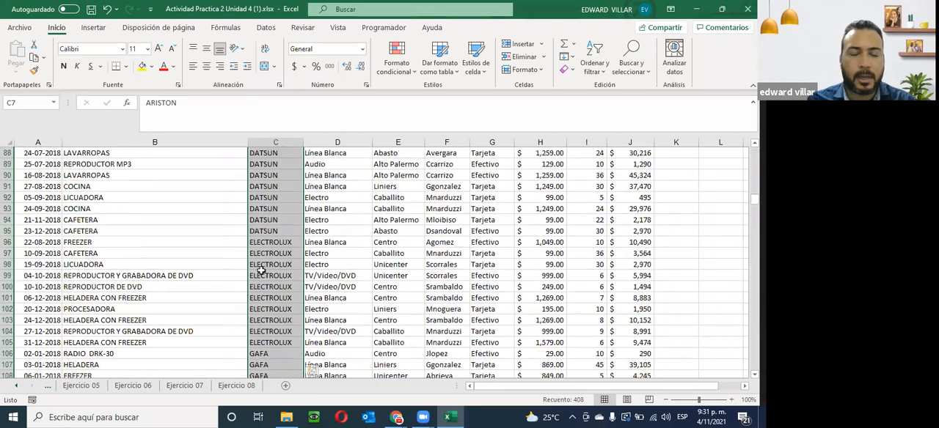
{"action": "scroll", "coordinate": [261, 271], "scroll_direction": "down", "scroll_amount": 20}
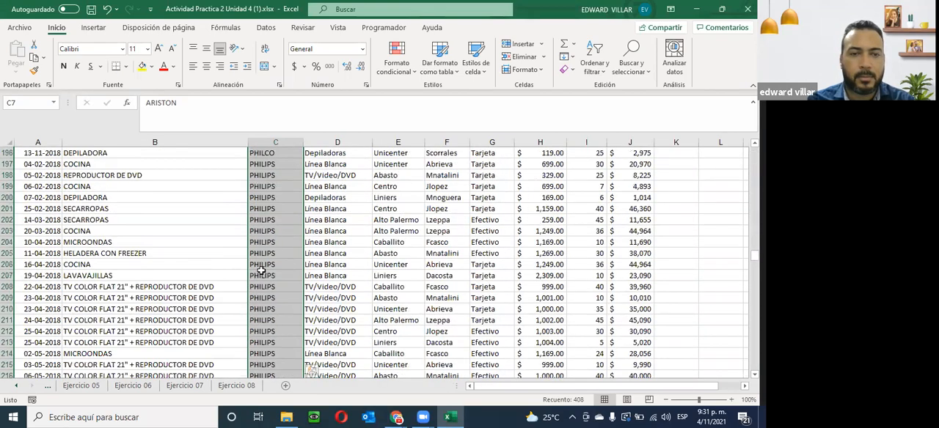
{"action": "scroll", "coordinate": [261, 271], "scroll_direction": "down", "scroll_amount": 20}
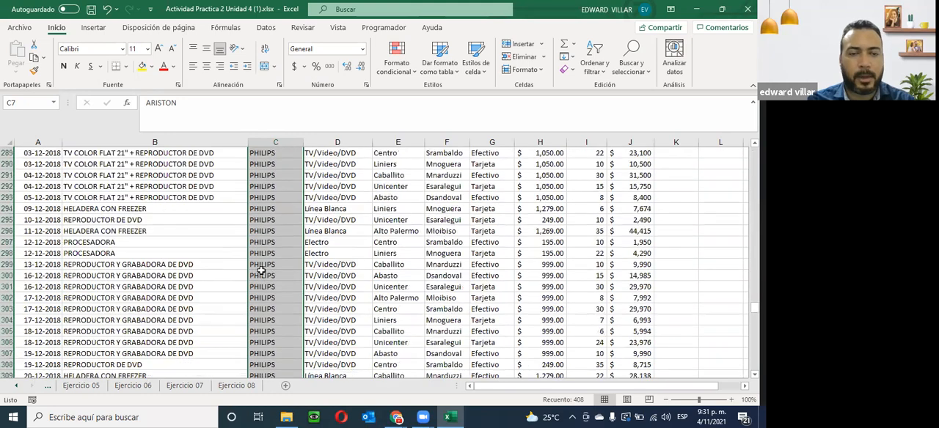
- Bring the first sheets of the workbook back into reach and go to the Ejercicio 02 sheet
{"action": "left_click", "coordinate": [15, 388]}
{"action": "left_click", "coordinate": [15, 387]}
{"action": "left_click", "coordinate": [15, 388]}
{"action": "left_click", "coordinate": [16, 387]}
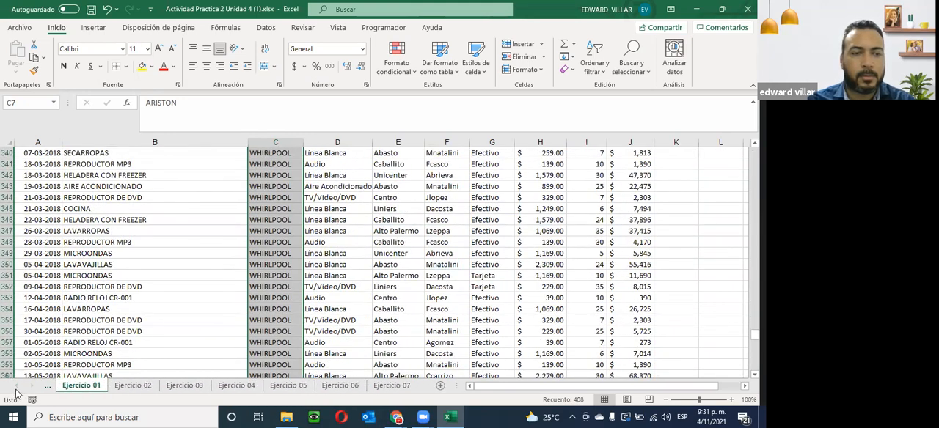
{"action": "left_click", "coordinate": [135, 387]}
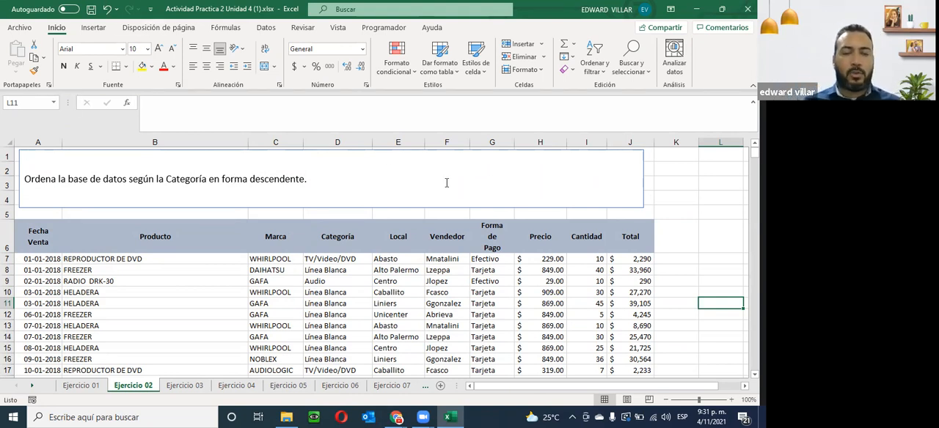
- Sort the Ejercicio 02 database by Categoría from Z to A, expanding the selection, and check the resulting category order
{"action": "left_click", "coordinate": [326, 261]}
{"action": "left_click_drag", "start_coordinate": [326, 260], "coordinate": [345, 360]}
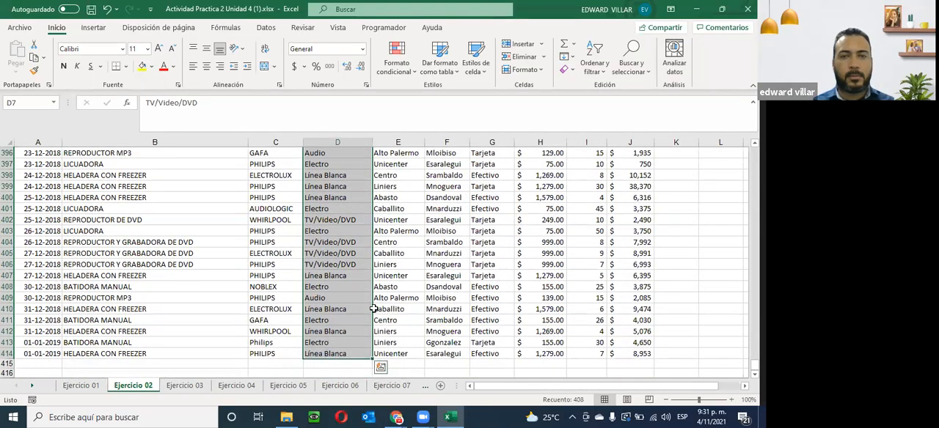
{"action": "left_click", "coordinate": [604, 74]}
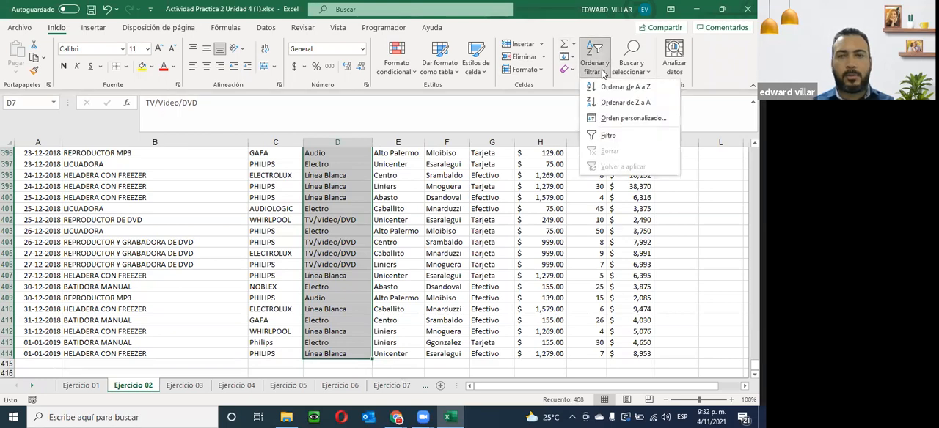
{"action": "left_click", "coordinate": [628, 102]}
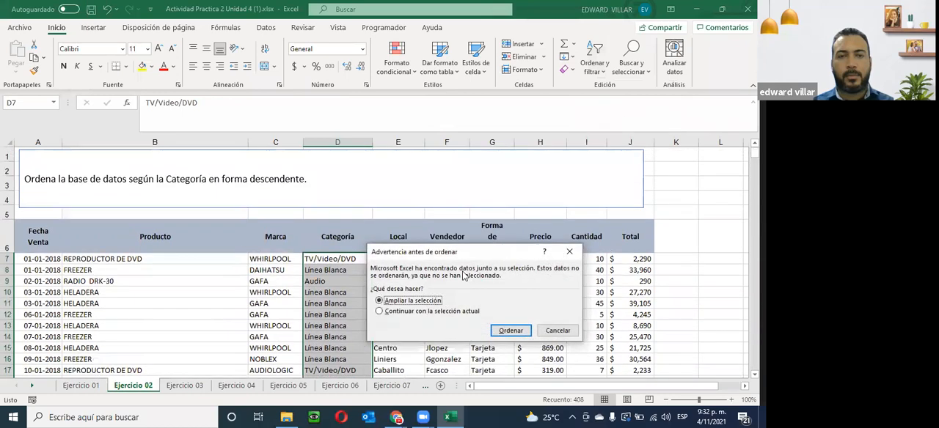
{"action": "left_click", "coordinate": [510, 331]}
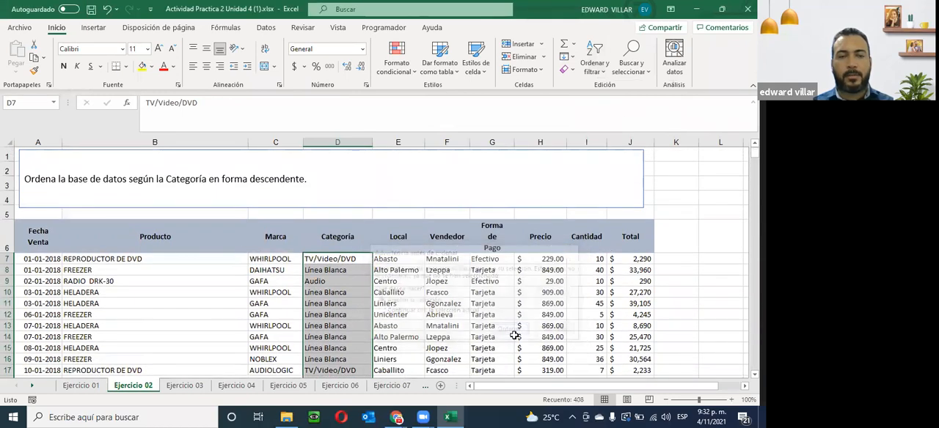
{"action": "scroll", "coordinate": [314, 275], "scroll_direction": "down", "scroll_amount": 5}
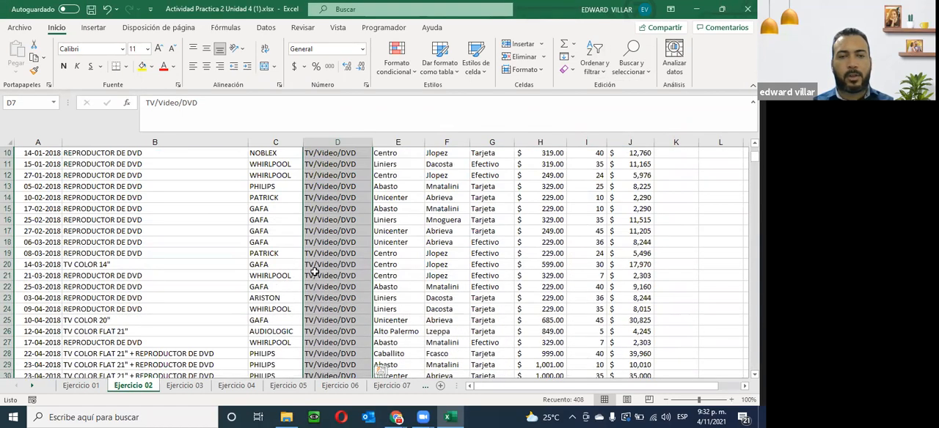
{"action": "scroll", "coordinate": [314, 272], "scroll_direction": "down", "scroll_amount": 16}
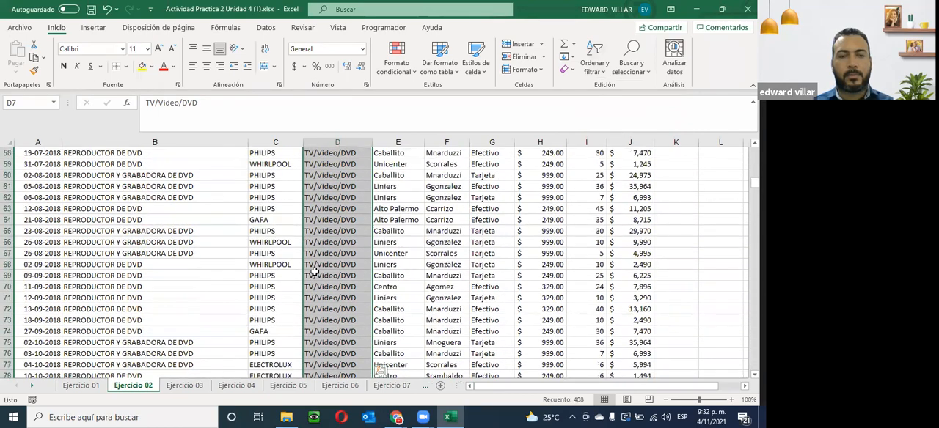
{"action": "scroll", "coordinate": [314, 271], "scroll_direction": "down", "scroll_amount": 20}
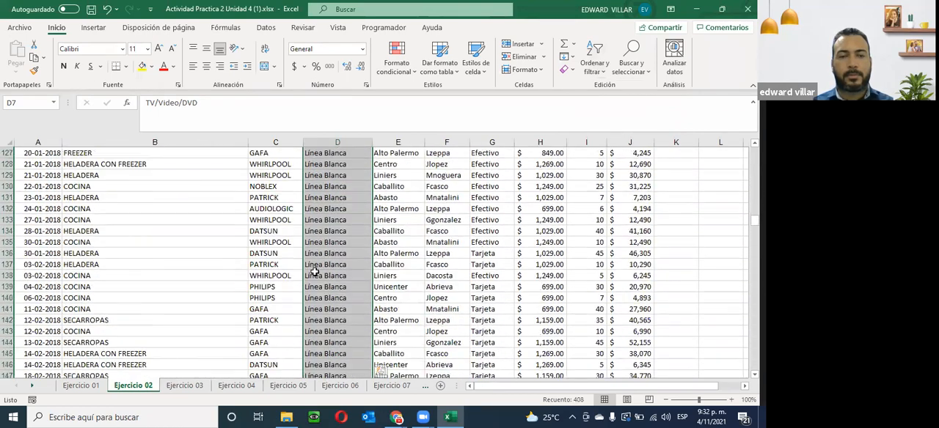
{"action": "scroll", "coordinate": [314, 271], "scroll_direction": "down", "scroll_amount": 20}
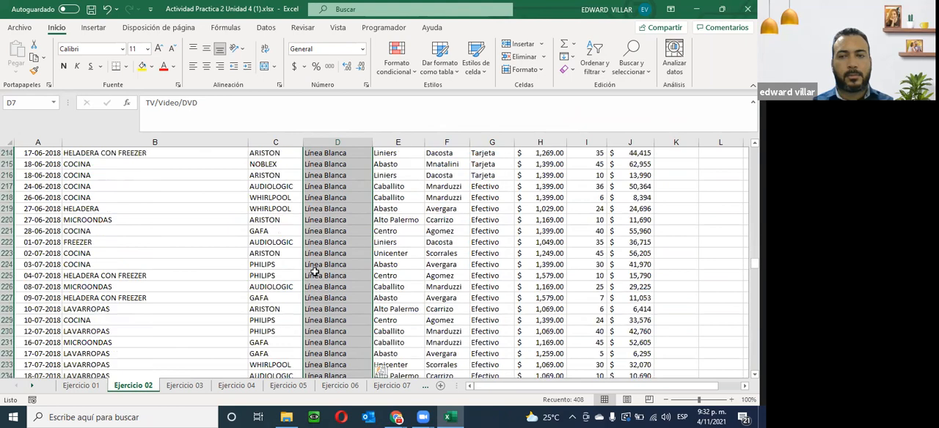
{"action": "scroll", "coordinate": [314, 272], "scroll_direction": "down", "scroll_amount": 12}
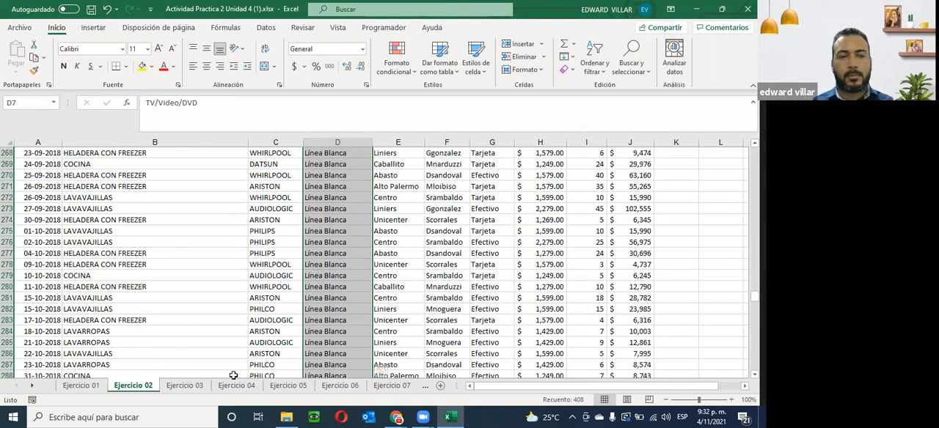
- Go to the Ejercicio 03 sheet and sort its database by Precio from smallest to largest, expanding the selection
{"action": "left_click", "coordinate": [188, 389]}
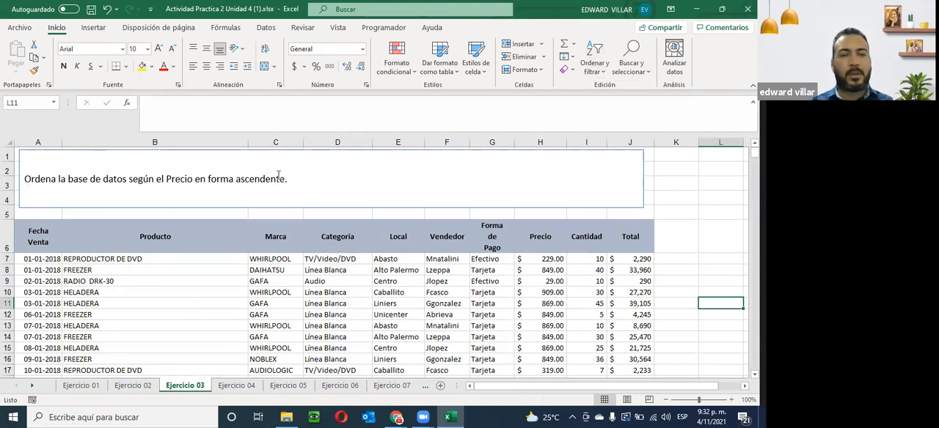
{"action": "left_click_drag", "start_coordinate": [633, 259], "coordinate": [581, 354]}
{"action": "scroll", "coordinate": [581, 355], "scroll_direction": "up", "scroll_amount": 20}
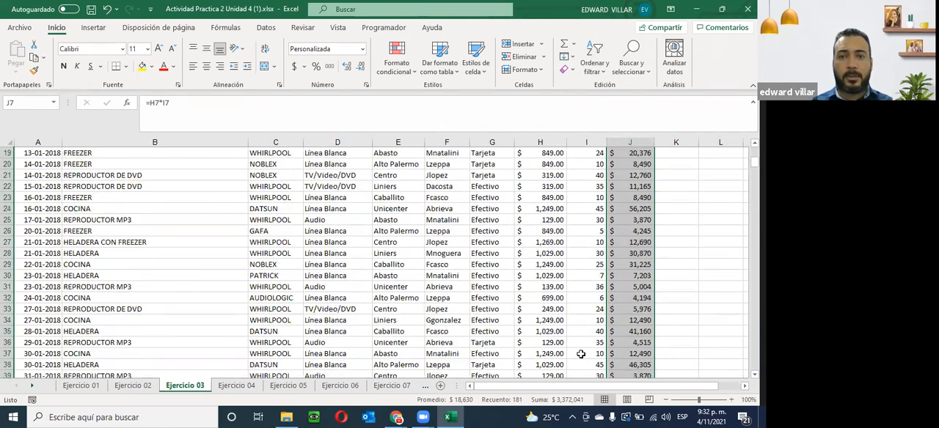
{"action": "scroll", "coordinate": [580, 354], "scroll_direction": "up", "scroll_amount": 6}
{"action": "left_click", "coordinate": [527, 262]}
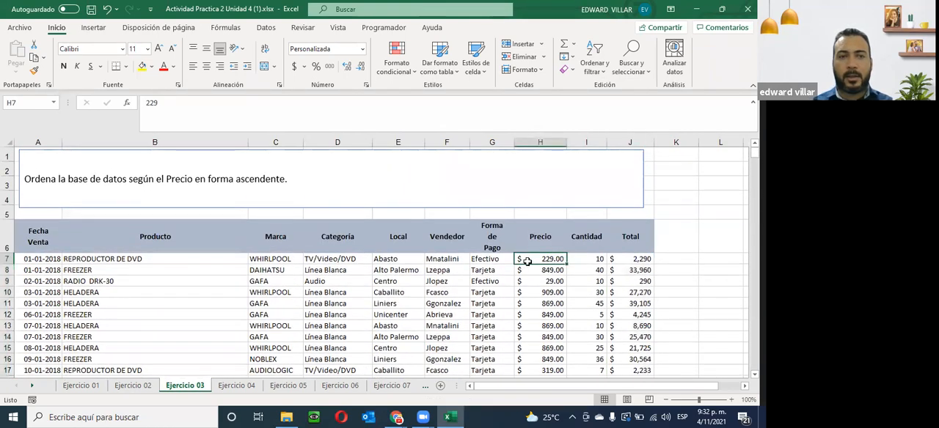
{"action": "left_click_drag", "start_coordinate": [541, 258], "coordinate": [540, 354]}
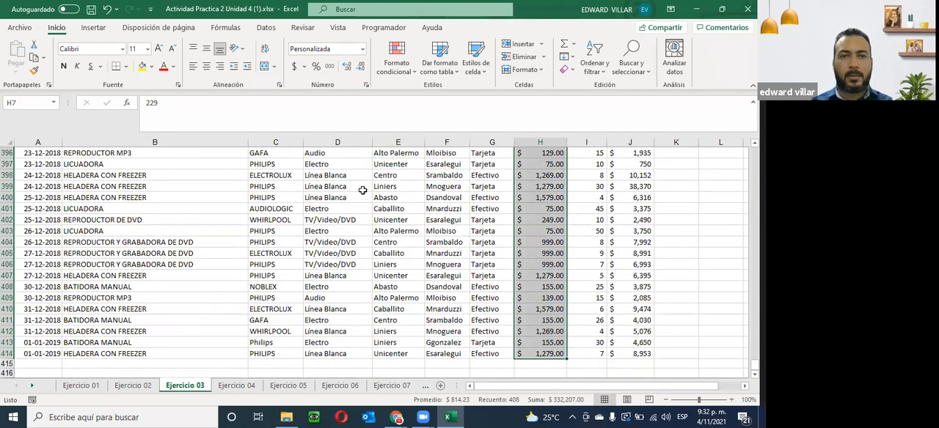
{"action": "scroll", "coordinate": [363, 191], "scroll_direction": "up", "scroll_amount": 20}
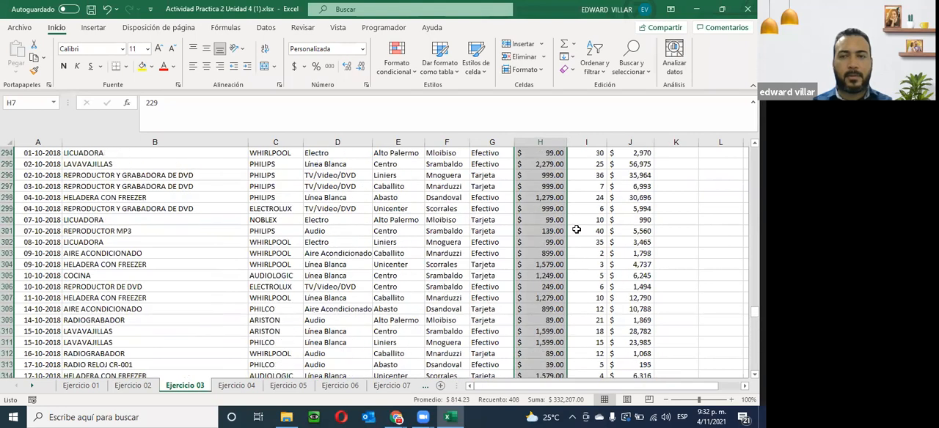
{"action": "left_click_drag", "start_coordinate": [754, 311], "coordinate": [755, 151]}
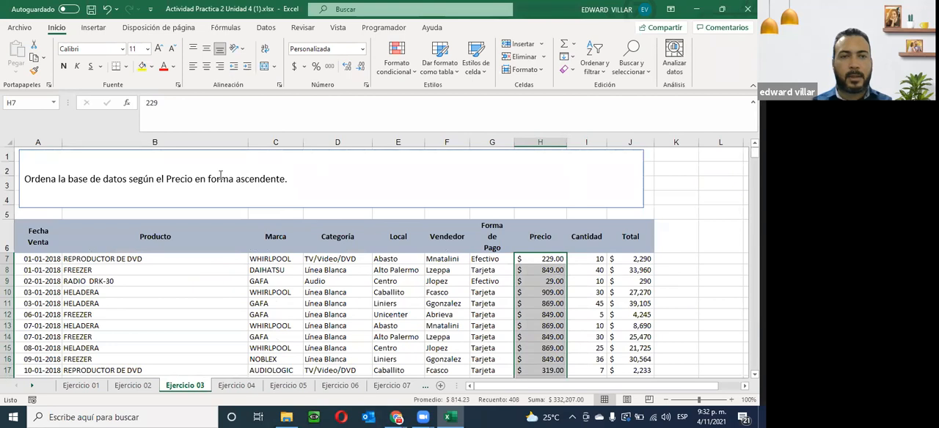
{"action": "left_click", "coordinate": [593, 75]}
{"action": "left_click", "coordinate": [631, 87]}
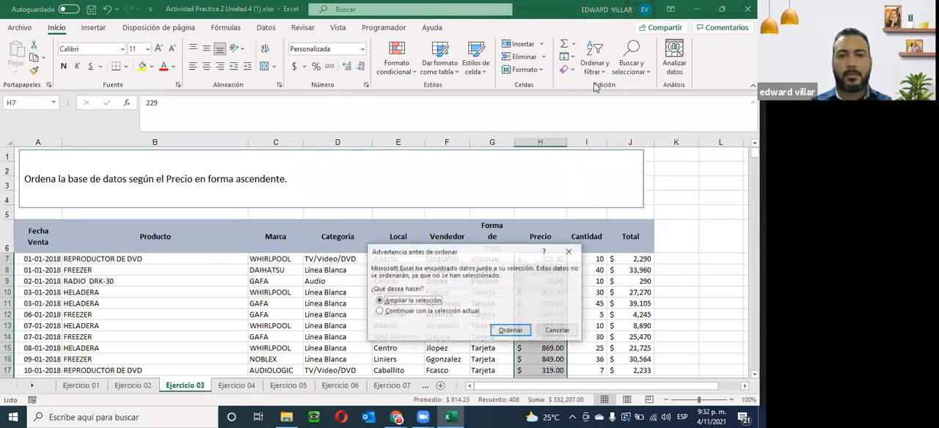
{"action": "left_click", "coordinate": [507, 336]}
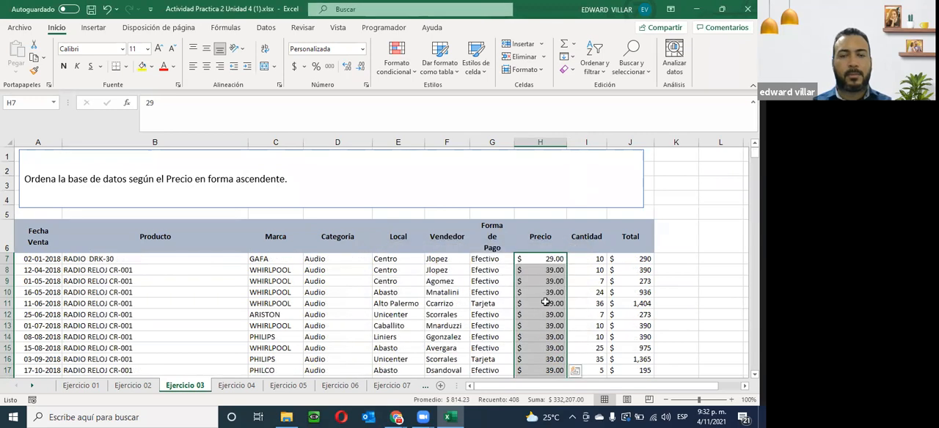
- Check the price order down the rows of the sorted Ejercicio 03 database
{"action": "scroll", "coordinate": [545, 302], "scroll_direction": "down", "scroll_amount": 15}
{"action": "scroll", "coordinate": [553, 288], "scroll_direction": "down", "scroll_amount": 1}
{"action": "scroll", "coordinate": [553, 288], "scroll_direction": "up", "scroll_amount": 5}
{"action": "scroll", "coordinate": [553, 288], "scroll_direction": "down", "scroll_amount": 12}
{"action": "scroll", "coordinate": [553, 288], "scroll_direction": "down", "scroll_amount": 20}
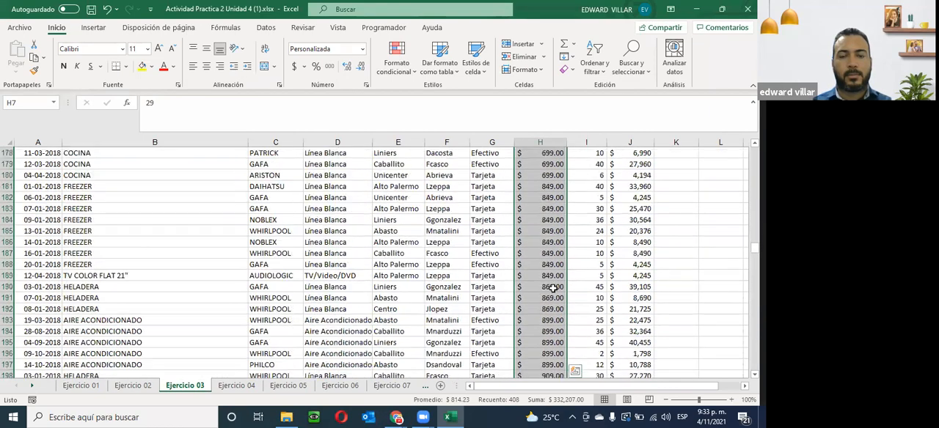
{"action": "scroll", "coordinate": [552, 288], "scroll_direction": "down", "scroll_amount": 20}
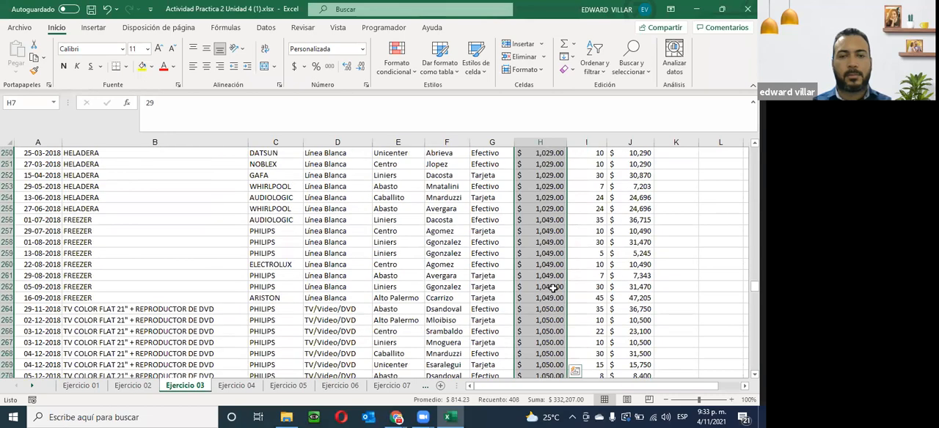
{"action": "scroll", "coordinate": [553, 288], "scroll_direction": "down", "scroll_amount": 15}
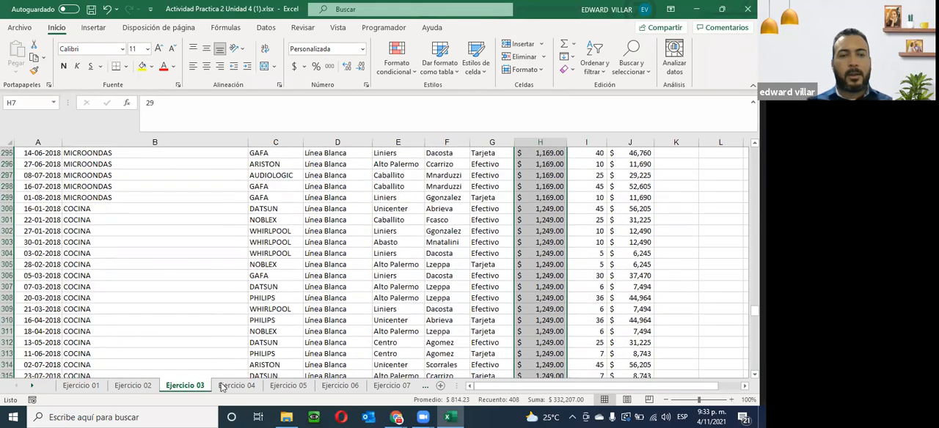
- Go to the Ejercicio 04 sheet and sort its database by Cantidad from largest to smallest, expanding the selection
{"action": "left_click", "coordinate": [237, 386]}
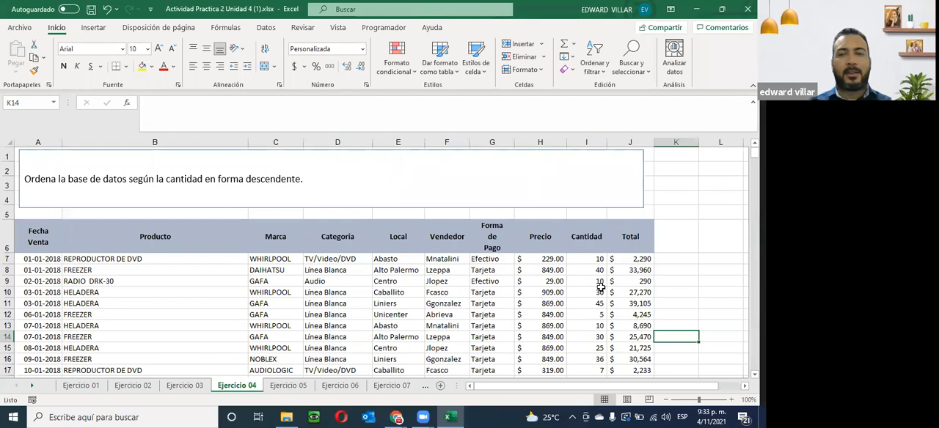
{"action": "left_click_drag", "start_coordinate": [583, 258], "coordinate": [592, 410]}
{"action": "left_click_drag", "start_coordinate": [603, 358], "coordinate": [603, 358]}
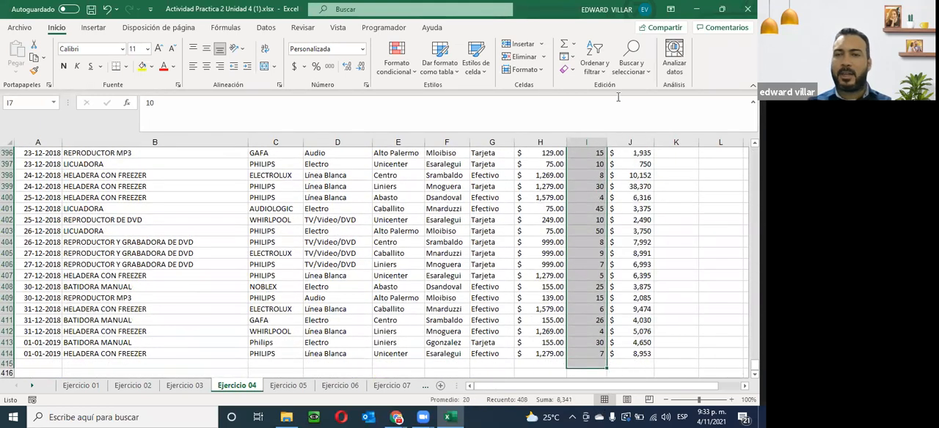
{"action": "left_click", "coordinate": [594, 59]}
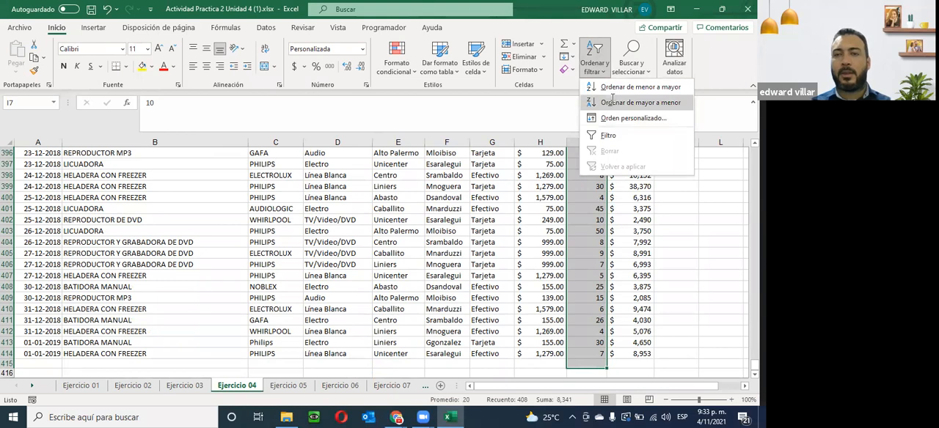
{"action": "left_click", "coordinate": [612, 102]}
{"action": "left_click", "coordinate": [503, 330]}
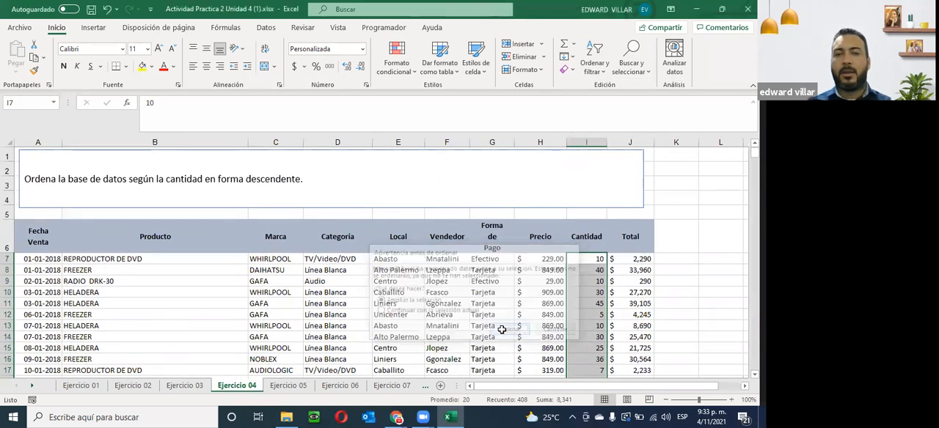
{"action": "scroll", "coordinate": [513, 323], "scroll_direction": "down", "scroll_amount": 5}
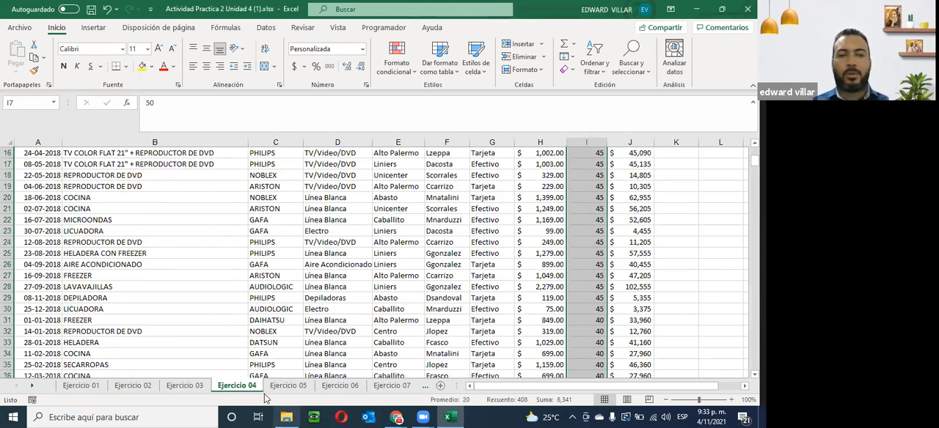
- Go to the Ejercicio 05 sheet, sort its database by Fecha Venta from oldest to newest, expanding the selection, and check the date order
{"action": "left_click", "coordinate": [290, 387]}
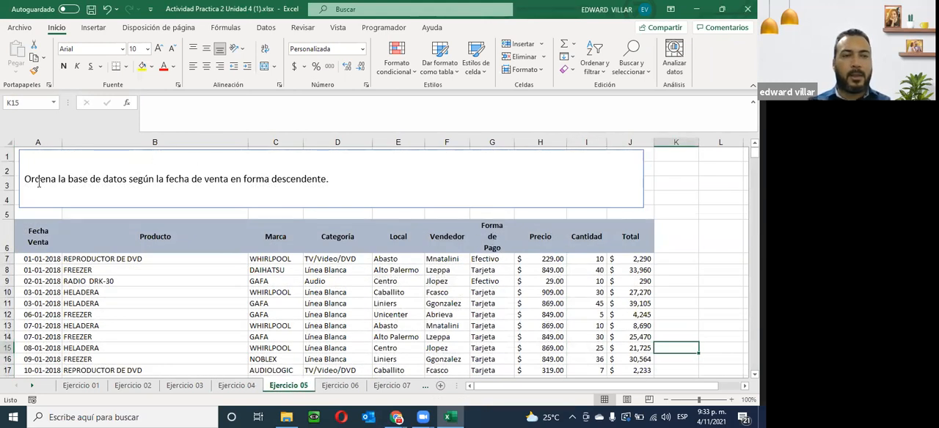
{"action": "left_click_drag", "start_coordinate": [25, 179], "coordinate": [290, 186]}
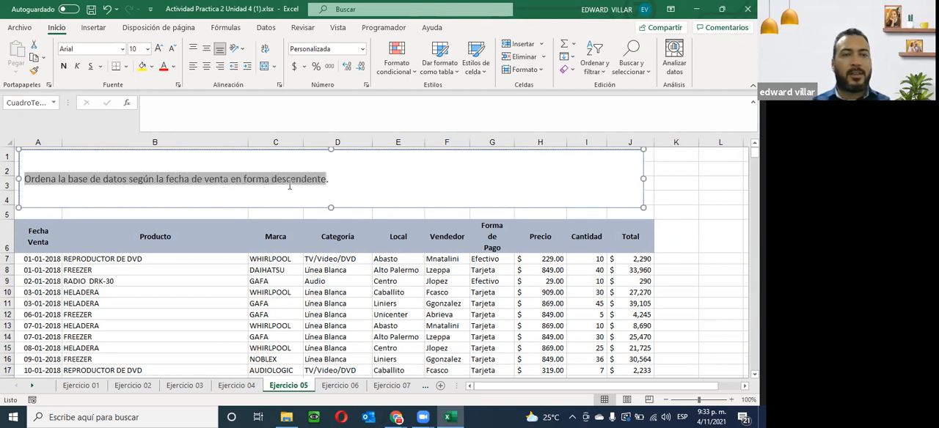
{"action": "left_click", "coordinate": [37, 258]}
{"action": "left_click_drag", "start_coordinate": [33, 260], "coordinate": [49, 361]}
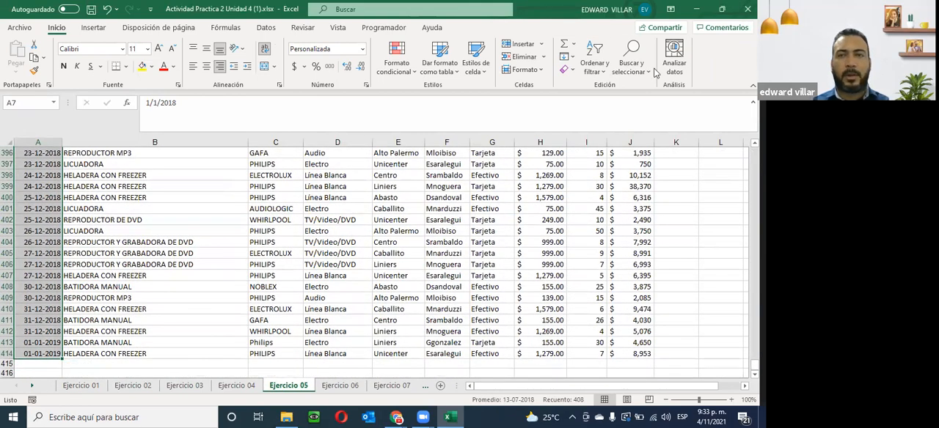
{"action": "left_click", "coordinate": [598, 66]}
{"action": "left_click", "coordinate": [645, 46]}
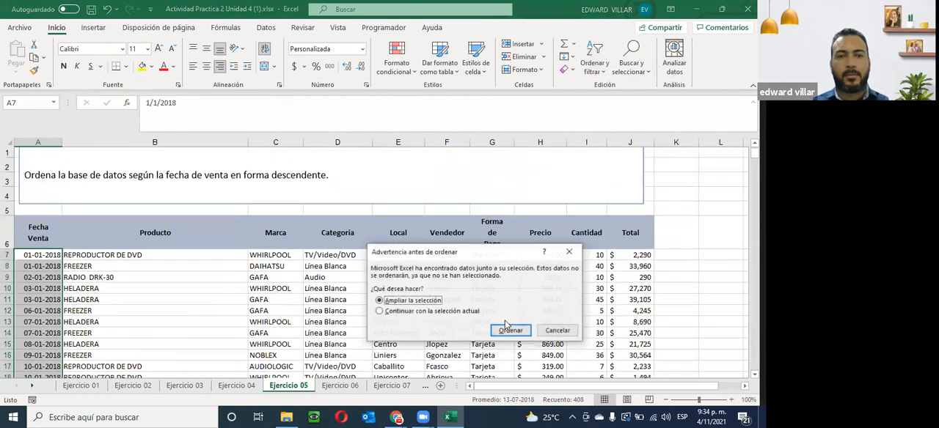
{"action": "left_click", "coordinate": [508, 328]}
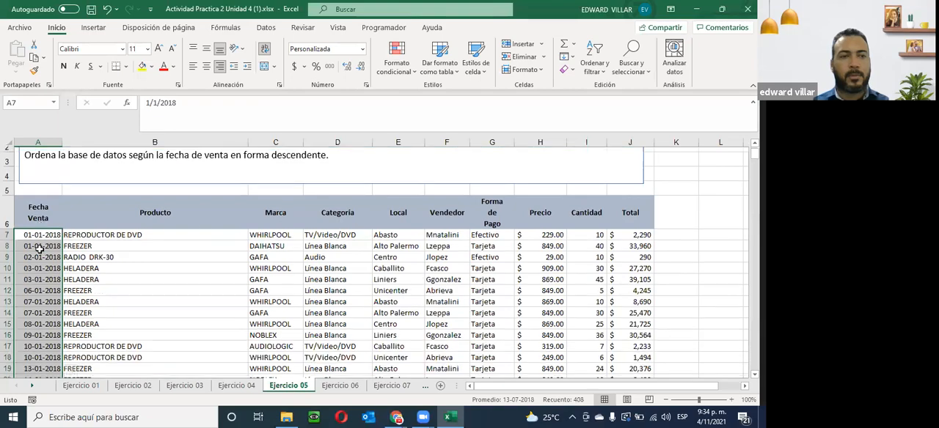
{"action": "scroll", "coordinate": [39, 249], "scroll_direction": "down", "scroll_amount": 3}
{"action": "scroll", "coordinate": [39, 249], "scroll_direction": "down", "scroll_amount": 20}
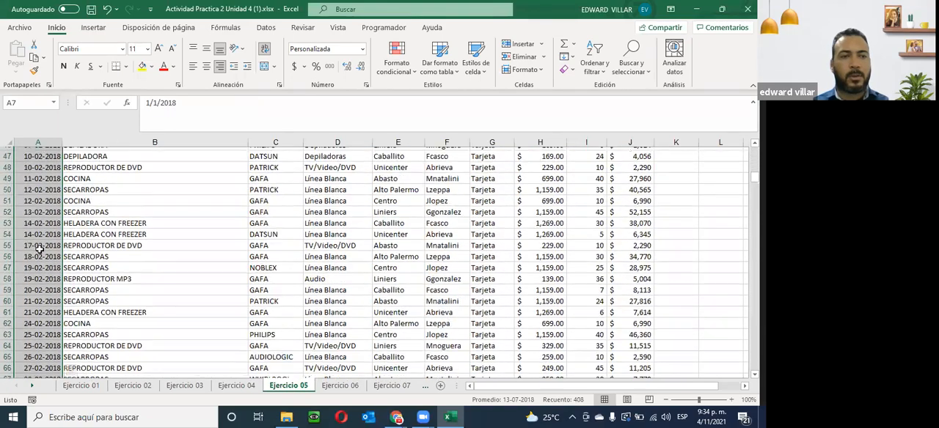
{"action": "scroll", "coordinate": [37, 251], "scroll_direction": "down", "scroll_amount": 20}
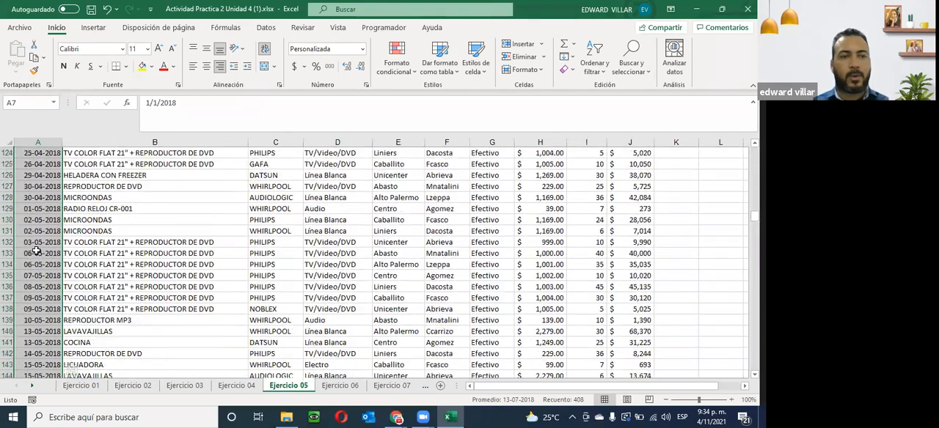
{"action": "scroll", "coordinate": [36, 250], "scroll_direction": "down", "scroll_amount": 20}
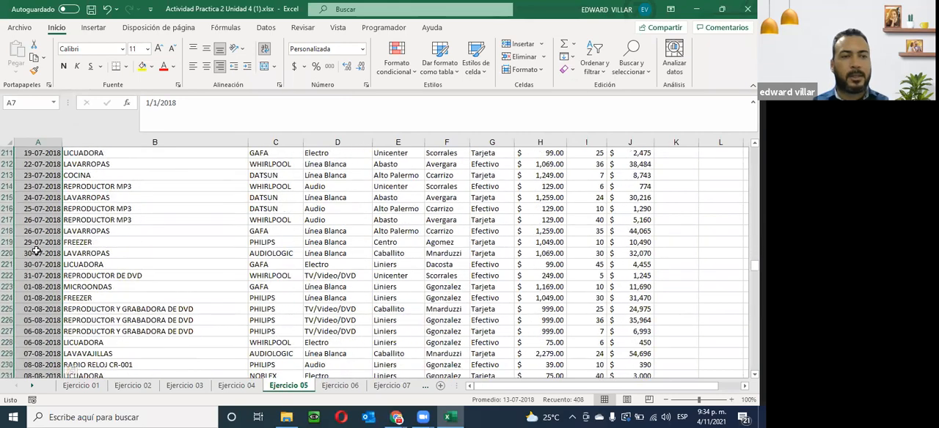
- Check the sale date order down to the last rows of the sorted Ejercicio 05 database
{"action": "scroll", "coordinate": [37, 251], "scroll_direction": "down", "scroll_amount": 20}
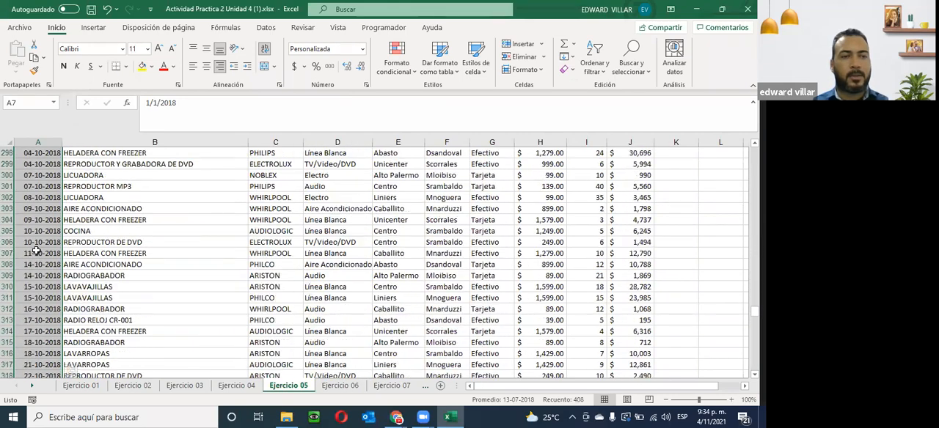
{"action": "scroll", "coordinate": [37, 251], "scroll_direction": "down", "scroll_amount": 20}
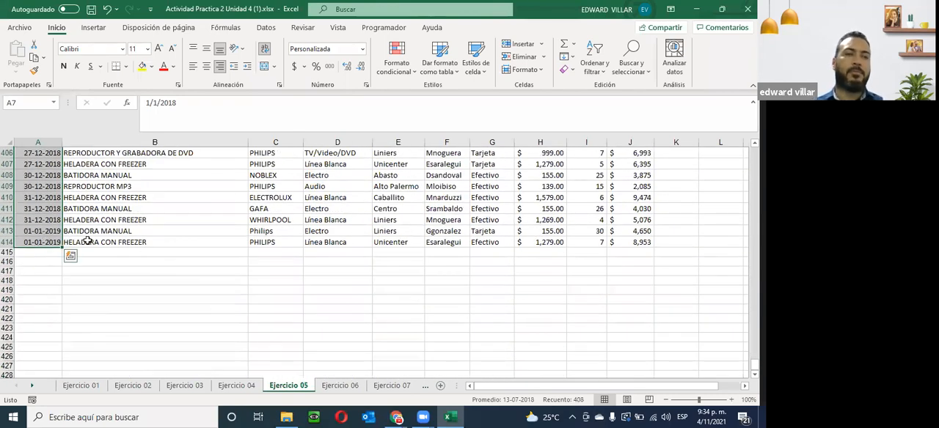
{"action": "scroll", "coordinate": [88, 242], "scroll_direction": "up", "scroll_amount": 20}
{"action": "scroll", "coordinate": [88, 241], "scroll_direction": "up", "scroll_amount": 20}
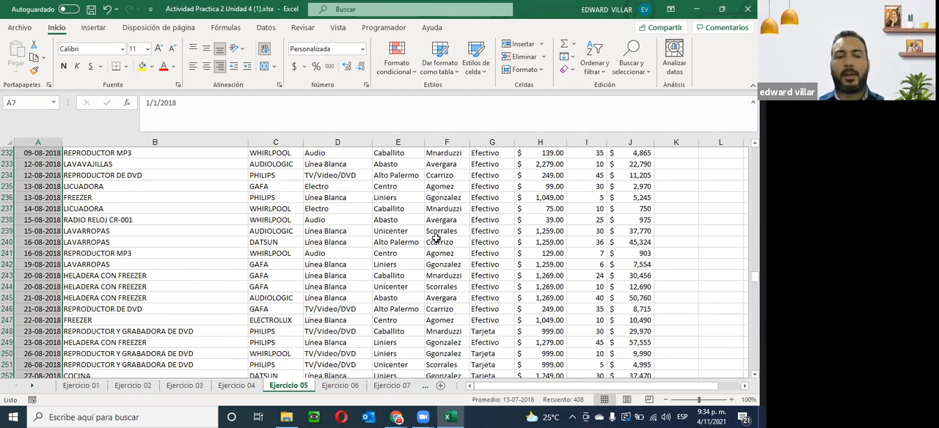
- Go to the Ejercicio 06 sheet and copy the brand sequence "WHIRLPOOL, DAIHATSU, DATSUN, ELECTROLUX" from the instruction text box
{"action": "left_click", "coordinate": [340, 386]}
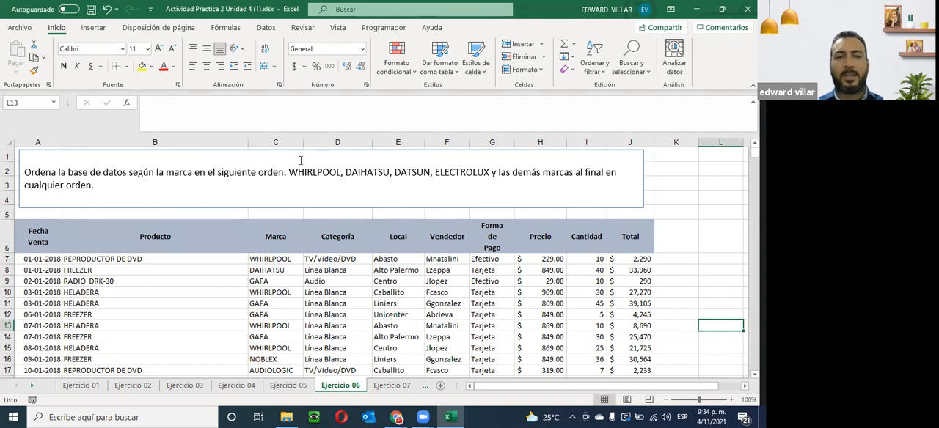
{"action": "left_click_drag", "start_coordinate": [289, 171], "coordinate": [488, 170]}
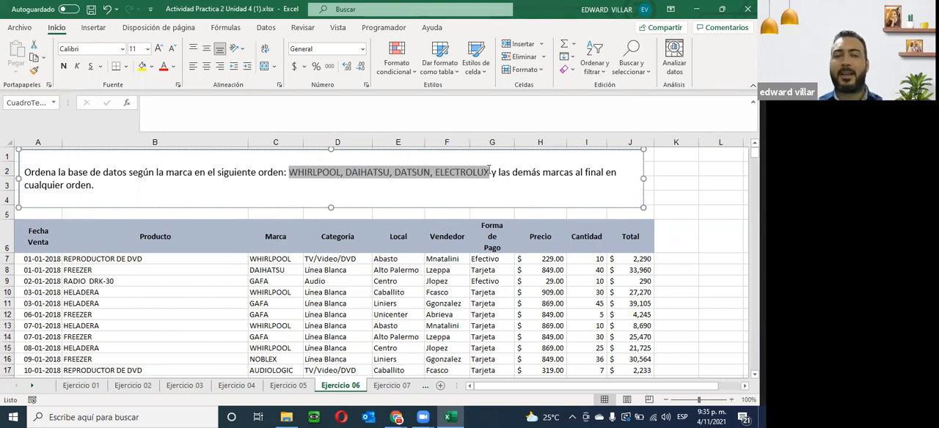
{"action": "right_click", "coordinate": [405, 178]}
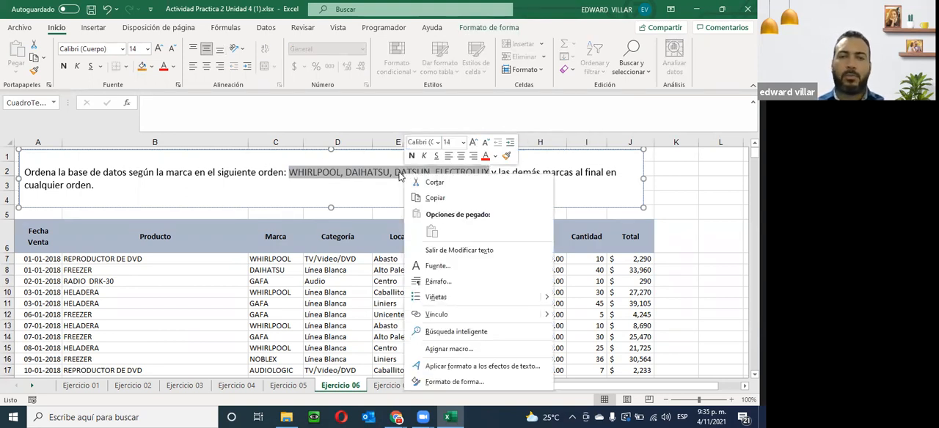
{"action": "left_click", "coordinate": [433, 198]}
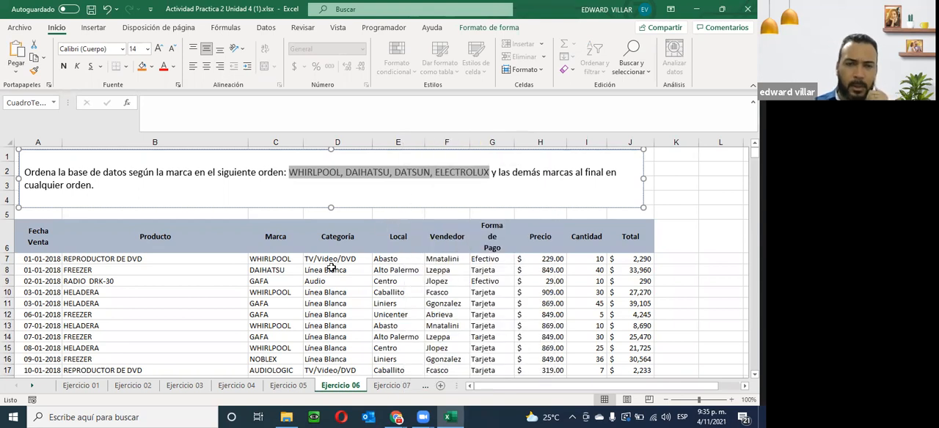
{"action": "left_click_drag", "start_coordinate": [265, 262], "coordinate": [290, 359]}
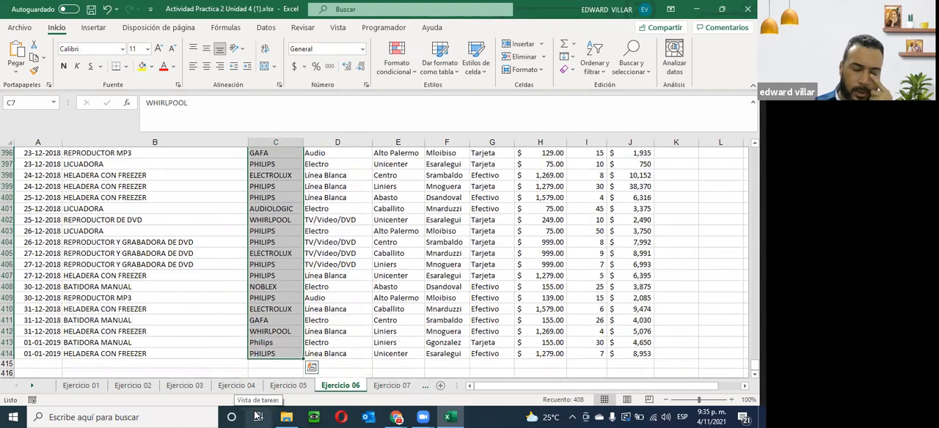
{"action": "scroll", "coordinate": [291, 328], "scroll_direction": "up", "scroll_amount": 20}
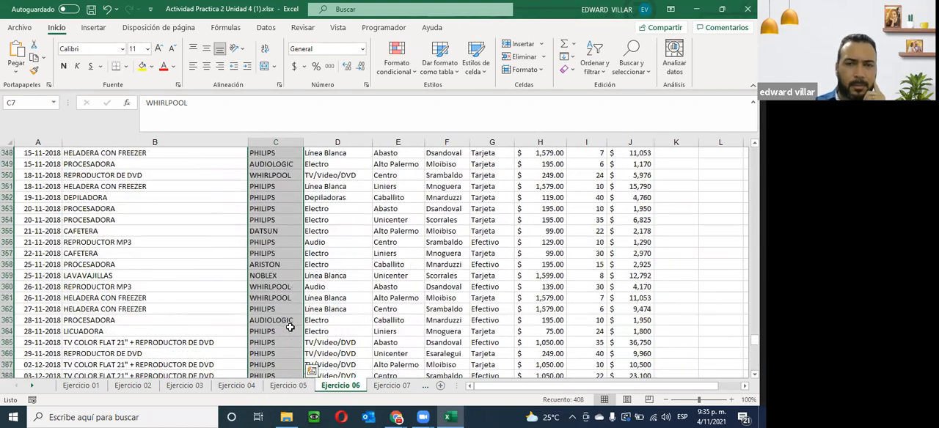
{"action": "scroll", "coordinate": [296, 214], "scroll_direction": "up", "scroll_amount": 20}
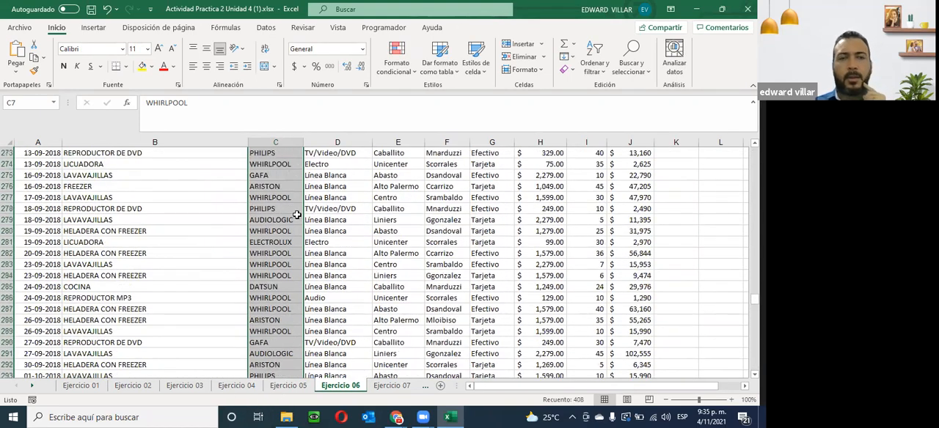
{"action": "scroll", "coordinate": [295, 213], "scroll_direction": "up", "scroll_amount": 20}
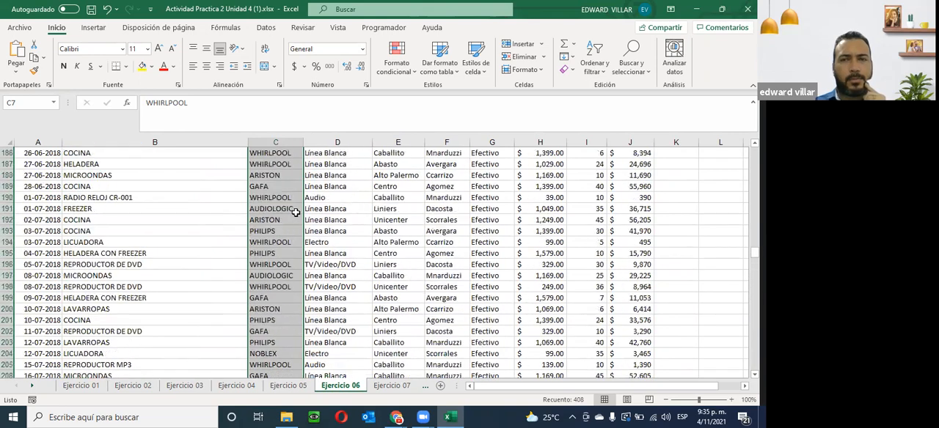
{"action": "left_click_drag", "start_coordinate": [754, 229], "coordinate": [755, 152]}
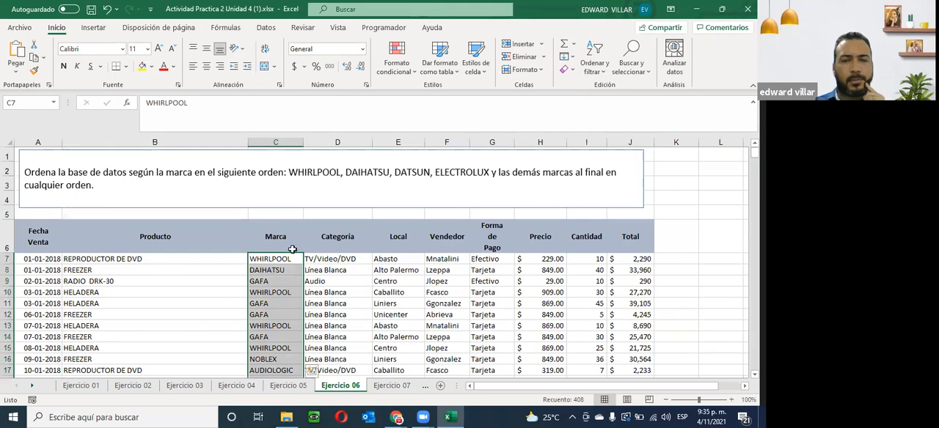
- Select the Marca column including its header and set up a custom sort by Marca on cell values, expanding the selection
{"action": "left_click_drag", "start_coordinate": [279, 237], "coordinate": [293, 353]}
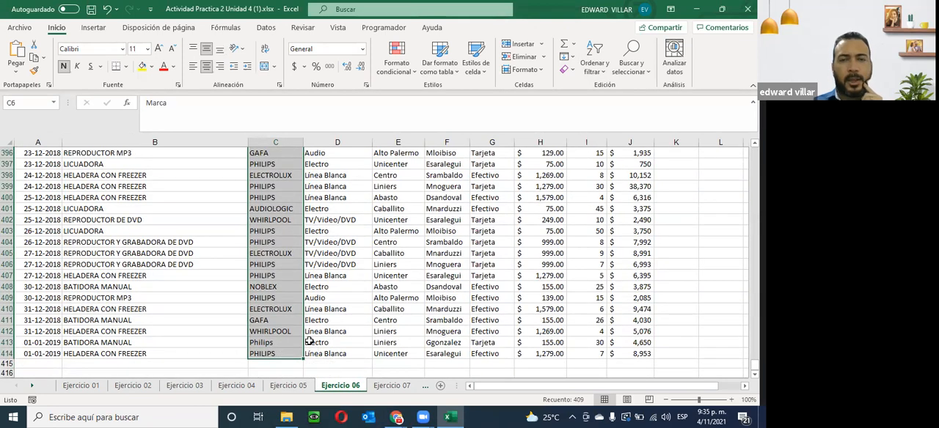
{"action": "left_click", "coordinate": [608, 74]}
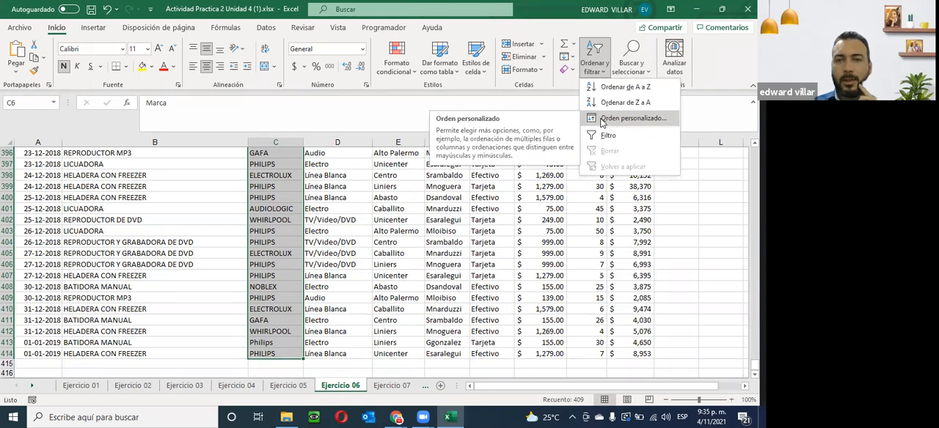
{"action": "left_click", "coordinate": [602, 121]}
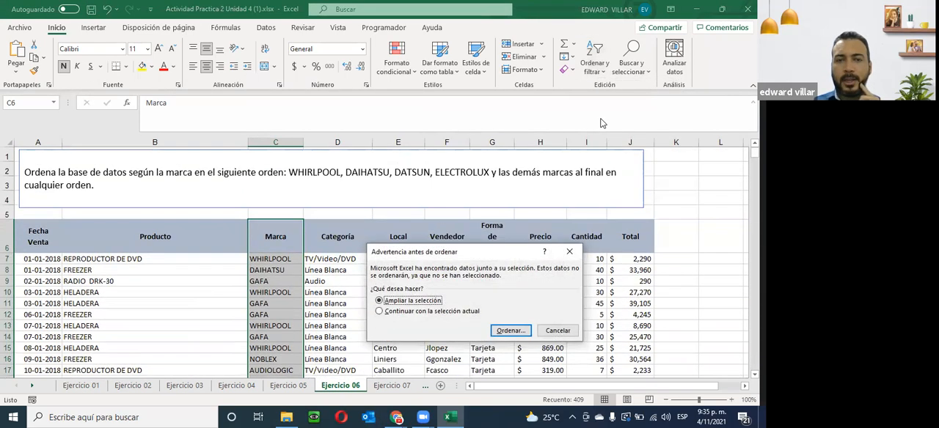
{"action": "left_click", "coordinate": [510, 334]}
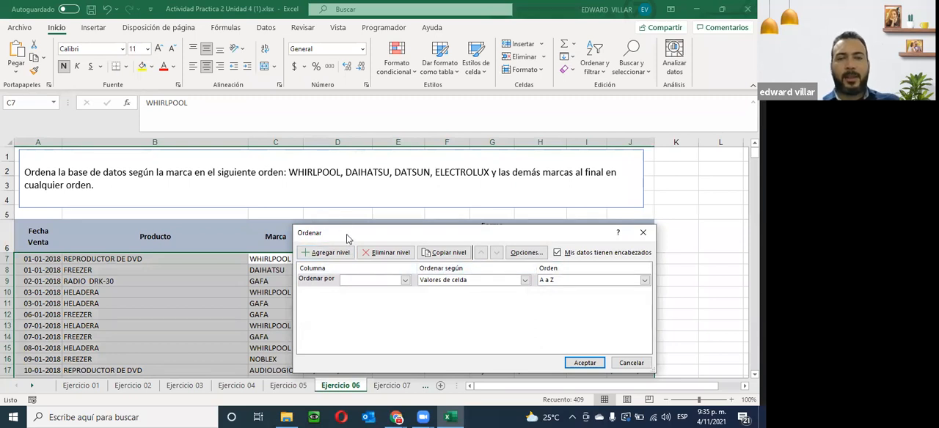
{"action": "left_click_drag", "start_coordinate": [345, 231], "coordinate": [316, 77]}
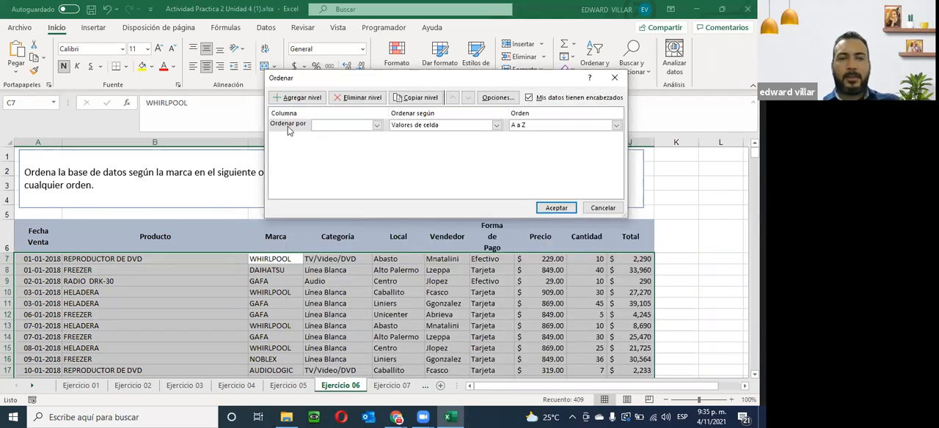
{"action": "left_click", "coordinate": [377, 126]}
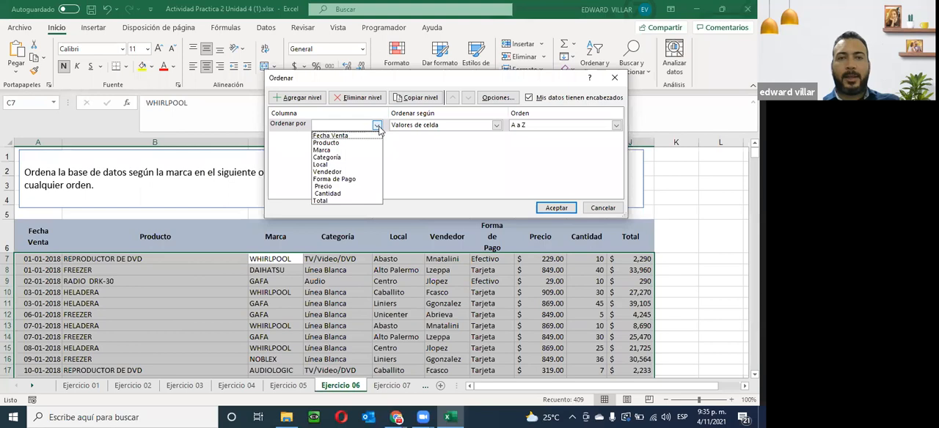
{"action": "left_click", "coordinate": [329, 149]}
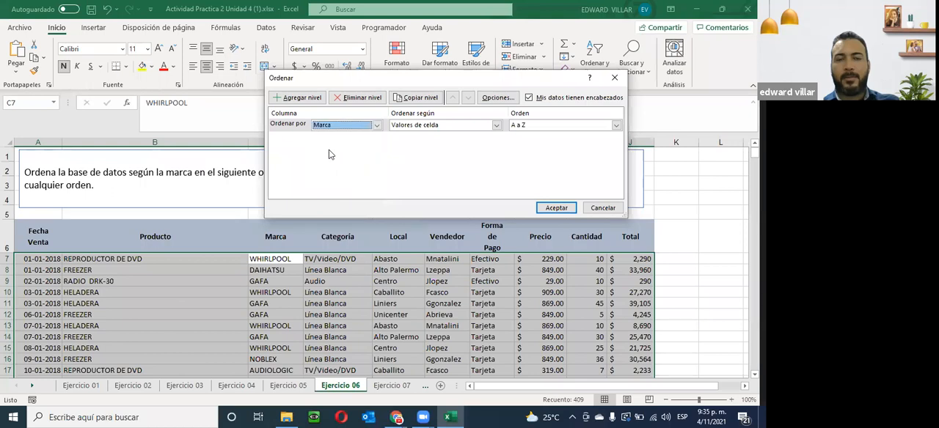
{"action": "left_click", "coordinate": [416, 127]}
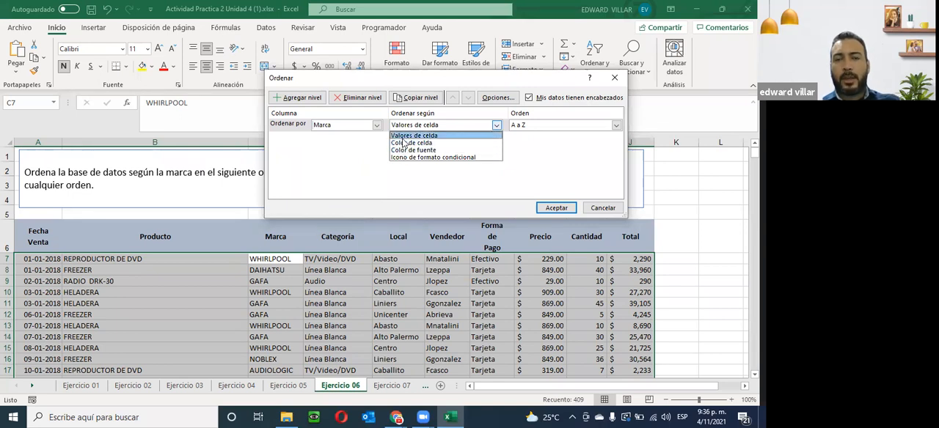
{"action": "left_click", "coordinate": [431, 137]}
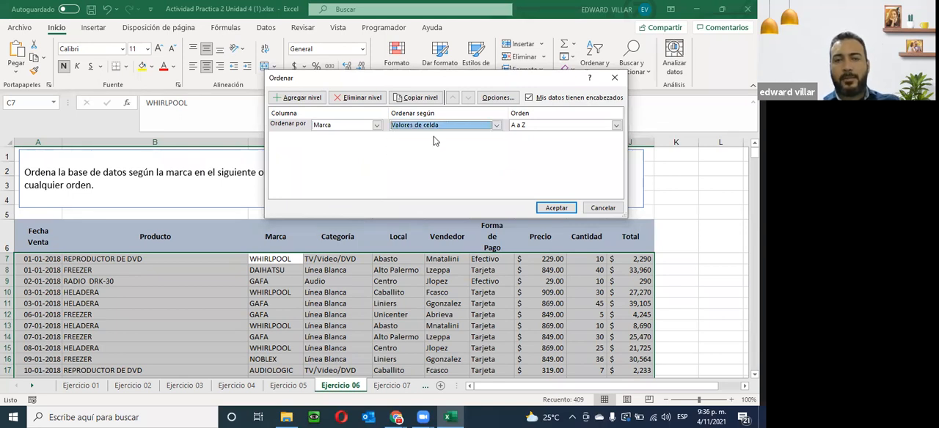
- Add the copied brands WHIRLPOOL, DAIHATSU, DATSUN, ELECTROLUX as a new custom list, use it as the sort order and apply the sort
{"action": "left_click", "coordinate": [564, 125]}
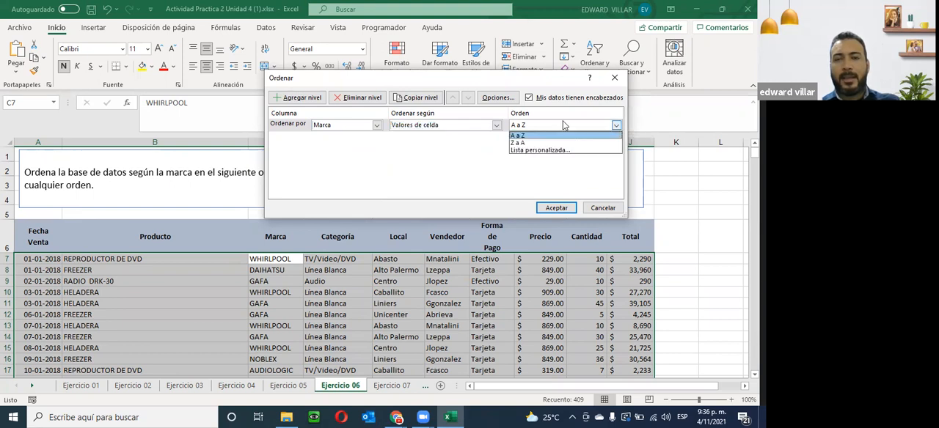
{"action": "left_click", "coordinate": [516, 151]}
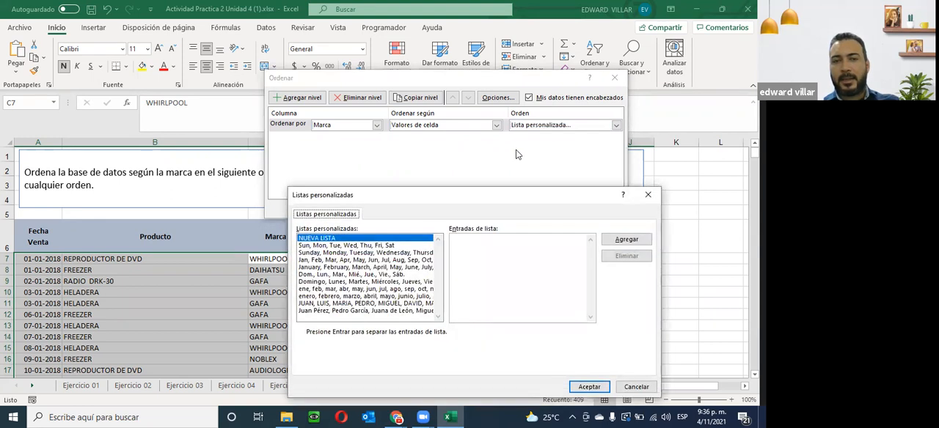
{"action": "left_click", "coordinate": [542, 257]}
{"action": "right_click", "coordinate": [504, 255]}
{"action": "left_click", "coordinate": [528, 288]}
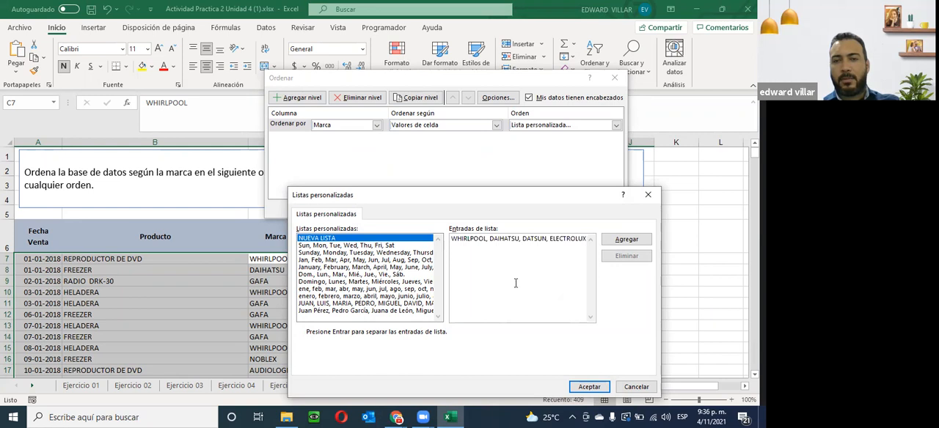
{"action": "left_click", "coordinate": [625, 241]}
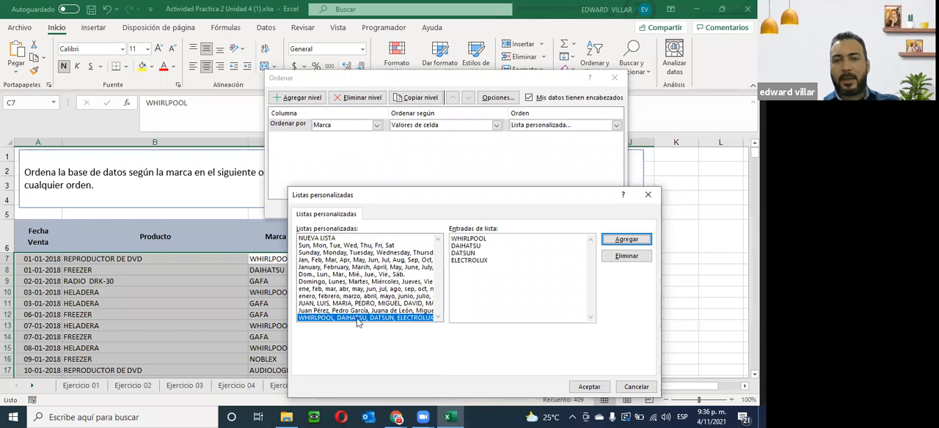
{"action": "left_click", "coordinate": [591, 387]}
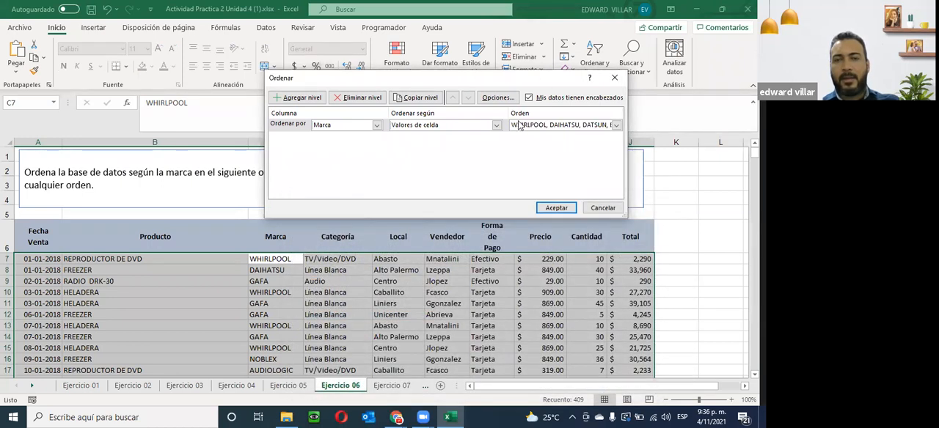
{"action": "left_click", "coordinate": [556, 208]}
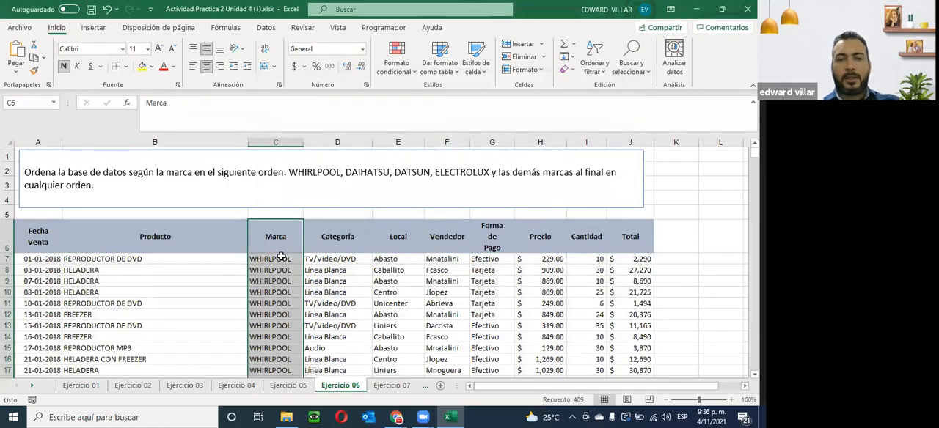
- Check the brand order down the Marca column of the sorted Ejercicio 06 database and return to its first rows
{"action": "scroll", "coordinate": [283, 221], "scroll_direction": "down", "scroll_amount": 8}
{"action": "scroll", "coordinate": [281, 223], "scroll_direction": "down", "scroll_amount": 20}
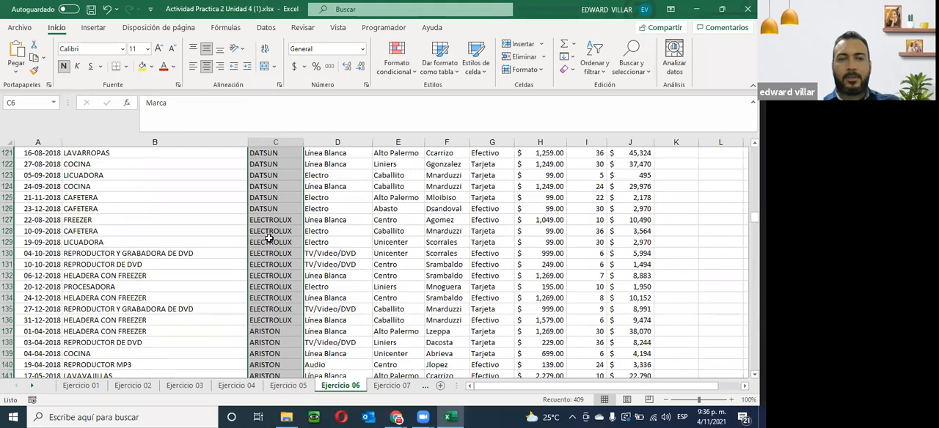
{"action": "scroll", "coordinate": [268, 238], "scroll_direction": "up", "scroll_amount": 12}
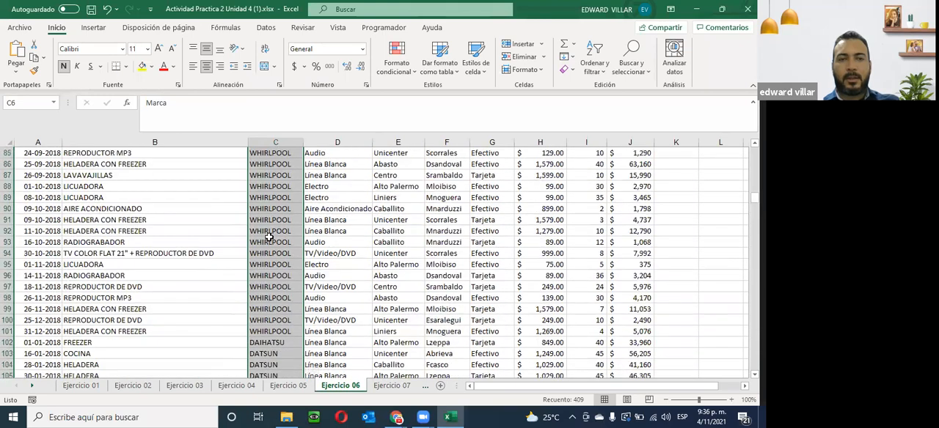
{"action": "scroll", "coordinate": [268, 237], "scroll_direction": "down", "scroll_amount": 3}
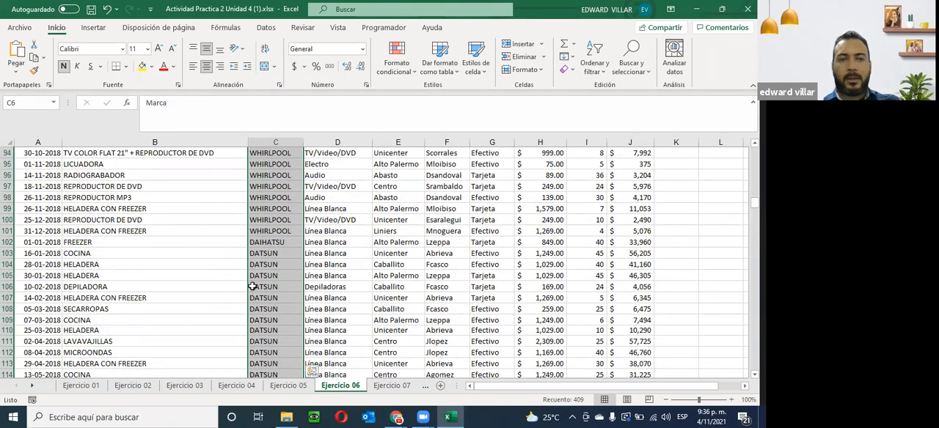
{"action": "scroll", "coordinate": [257, 290], "scroll_direction": "down", "scroll_amount": 10}
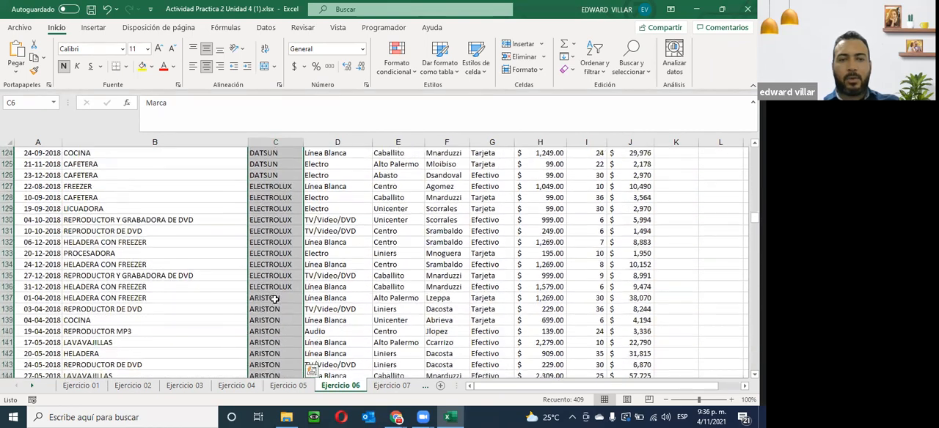
{"action": "scroll", "coordinate": [273, 299], "scroll_direction": "down", "scroll_amount": 1}
{"action": "scroll", "coordinate": [277, 278], "scroll_direction": "down", "scroll_amount": 13}
{"action": "scroll", "coordinate": [277, 262], "scroll_direction": "down", "scroll_amount": 20}
{"action": "scroll", "coordinate": [278, 262], "scroll_direction": "down", "scroll_amount": 20}
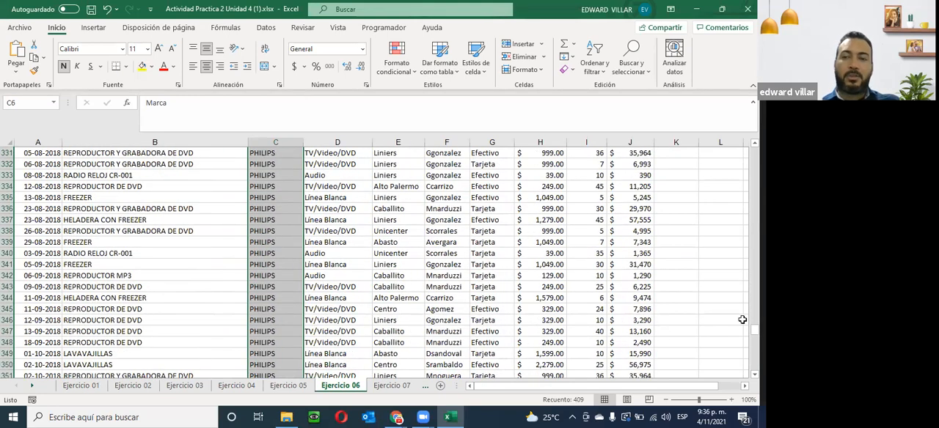
{"action": "left_click_drag", "start_coordinate": [754, 330], "coordinate": [754, 151]}
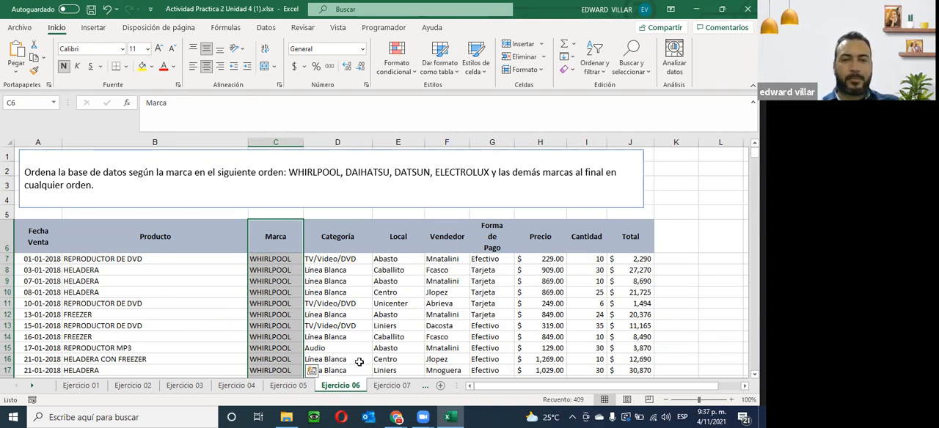
- Reopen the custom sort settings for the Ejercicio 06 database with the selection expanded, review the Marca level and cancel
{"action": "left_click", "coordinate": [601, 73]}
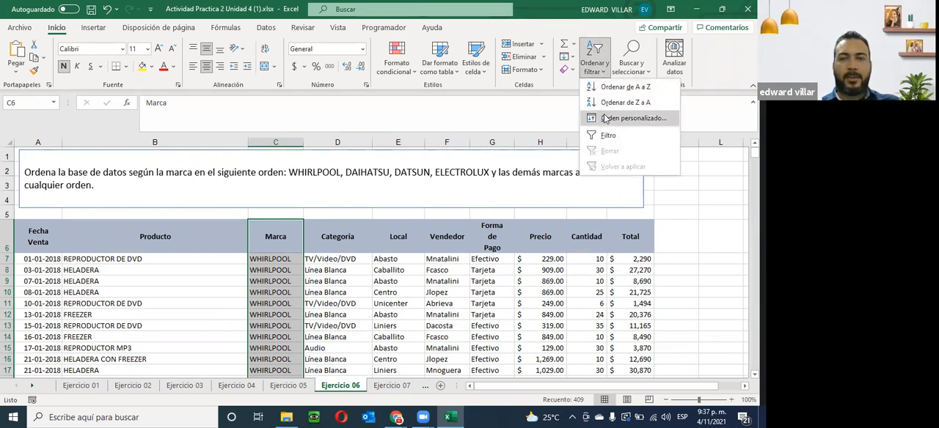
{"action": "left_click", "coordinate": [647, 121]}
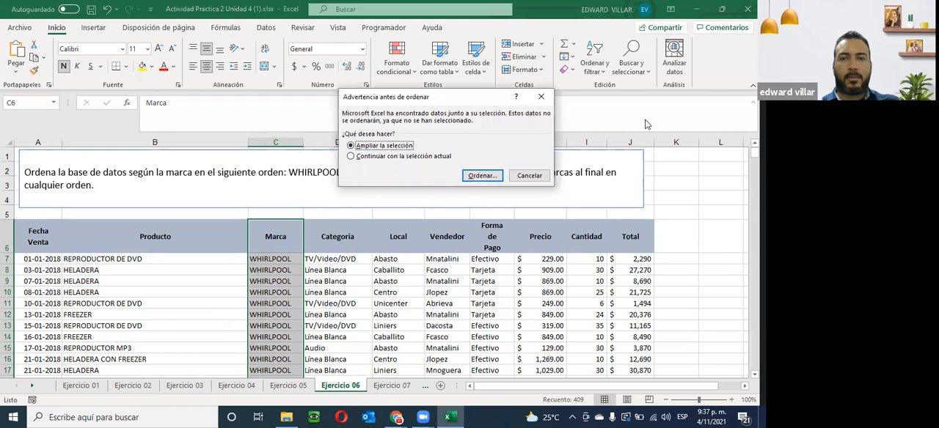
{"action": "left_click", "coordinate": [474, 174]}
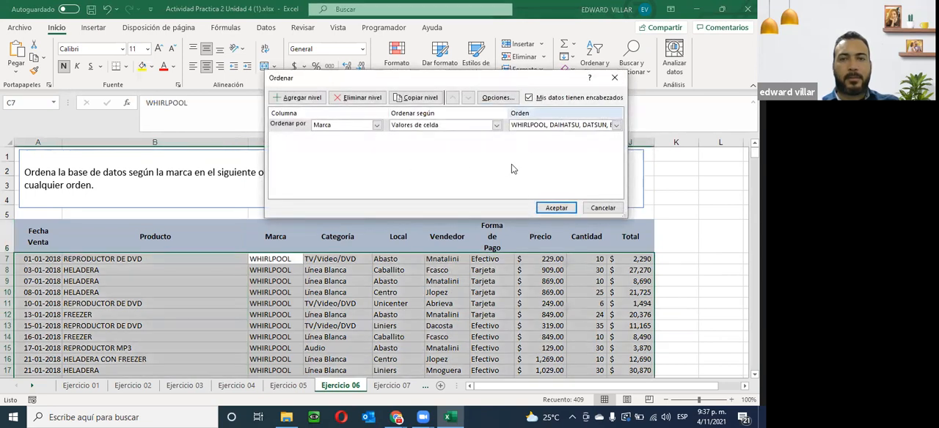
{"action": "left_click", "coordinate": [607, 210]}
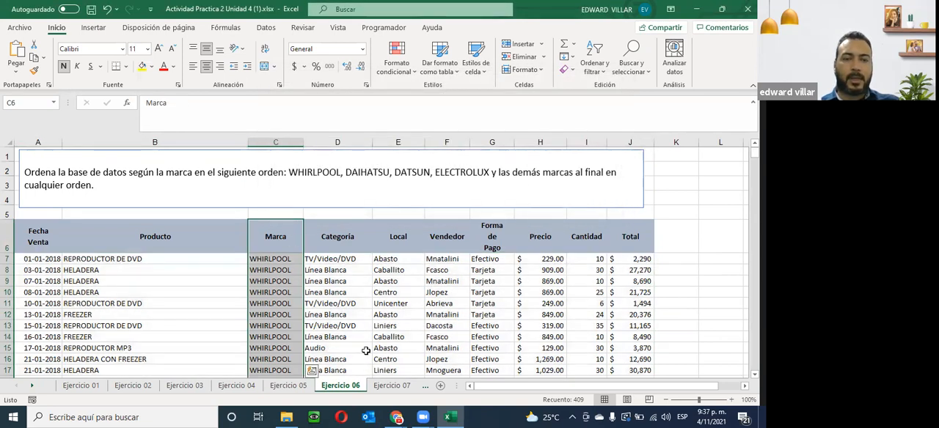
- Go to the Ejercicio 07 sheet and copy the category sequence "TV/Video/DVD, Línea Blanca, Audio, Depiladoras, Aire Acondicionado, Electro" from the instruction text box
{"action": "key", "text": "ctrl+Page_Down"}
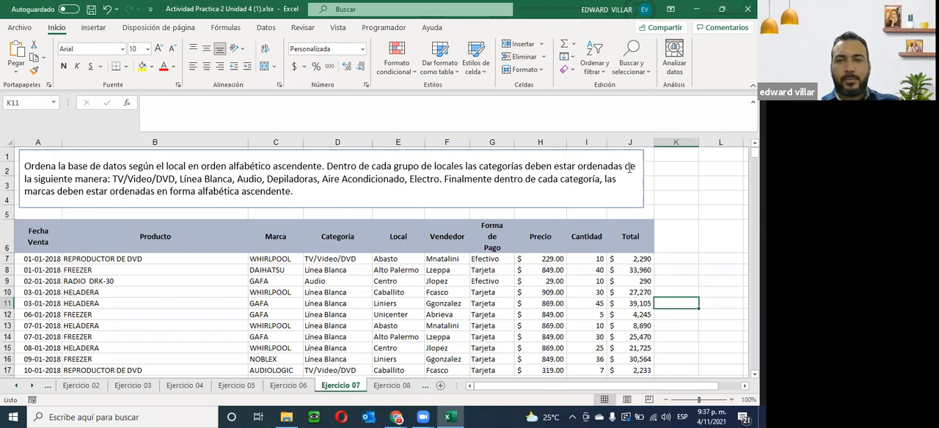
{"action": "left_click_drag", "start_coordinate": [113, 178], "coordinate": [439, 178]}
{"action": "key", "text": "ctrl+c"}
{"action": "right_click", "coordinate": [418, 181]}
{"action": "key", "text": "Escape"}
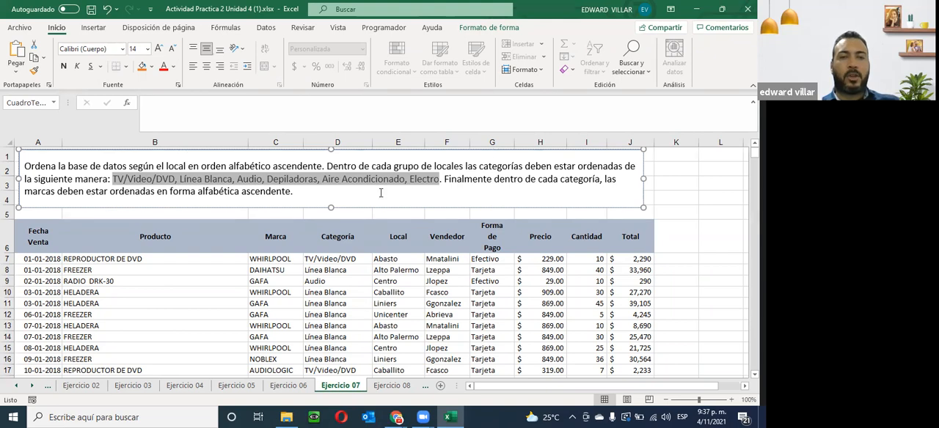
{"action": "left_click", "coordinate": [349, 270]}
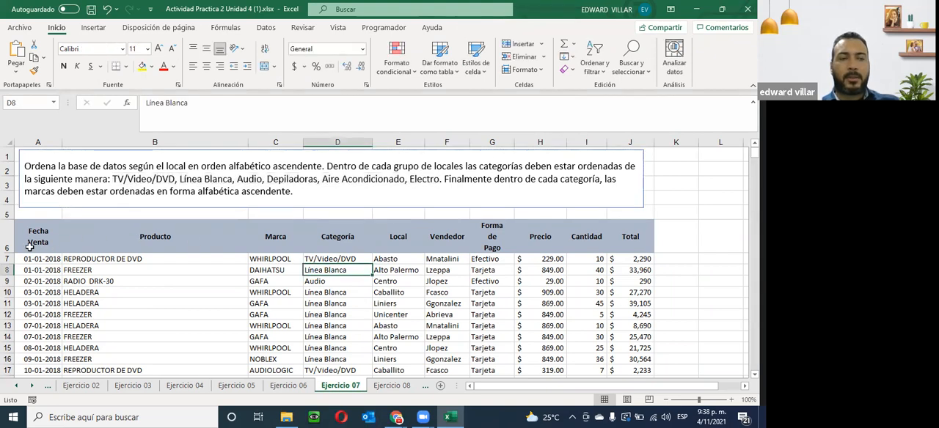
- Select the whole Ejercicio 07 database including its headers and set up a custom sort by Local on cell values, A to Z
{"action": "left_click_drag", "start_coordinate": [29, 238], "coordinate": [617, 358]}
{"action": "left_click", "coordinate": [606, 47]}
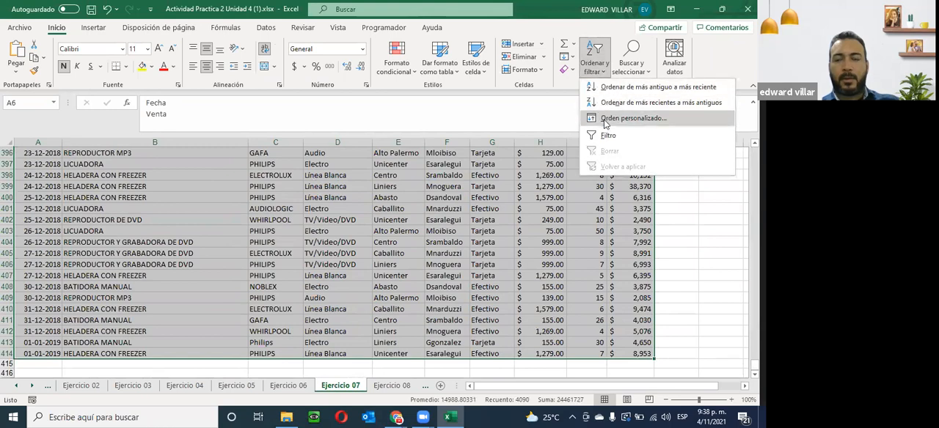
{"action": "left_click", "coordinate": [606, 122]}
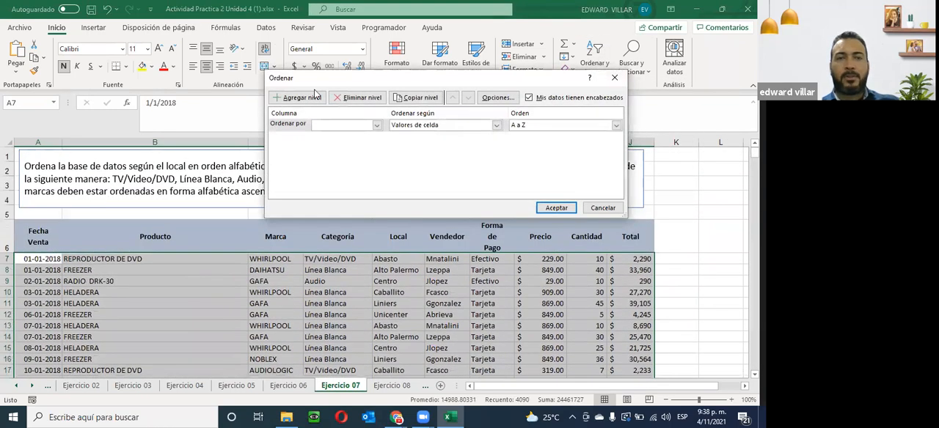
{"action": "left_click_drag", "start_coordinate": [375, 87], "coordinate": [400, 222]}
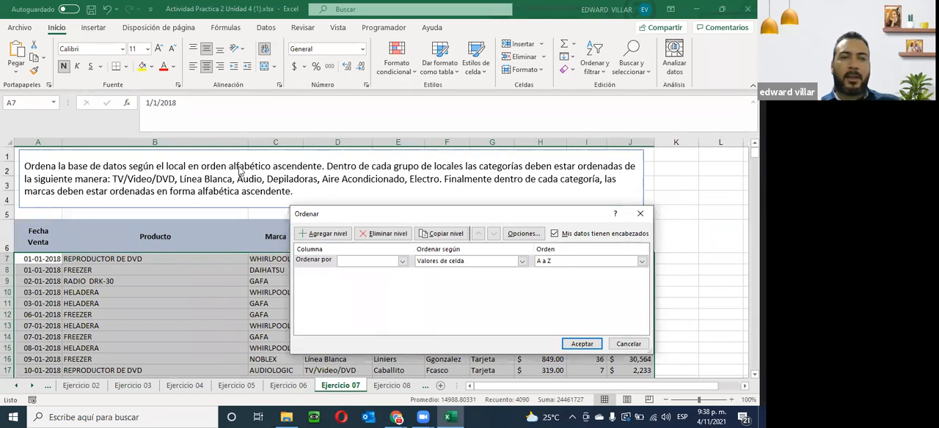
{"action": "left_click", "coordinate": [402, 262]}
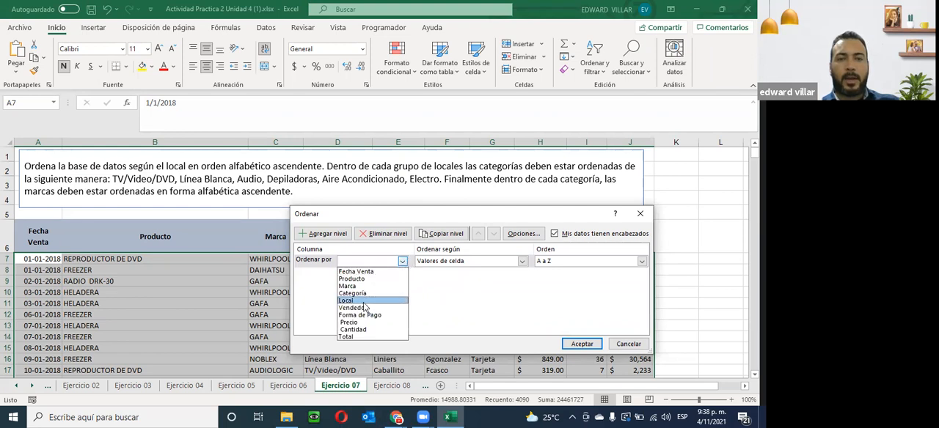
{"action": "left_click", "coordinate": [364, 301]}
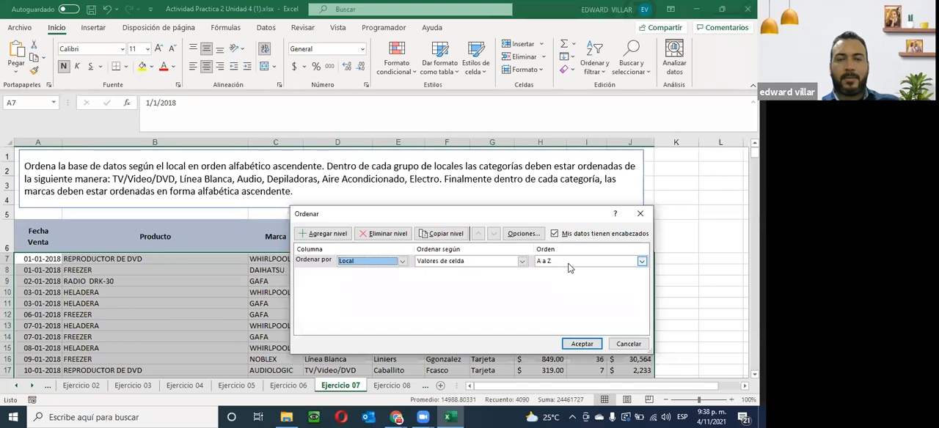
- Add a second sort level by Categoría on cell values
{"action": "left_click", "coordinate": [321, 234]}
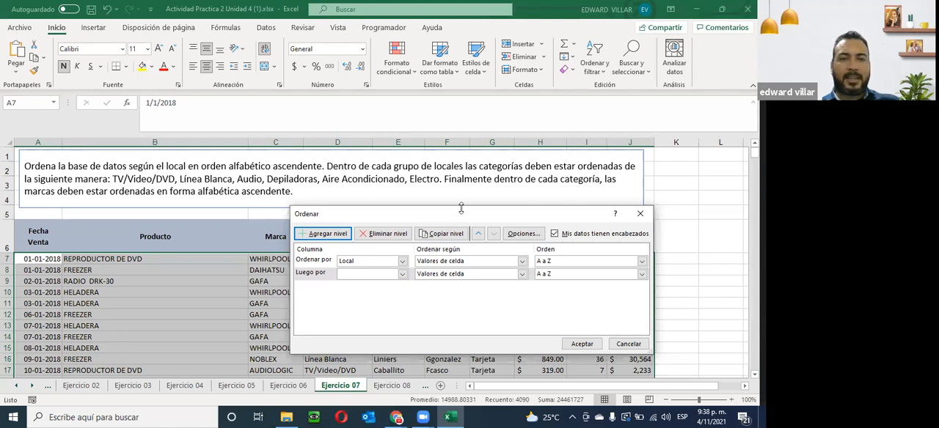
{"action": "left_click", "coordinate": [402, 273]}
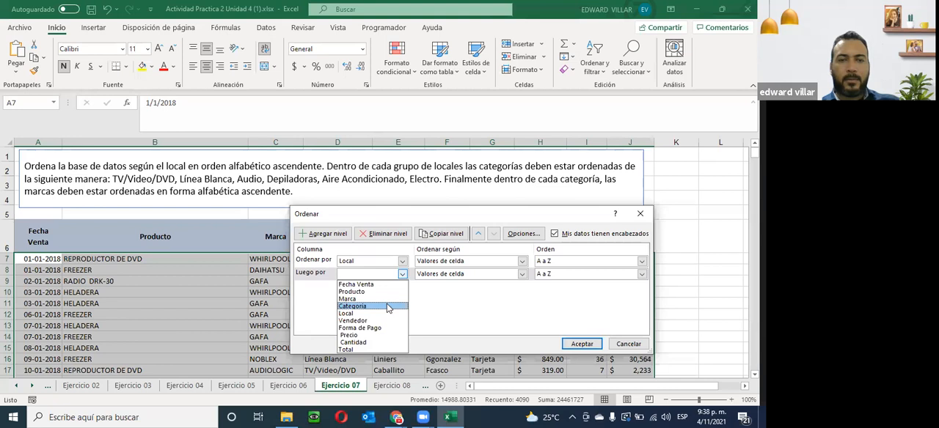
{"action": "left_click", "coordinate": [386, 308]}
{"action": "left_click", "coordinate": [468, 276]}
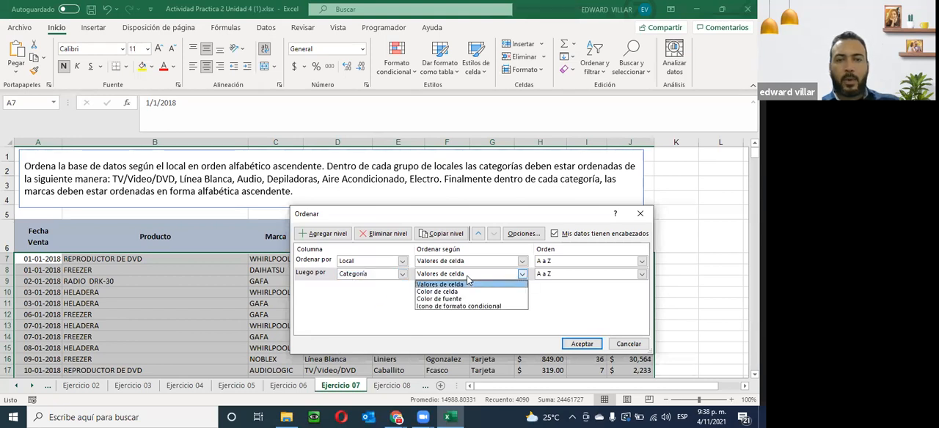
{"action": "left_click", "coordinate": [467, 283]}
- Add the copied categories TV/Video/DVD, Línea Blanca, Audio, Depiladoras, Aire Acondicionado, Electro as a new custom list and use it as the Categoría order
{"action": "left_click", "coordinate": [576, 275]}
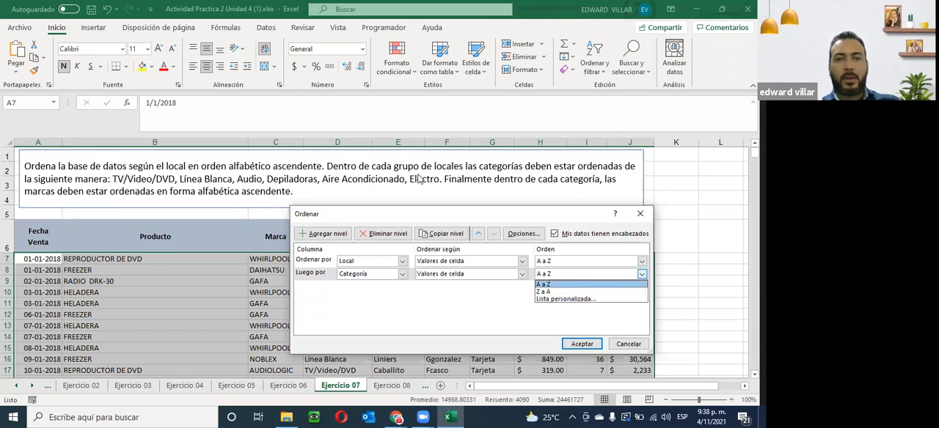
{"action": "left_click", "coordinate": [555, 300]}
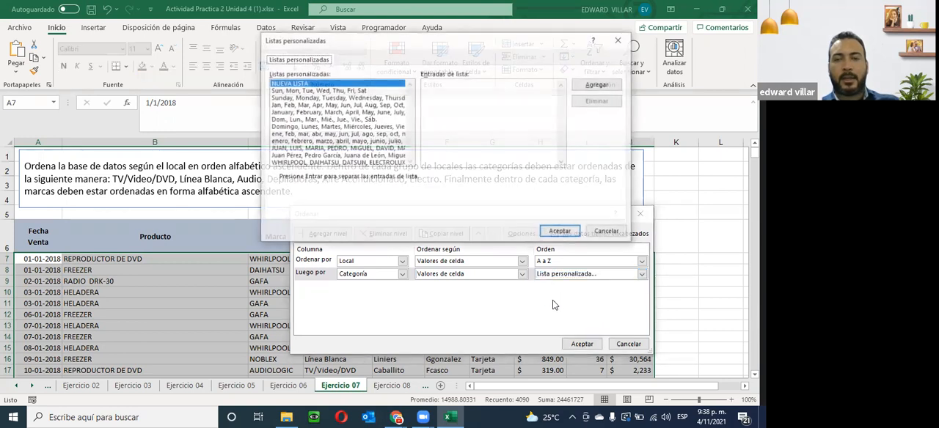
{"action": "left_click", "coordinate": [520, 99]}
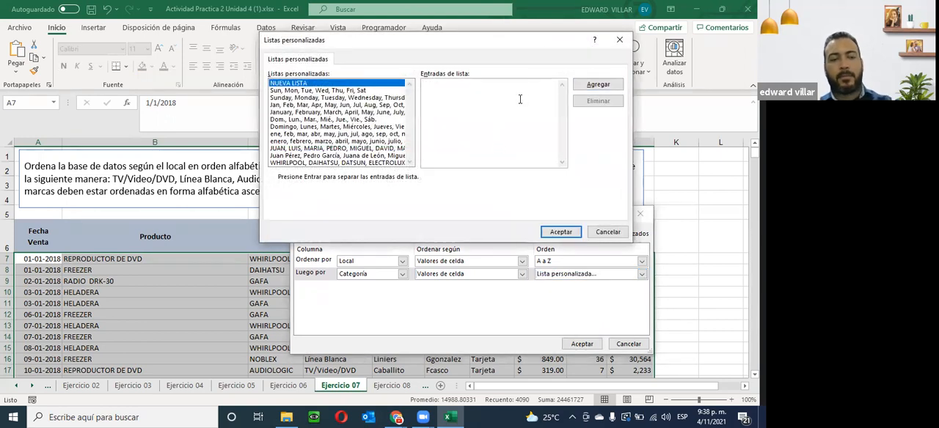
{"action": "key", "text": "ctrl+v"}
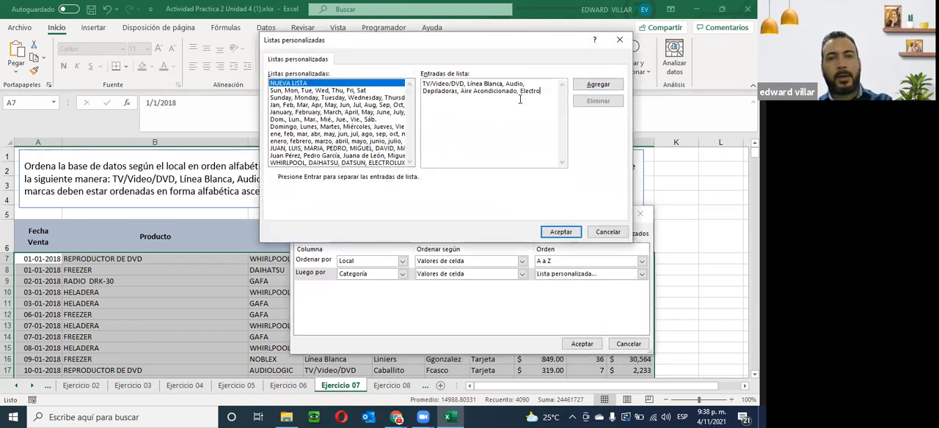
{"action": "left_click", "coordinate": [594, 86]}
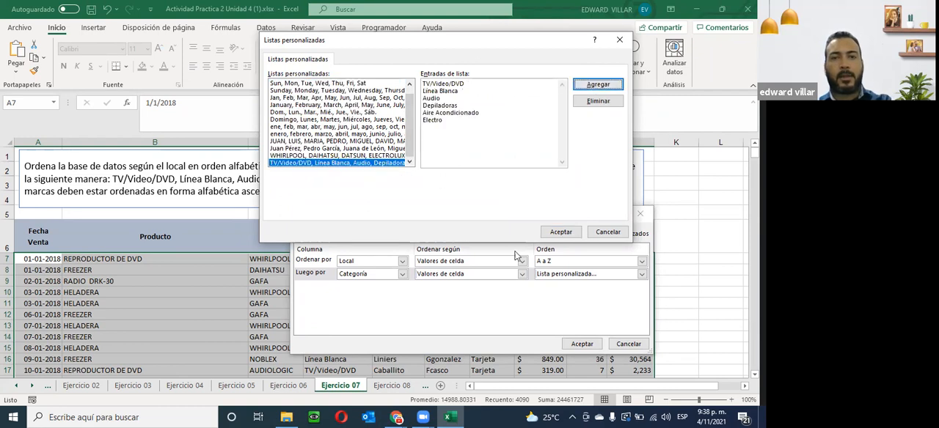
{"action": "left_click", "coordinate": [555, 232]}
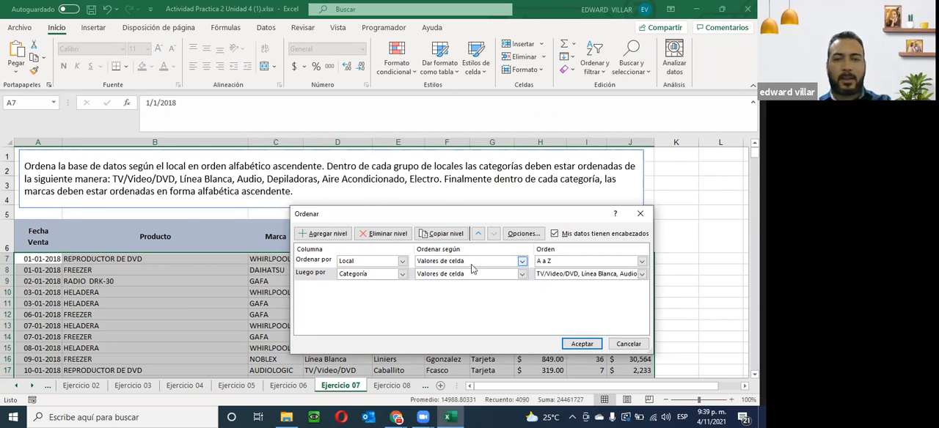
- Add a third sort level by Marca on cell values, A to Z, and apply the three-level sort
{"action": "left_click", "coordinate": [314, 235]}
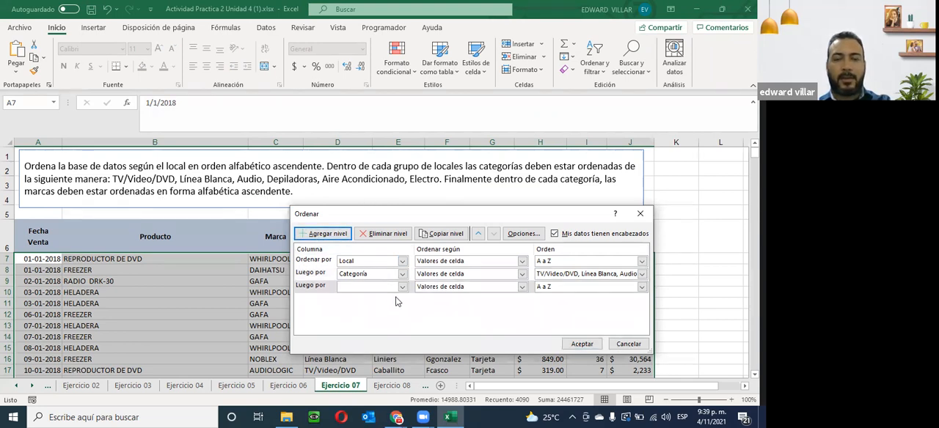
{"action": "left_click", "coordinate": [402, 288]}
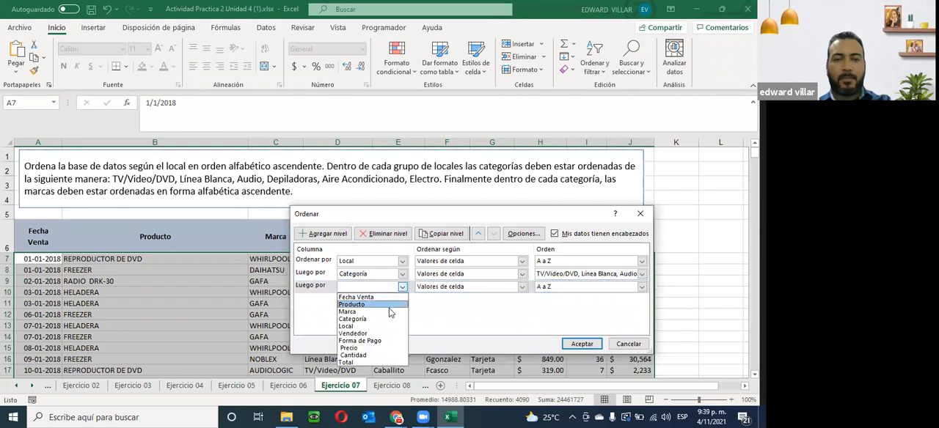
{"action": "left_click", "coordinate": [367, 313]}
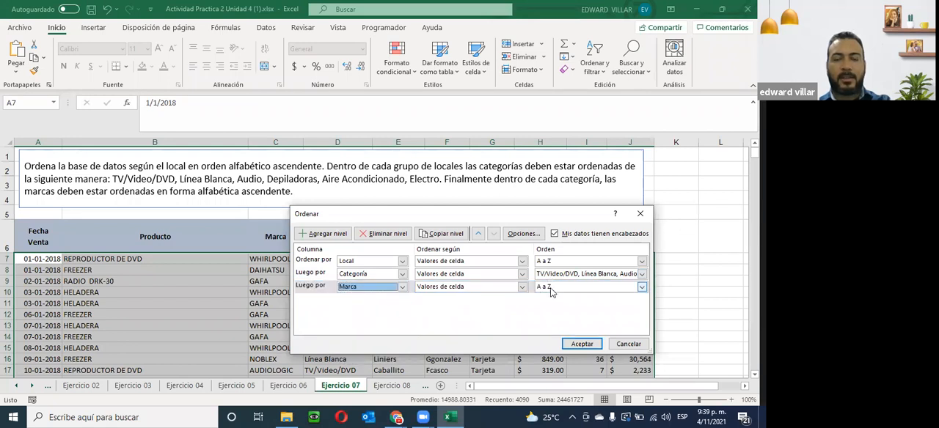
{"action": "left_click", "coordinate": [580, 344]}
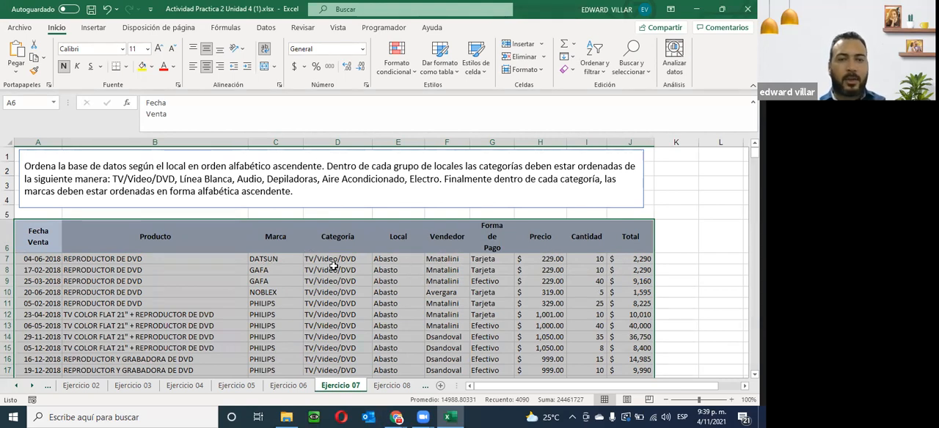
- Check the order of Local, Categoría and Marca through the Abasto rows to the start of Alto Palermo in Ejercicio 07
{"action": "scroll", "coordinate": [328, 264], "scroll_direction": "down", "scroll_amount": 4}
{"action": "scroll", "coordinate": [328, 264], "scroll_direction": "up", "scroll_amount": 4}
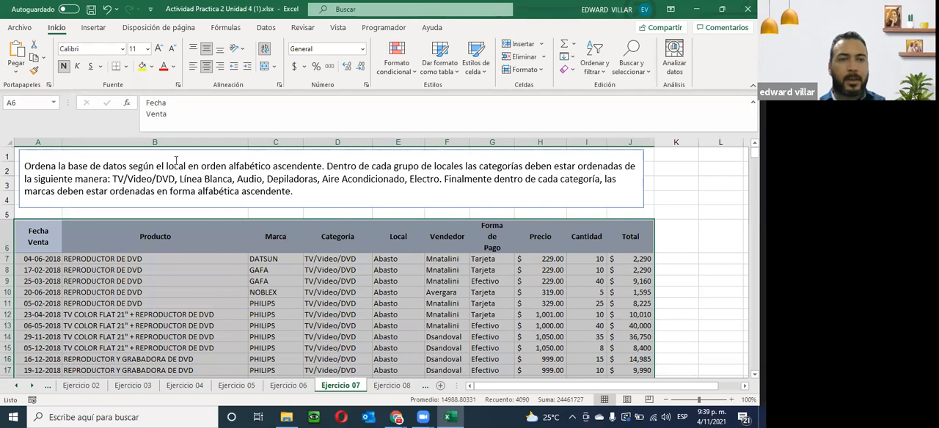
{"action": "left_click", "coordinate": [385, 264]}
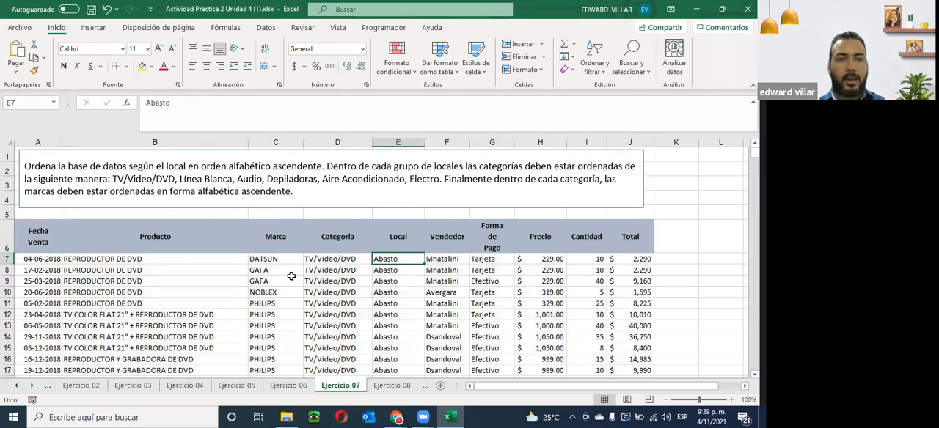
{"action": "scroll", "coordinate": [291, 276], "scroll_direction": "down", "scroll_amount": 2}
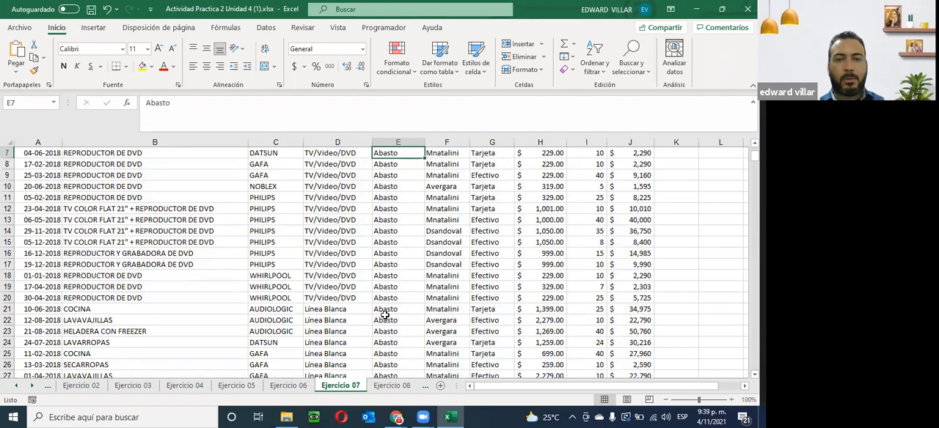
{"action": "scroll", "coordinate": [363, 319], "scroll_direction": "up", "scroll_amount": 2}
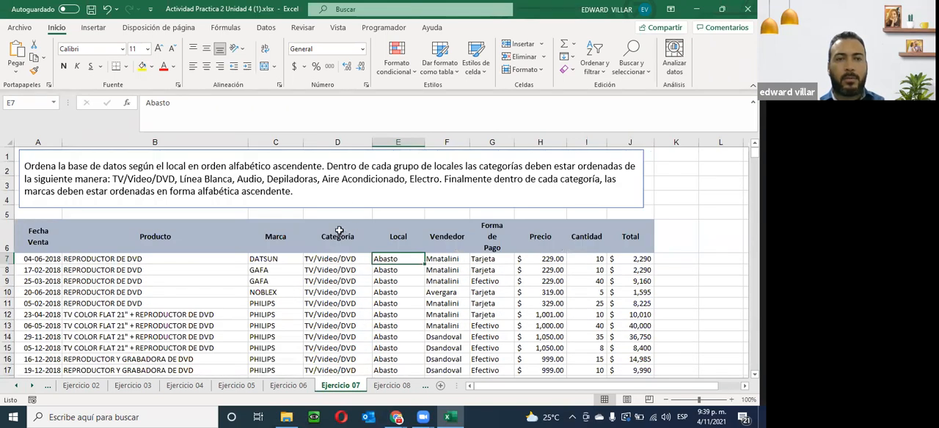
{"action": "scroll", "coordinate": [428, 253], "scroll_direction": "down", "scroll_amount": 3}
{"action": "scroll", "coordinate": [428, 253], "scroll_direction": "down", "scroll_amount": 9}
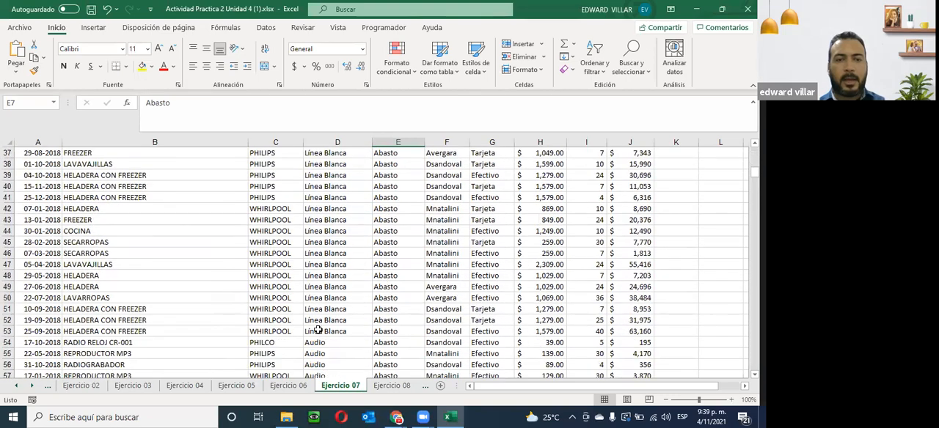
{"action": "scroll", "coordinate": [320, 325], "scroll_direction": "down", "scroll_amount": 5}
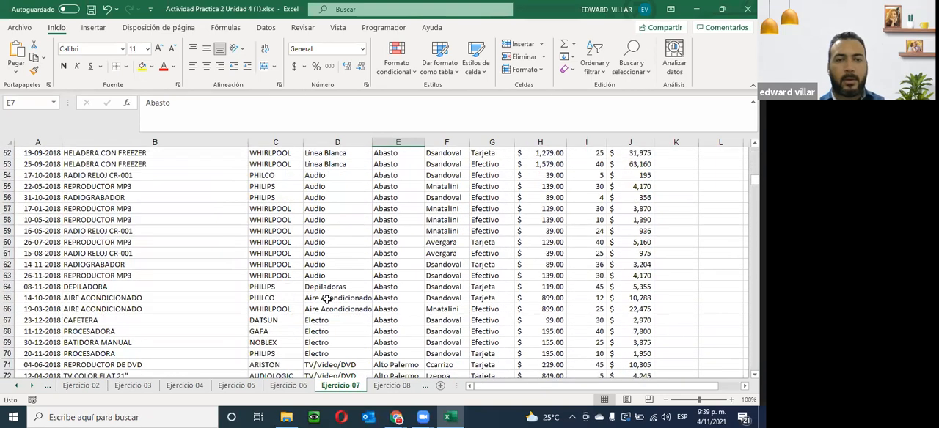
{"action": "scroll", "coordinate": [320, 324], "scroll_direction": "down", "scroll_amount": 3}
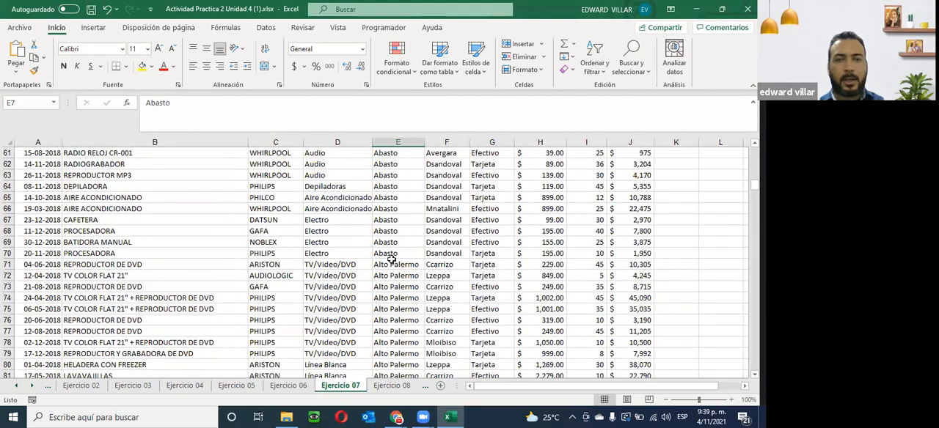
{"action": "left_click", "coordinate": [392, 267]}
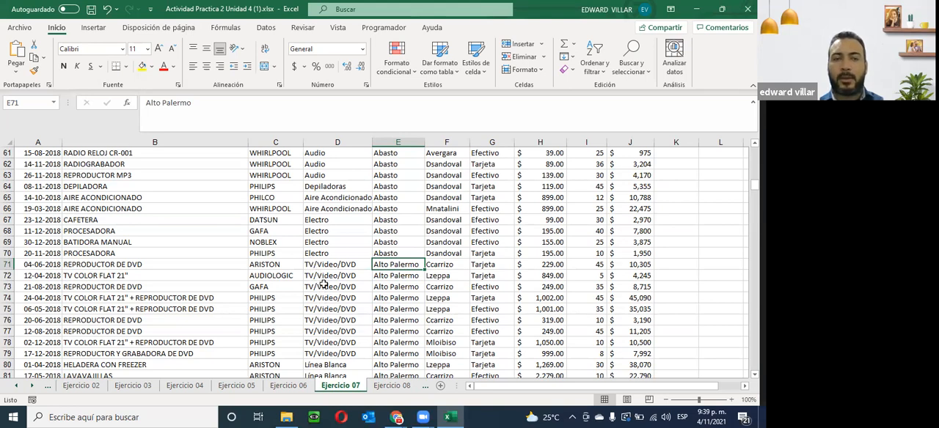
{"action": "scroll", "coordinate": [326, 328], "scroll_direction": "up", "scroll_amount": 4}
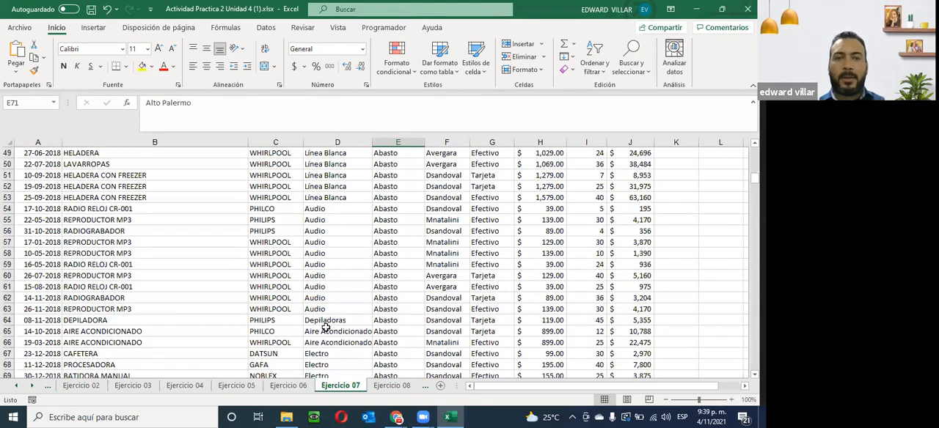
{"action": "scroll", "coordinate": [326, 327], "scroll_direction": "up", "scroll_amount": 16}
{"action": "scroll", "coordinate": [325, 328], "scroll_direction": "down", "scroll_amount": 2}
{"action": "scroll", "coordinate": [323, 328], "scroll_direction": "up", "scroll_amount": 2}
{"action": "scroll", "coordinate": [325, 330], "scroll_direction": "down", "scroll_amount": 2}
{"action": "scroll", "coordinate": [357, 266], "scroll_direction": "up", "scroll_amount": 1}
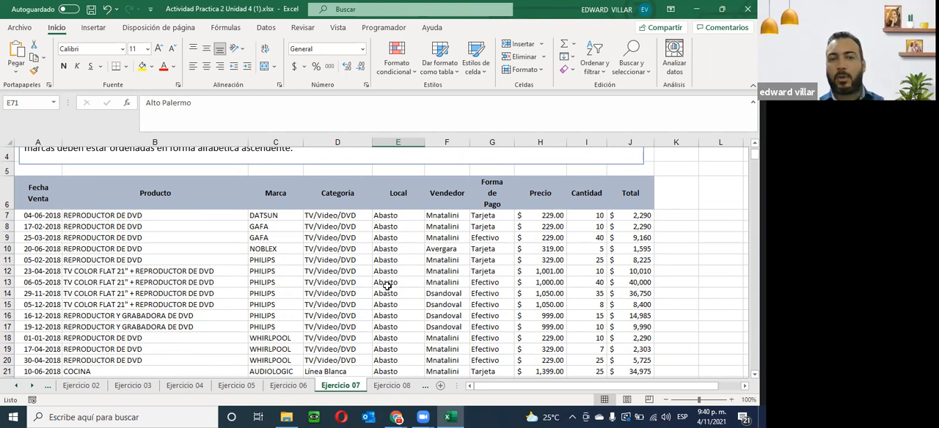
- Check the Marca order within the TV/Video/DVD rows of the Alto Palermo Local in Ejercicio 07
{"action": "scroll", "coordinate": [387, 286], "scroll_direction": "down", "scroll_amount": 2}
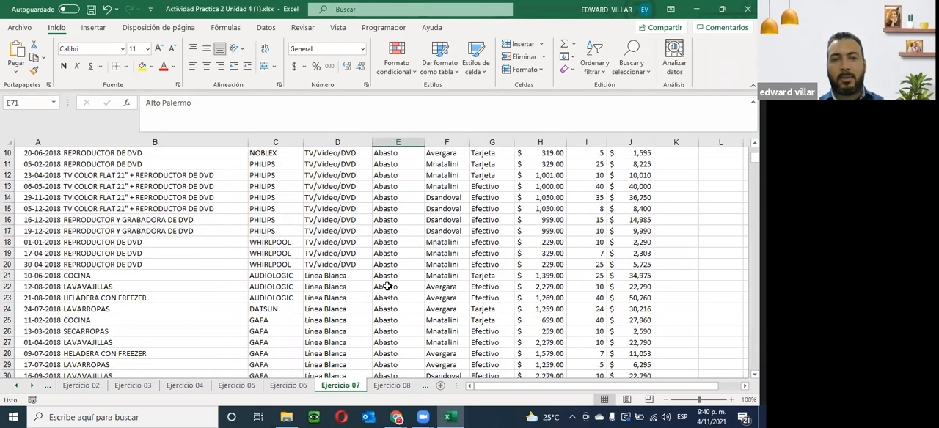
{"action": "scroll", "coordinate": [386, 286], "scroll_direction": "down", "scroll_amount": 18}
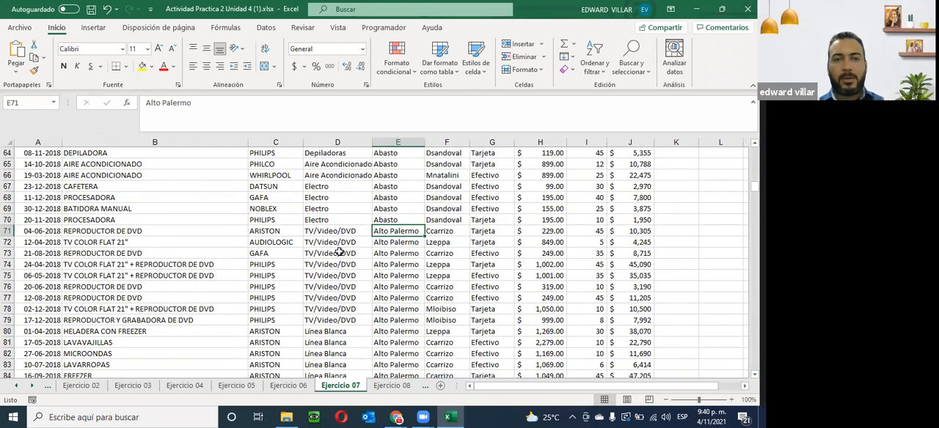
{"action": "left_click_drag", "start_coordinate": [320, 232], "coordinate": [327, 321]}
{"action": "left_click_drag", "start_coordinate": [264, 232], "coordinate": [271, 322]}
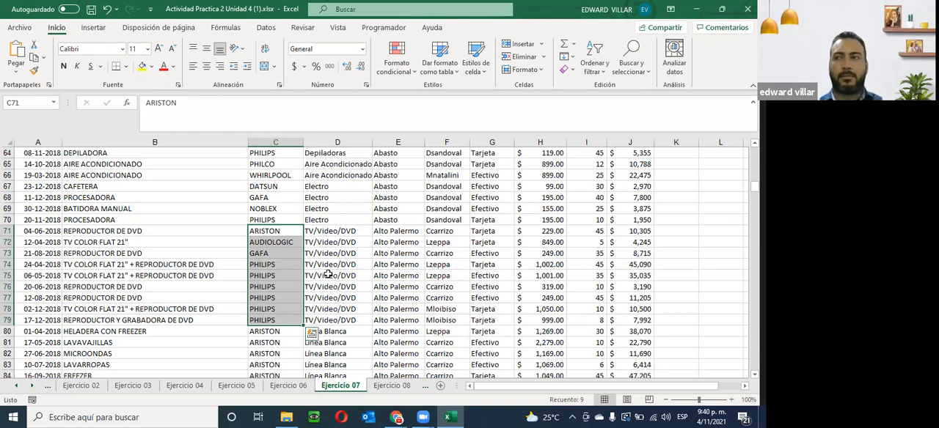
- Open the Ejercicio 08 sheet and read its sorting instruction above the table
{"action": "left_click", "coordinate": [396, 386]}
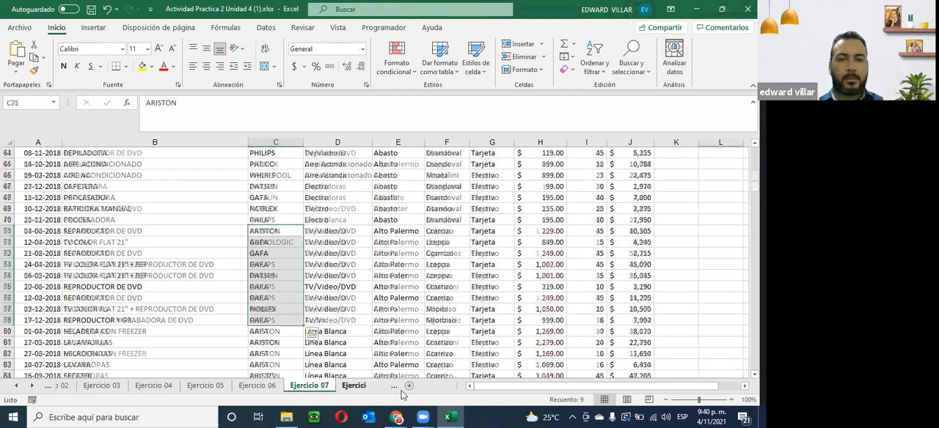
{"action": "scroll", "coordinate": [434, 246], "scroll_direction": "up", "scroll_amount": 8}
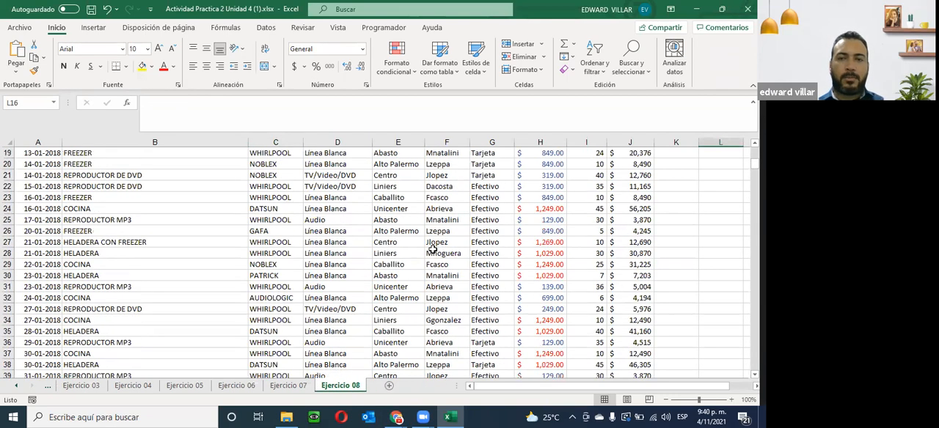
{"action": "scroll", "coordinate": [433, 250], "scroll_direction": "up", "scroll_amount": 6}
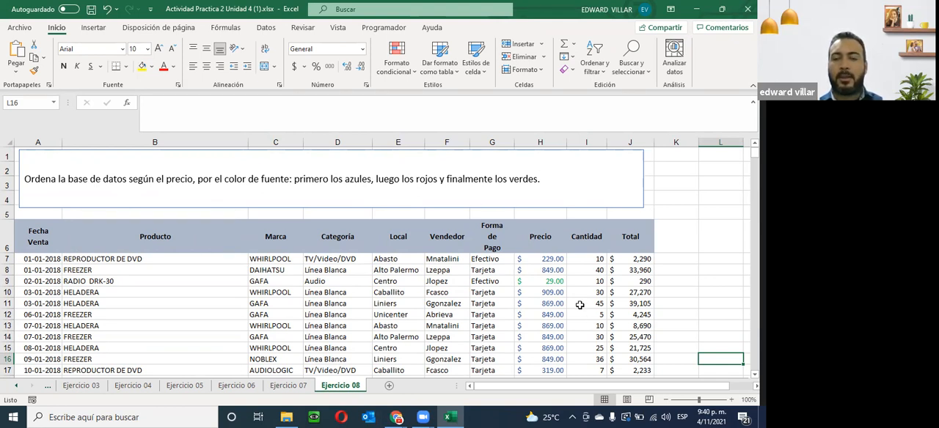
- Select the Precio values H7:H414 and start a custom sort with the selection expanded to the whole table
{"action": "left_click", "coordinate": [547, 250]}
{"action": "left_click_drag", "start_coordinate": [547, 250], "coordinate": [547, 370]}
{"action": "left_click", "coordinate": [546, 258]}
{"action": "left_click_drag", "start_coordinate": [546, 258], "coordinate": [550, 354]}
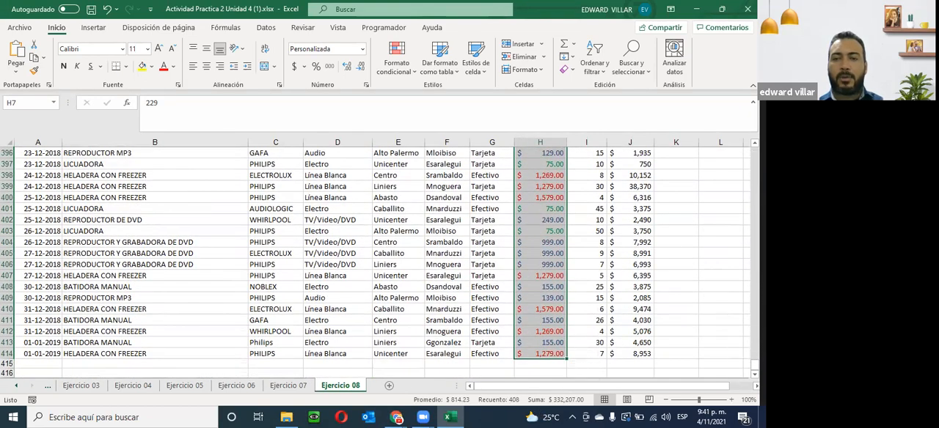
{"action": "scroll", "coordinate": [487, 350], "scroll_direction": "up", "scroll_amount": 20}
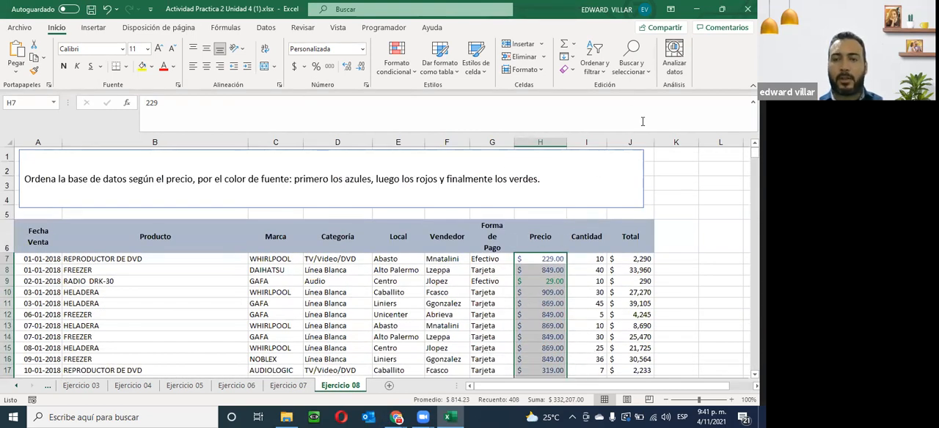
{"action": "left_click", "coordinate": [595, 72]}
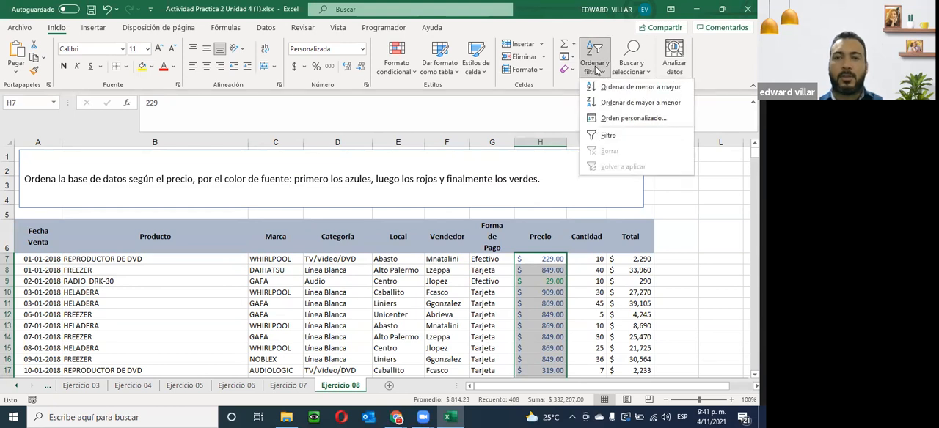
{"action": "left_click", "coordinate": [602, 119]}
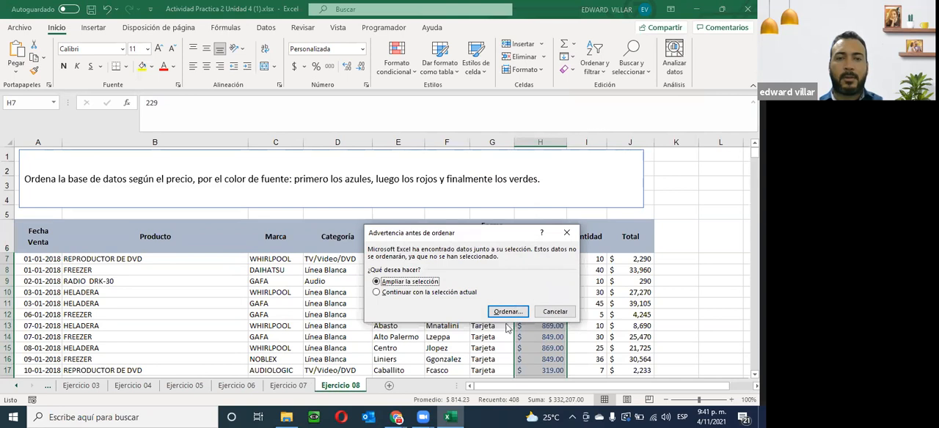
{"action": "left_click", "coordinate": [508, 312]}
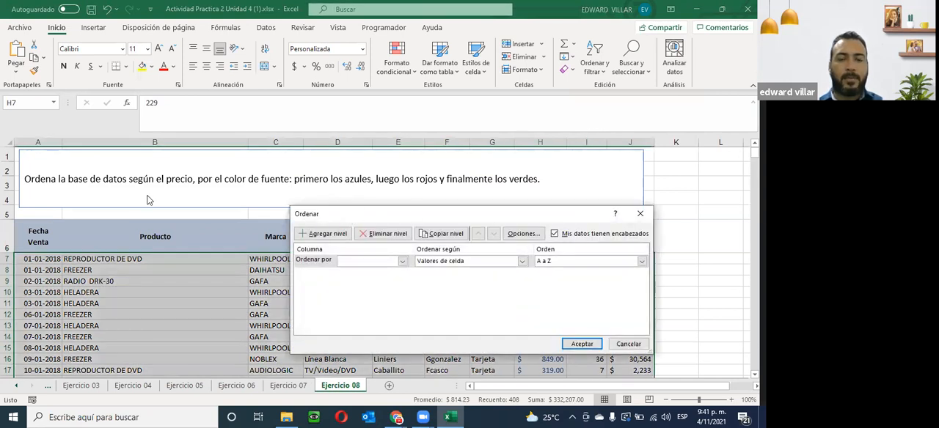
- Set the first sort level to Precio by font color, with blue on top
{"action": "left_click_drag", "start_coordinate": [147, 200], "coordinate": [147, 200]}
{"action": "left_click", "coordinate": [151, 245]}
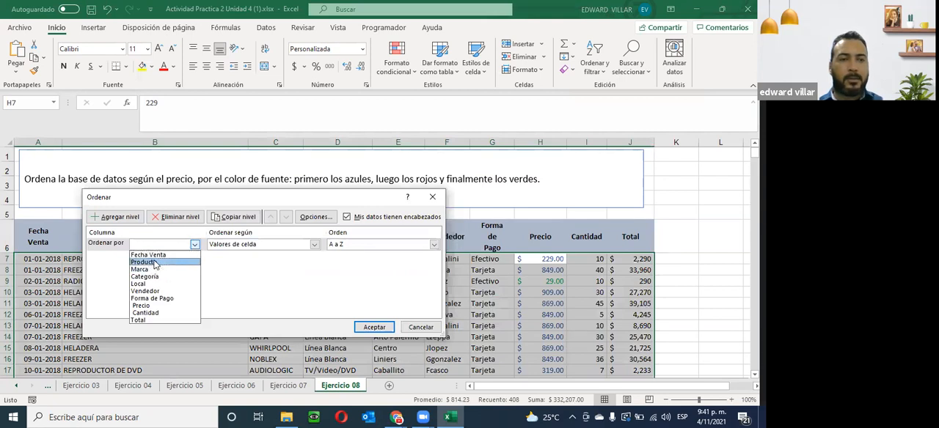
{"action": "left_click", "coordinate": [168, 306]}
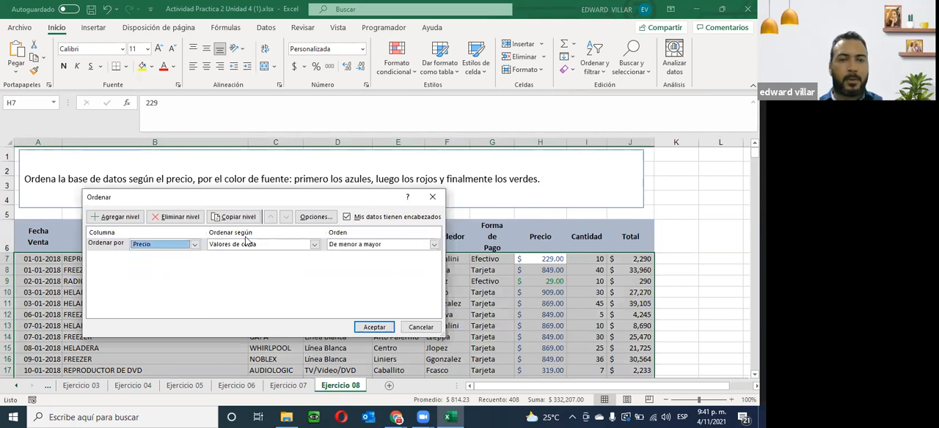
{"action": "left_click", "coordinate": [304, 245]}
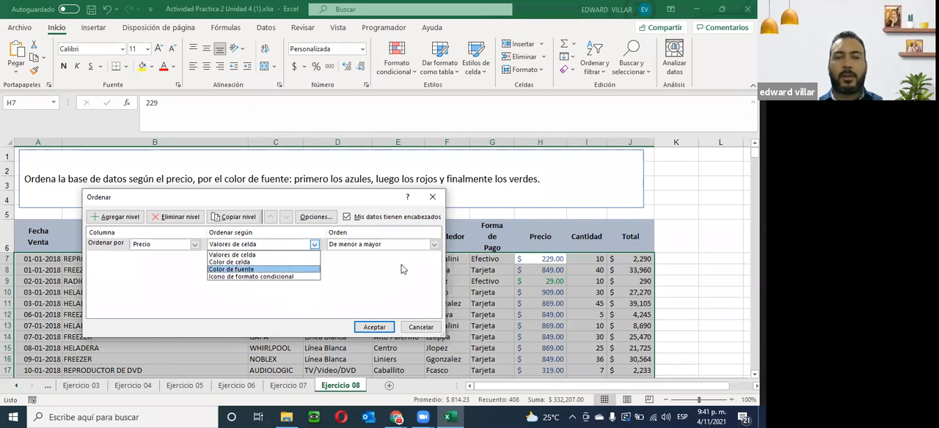
{"action": "left_click", "coordinate": [225, 269]}
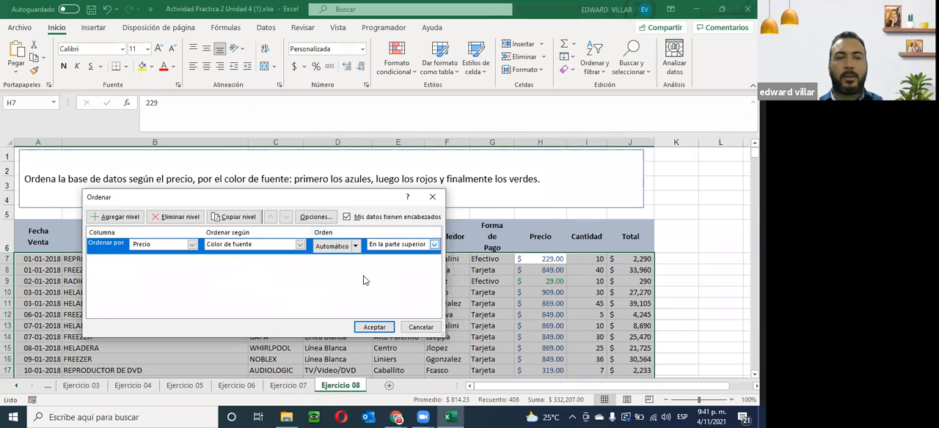
{"action": "left_click", "coordinate": [355, 246]}
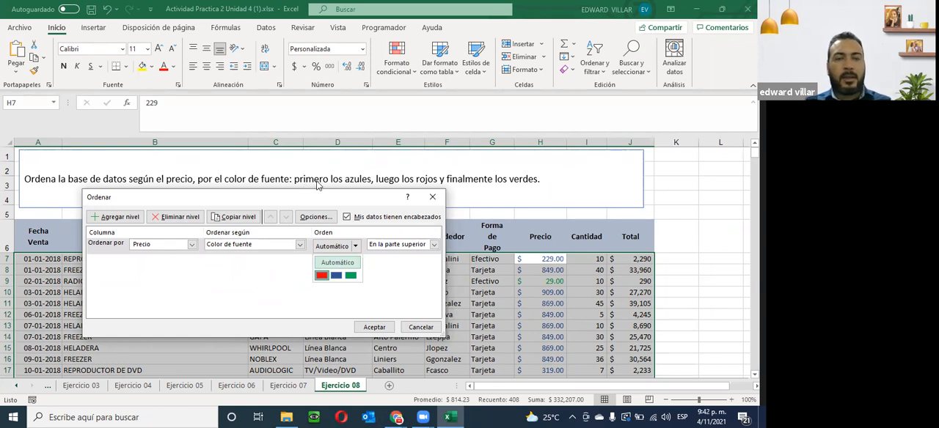
{"action": "left_click", "coordinate": [336, 275]}
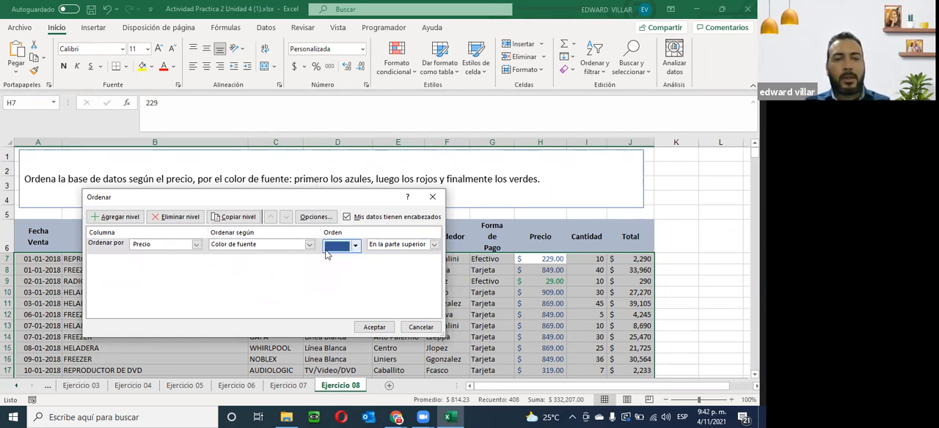
- Copy the Precio font color level as a second level and set its color to red, on top
{"action": "left_click", "coordinate": [116, 246]}
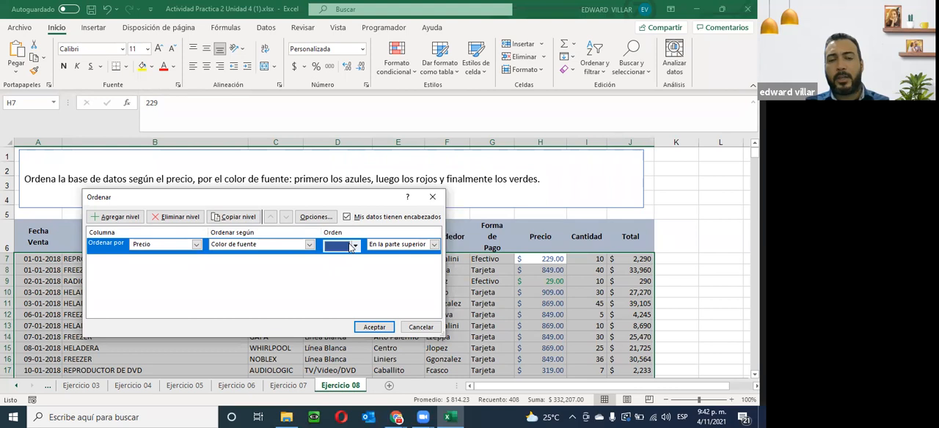
{"action": "left_click", "coordinate": [250, 217]}
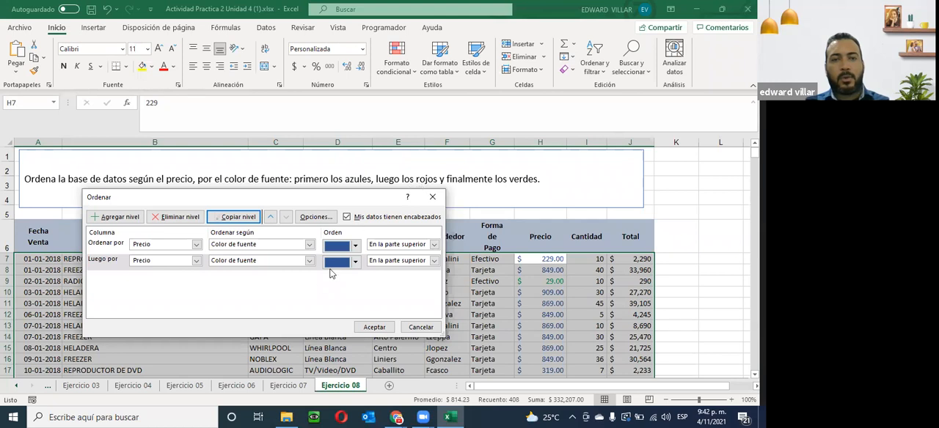
{"action": "left_click", "coordinate": [354, 261]}
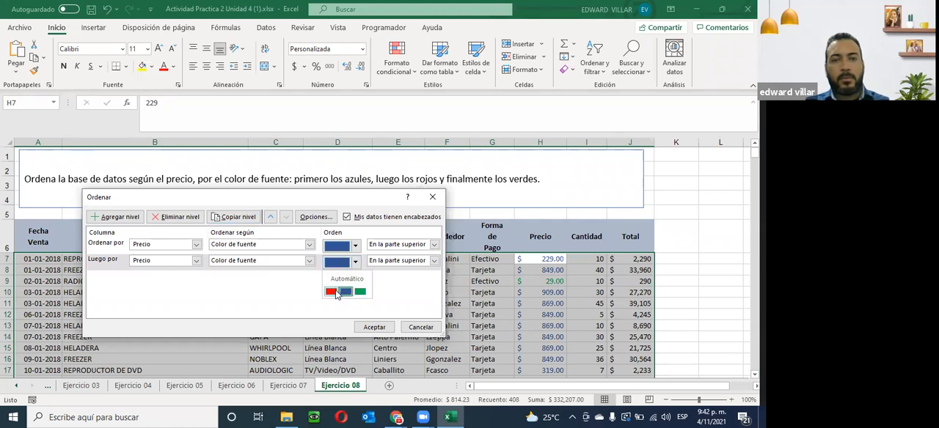
{"action": "left_click", "coordinate": [331, 292]}
- Copy the level again as a third Precio font color level with green on top, and apply the sort
{"action": "left_click", "coordinate": [227, 219]}
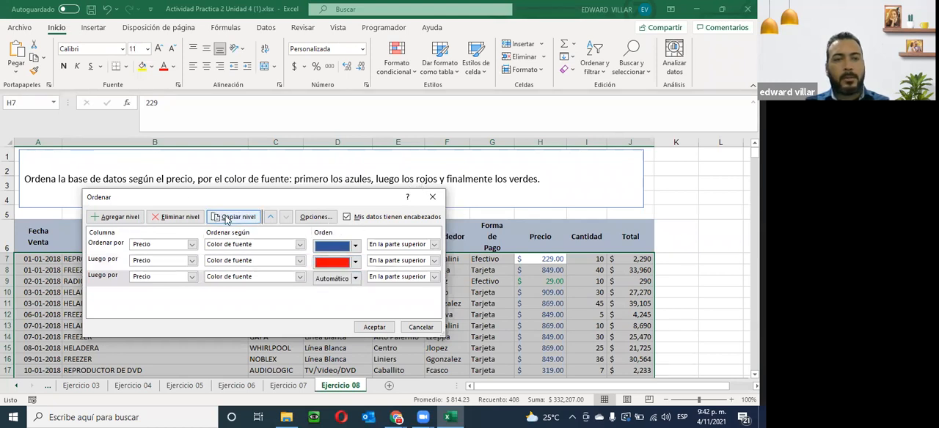
{"action": "left_click", "coordinate": [355, 279]}
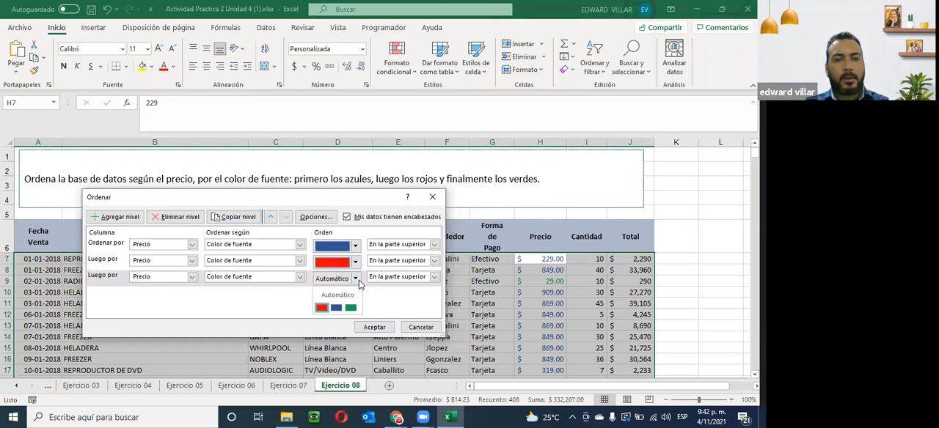
{"action": "left_click", "coordinate": [351, 308]}
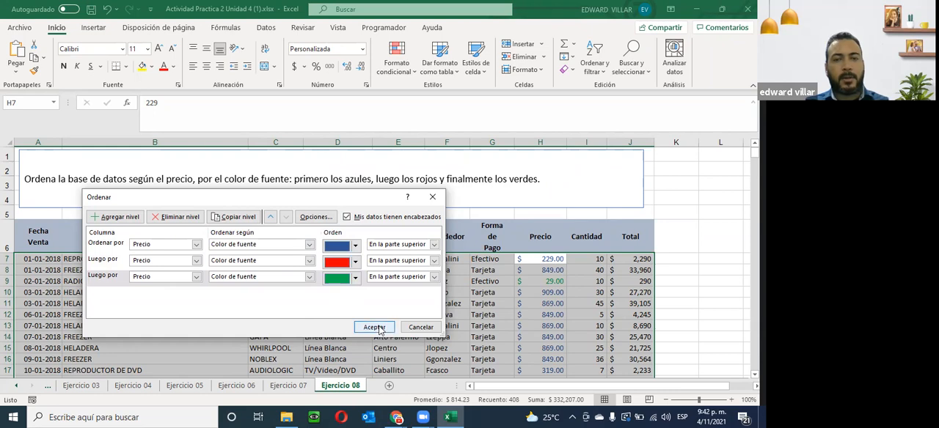
{"action": "left_click", "coordinate": [374, 328]}
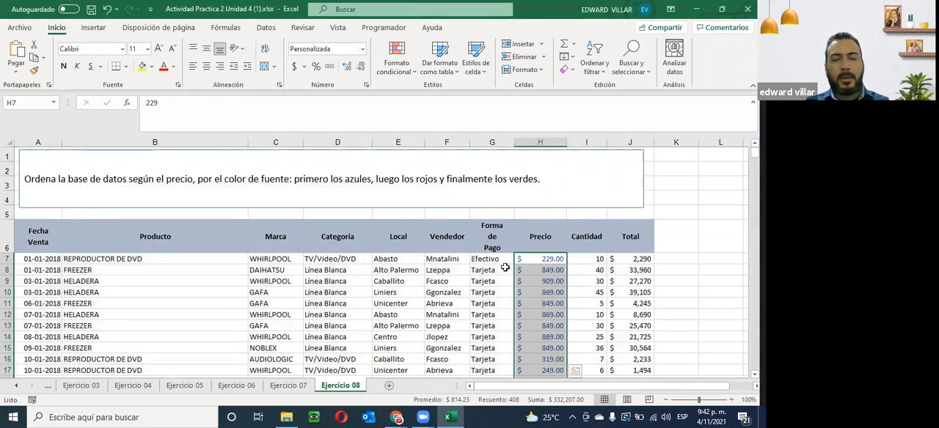
- Check the sequence of font colors in the Precio column from the first to the last row of Ejercicio 08
{"action": "scroll", "coordinate": [548, 258], "scroll_direction": "down", "scroll_amount": 15}
{"action": "scroll", "coordinate": [548, 258], "scroll_direction": "down", "scroll_amount": 20}
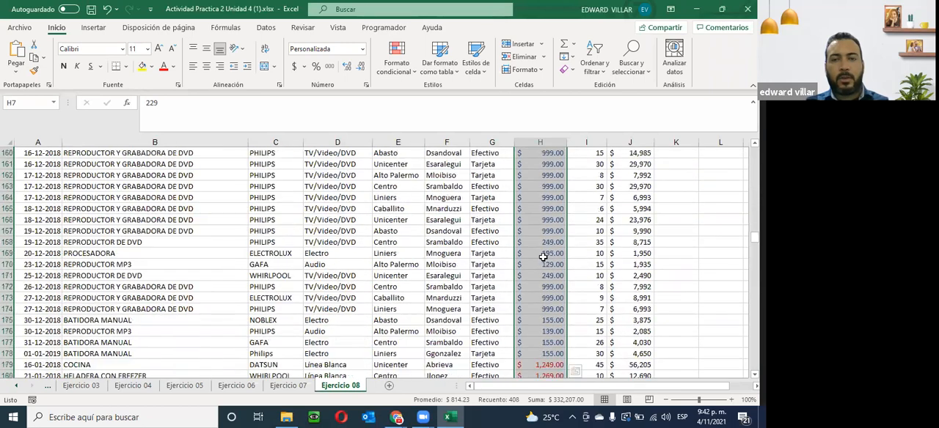
{"action": "scroll", "coordinate": [543, 256], "scroll_direction": "down", "scroll_amount": 20}
{"action": "scroll", "coordinate": [542, 257], "scroll_direction": "down", "scroll_amount": 20}
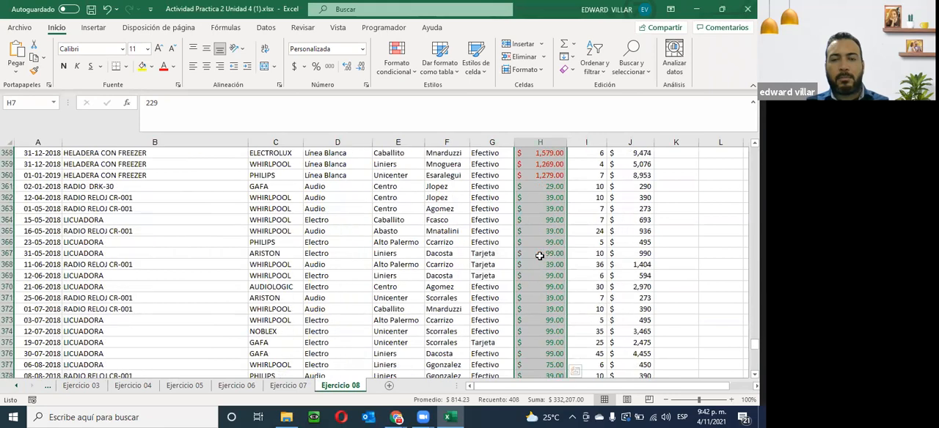
{"action": "scroll", "coordinate": [539, 255], "scroll_direction": "down", "scroll_amount": 15}
{"action": "scroll", "coordinate": [529, 255], "scroll_direction": "up", "scroll_amount": 8}
{"action": "scroll", "coordinate": [528, 255], "scroll_direction": "up", "scroll_amount": 18}
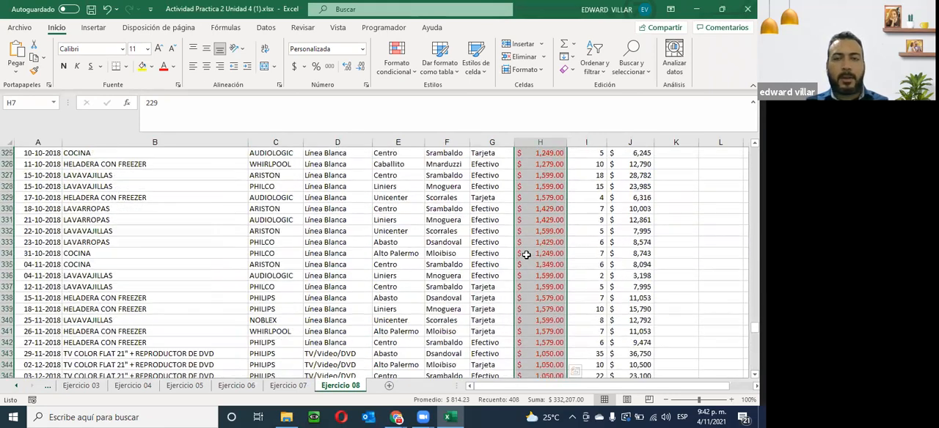
{"action": "scroll", "coordinate": [526, 255], "scroll_direction": "up", "scroll_amount": 20}
{"action": "scroll", "coordinate": [525, 255], "scroll_direction": "up", "scroll_amount": 20}
{"action": "scroll", "coordinate": [525, 255], "scroll_direction": "up", "scroll_amount": 20}
{"action": "scroll", "coordinate": [517, 254], "scroll_direction": "up", "scroll_amount": 20}
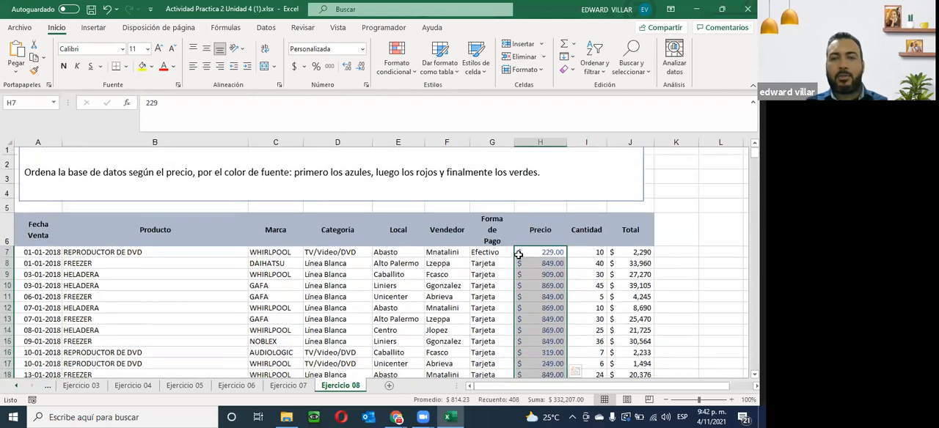
{"action": "left_click", "coordinate": [623, 280]}
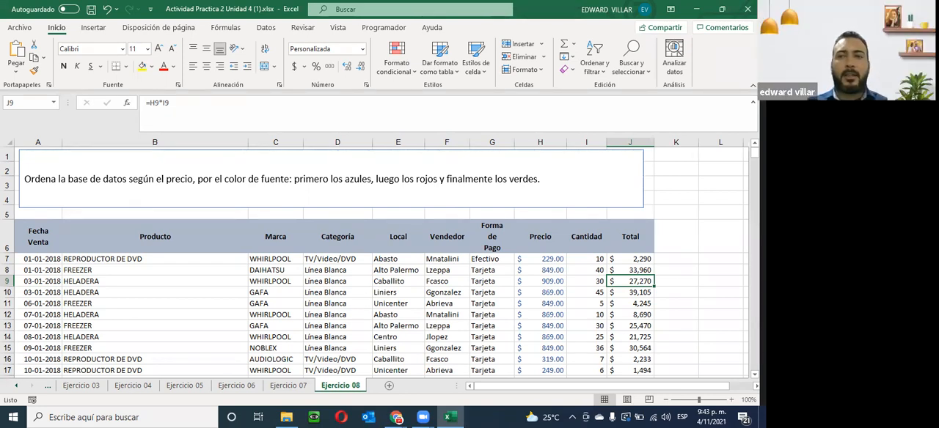
- Minimize the workbook to return to the course page in Chrome and review the Unidad 4 activity and submission links
{"action": "left_click", "coordinate": [697, 10]}
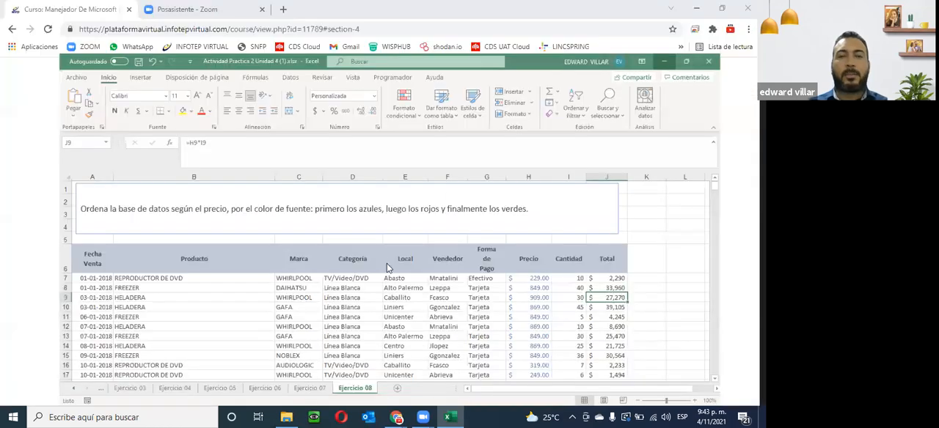
{"action": "scroll", "coordinate": [291, 335], "scroll_direction": "down", "scroll_amount": 7}
{"action": "scroll", "coordinate": [307, 294], "scroll_direction": "up", "scroll_amount": 2}
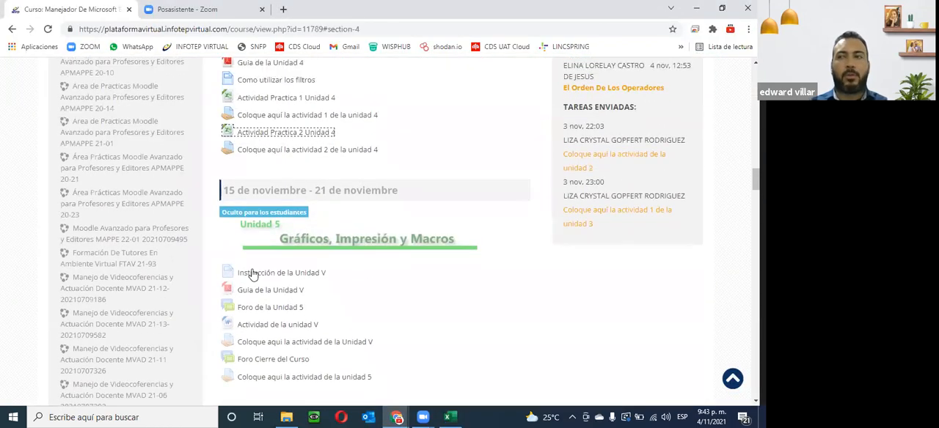
{"action": "scroll", "coordinate": [315, 326], "scroll_direction": "up", "scroll_amount": 3}
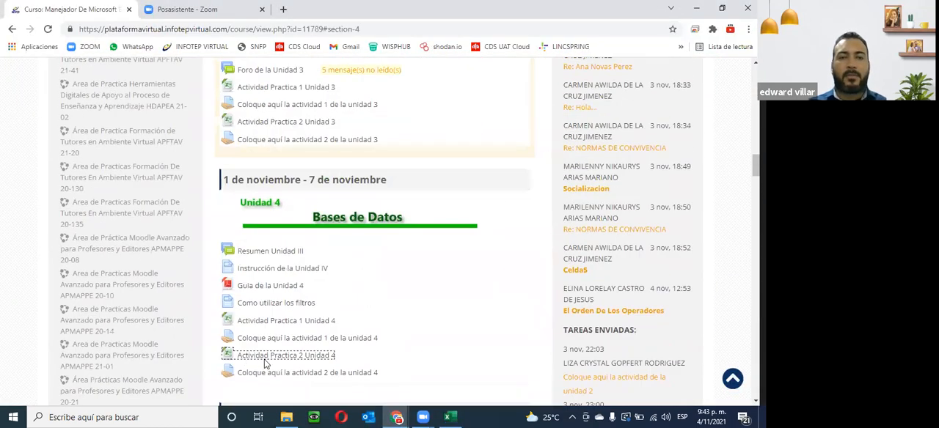
{"action": "scroll", "coordinate": [315, 327], "scroll_direction": "down", "scroll_amount": 3}
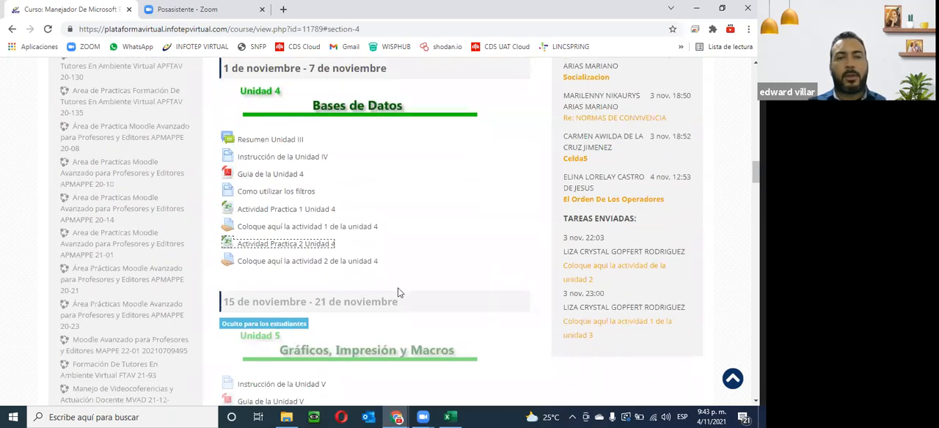